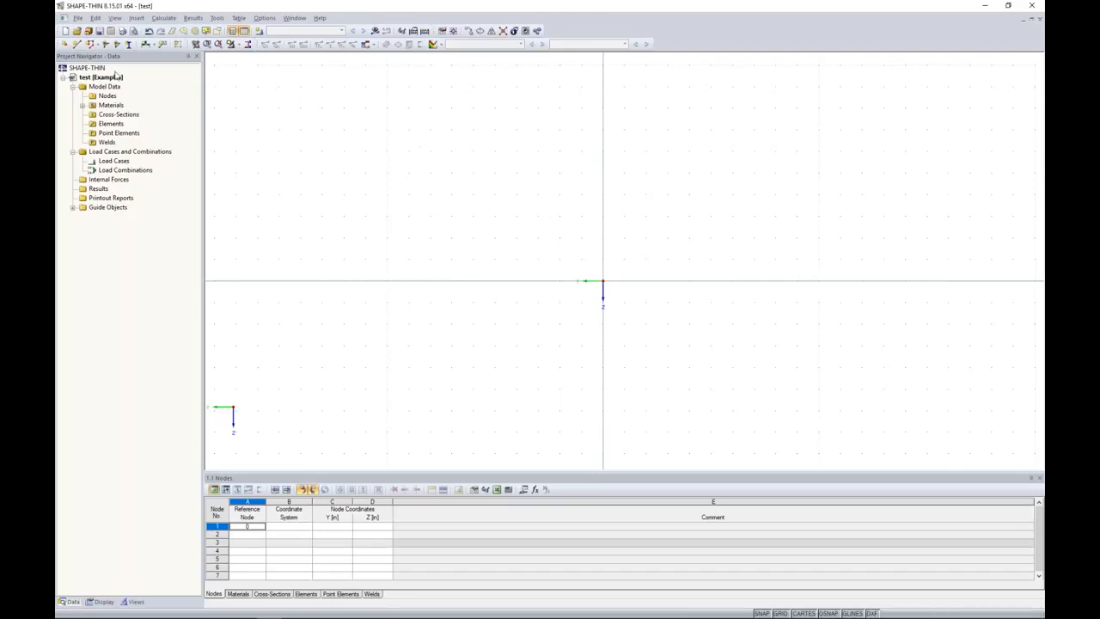
# Start a new polyline element with a thickness of 0.15 in.
pyautogui.click(90, 45)
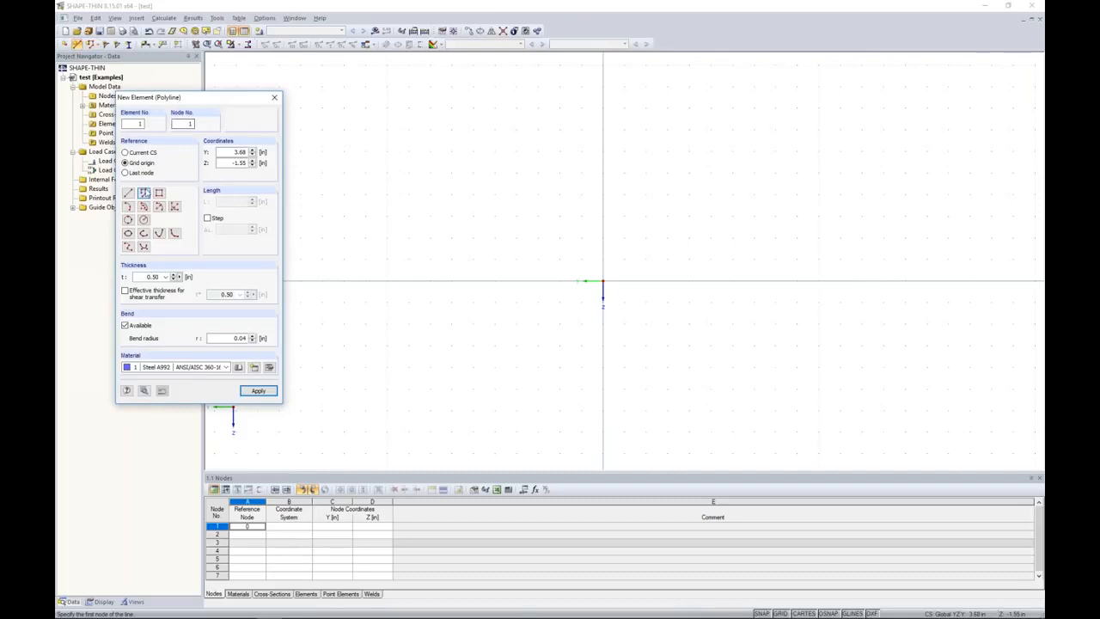
pyautogui.click(166, 276)
pyautogui.write('0.15')
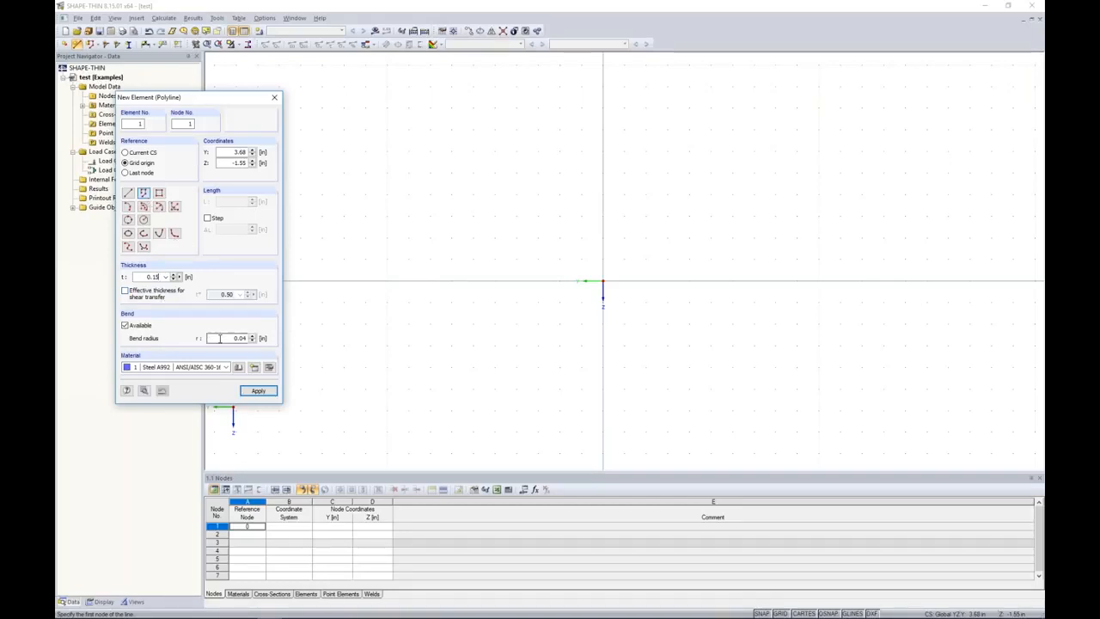
# Edit the element's material and filter the material library to Aluminum, standard group ASTM, standard ADM 2015.
pyautogui.click(269, 368)
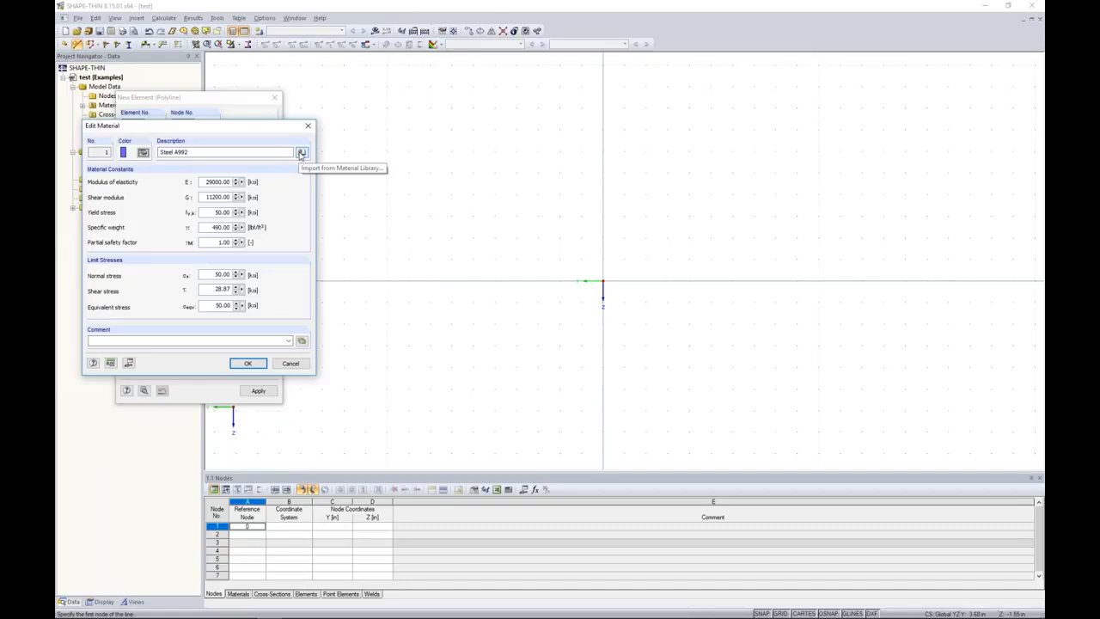
pyautogui.click(301, 153)
pyautogui.moveTo(279, 31); pyautogui.dragTo(406, 85)
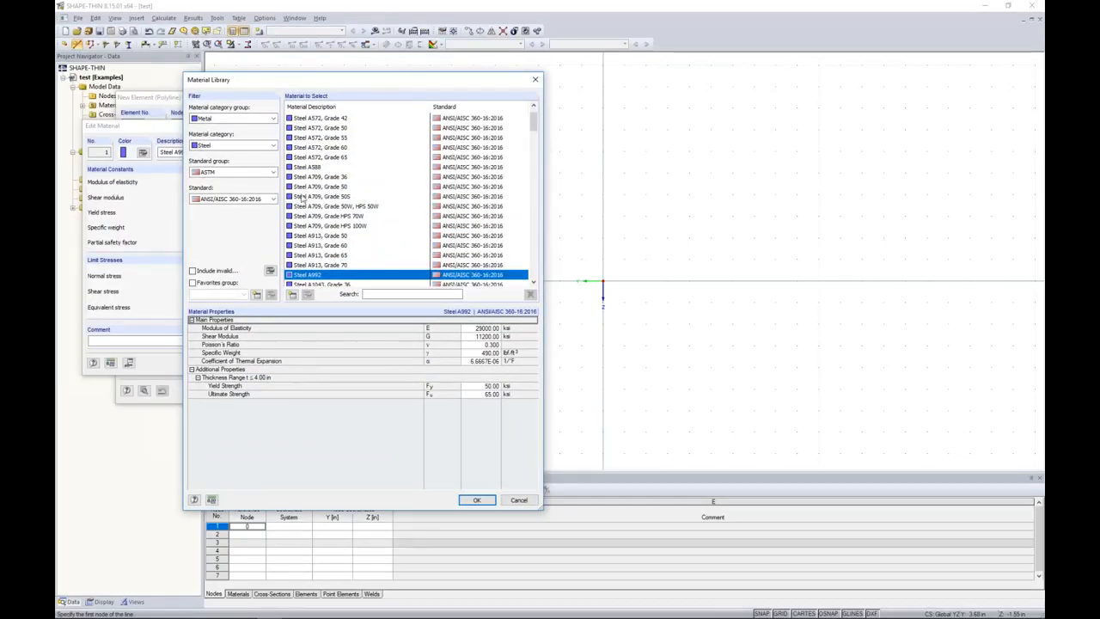
pyautogui.click(240, 146)
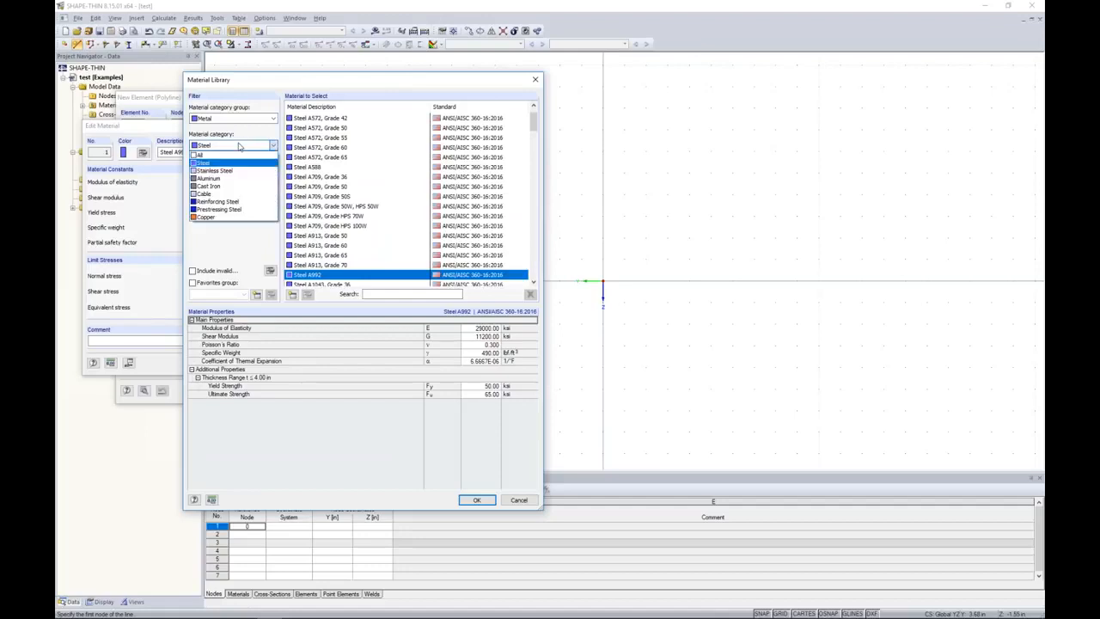
pyautogui.click(225, 179)
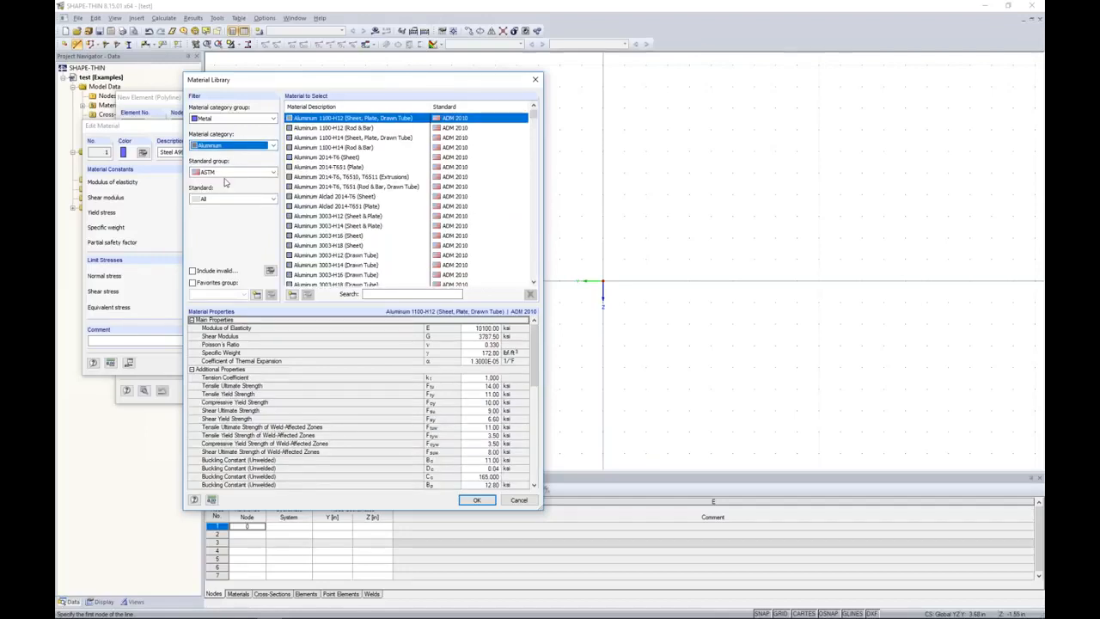
pyautogui.click(228, 172)
pyautogui.click(219, 195)
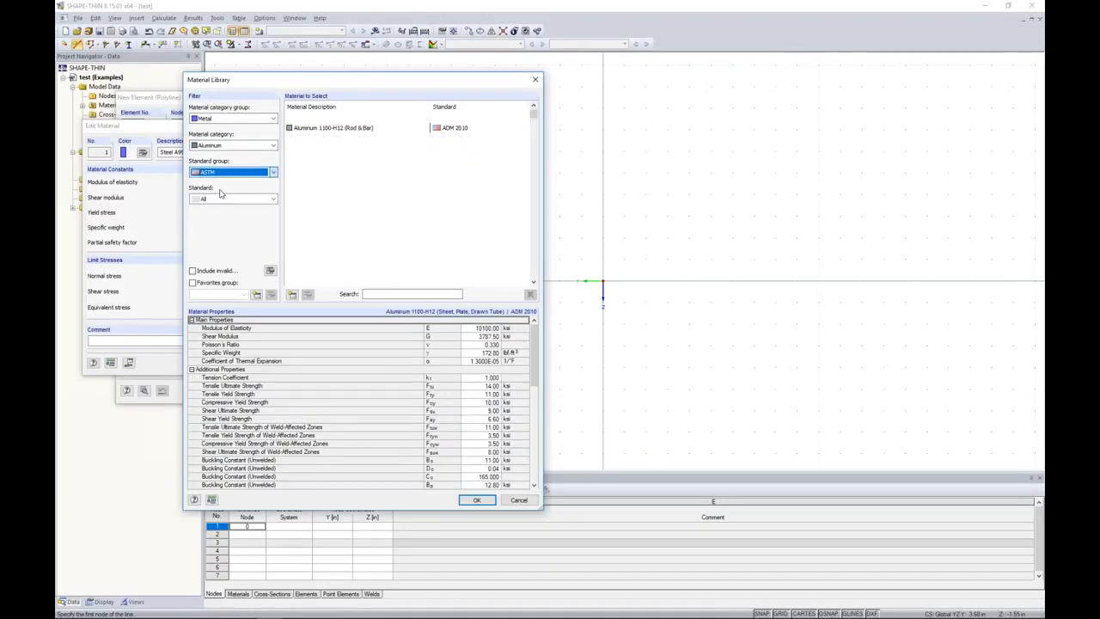
pyautogui.click(225, 199)
pyautogui.click(208, 216)
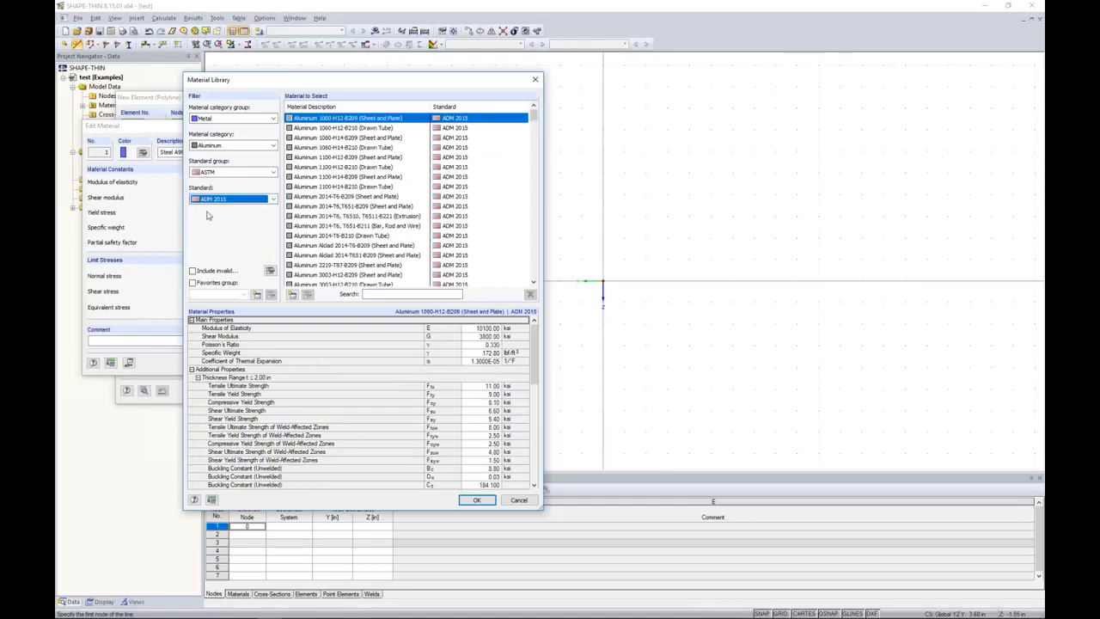
# Assign Aluminum 2014-T6, T6510, T6511-B221 (Extrusion) as the element's material.
pyautogui.moveTo(535, 125); pyautogui.dragTo(518, 110)
pyautogui.click(375, 216)
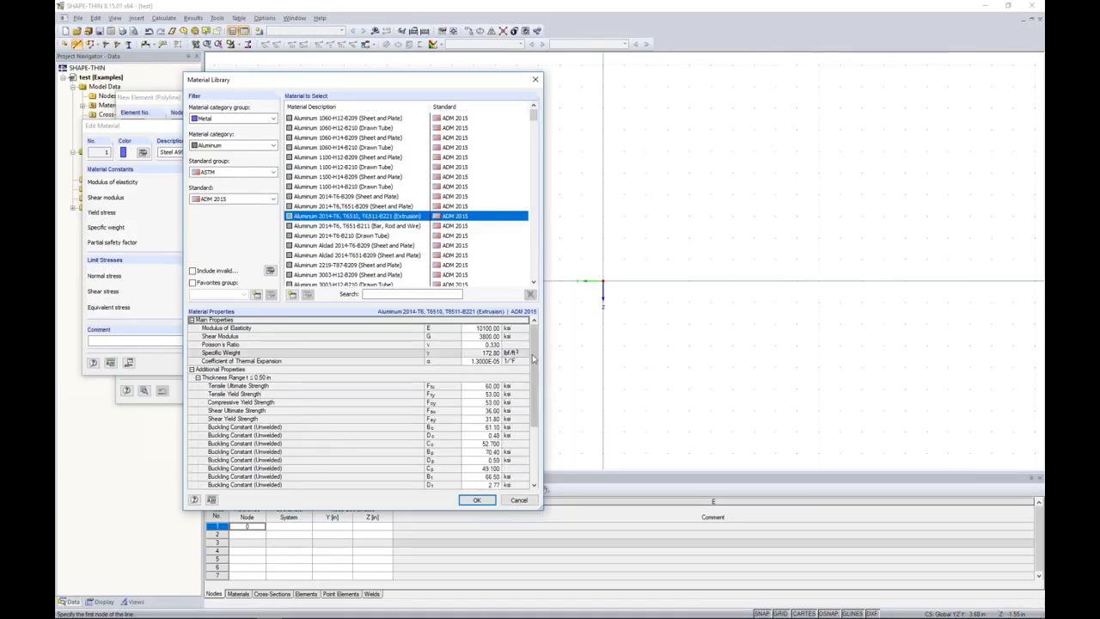
pyautogui.scroll(-4, 488, 475)
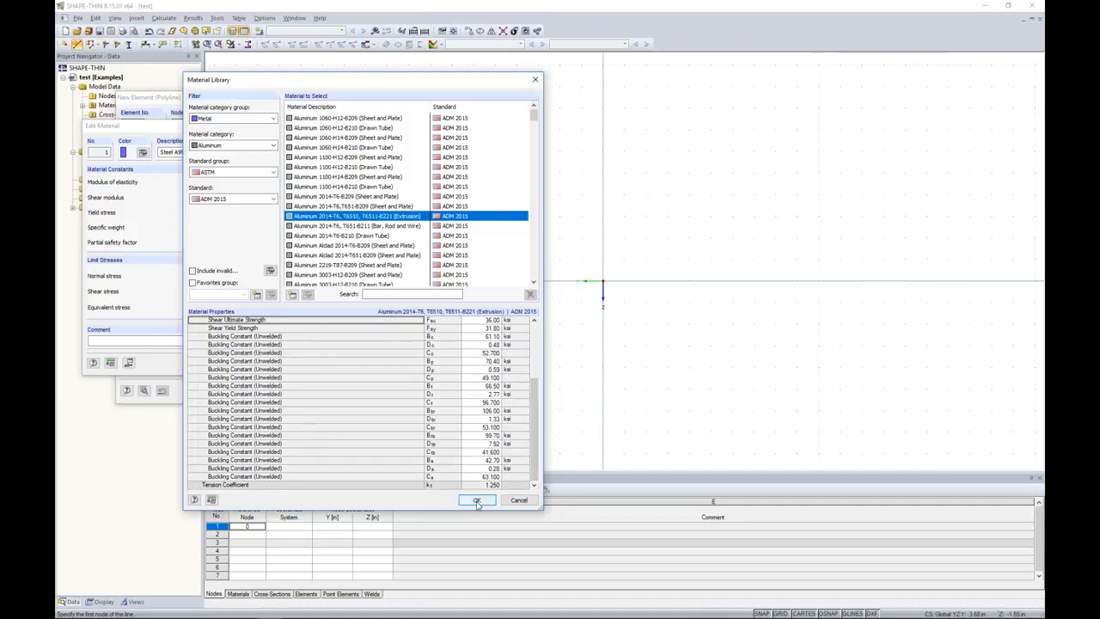
pyautogui.click(477, 499)
pyautogui.click(260, 364)
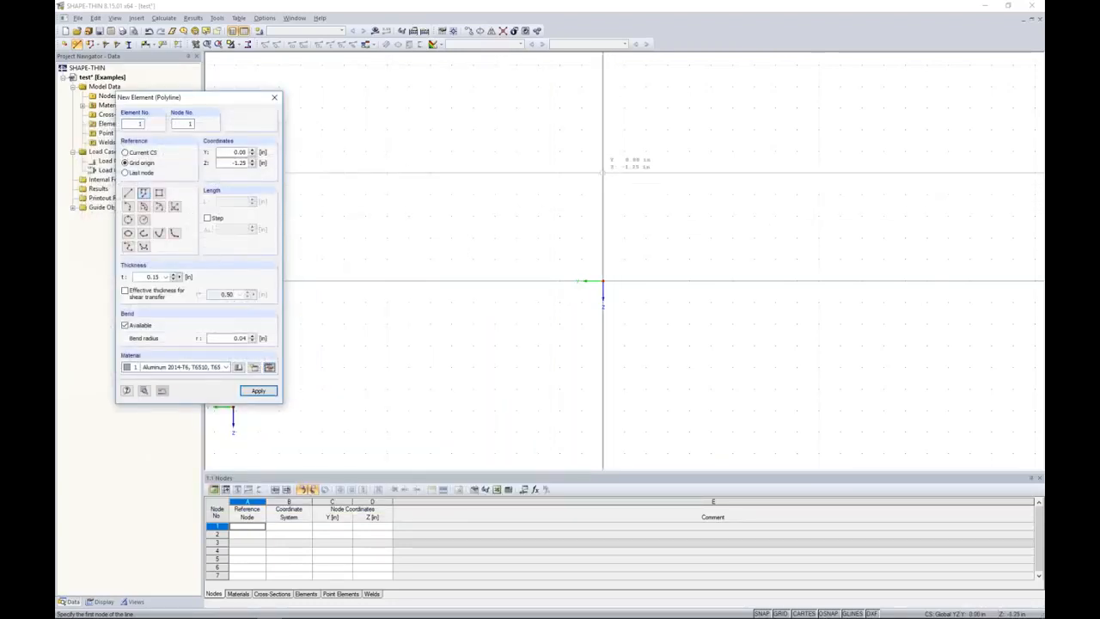
# Draw the inner half-profile through Y/Z points 0.00/-1.50, 1.00/-1.50, 1.00/-0.25, 0.75/-0.25 and 0.75/0.00 in.
pyautogui.moveTo(603, 151); pyautogui.dragTo(596, 210, button='middle')
pyautogui.scroll(1, 597, 210)
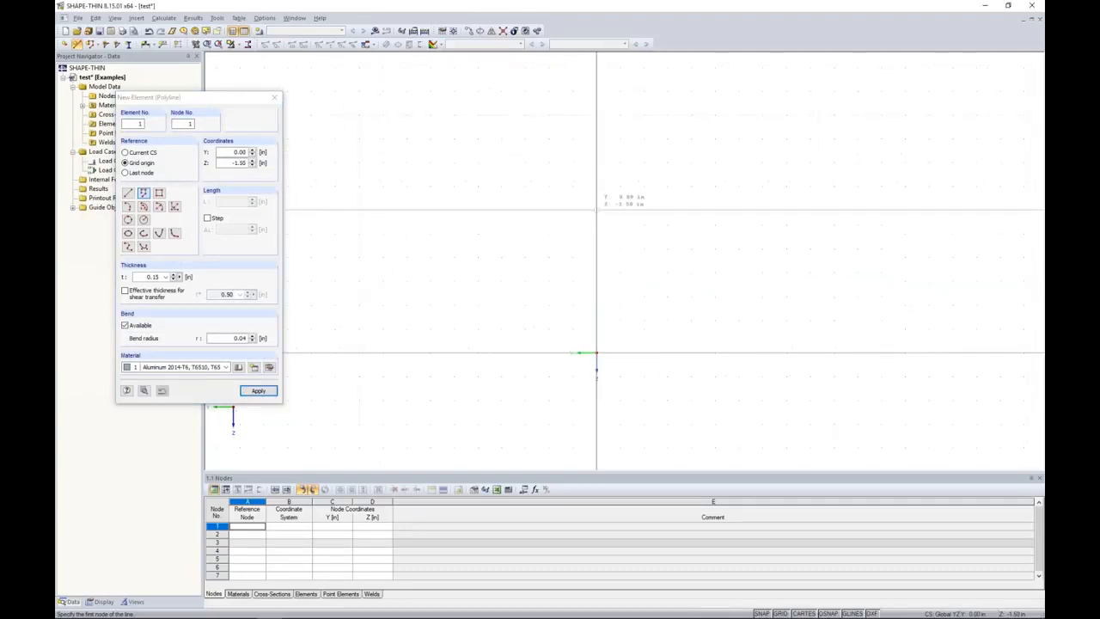
pyautogui.click(597, 210)
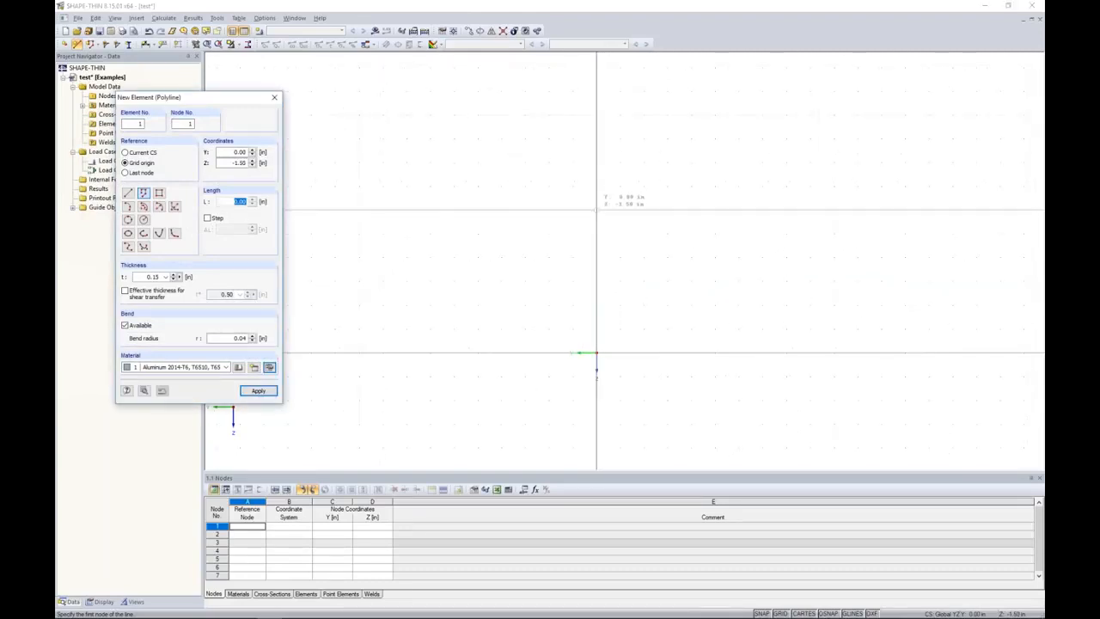
pyautogui.click(502, 210)
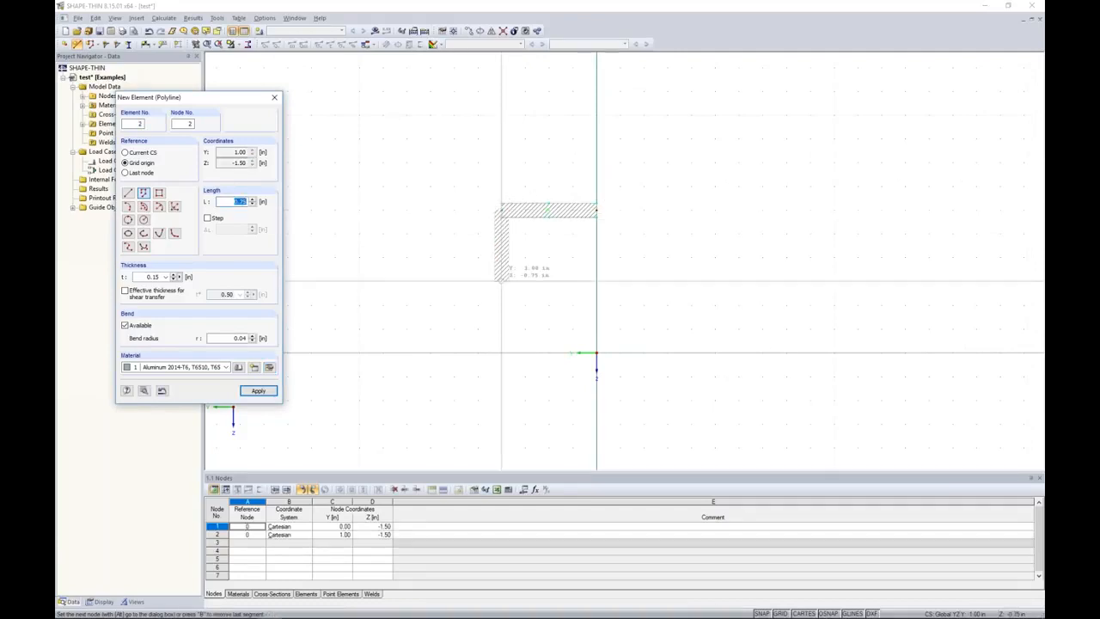
pyautogui.click(502, 328)
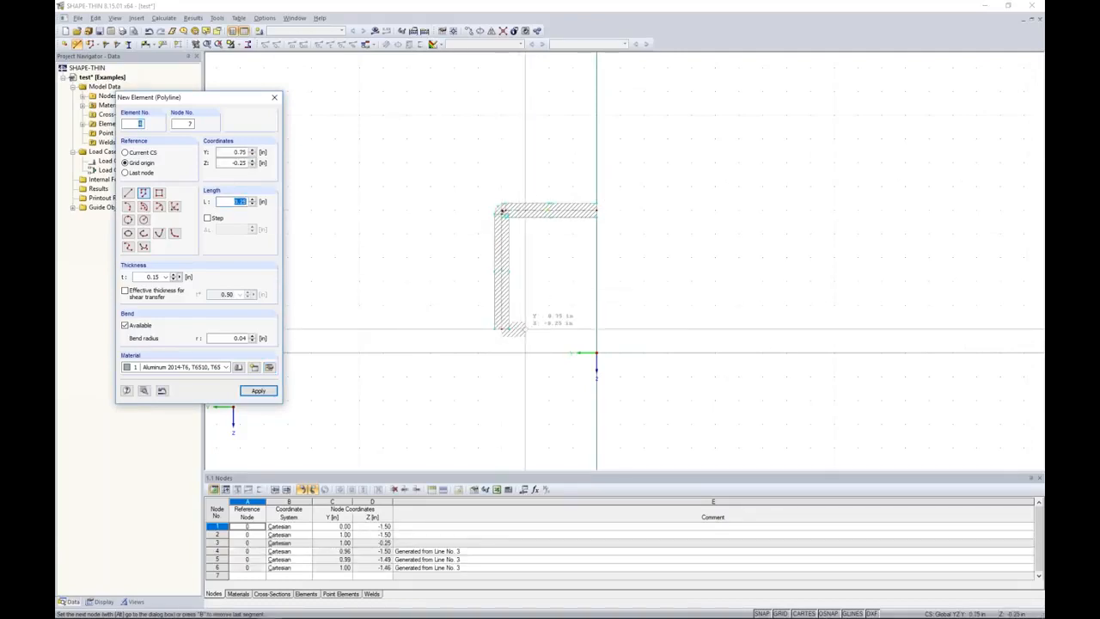
pyautogui.click(525, 327)
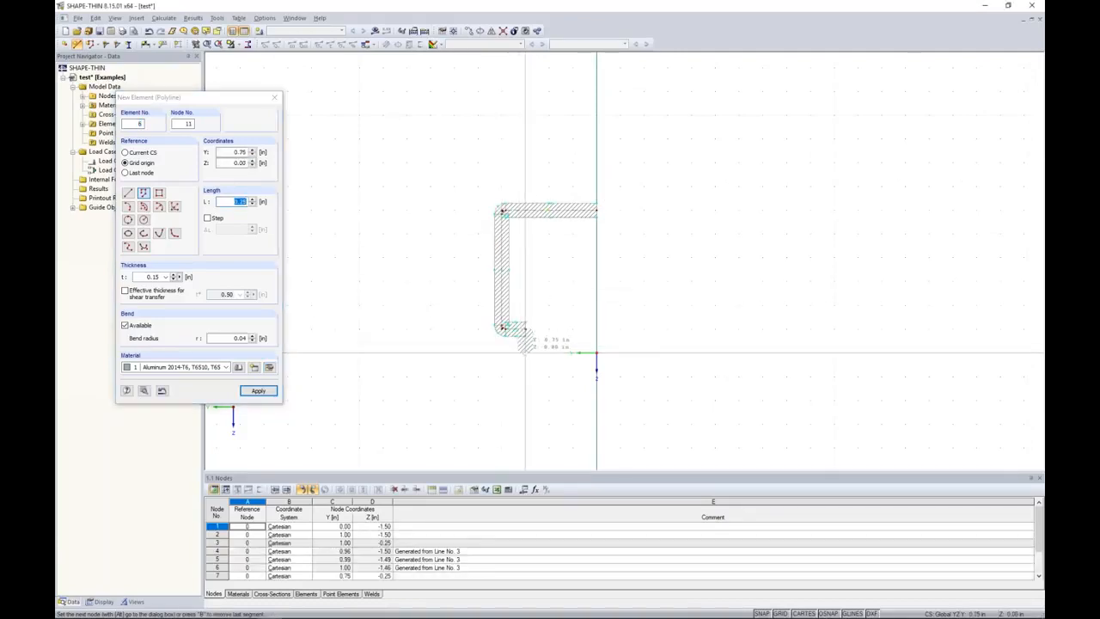
# Continue the polyline as the outer wall through Y/Z points 2.00/0.00, 2.00/-2.00 and 0.00/-2.00 in, ending it there.
pyautogui.click(406, 352)
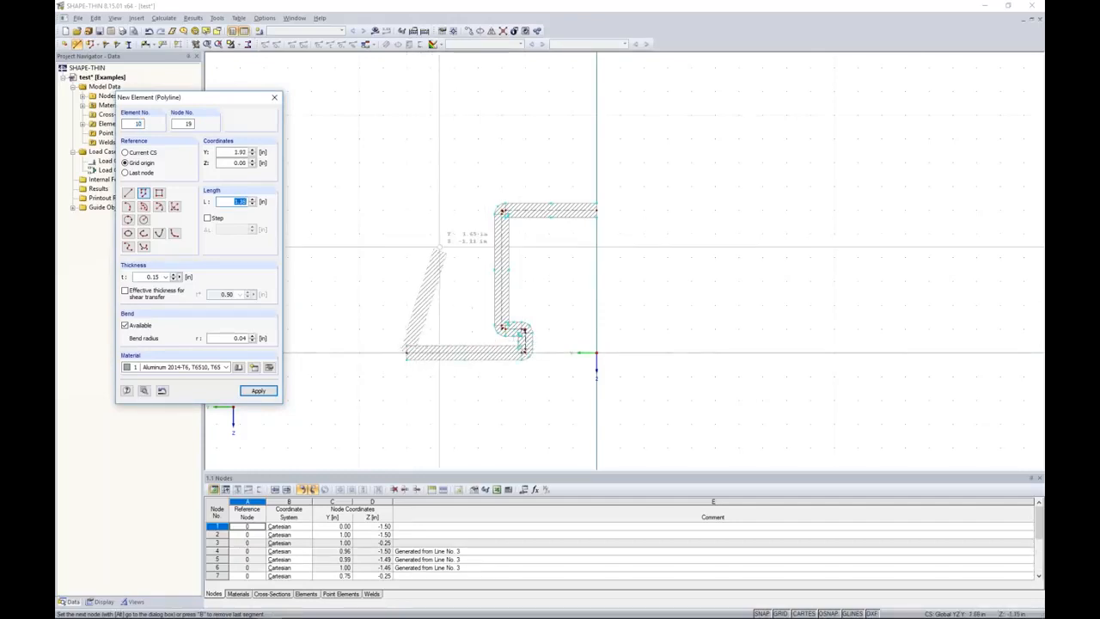
pyautogui.click(406, 161)
pyautogui.click(597, 161)
pyautogui.press('Escape')
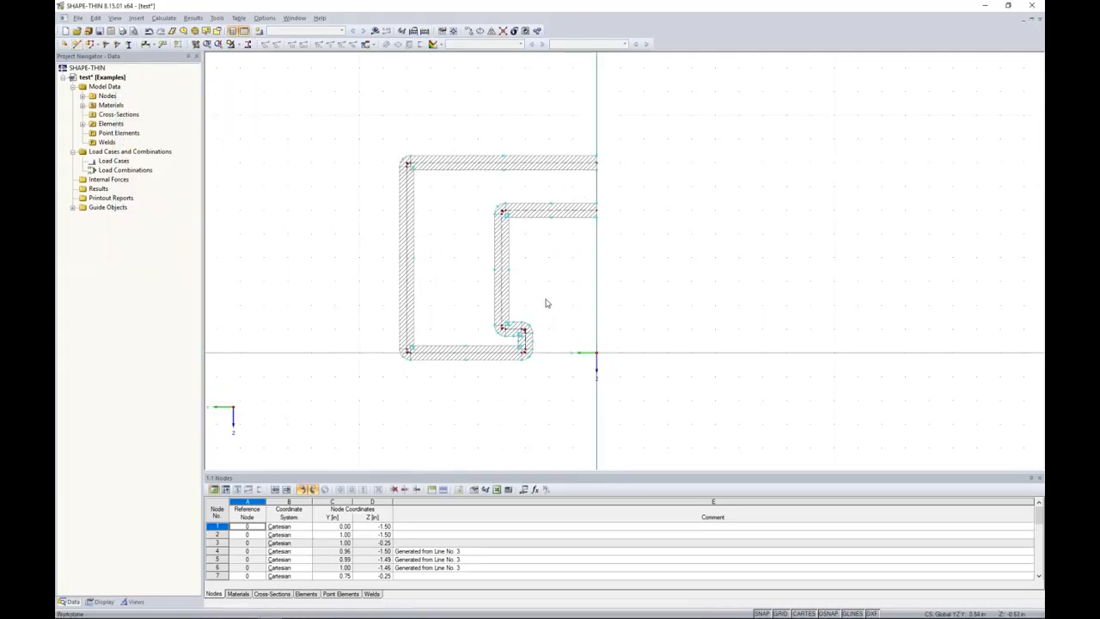
# Mirror the whole half-profile as a copy about the Z-parallel axis through point 0.00, 0.00.
pyautogui.moveTo(643, 418); pyautogui.dragTo(369, 125)
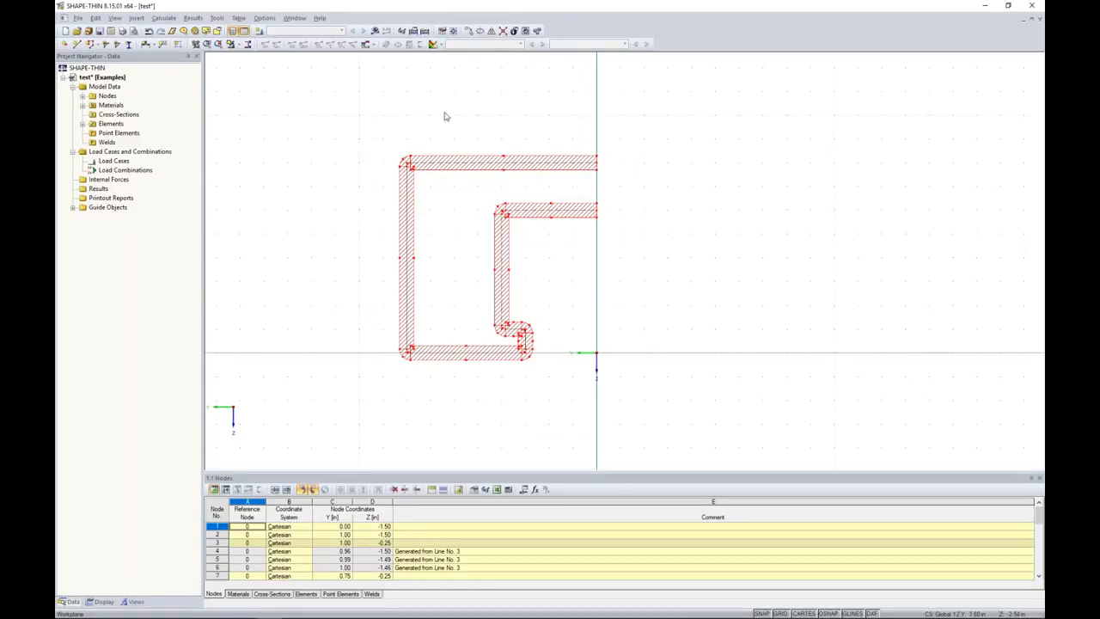
pyautogui.click(491, 32)
pyautogui.moveTo(531, 189); pyautogui.dragTo(680, 158)
pyautogui.click(540, 180)
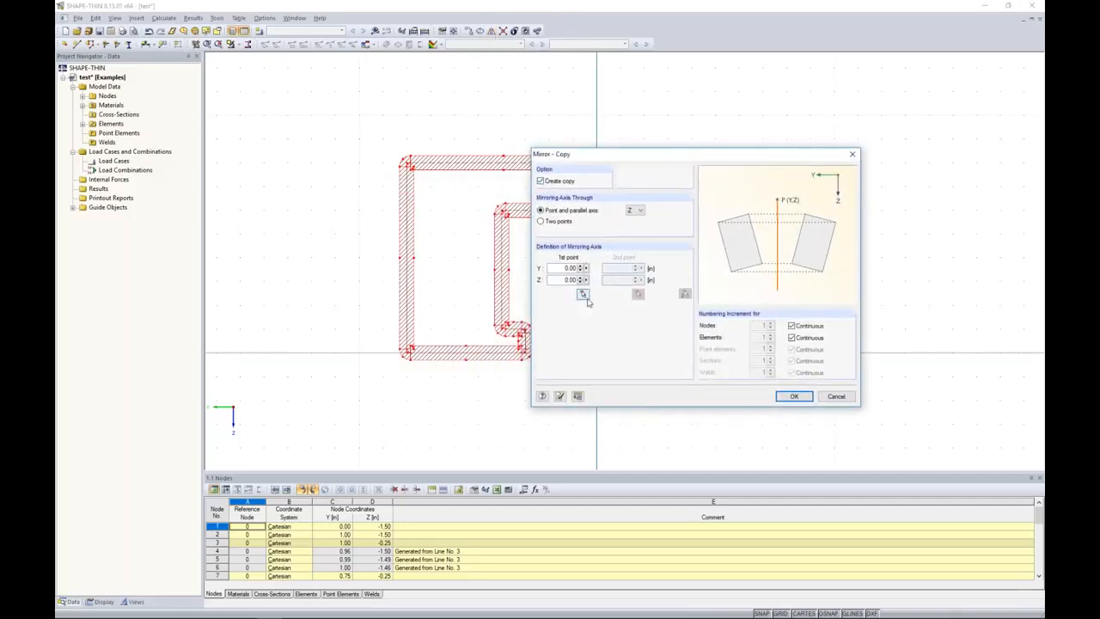
pyautogui.click(792, 397)
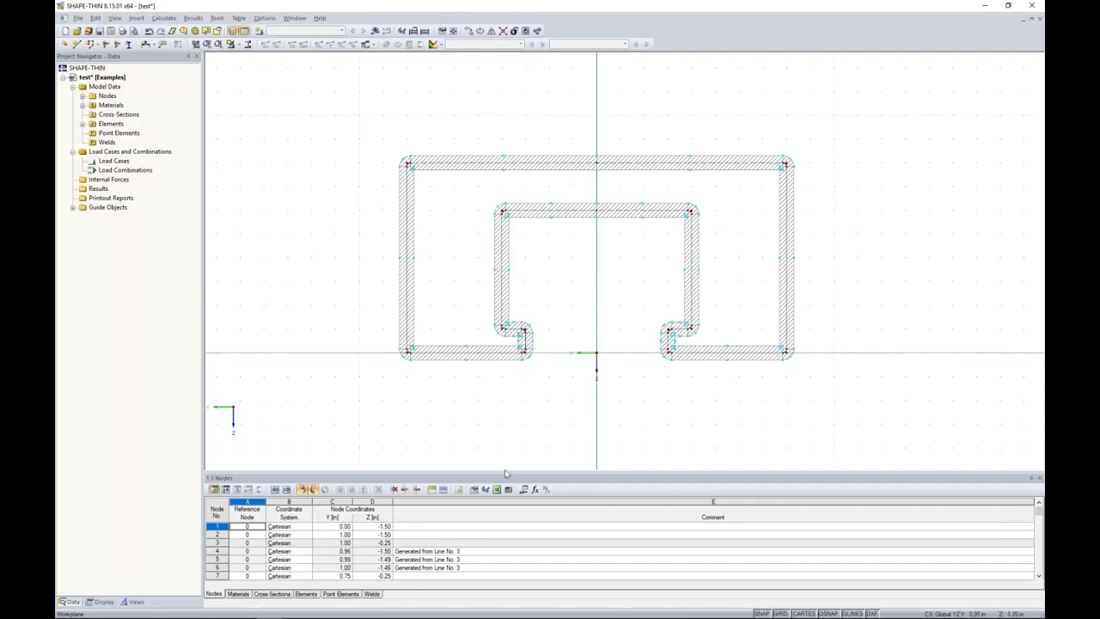
# Enlarge the data table and review the aluminum material's strength properties in the material library.
pyautogui.moveTo(530, 412); pyautogui.dragTo(529, 346, button='middle')
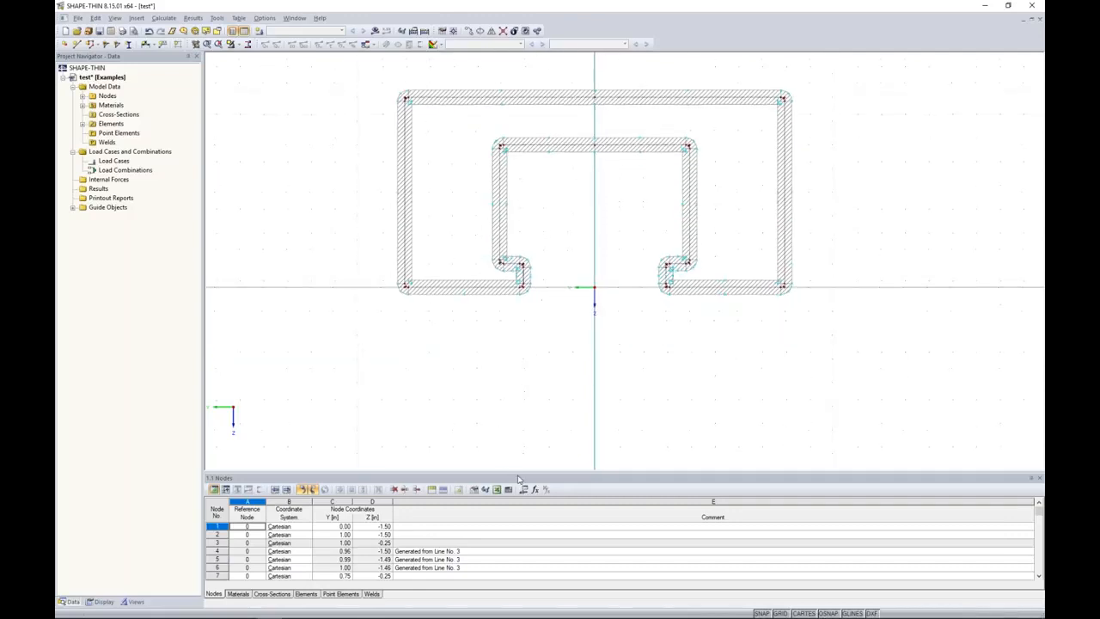
pyautogui.moveTo(519, 473); pyautogui.dragTo(528, 381)
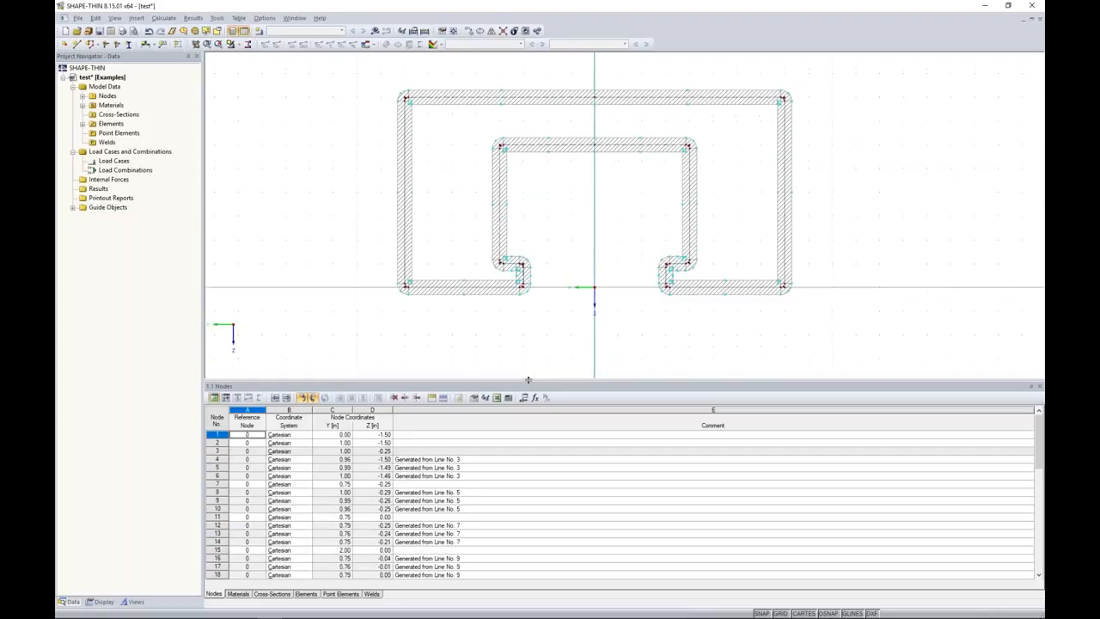
pyautogui.click(241, 594)
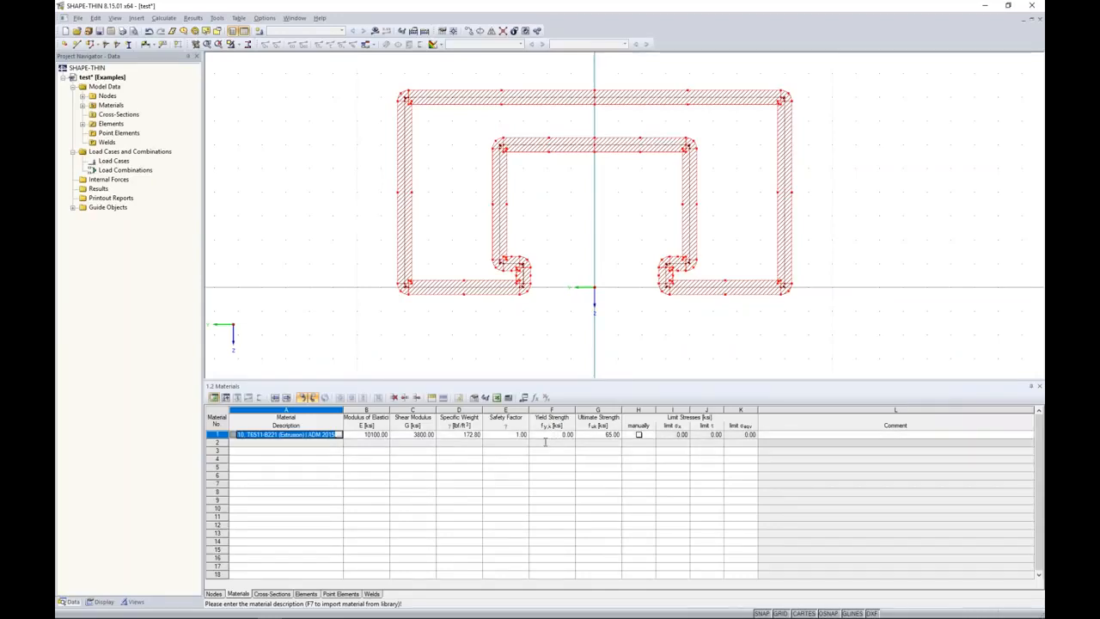
pyautogui.click(340, 435)
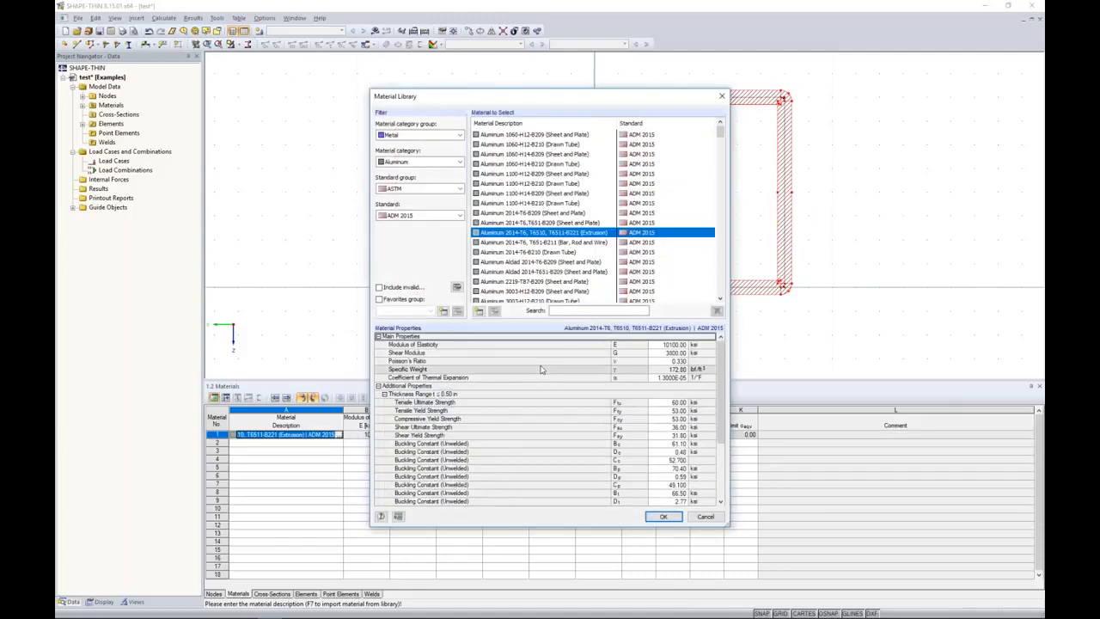
pyautogui.scroll(-2, 533, 372)
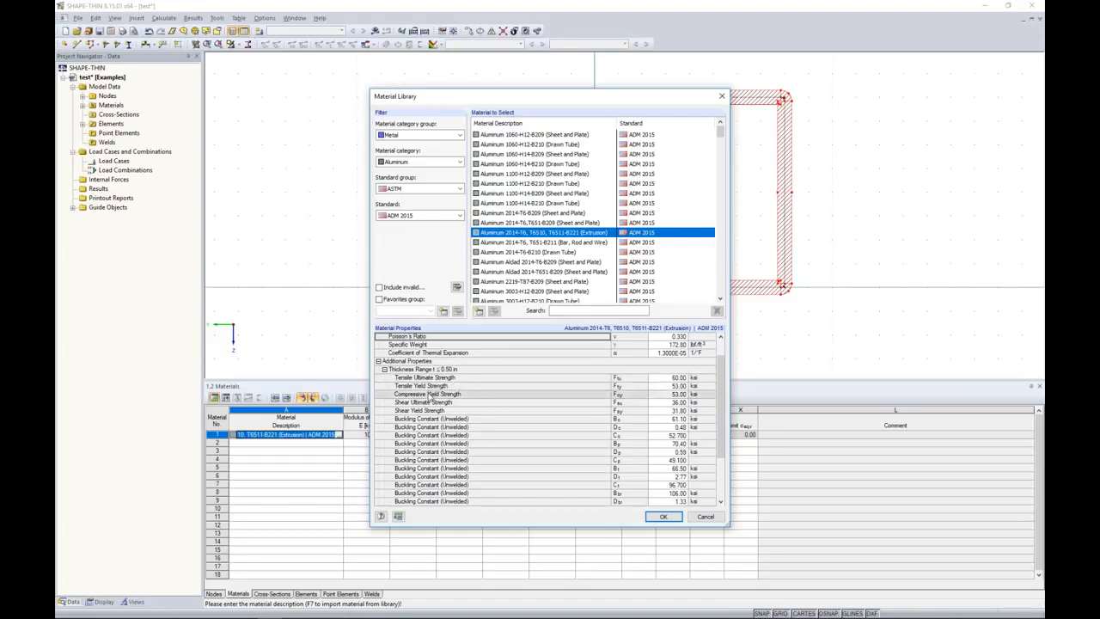
pyautogui.click(705, 517)
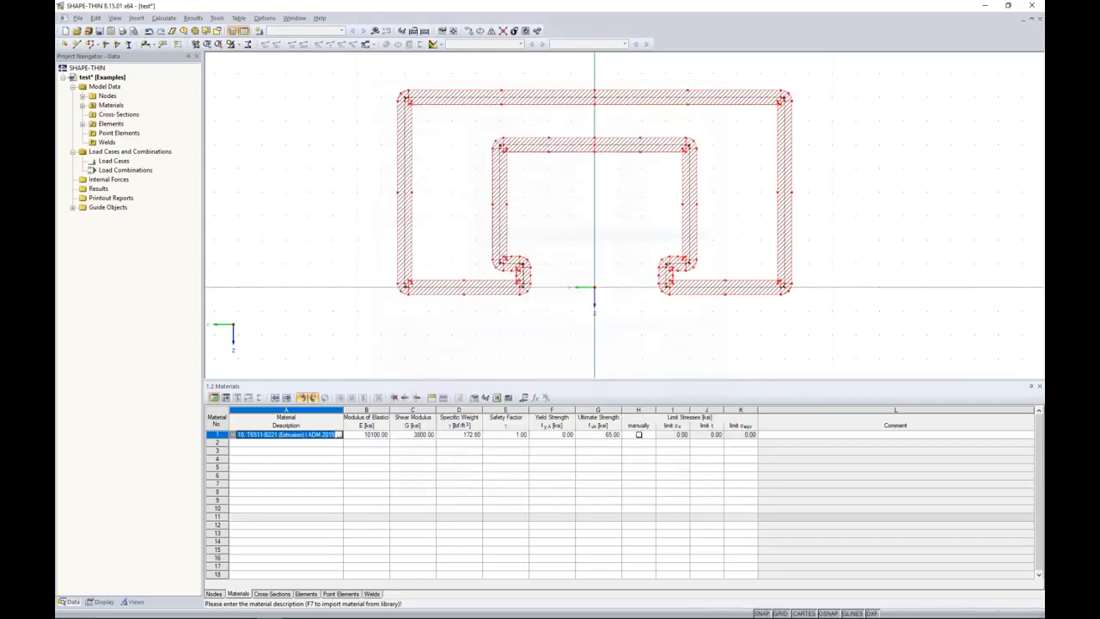
# Set the aluminum material's yield strength to 35 ksi and its ultimate strength to 40 ksi.
pyautogui.click(558, 435)
pyautogui.write('35')
pyautogui.press('BackSpace')
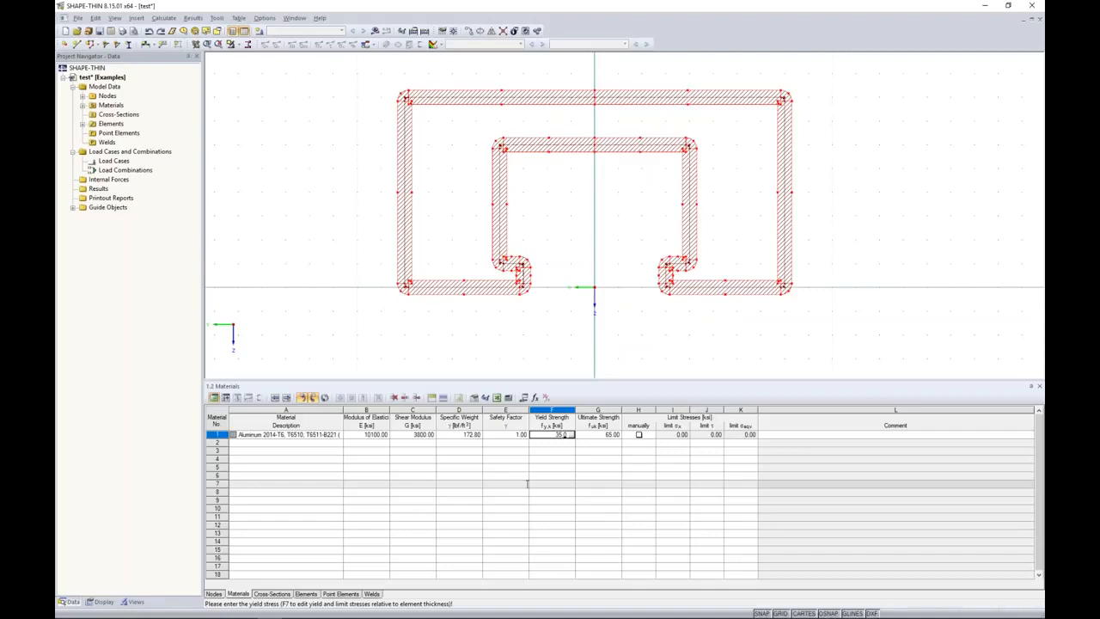
pyautogui.press('Tab')
pyautogui.write('40')
pyautogui.press('Tab')
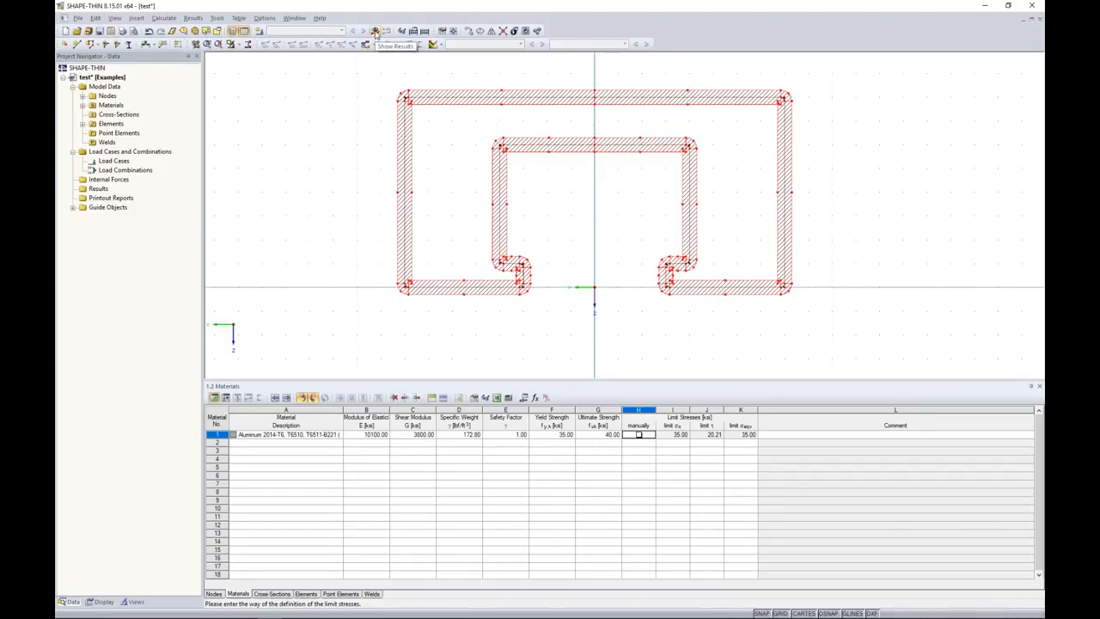
# Calculate the cross-section and review its section properties table.
pyautogui.click(376, 32)
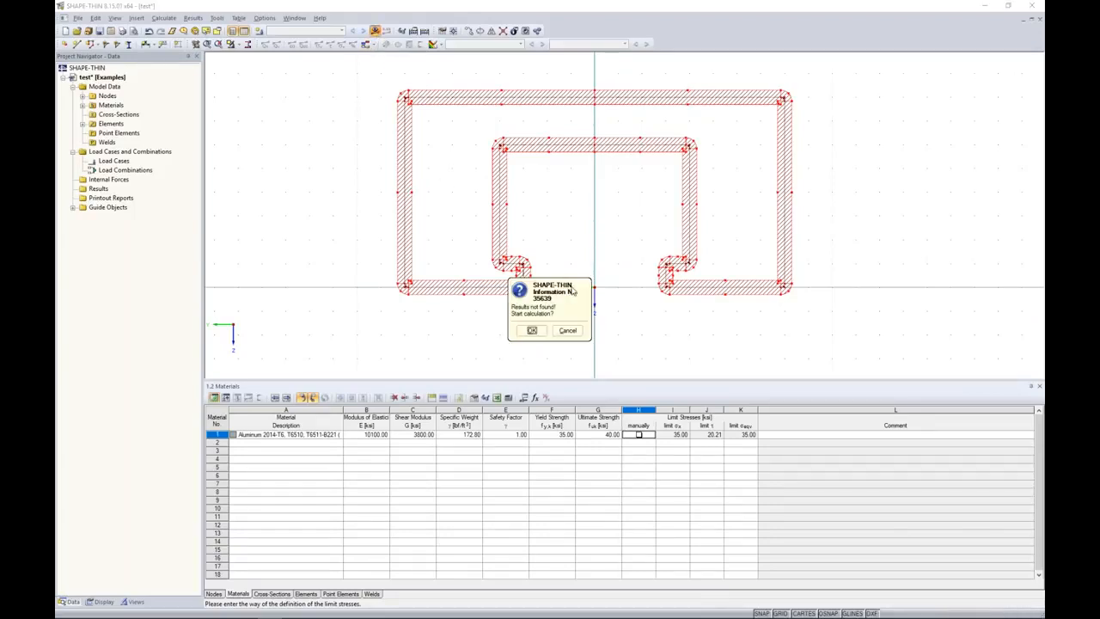
pyautogui.click(532, 330)
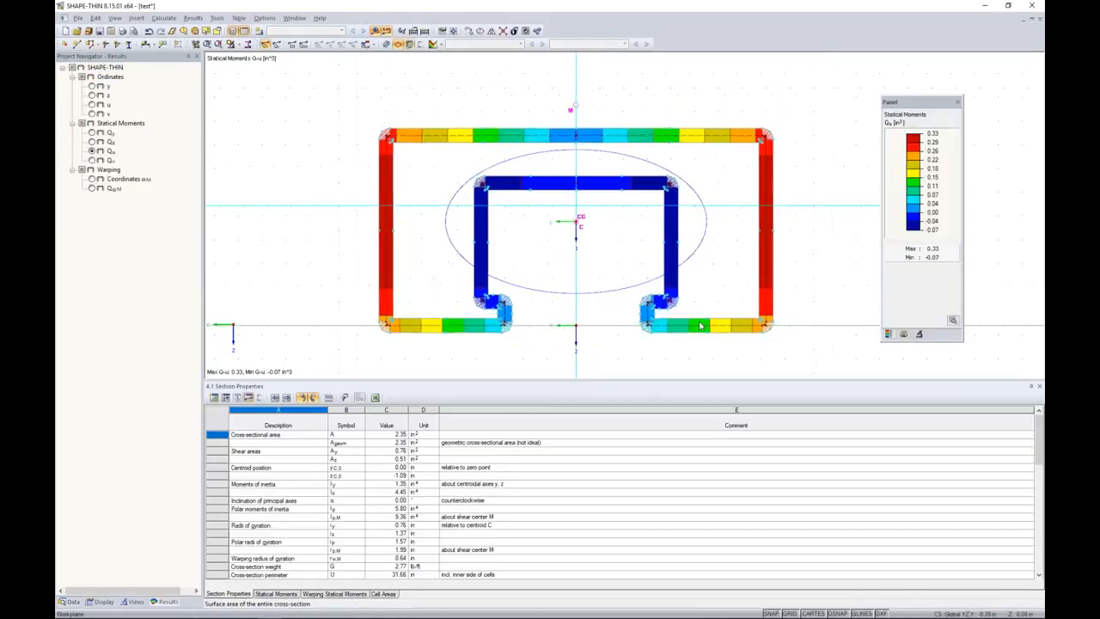
pyautogui.moveTo(455, 384); pyautogui.dragTo(454, 353)
pyautogui.scroll(-10, 393, 438)
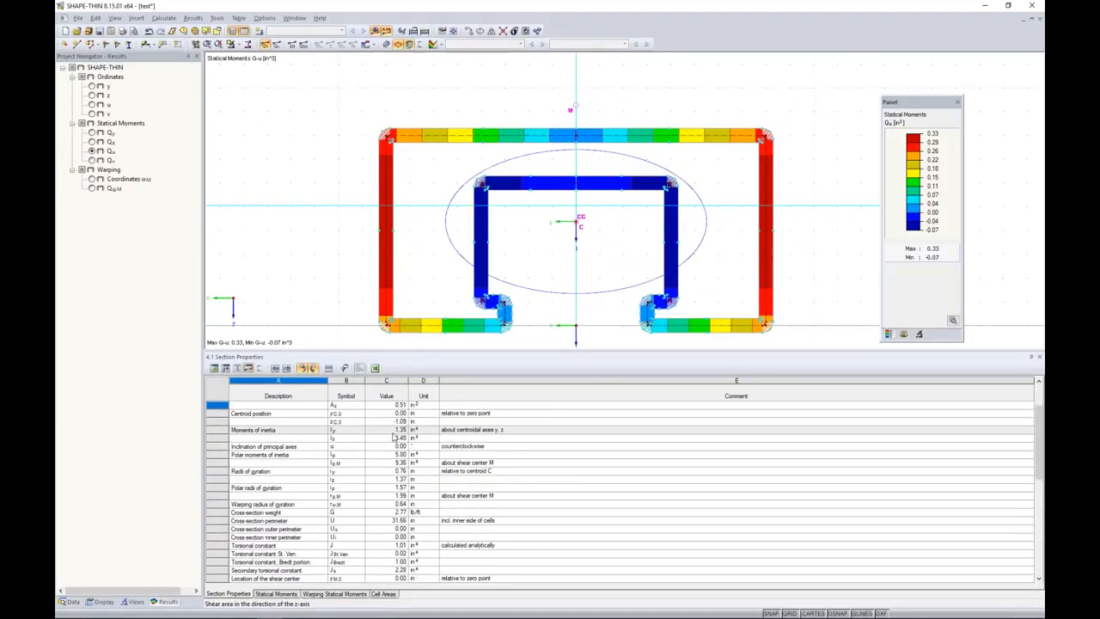
pyautogui.scroll(-1, 394, 438)
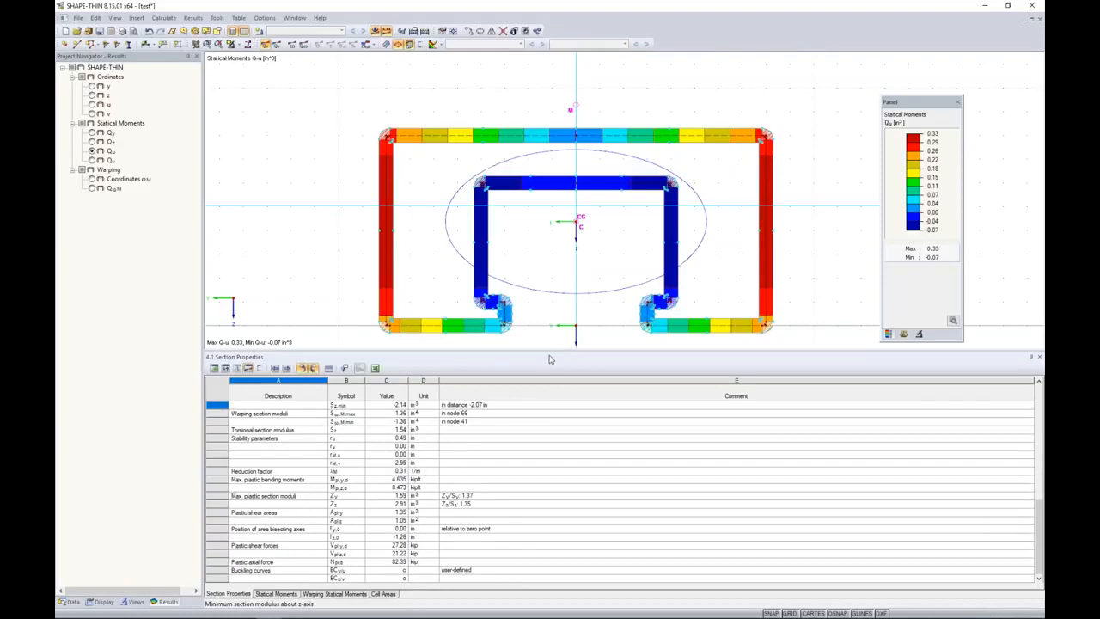
# Save the cross-section and switch to the RFEM window with the Webinar Facade model.
pyautogui.click(99, 33)
pyautogui.press('super+Tab')
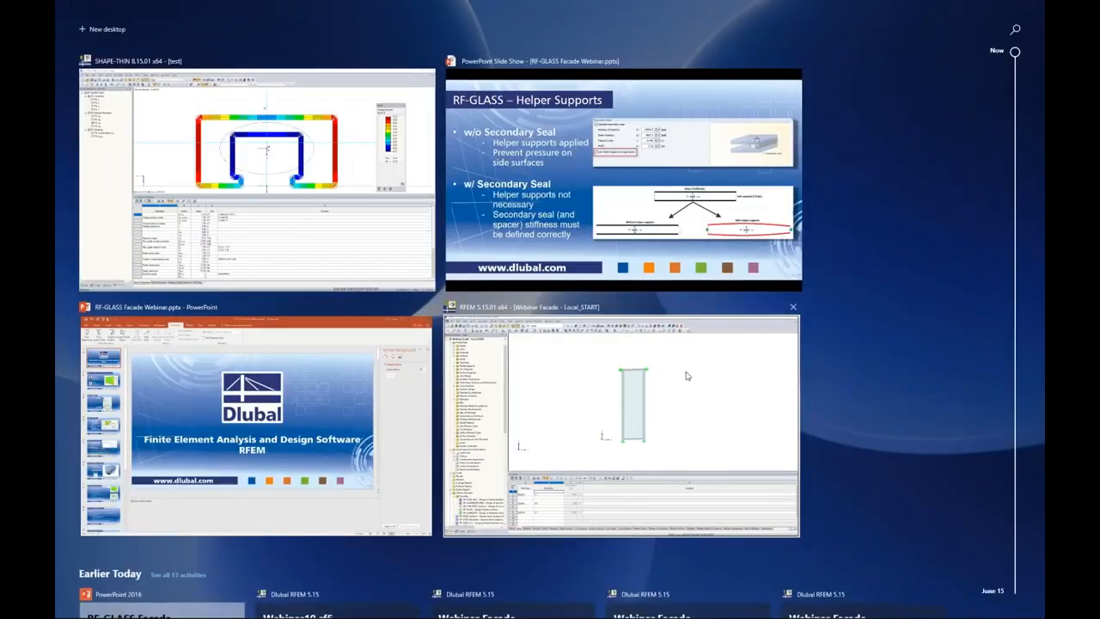
pyautogui.click(687, 375)
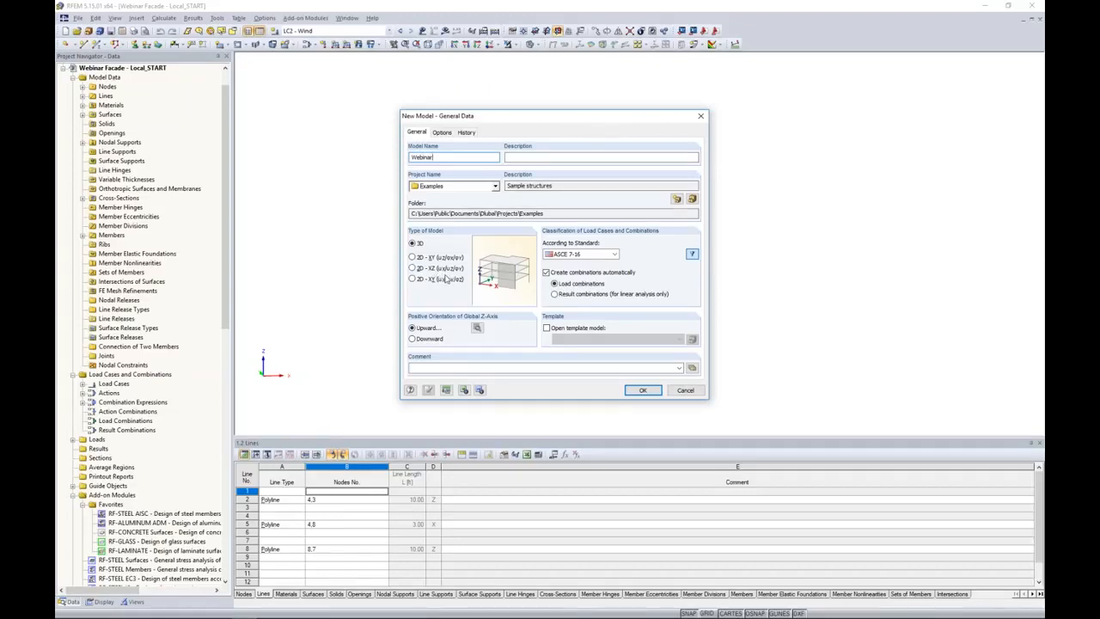
# Create the 3D model Webinar with the ASCE 7-16 standard and automatically created load combinations.
pyautogui.click(604, 255)
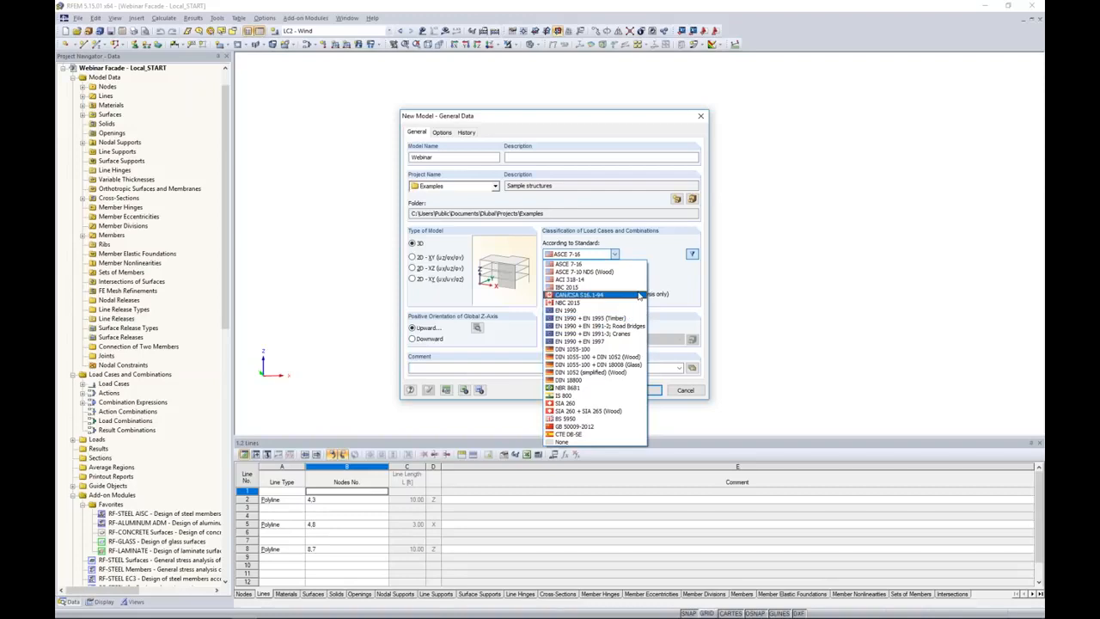
pyautogui.click(584, 264)
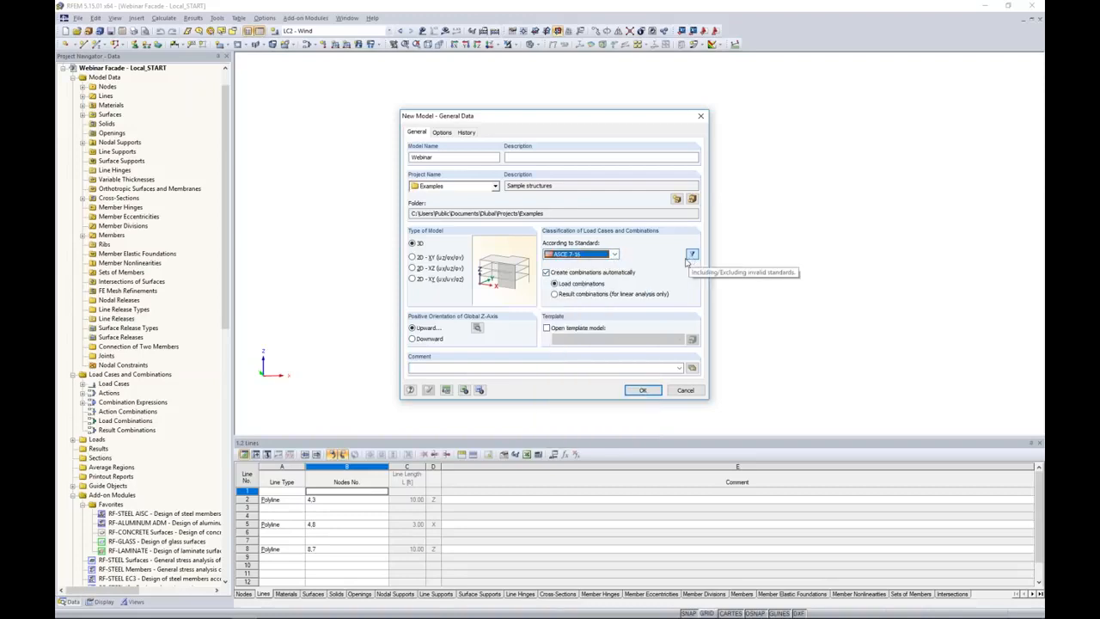
pyautogui.click(561, 273)
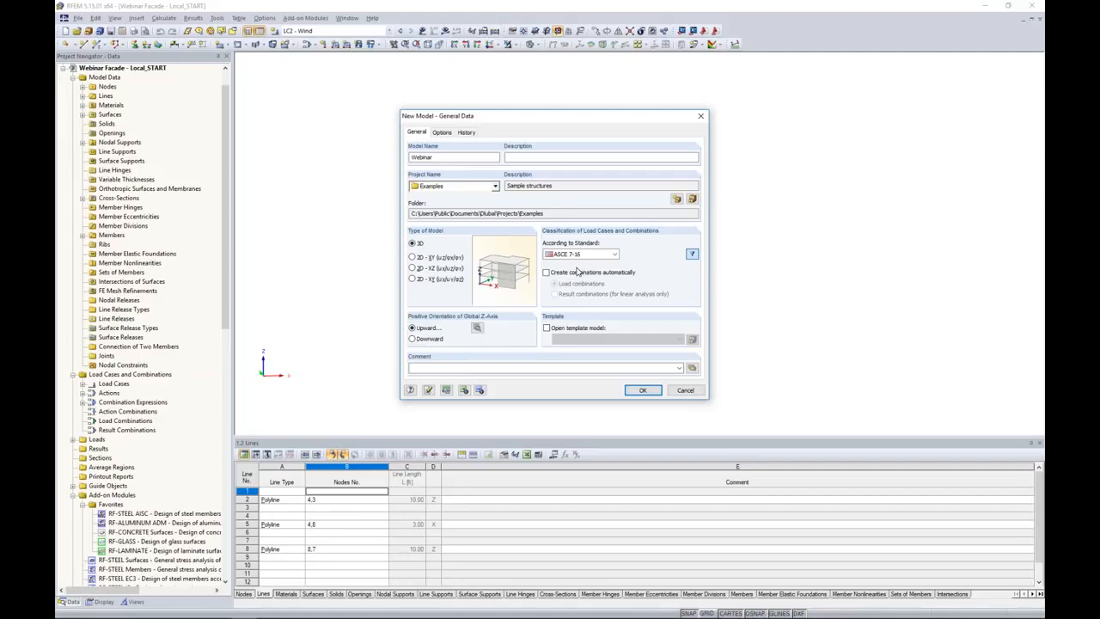
pyautogui.click(548, 273)
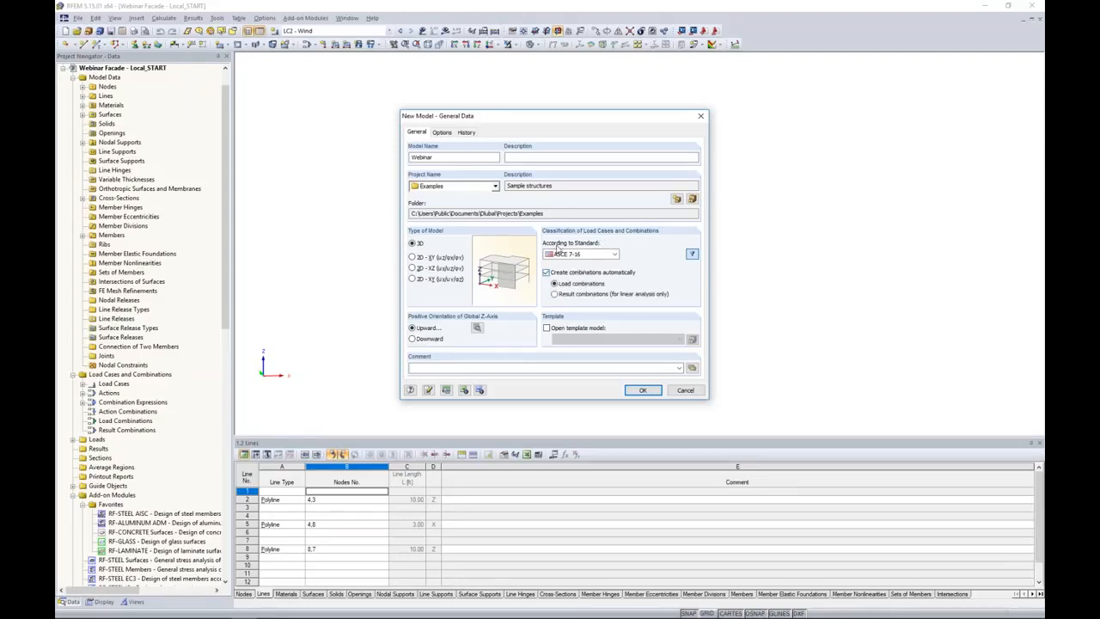
pyautogui.click(643, 389)
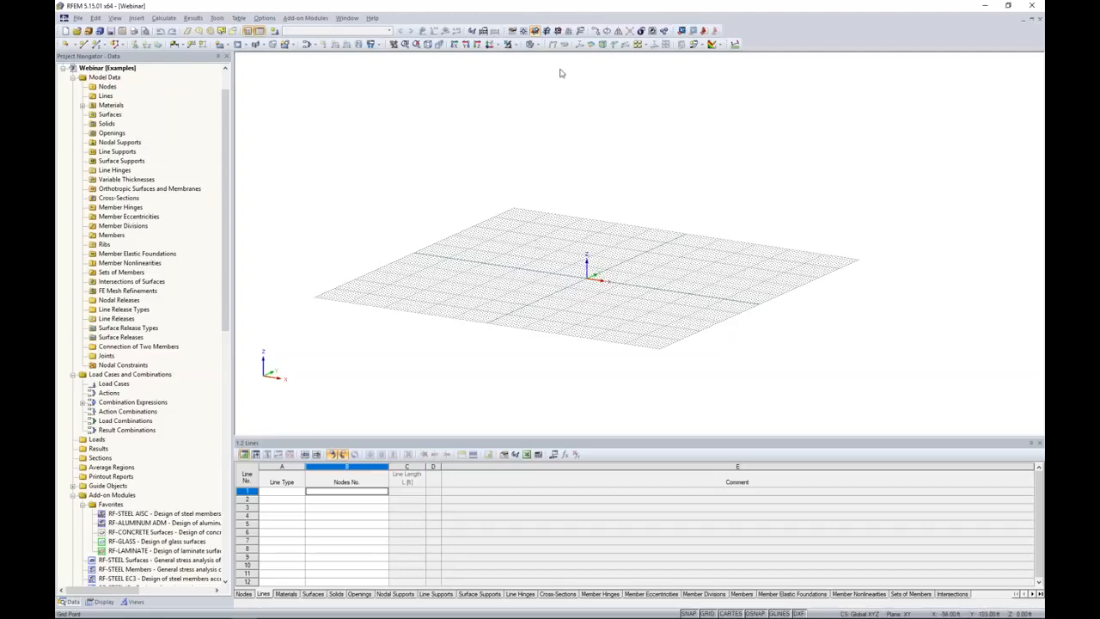
# Set the work plane to XZ.
pyautogui.click(557, 30)
pyautogui.keyDown('ctrl'); pyautogui.moveTo(502, 317); pyautogui.dragTo(767, 286, button='middle'); pyautogui.keyUp('ctrl')
pyautogui.scroll(5, 596, 287)
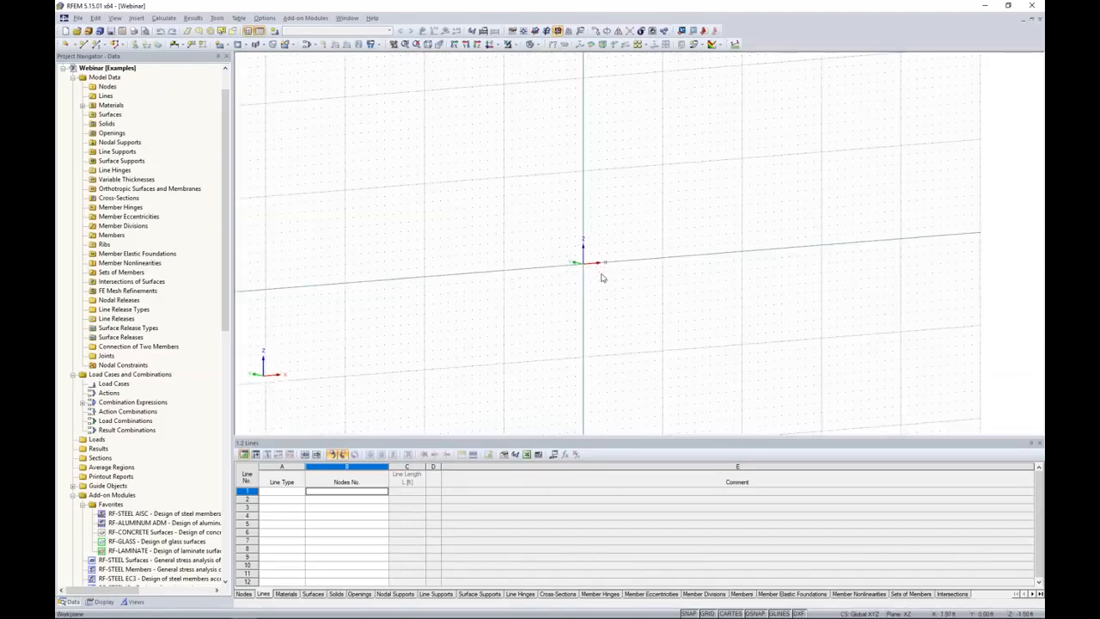
pyautogui.scroll(1, 545, 298)
pyautogui.moveTo(545, 298); pyautogui.dragTo(510, 332, button='middle')
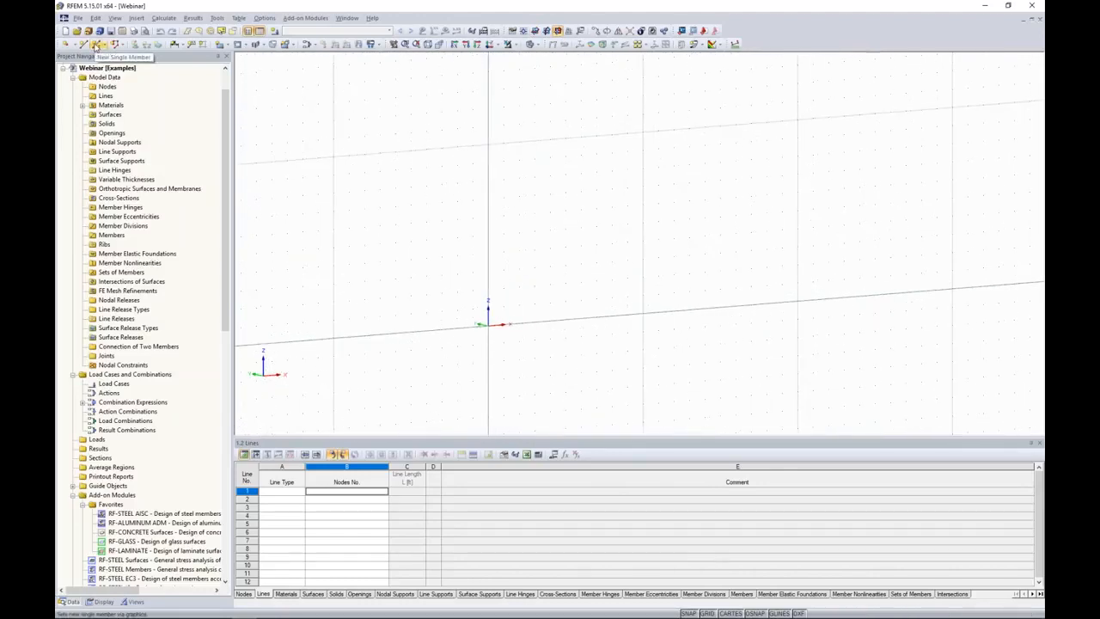
# Start a new beam member and import the SHAPE-THIN cross-section for its start, overwriting the existing copy.
pyautogui.click(98, 47)
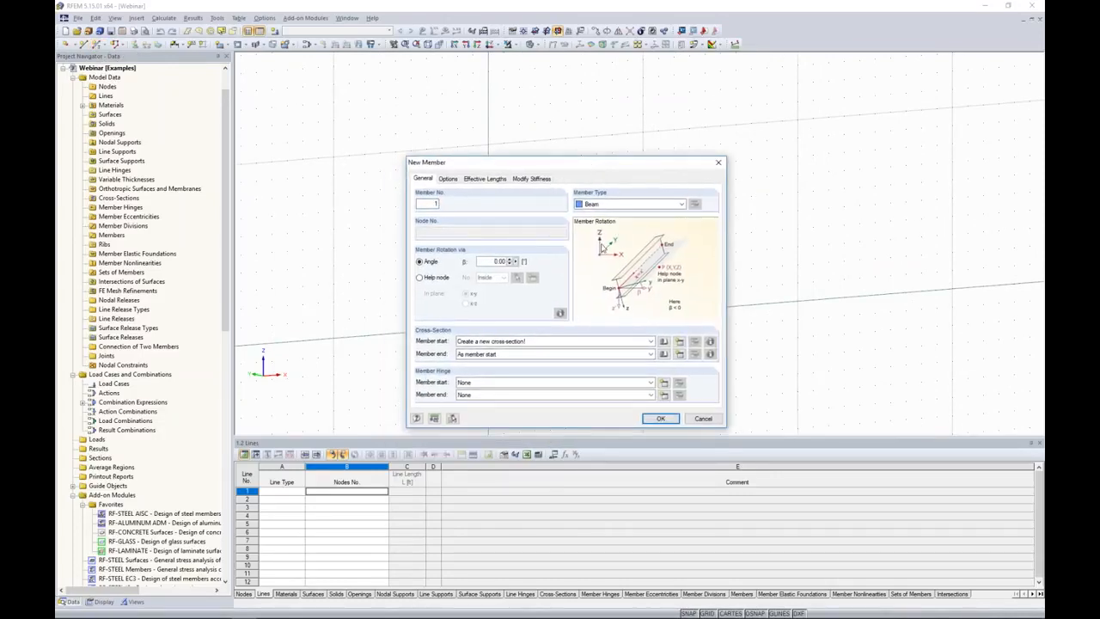
pyautogui.click(663, 342)
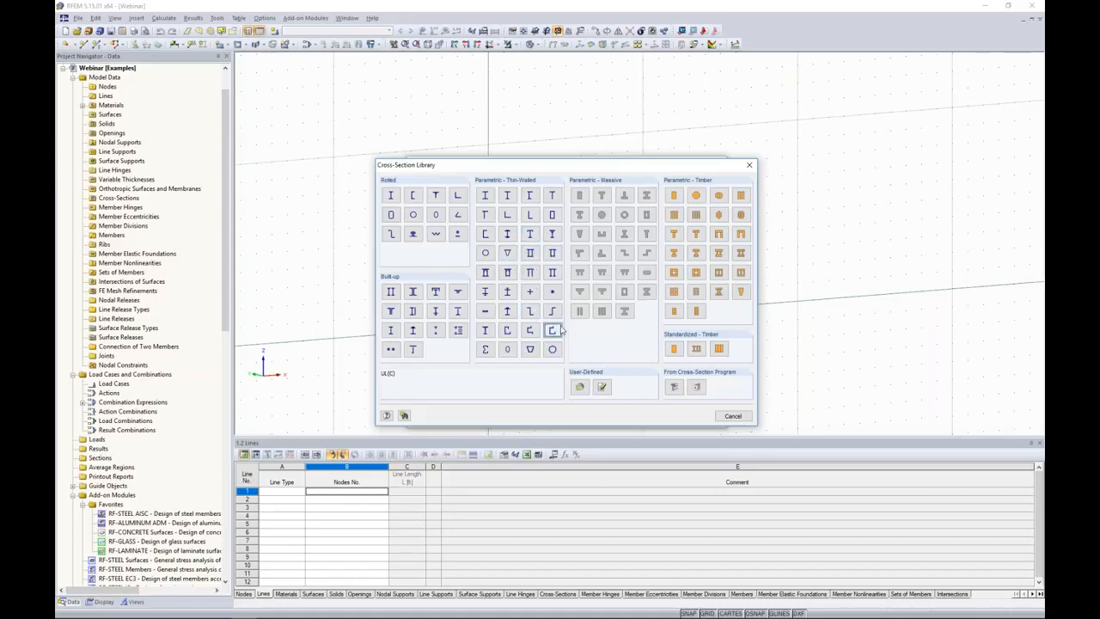
pyautogui.click(675, 388)
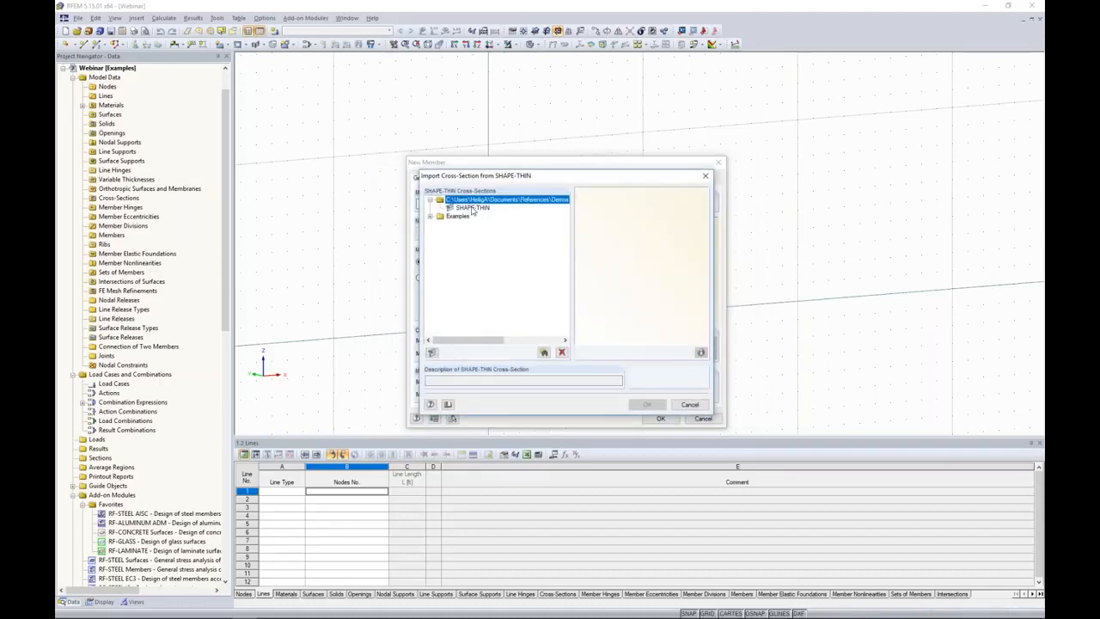
pyautogui.click(473, 208)
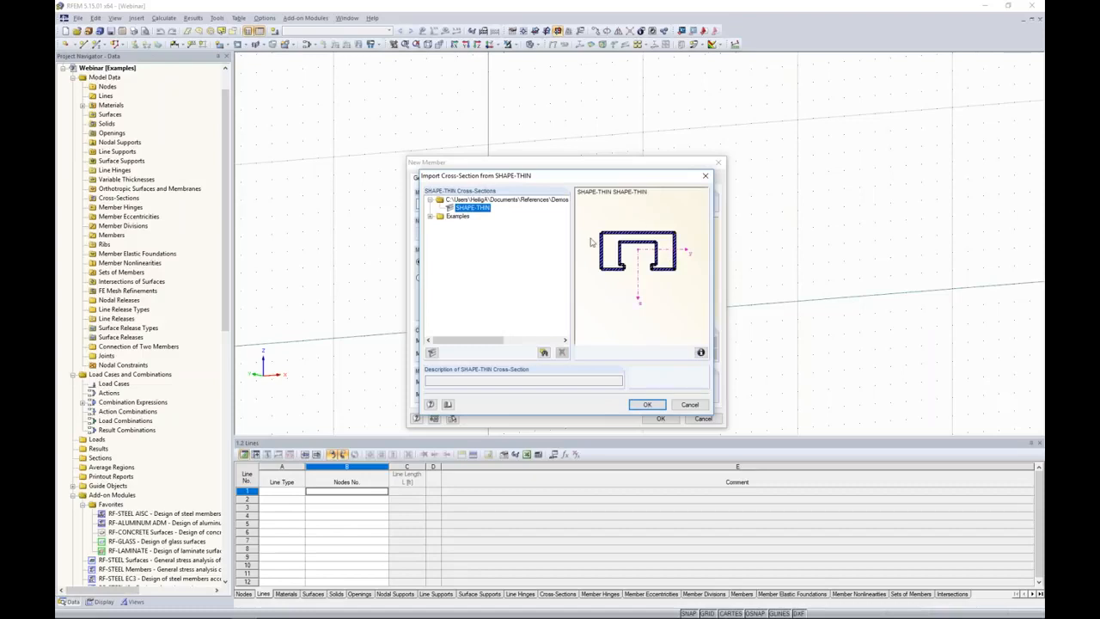
pyautogui.click(648, 404)
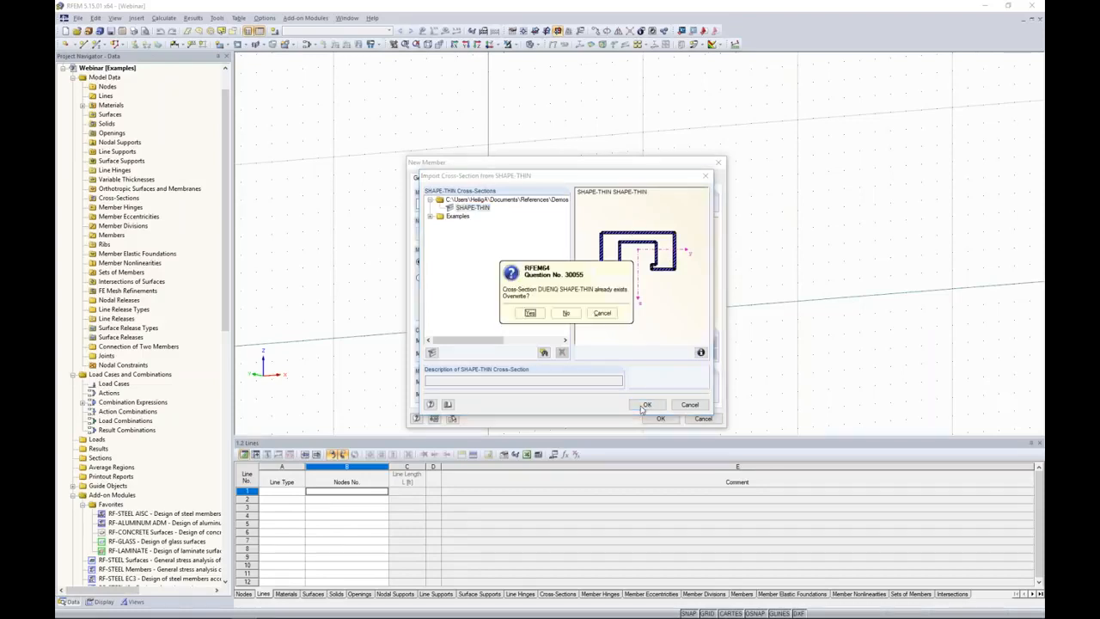
pyautogui.click(531, 313)
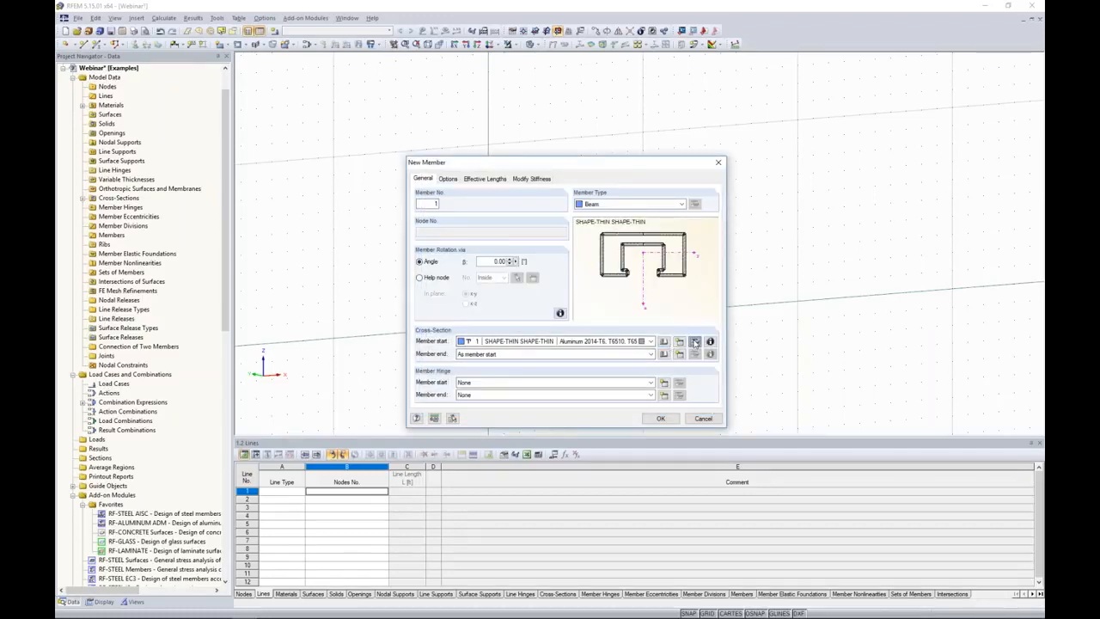
# Check the imported cross-section's properties and its aluminum extrusion material in the material library.
pyautogui.click(694, 342)
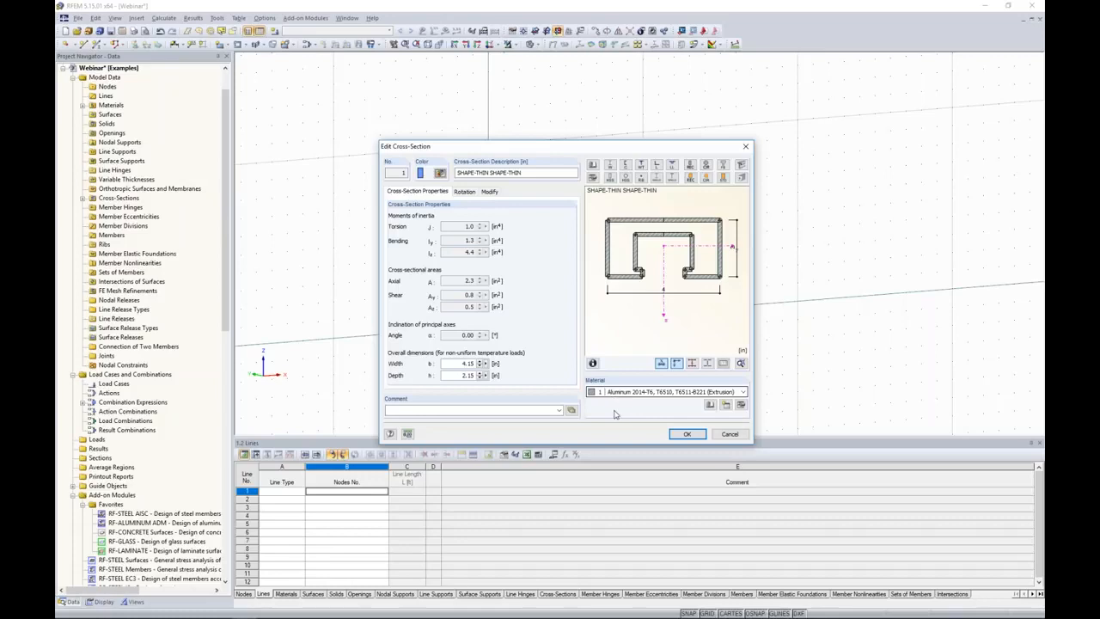
pyautogui.click(740, 405)
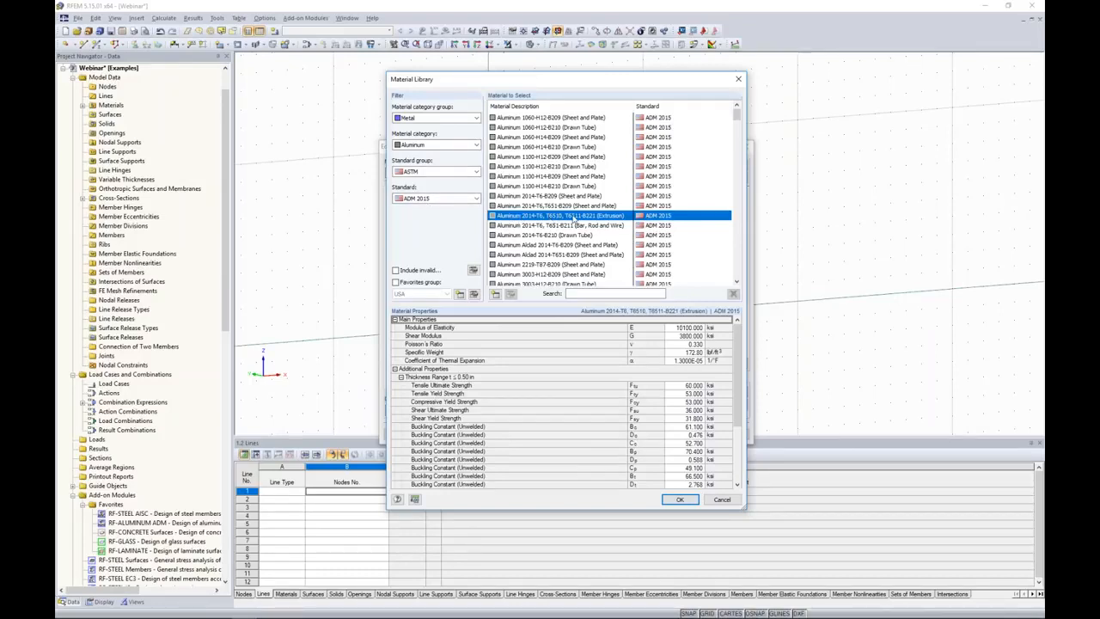
pyautogui.click(677, 505)
pyautogui.click(636, 400)
pyautogui.click(678, 436)
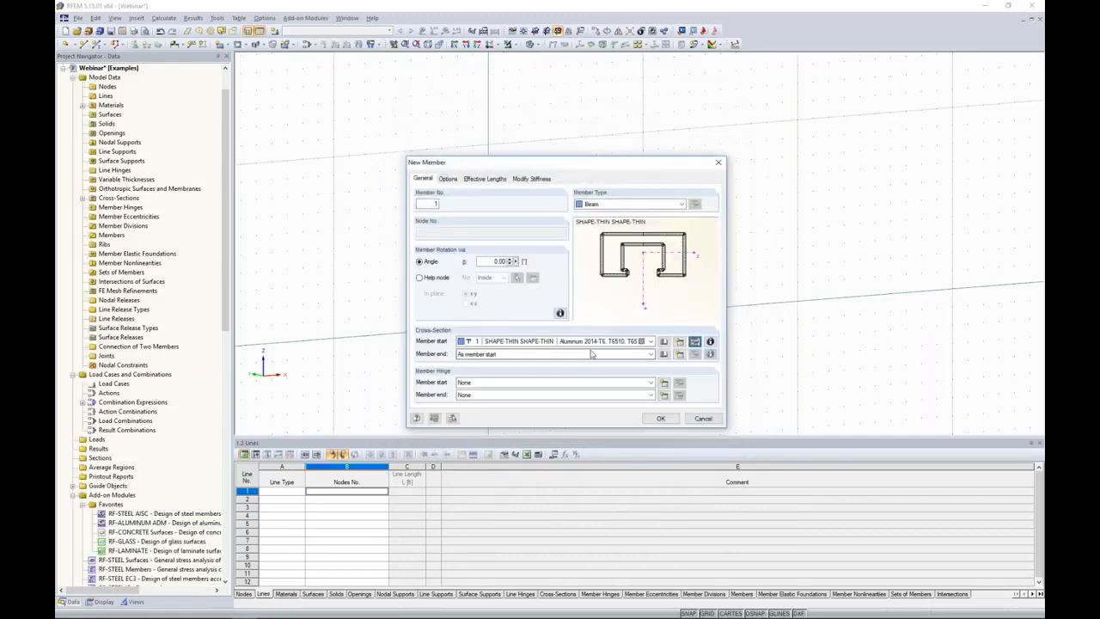
# Draw a rectangular frame of four beam members from the origin, 3 ft wide and 10 ft high.
pyautogui.click(661, 418)
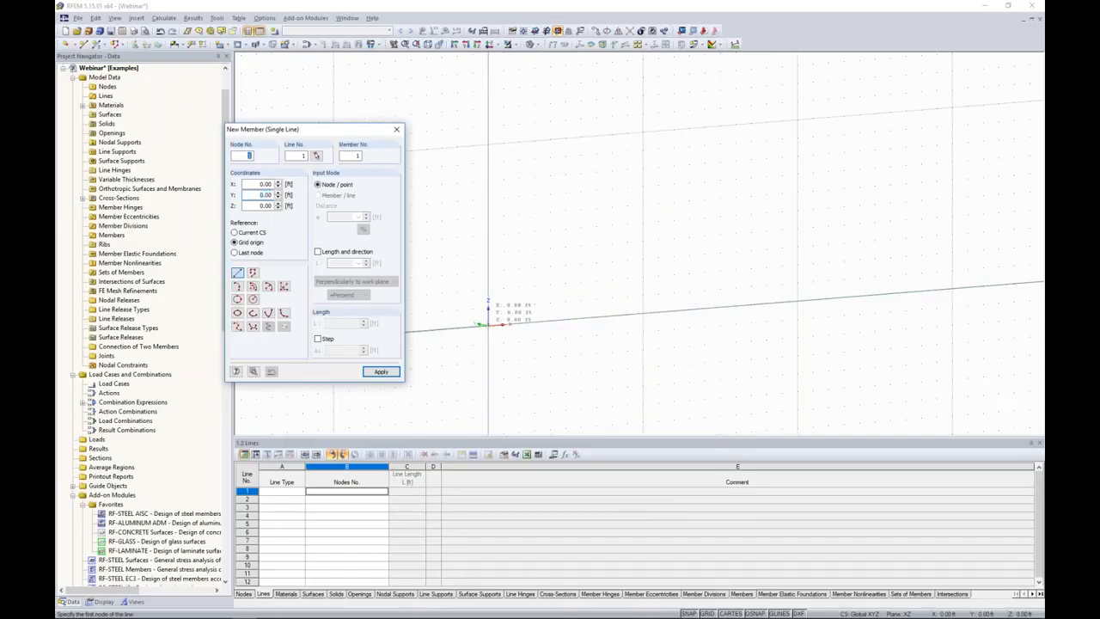
pyautogui.click(488, 144)
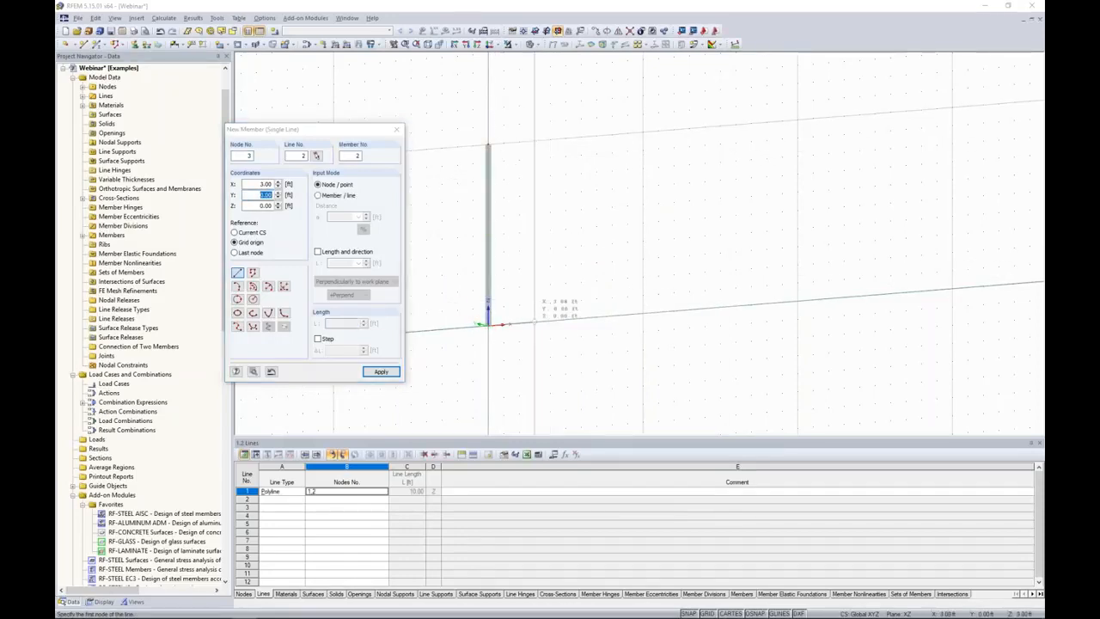
pyautogui.click(533, 141)
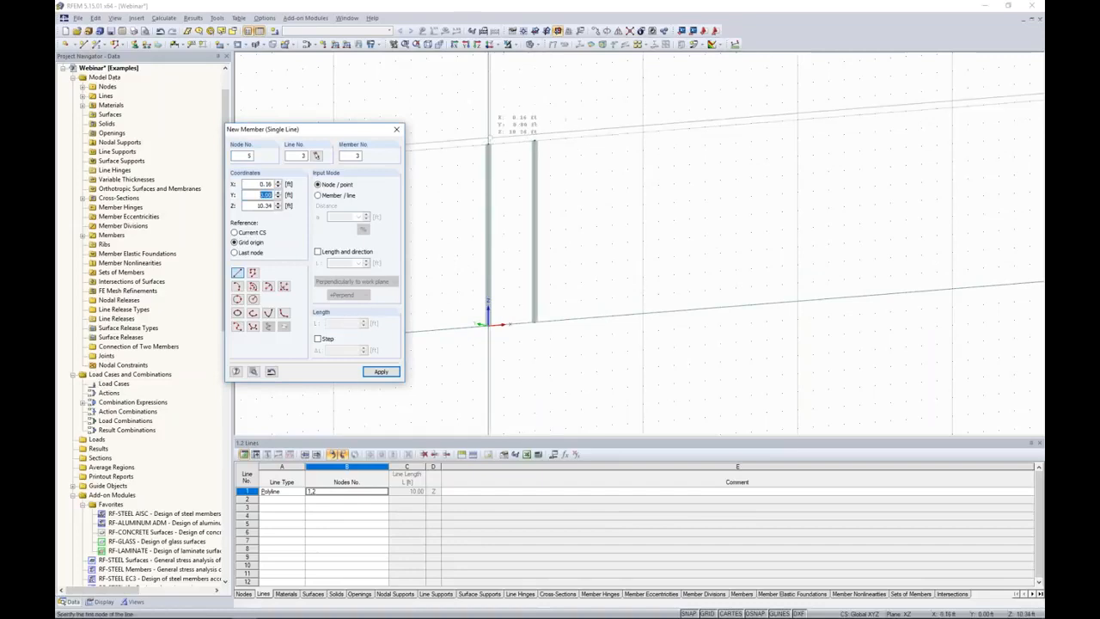
pyautogui.click(534, 140)
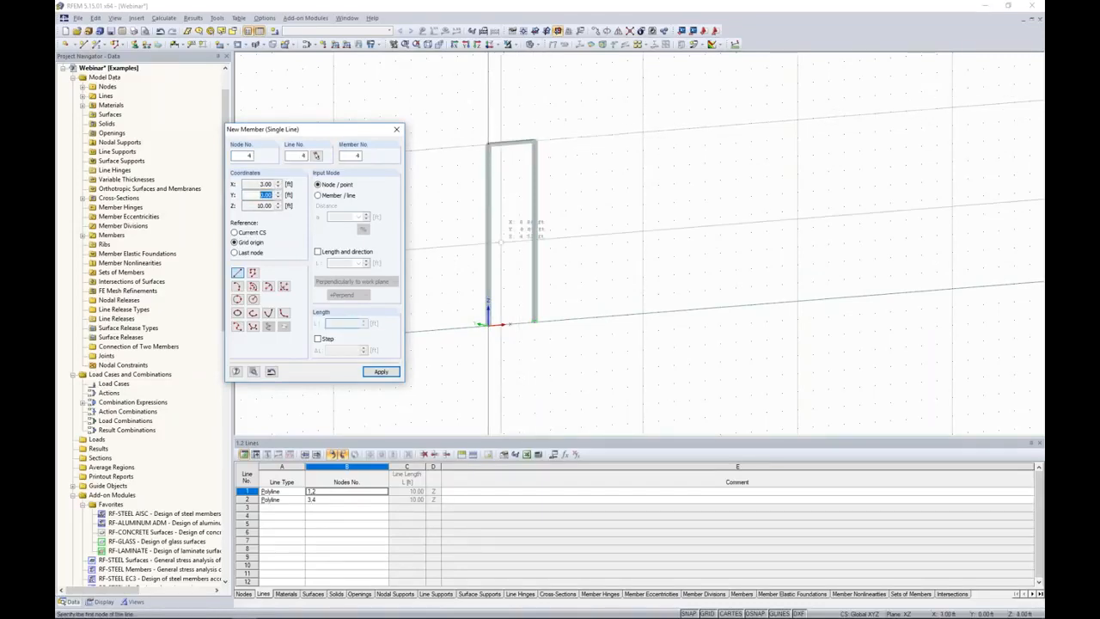
pyautogui.click(534, 323)
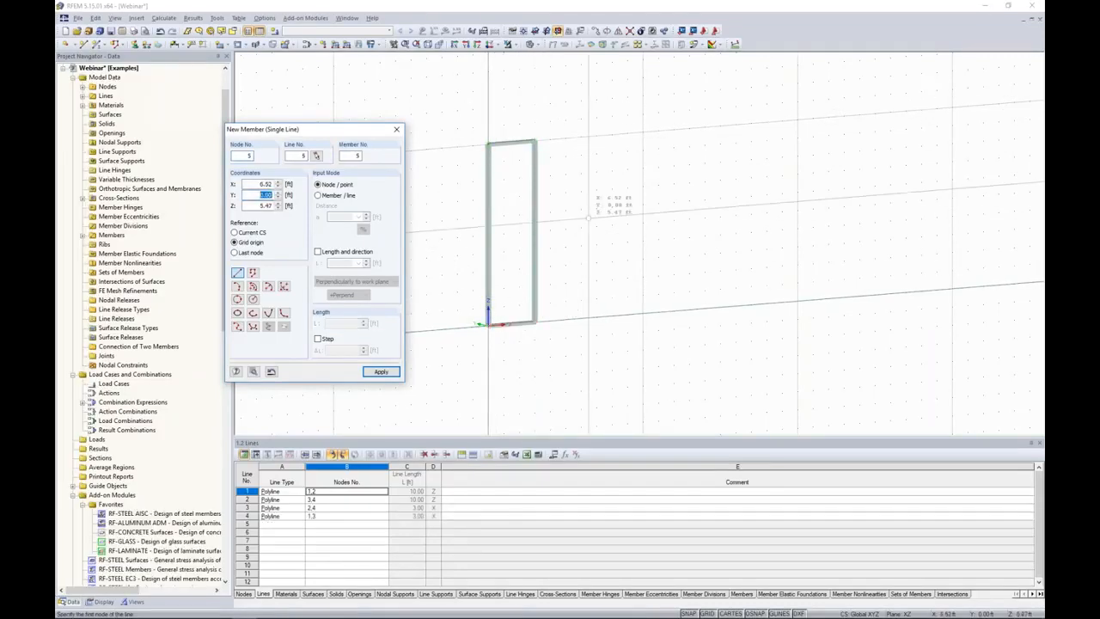
pyautogui.press('Escape')
# Fill the frame with a rectangular surface of Glass stiffness, spanning from its upper corner to the opposite lower corner.
pyautogui.scroll(3, 562, 310)
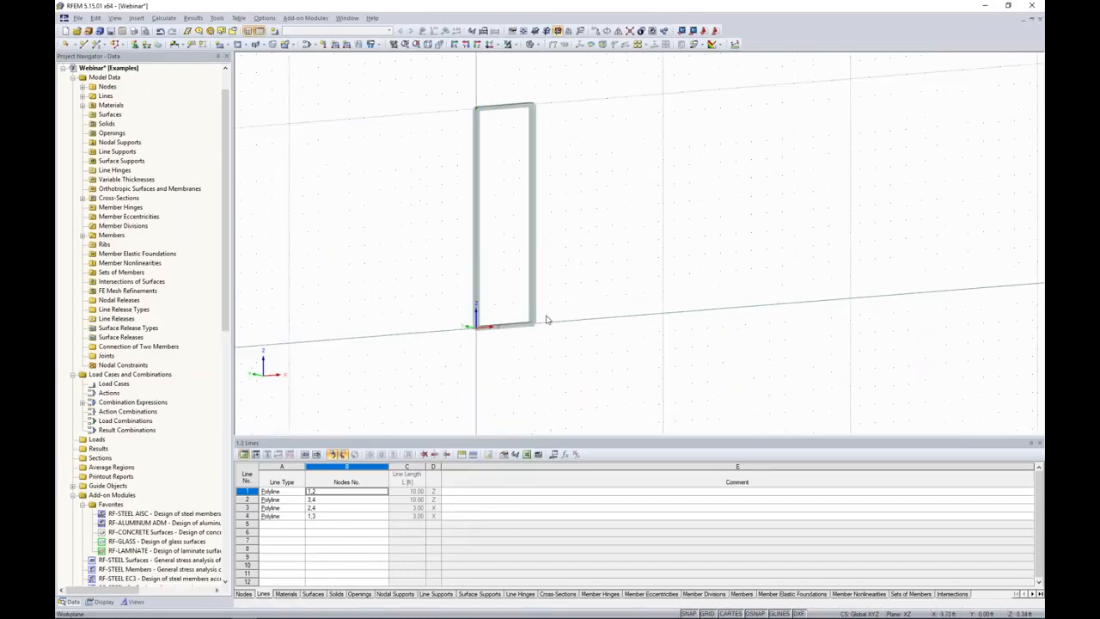
pyautogui.moveTo(576, 220); pyautogui.dragTo(625, 281, button='middle')
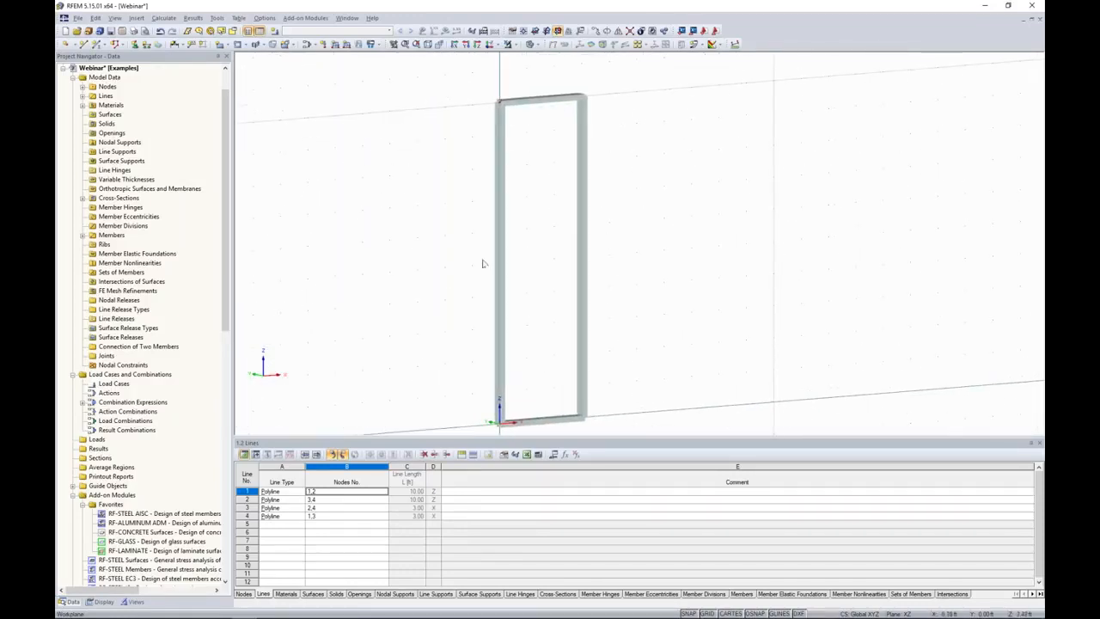
pyautogui.keyDown('ctrl'); pyautogui.moveTo(439, 261); pyautogui.dragTo(437, 237, button='middle'); pyautogui.keyUp('ctrl')
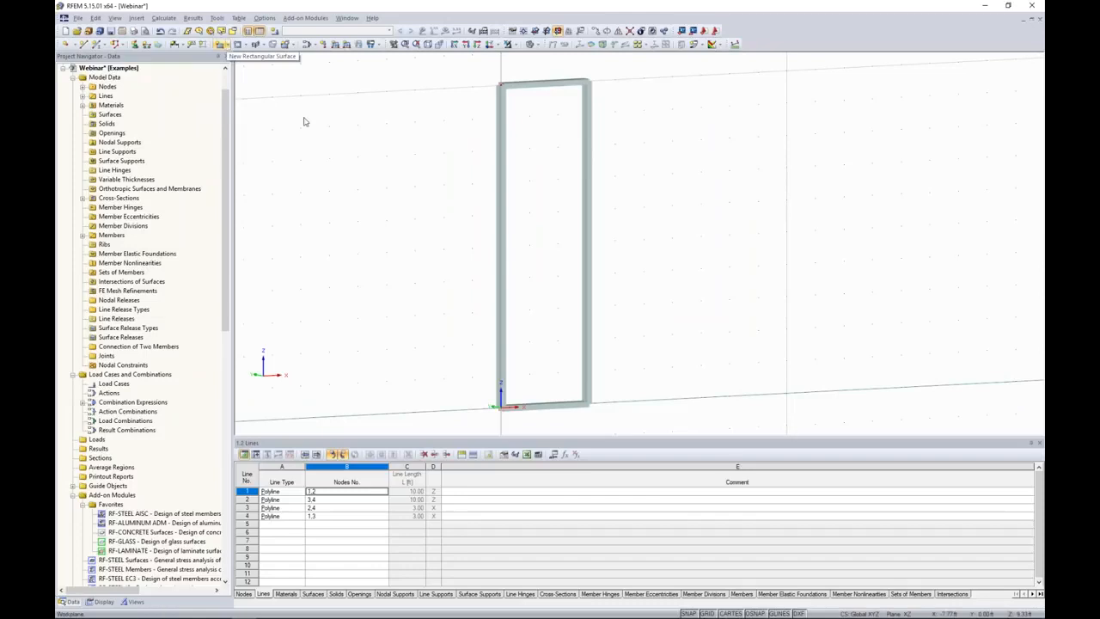
pyautogui.click(225, 47)
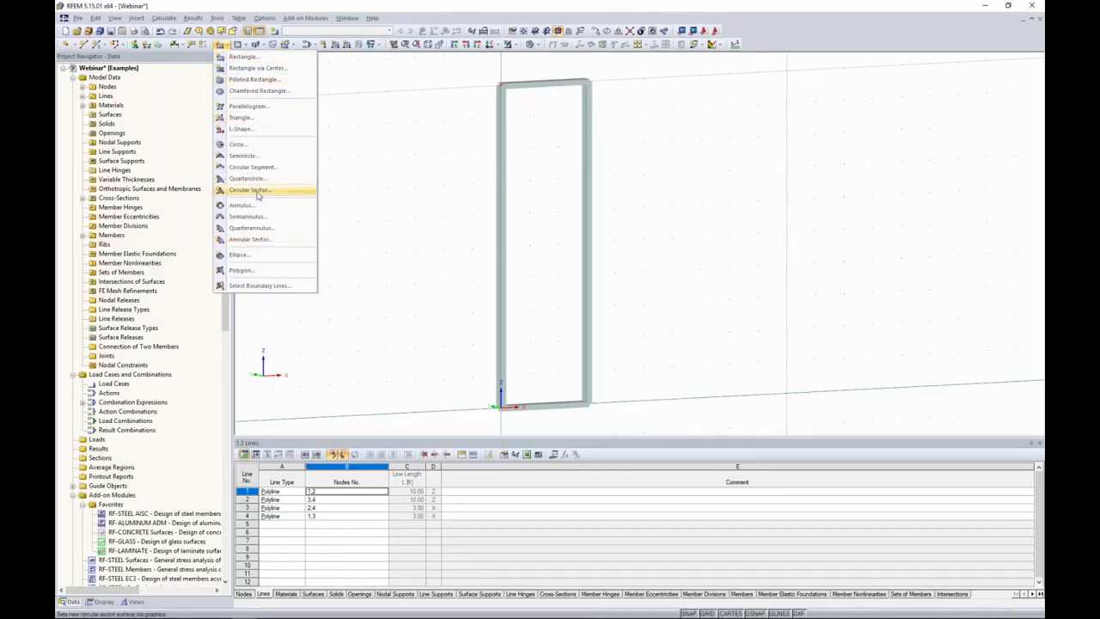
pyautogui.click(242, 58)
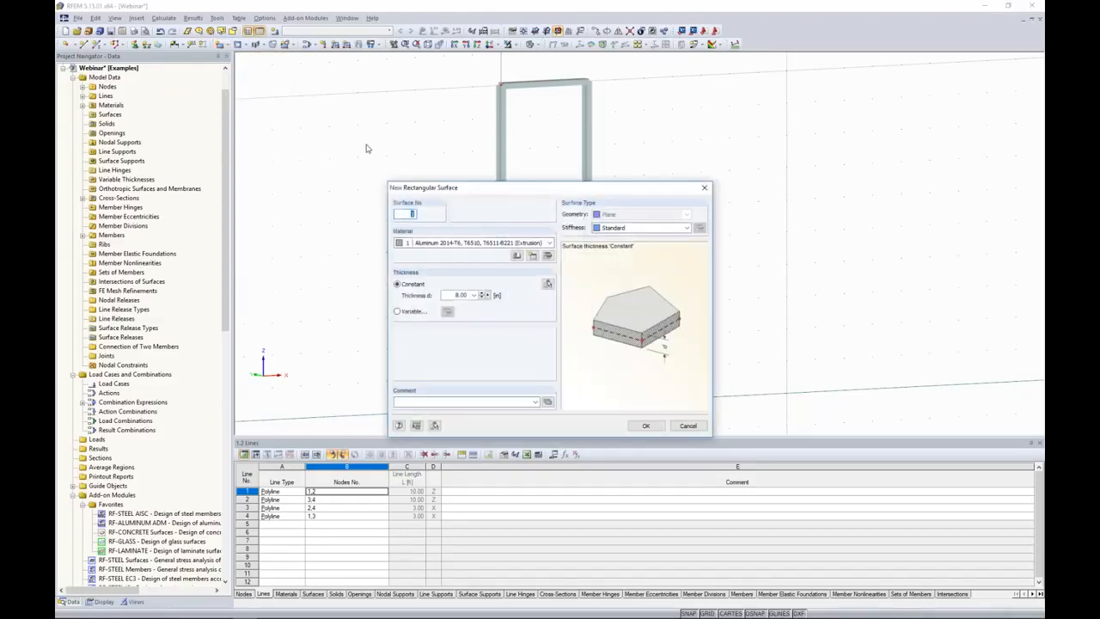
pyautogui.click(621, 229)
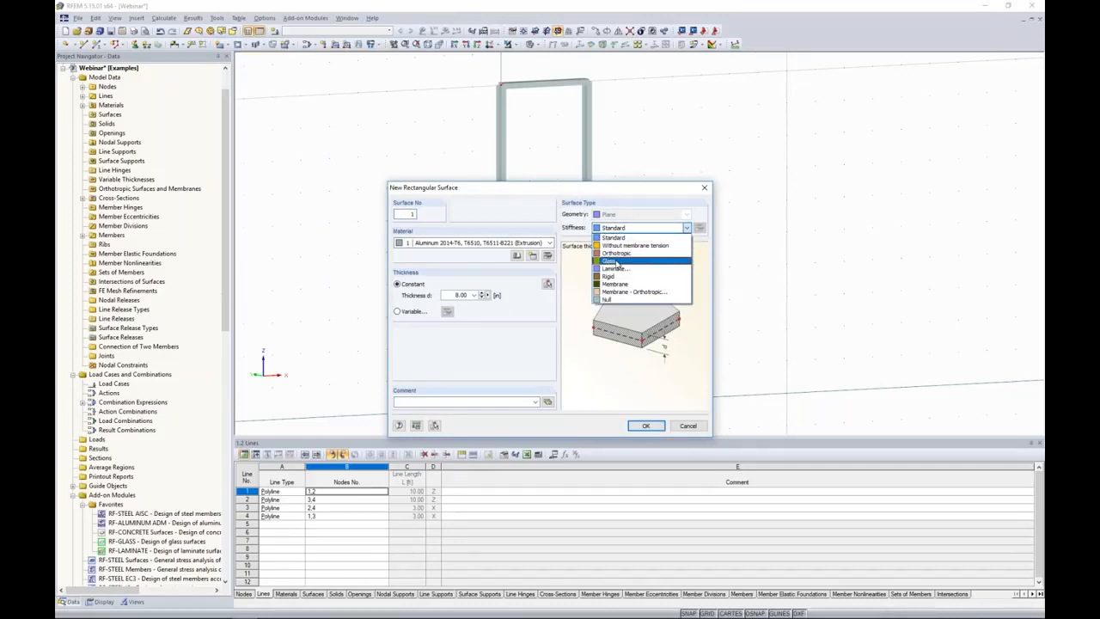
pyautogui.click(615, 261)
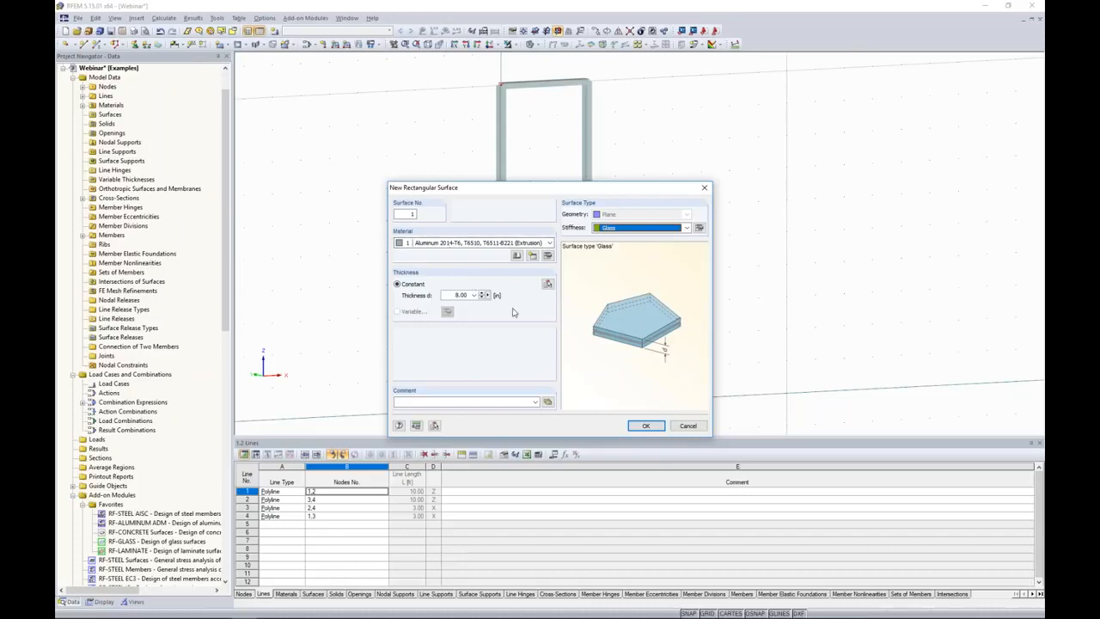
pyautogui.click(645, 426)
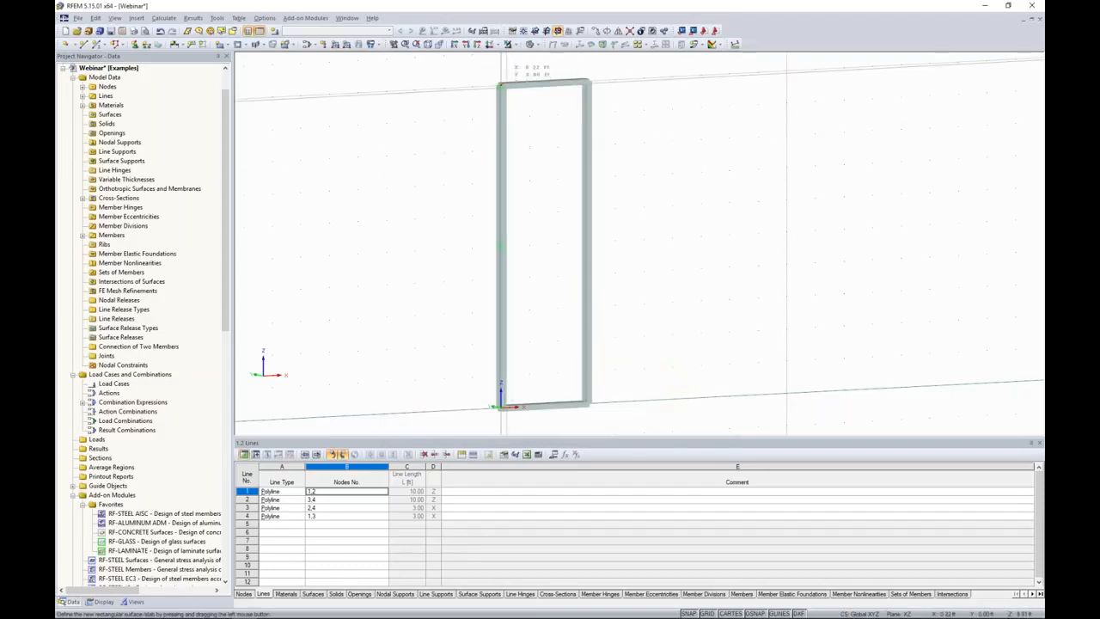
pyautogui.moveTo(501, 86); pyautogui.dragTo(587, 404)
pyautogui.press('Escape')
pyautogui.moveTo(659, 284)
pyautogui.keyDown('ctrl'); pyautogui.mouseDown(button='middle')
pyautogui.moveTo(553, 263)
pyautogui.moveTo(687, 283)
pyautogui.moveTo(641, 293)
pyautogui.moveTo(622, 285)
pyautogui.mouseUp(button='middle'); pyautogui.keyUp('ctrl')
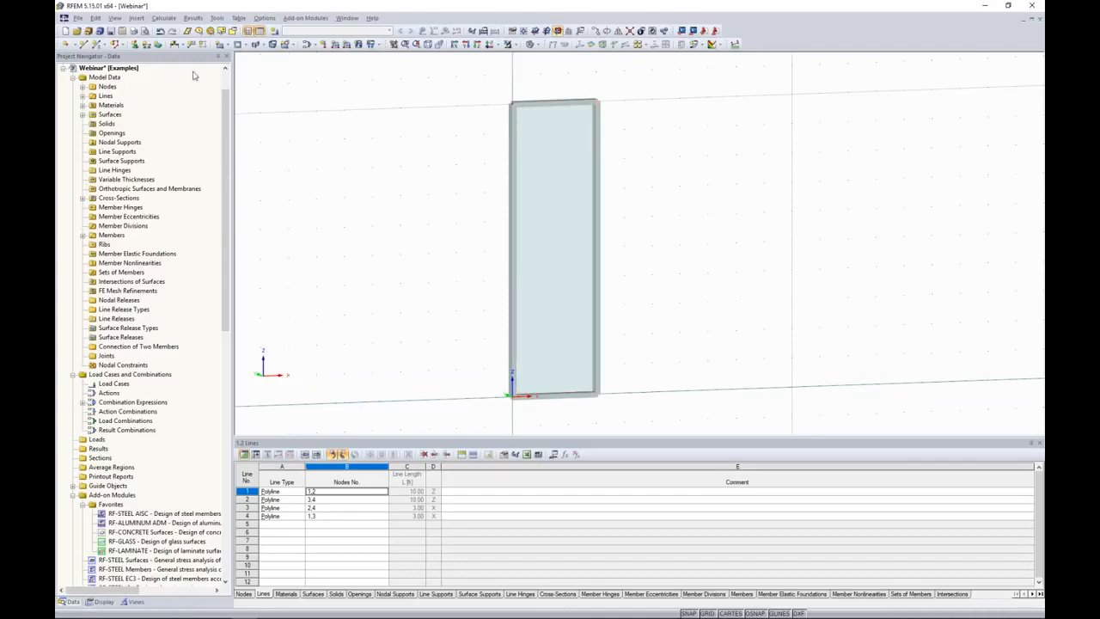
# Start assigning line hinges graphically and define a hinge type with only the rotational release about x, with spring constant 0.000.
pyautogui.click(138, 18)
pyautogui.moveTo(142, 32)
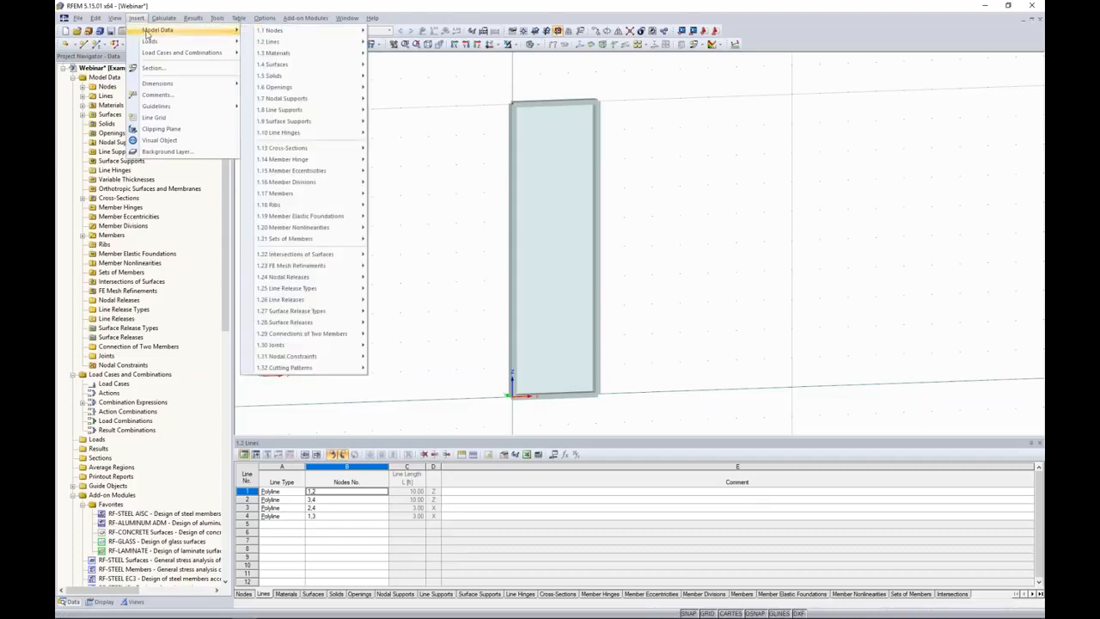
pyautogui.moveTo(290, 135)
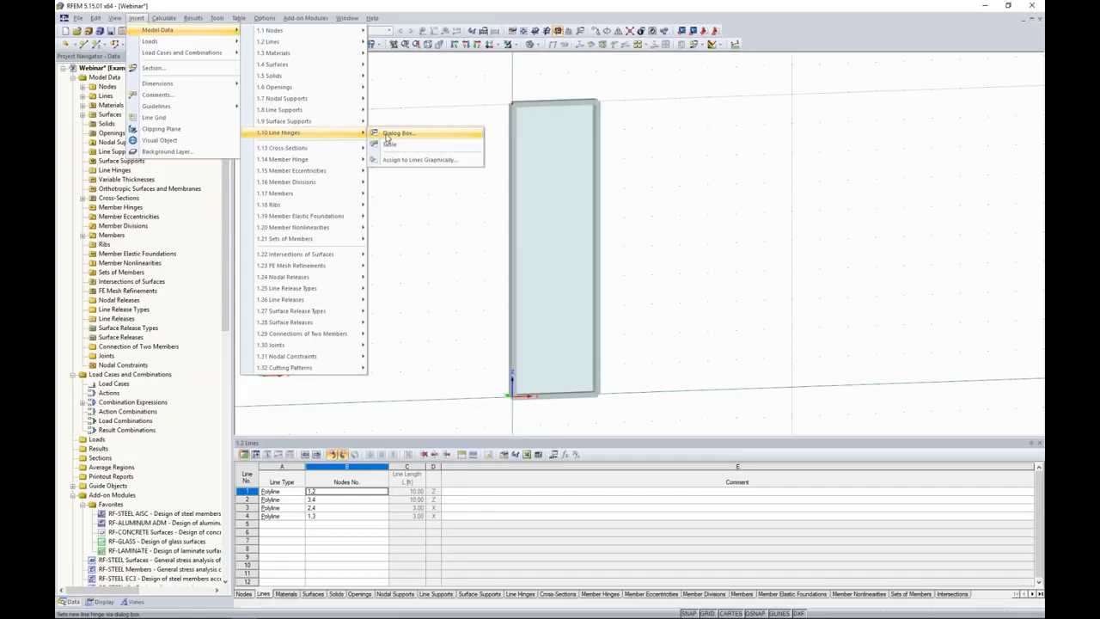
pyautogui.click(400, 160)
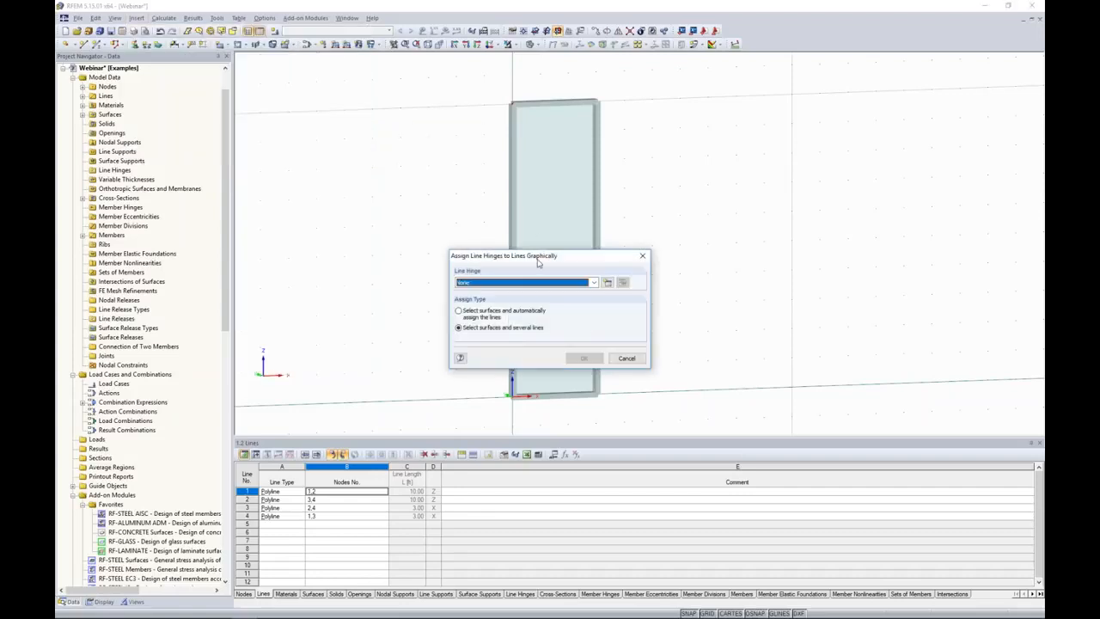
pyautogui.moveTo(538, 256); pyautogui.dragTo(721, 180)
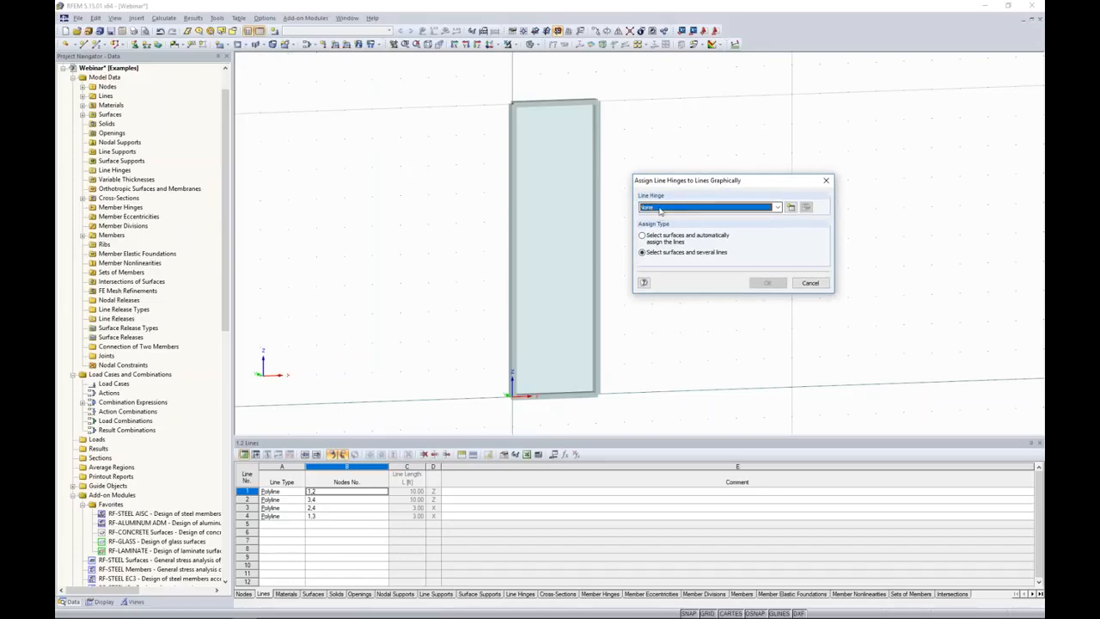
pyautogui.click(790, 208)
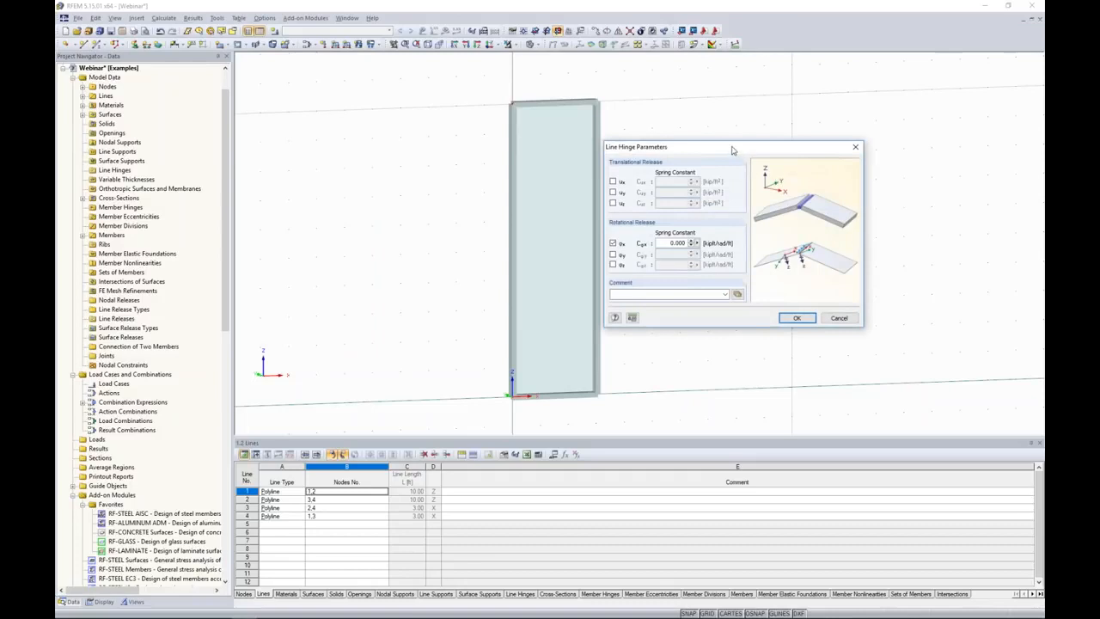
pyautogui.moveTo(732, 151); pyautogui.dragTo(746, 146)
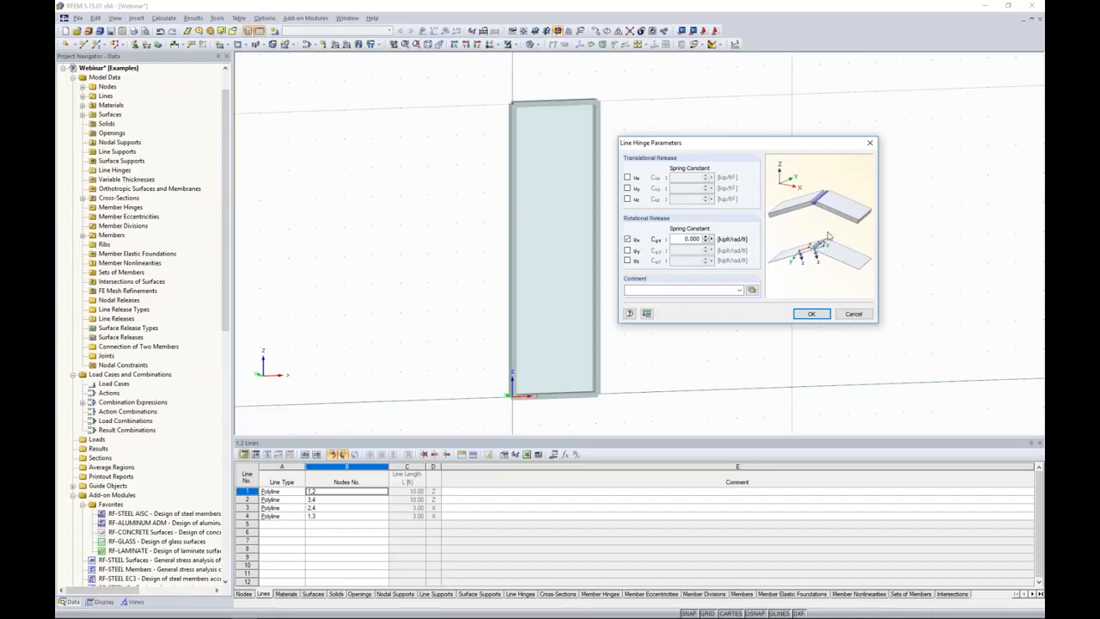
pyautogui.click(811, 314)
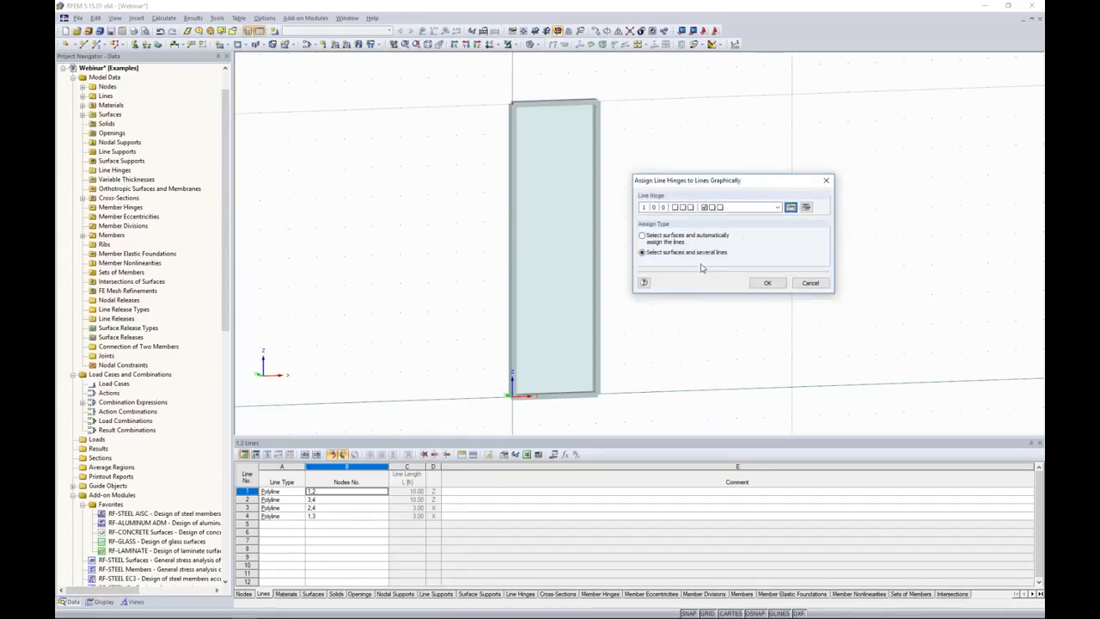
# Assign the line hinge to the glass surface along all four of its boundary lines (1-4).
pyautogui.click(764, 283)
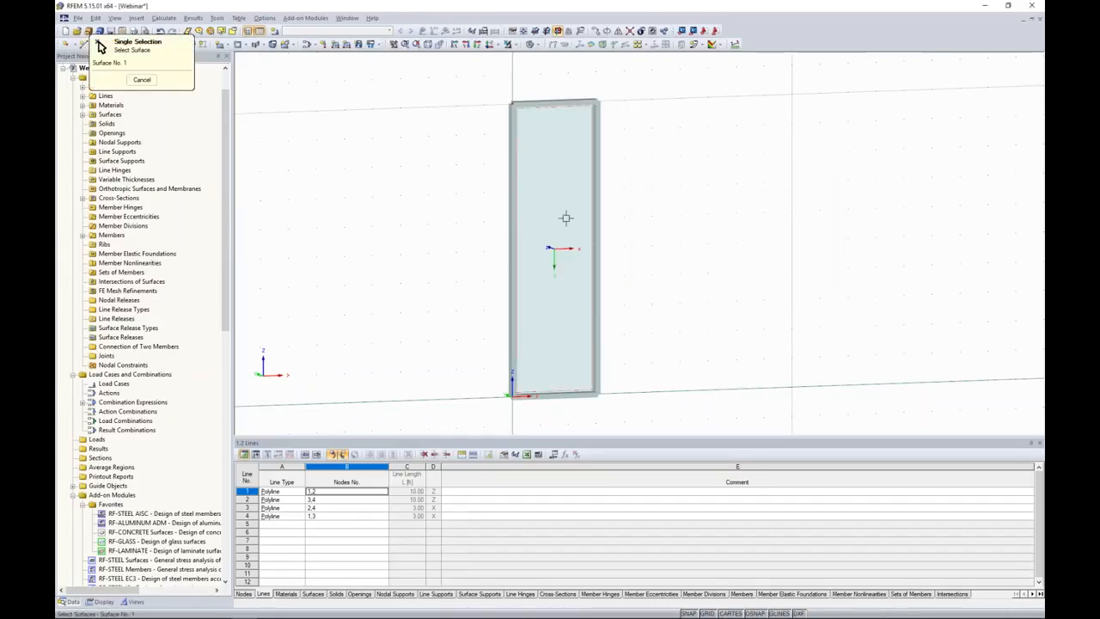
pyautogui.click(565, 216)
pyautogui.click(554, 120)
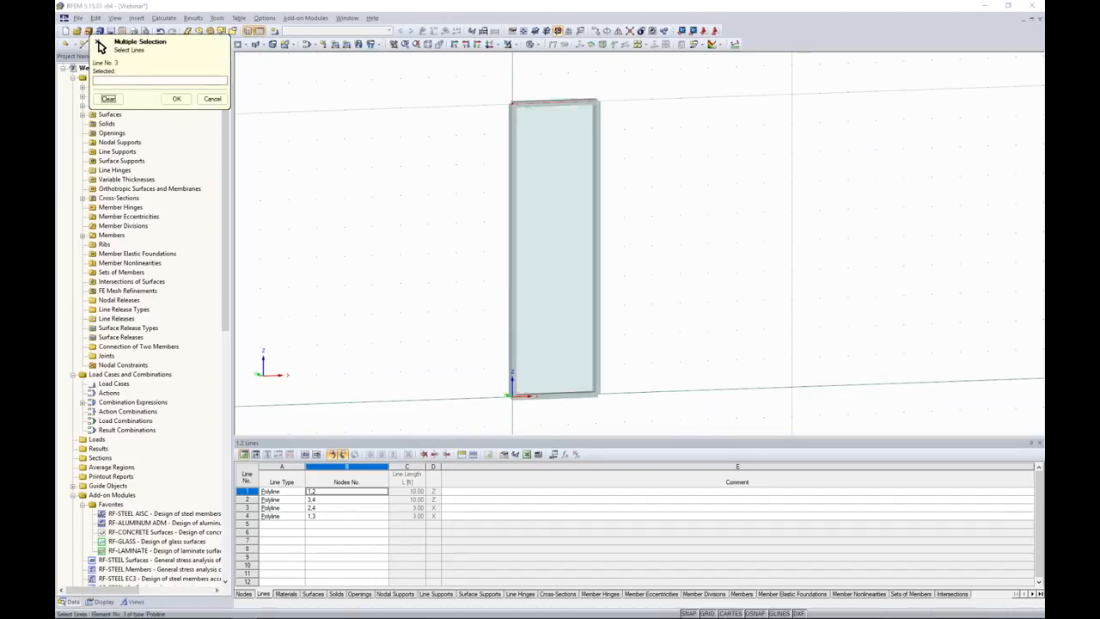
pyautogui.click(571, 392)
pyautogui.click(599, 345)
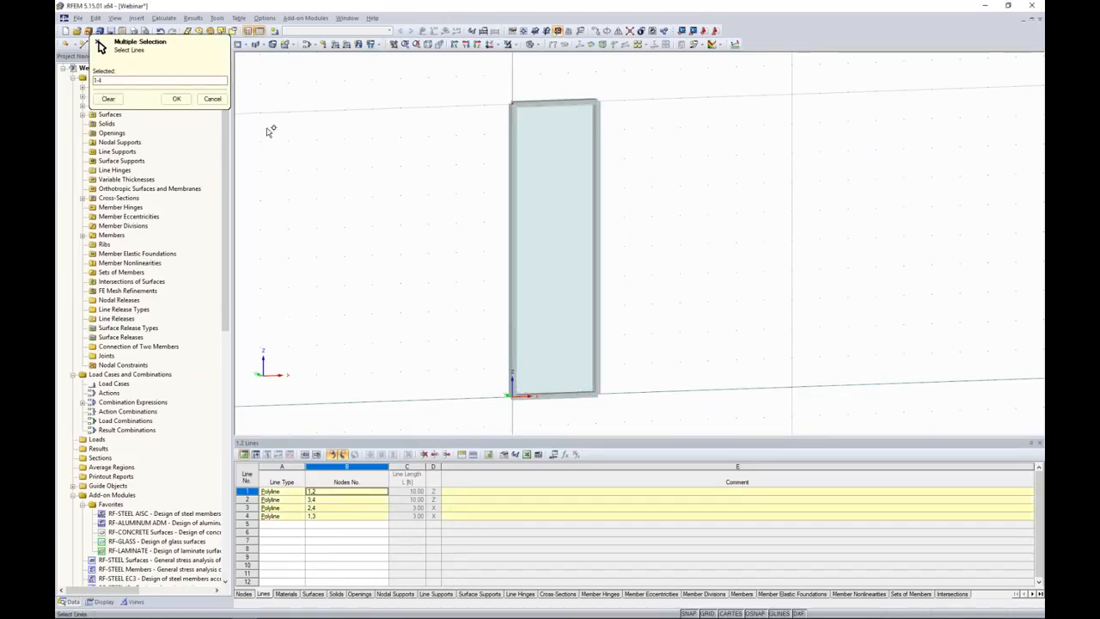
pyautogui.click(176, 99)
pyautogui.click(804, 285)
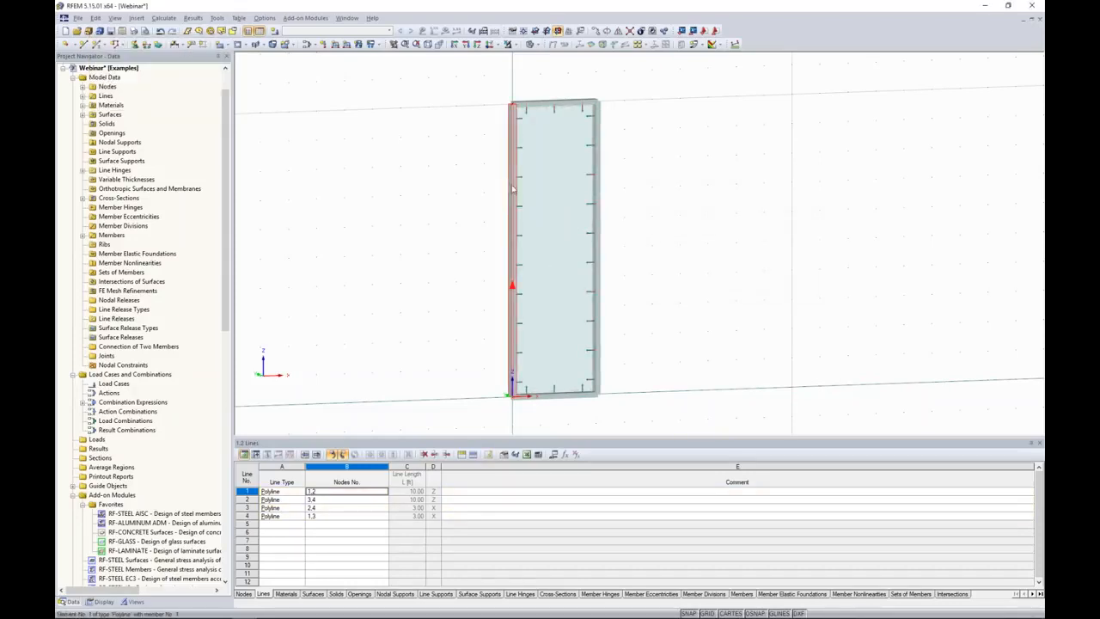
# Copy the complete framed glass panel 5 times along the X direction at 3 ft spacing, so the panels adjoin.
pyautogui.moveTo(671, 333); pyautogui.dragTo(610, 307, button='middle')
pyautogui.scroll(-1, 622, 306)
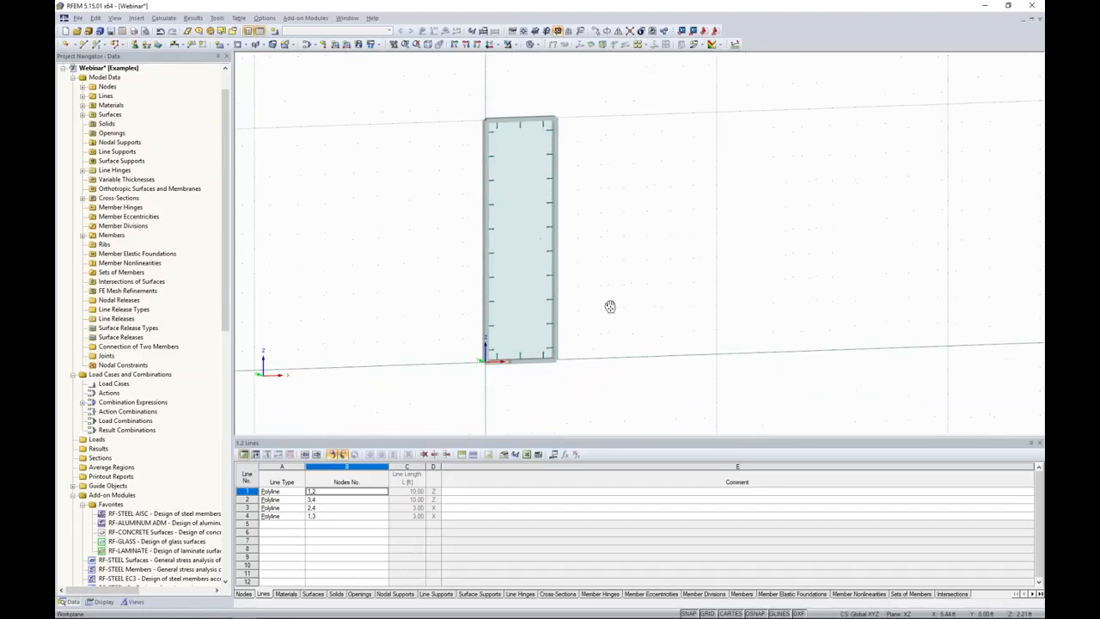
pyautogui.moveTo(604, 397); pyautogui.dragTo(448, 85)
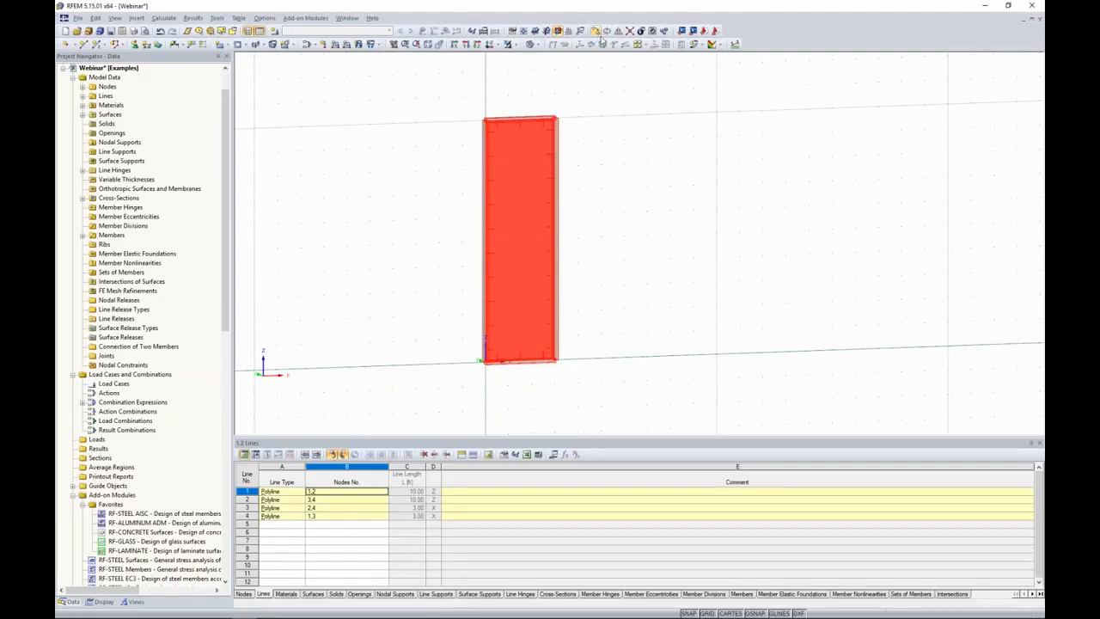
pyautogui.click(598, 31)
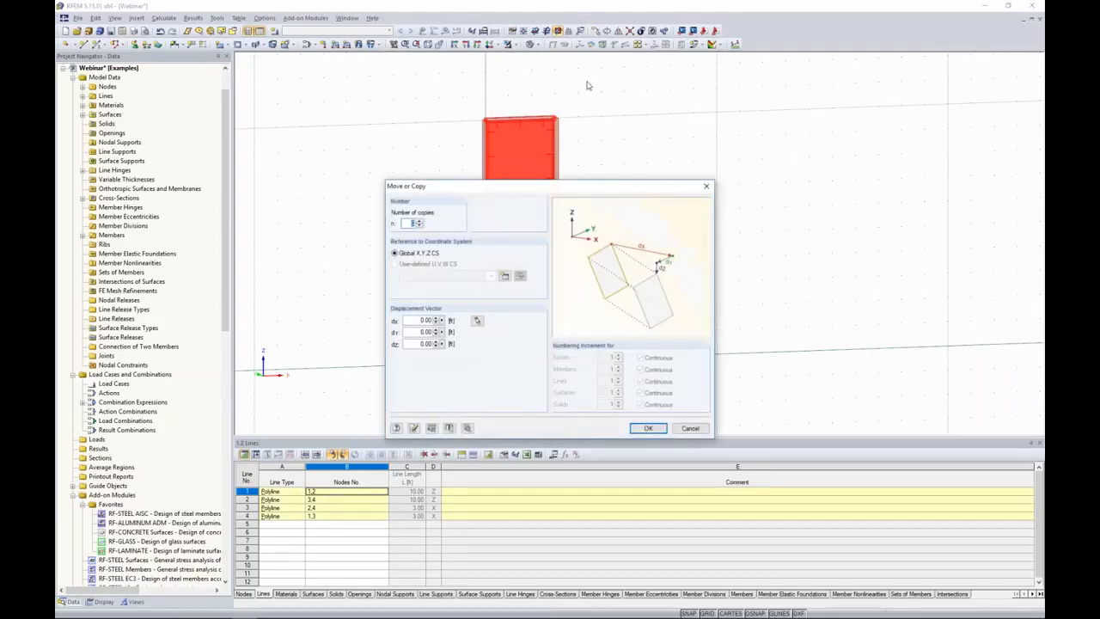
pyautogui.write('5')
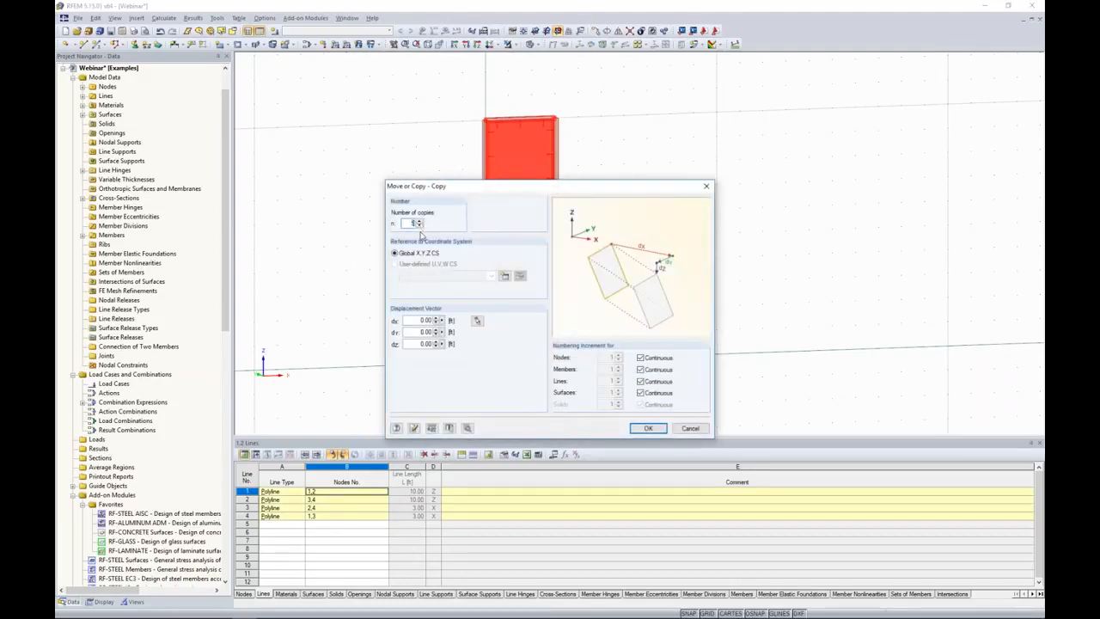
pyautogui.moveTo(417, 320); pyautogui.dragTo(449, 320)
pyautogui.click(648, 428)
pyautogui.click(709, 395)
pyautogui.moveTo(762, 396); pyautogui.dragTo(642, 401, button='middle')
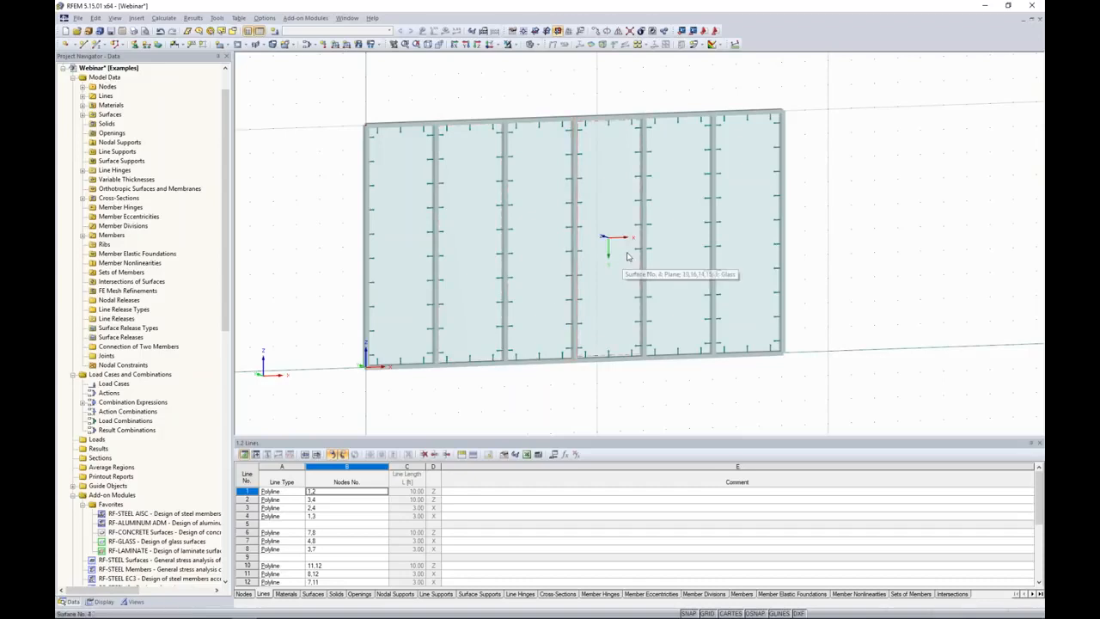
# Delete the glass surfaces of the third and fifth panels, keeping their frame members.
pyautogui.click(550, 247)
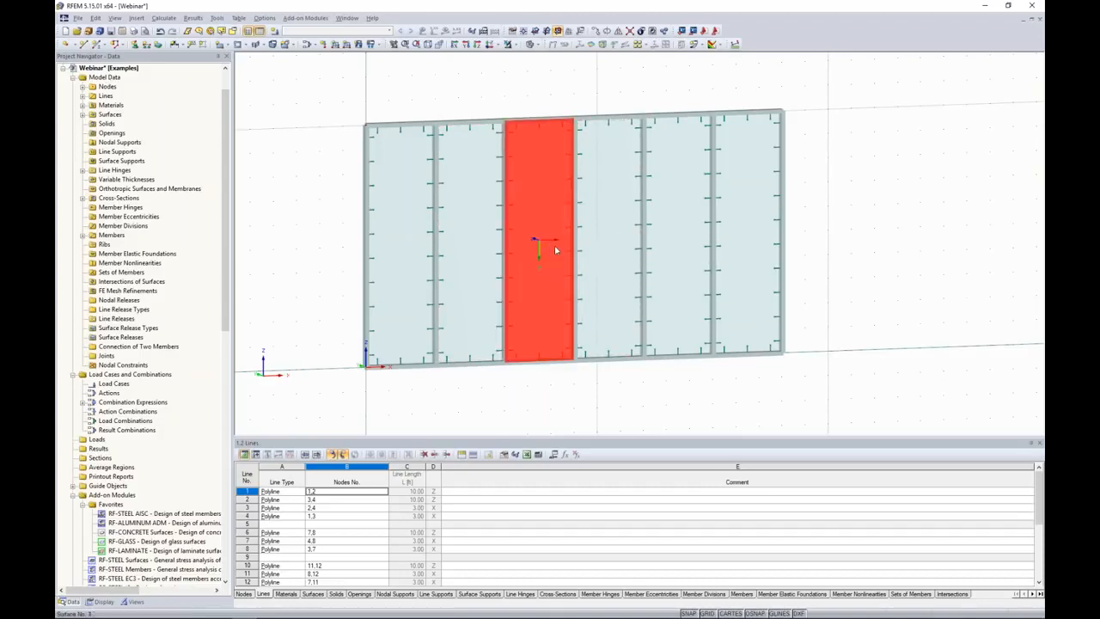
pyautogui.keyDown('ctrl'); pyautogui.click(678, 242); pyautogui.keyUp('ctrl')
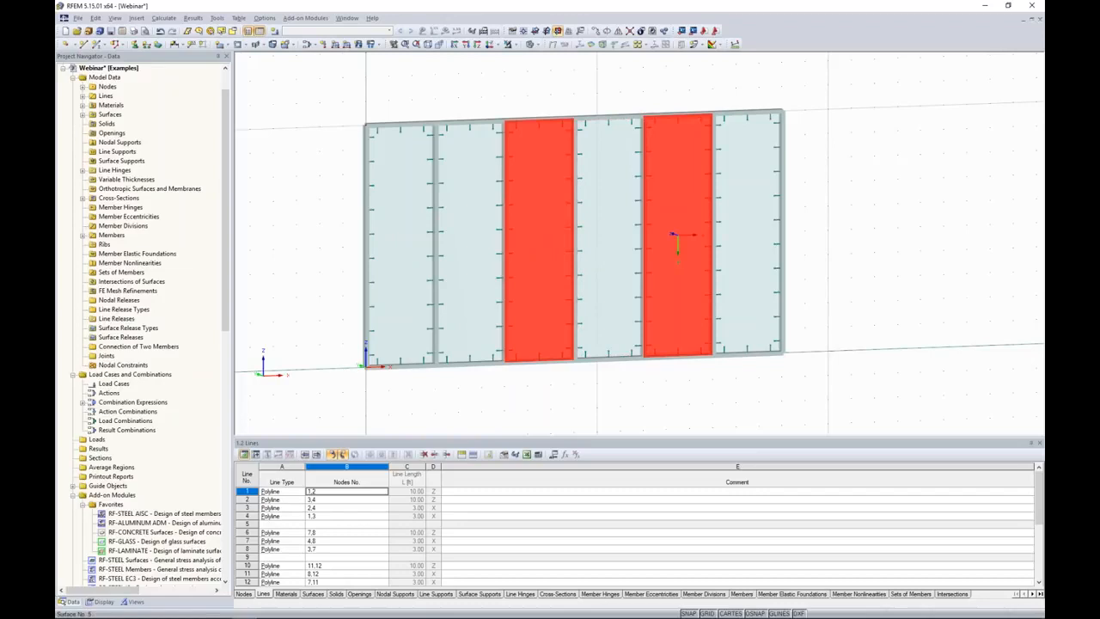
pyautogui.press('Delete')
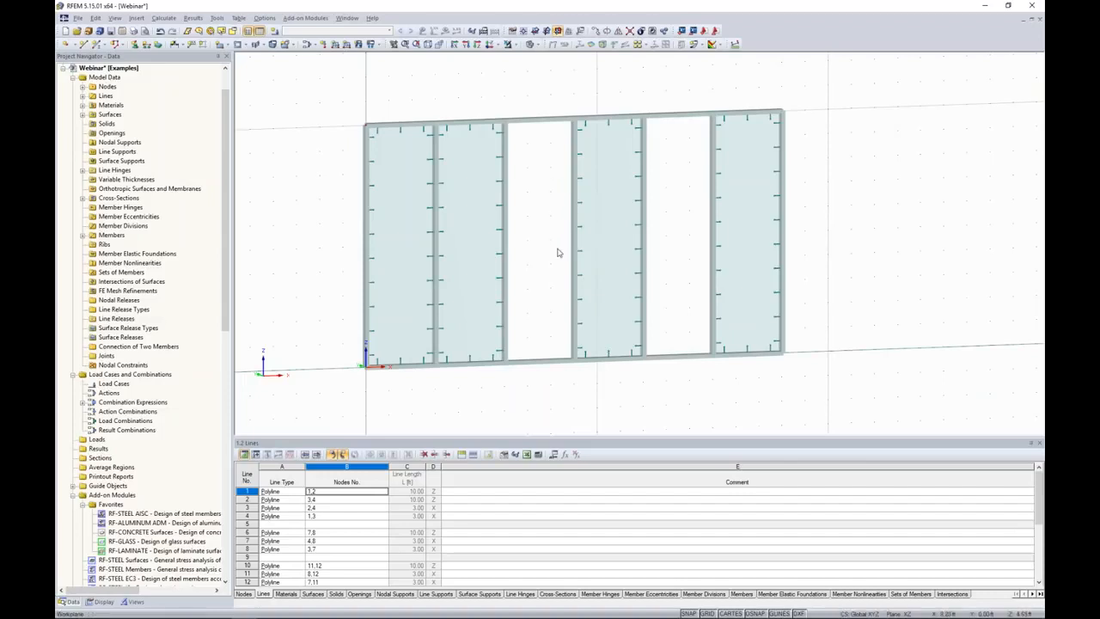
# Draw two horizontal beam members with the SHAPE-THIN cross-section across the third bay, at heights of 7 ft and 3 ft.
pyautogui.click(98, 44)
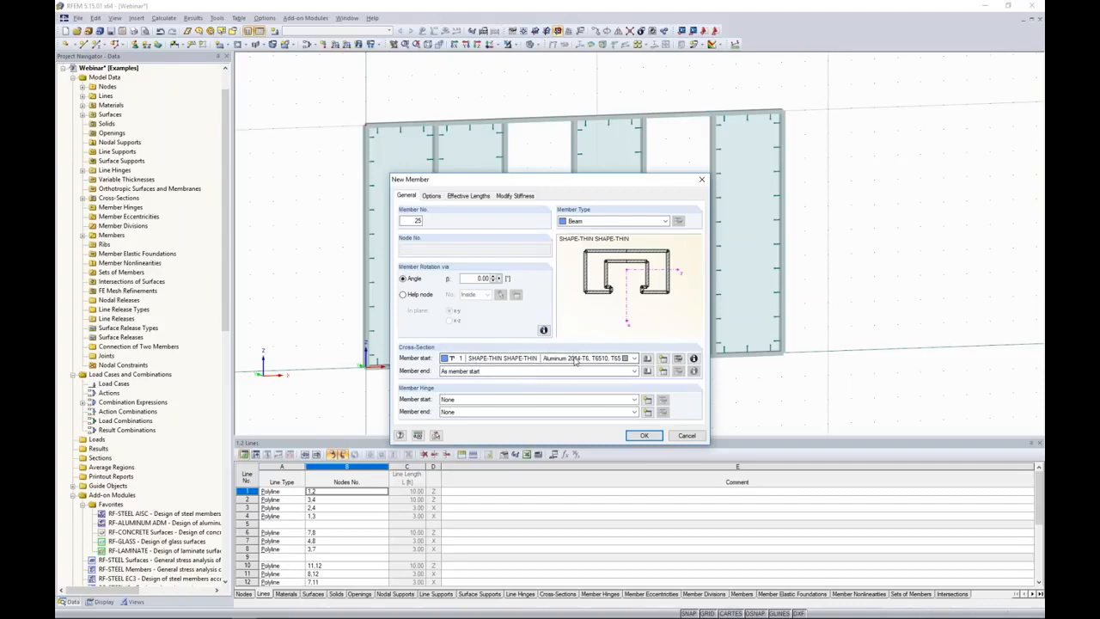
pyautogui.click(644, 435)
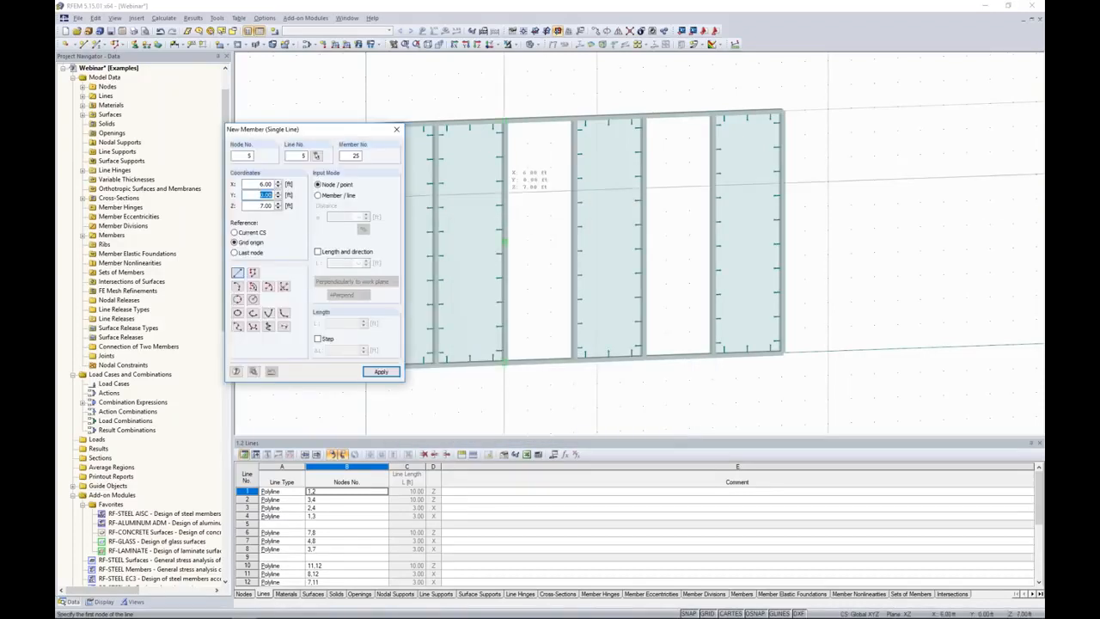
pyautogui.click(505, 182)
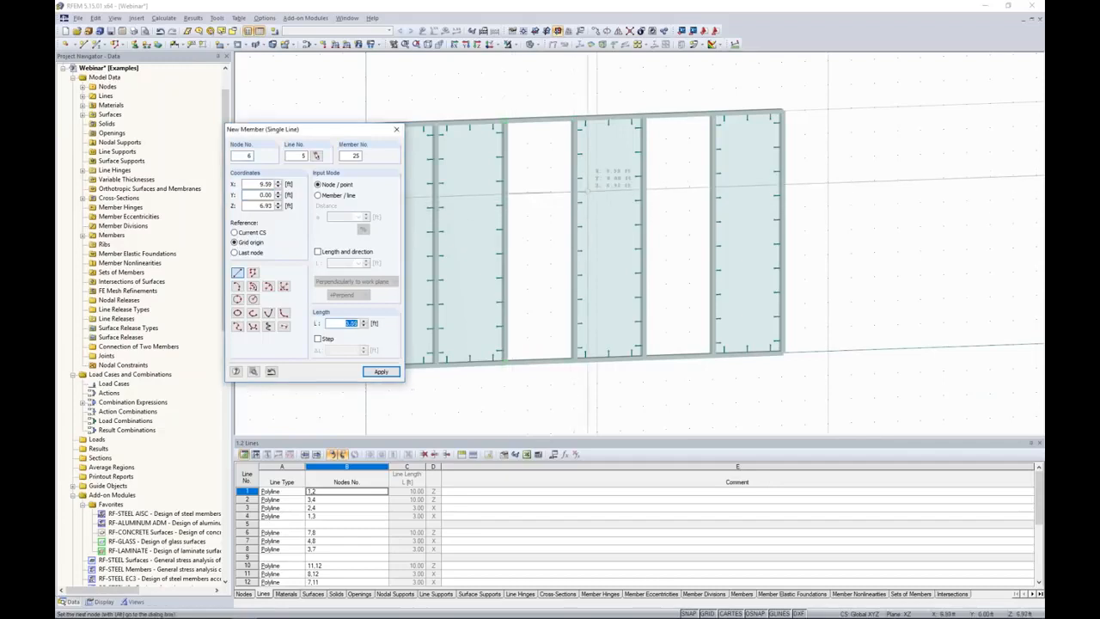
pyautogui.click(572, 190)
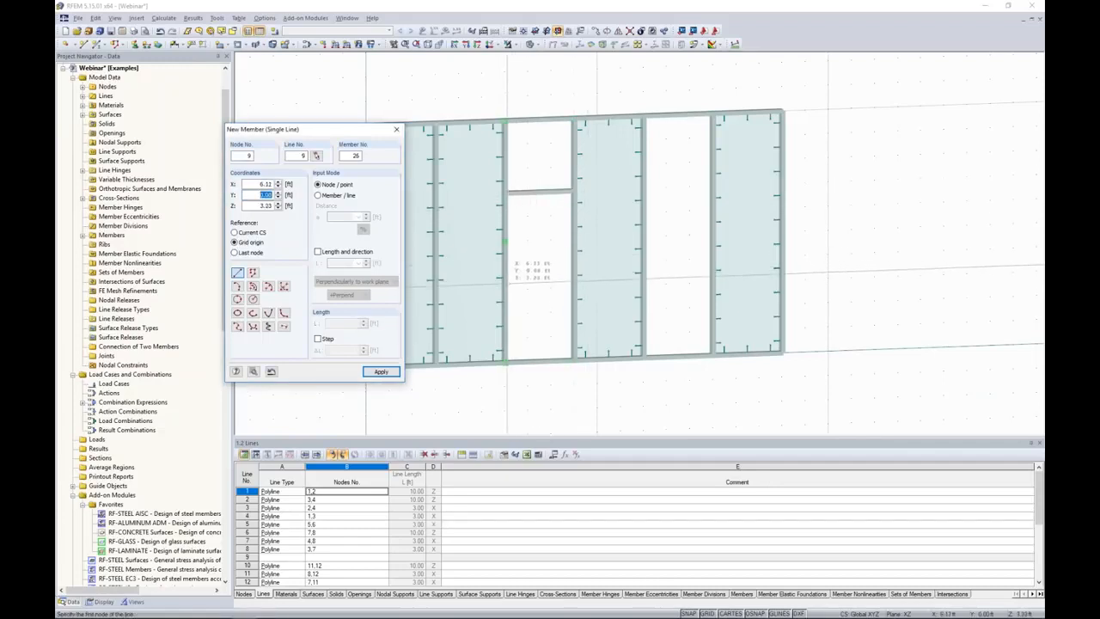
pyautogui.click(569, 289)
pyautogui.click(507, 289)
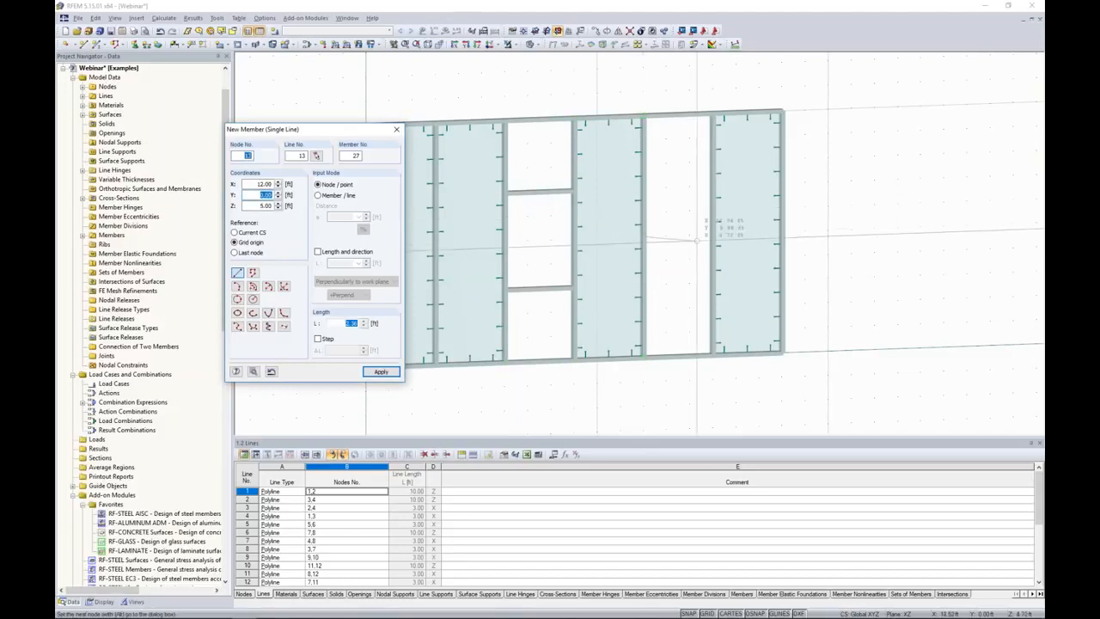
# Draw a horizontal beam member across the fifth bay at 5 ft height, and connect the lines and members around the third to fifth bays.
pyautogui.click(711, 236)
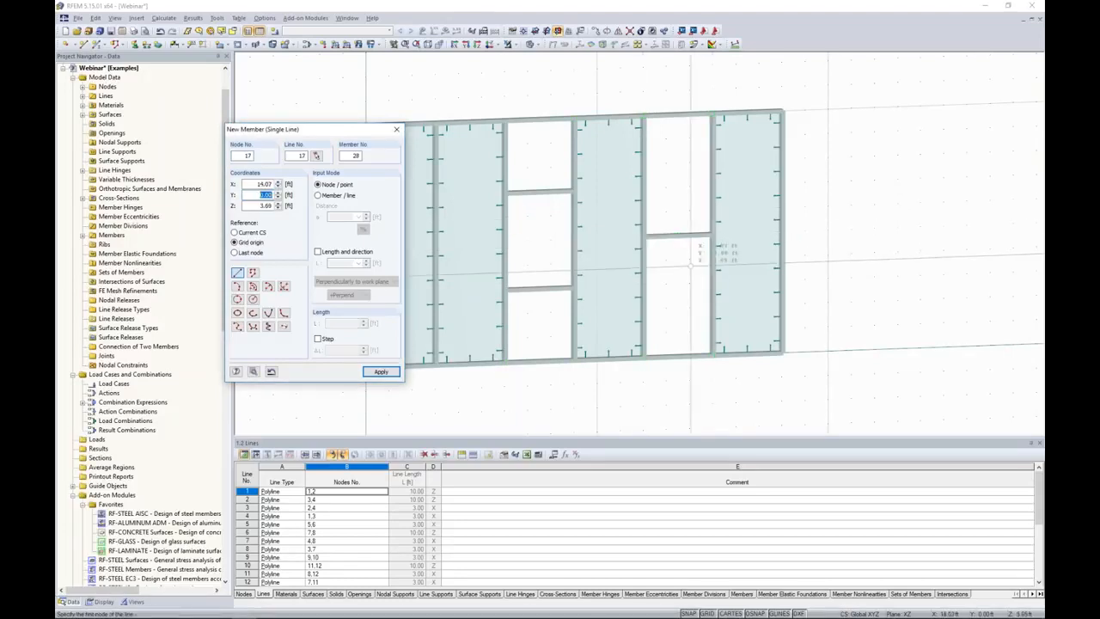
pyautogui.press('Escape')
pyautogui.click(630, 31)
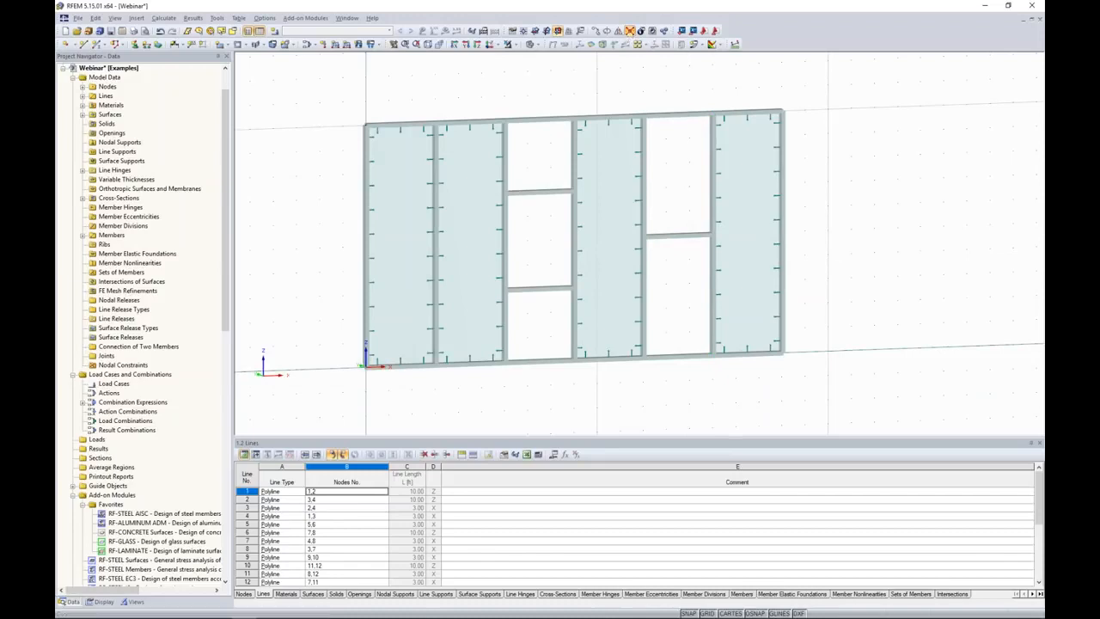
pyautogui.moveTo(470, 84); pyautogui.dragTo(762, 410)
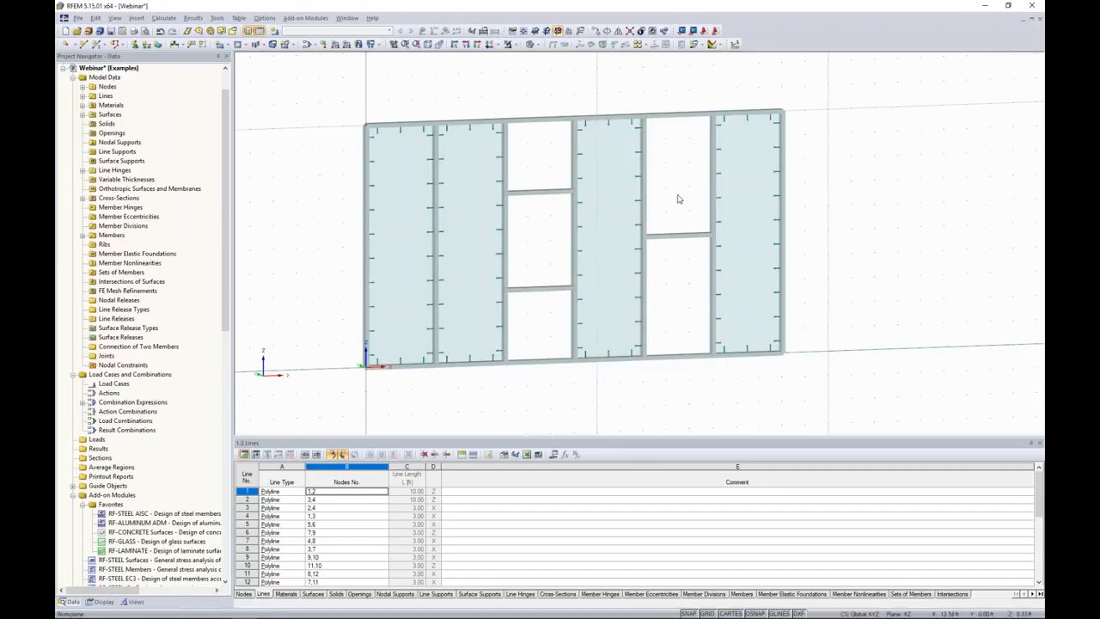
# Fill the three openings of the third bay with rectangular surfaces of Glass stiffness.
pyautogui.click(220, 45)
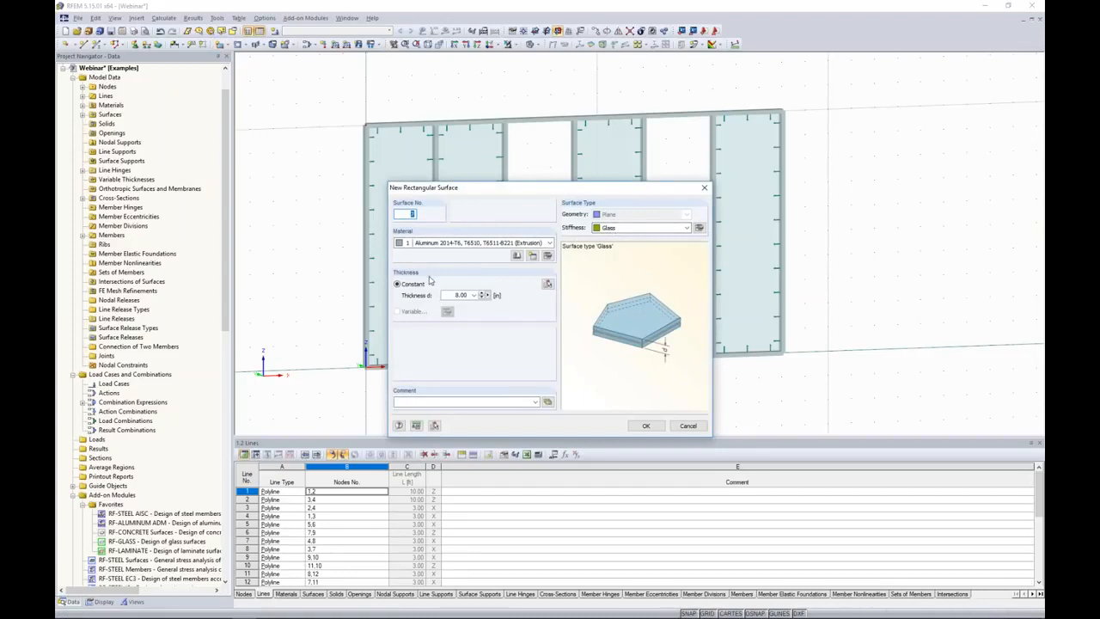
pyautogui.click(643, 425)
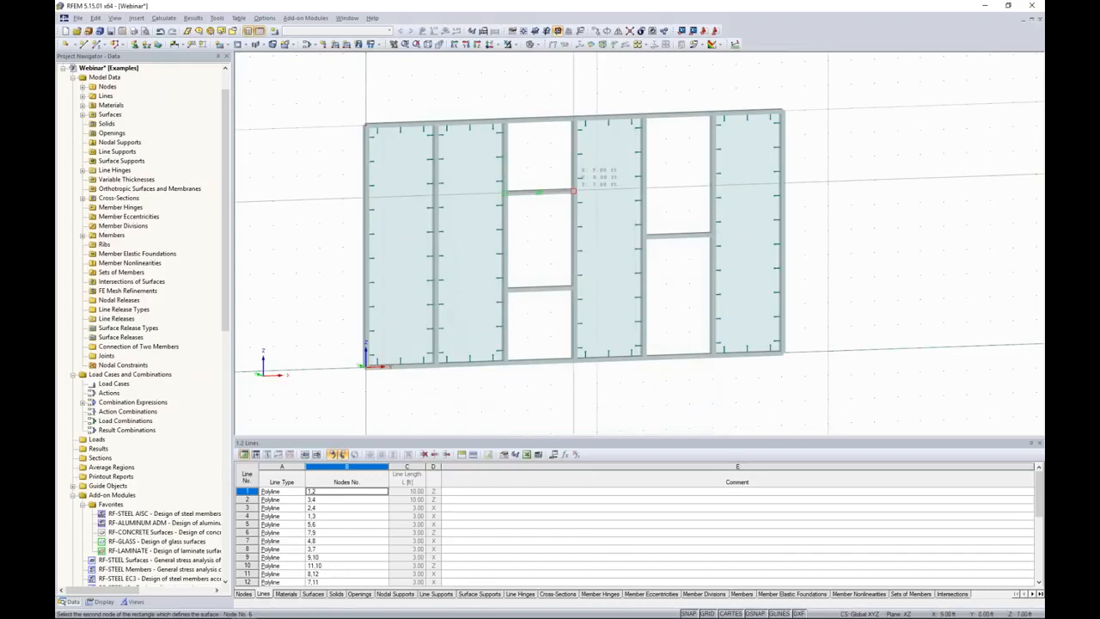
pyautogui.click(573, 191)
pyautogui.click(506, 193)
pyautogui.click(574, 288)
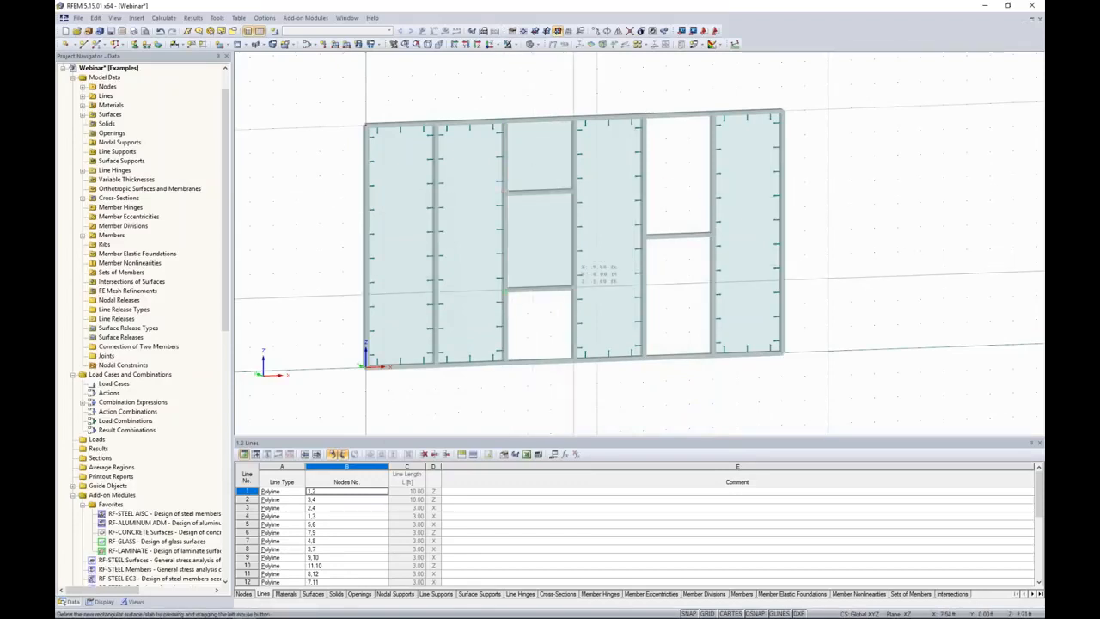
pyautogui.click(504, 291)
pyautogui.click(573, 359)
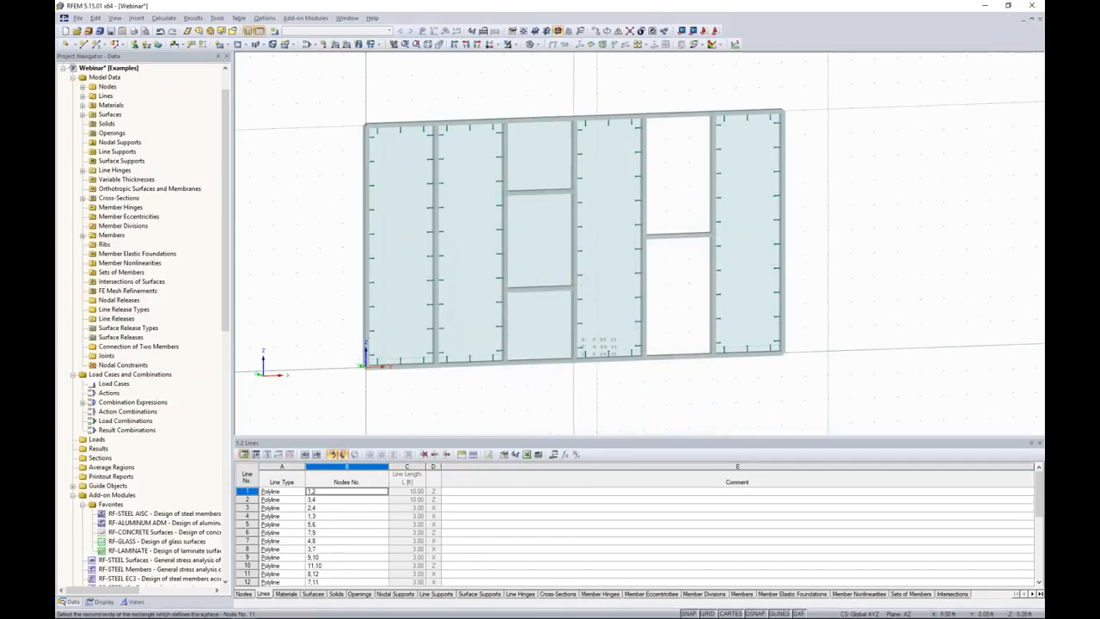
# Fill the upper and lower openings of the fifth bay with rectangular glass surfaces.
pyautogui.click(643, 114)
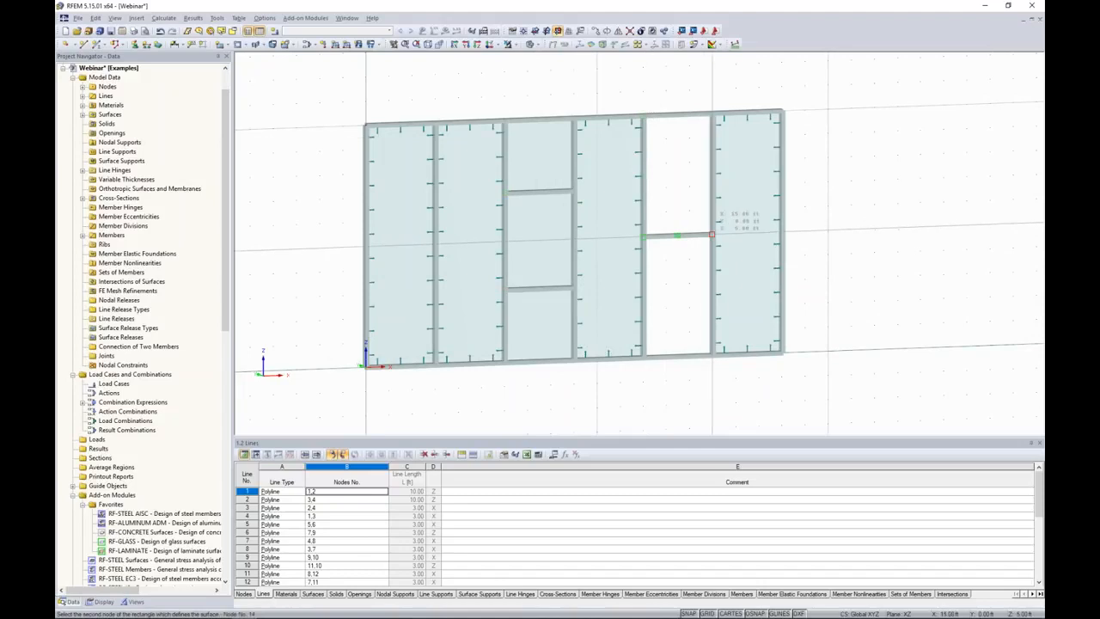
pyautogui.click(643, 234)
pyautogui.click(643, 235)
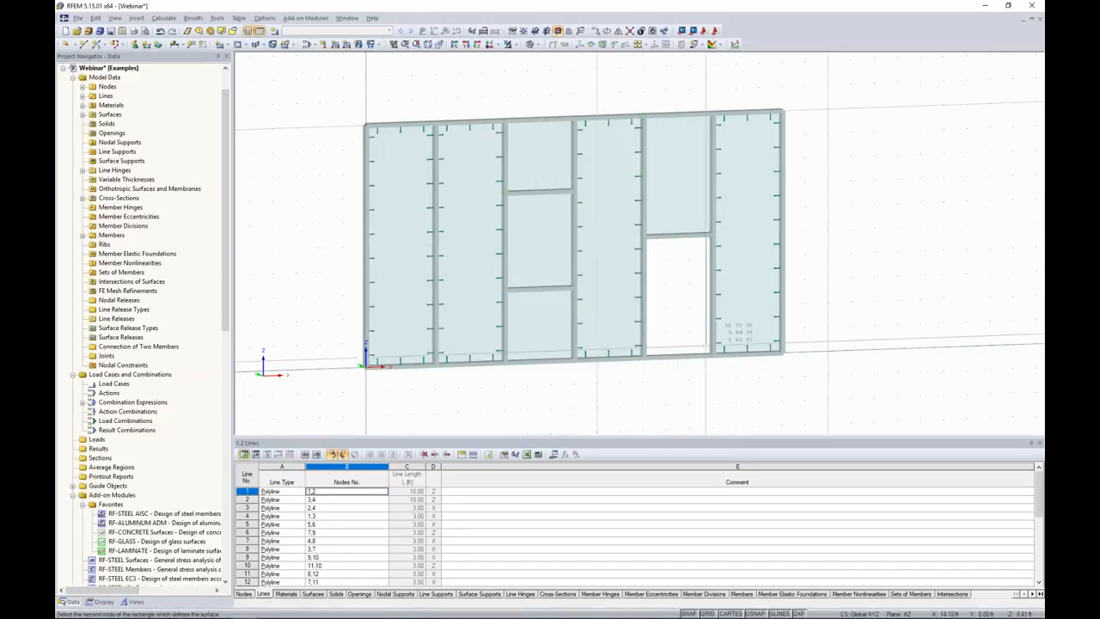
pyautogui.click(713, 353)
pyautogui.press('Escape')
pyautogui.moveTo(841, 250); pyautogui.dragTo(753, 233, button='middle')
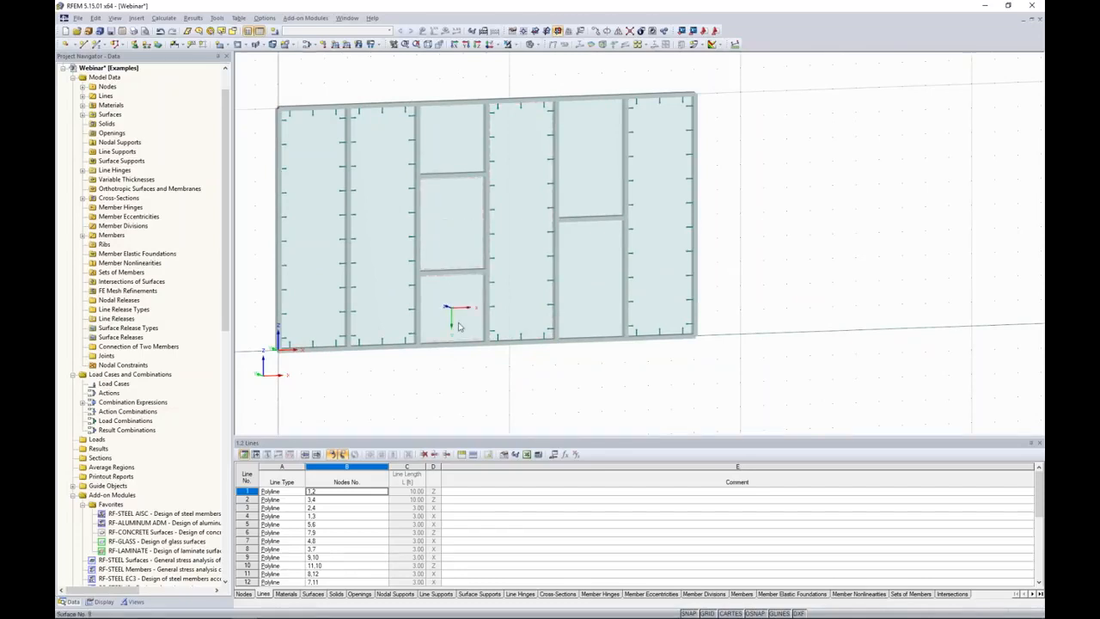
# Assign the existing line hinge graphically to the four edge lines of the third bay's top glass surface, using Select surfaces and several lines.
pyautogui.click(136, 18)
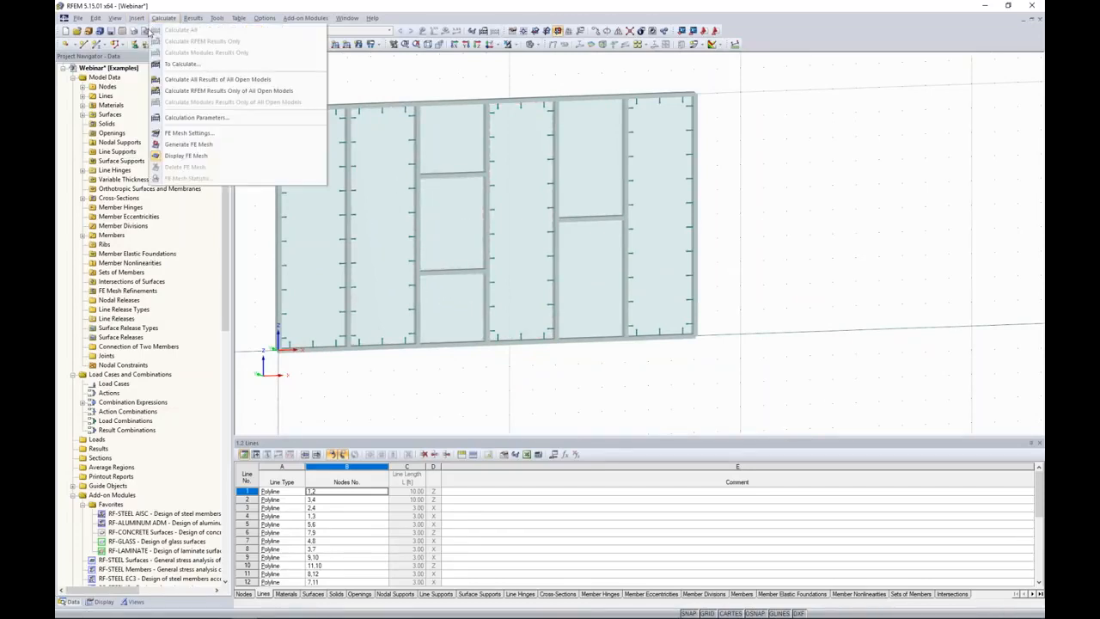
pyautogui.moveTo(150, 30)
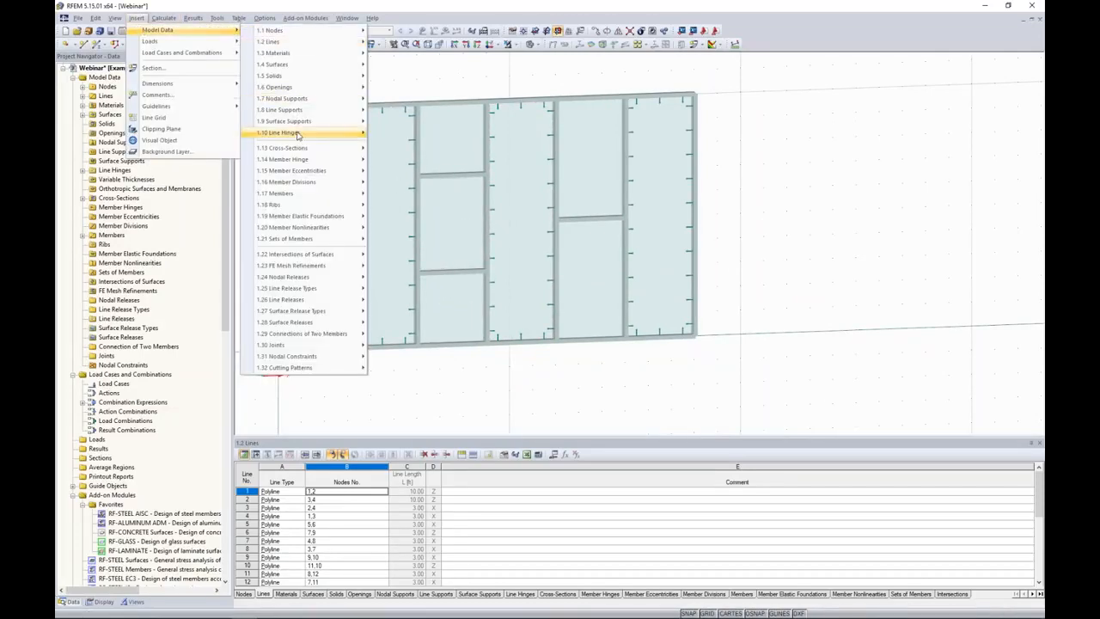
pyautogui.moveTo(307, 135)
pyautogui.click(419, 160)
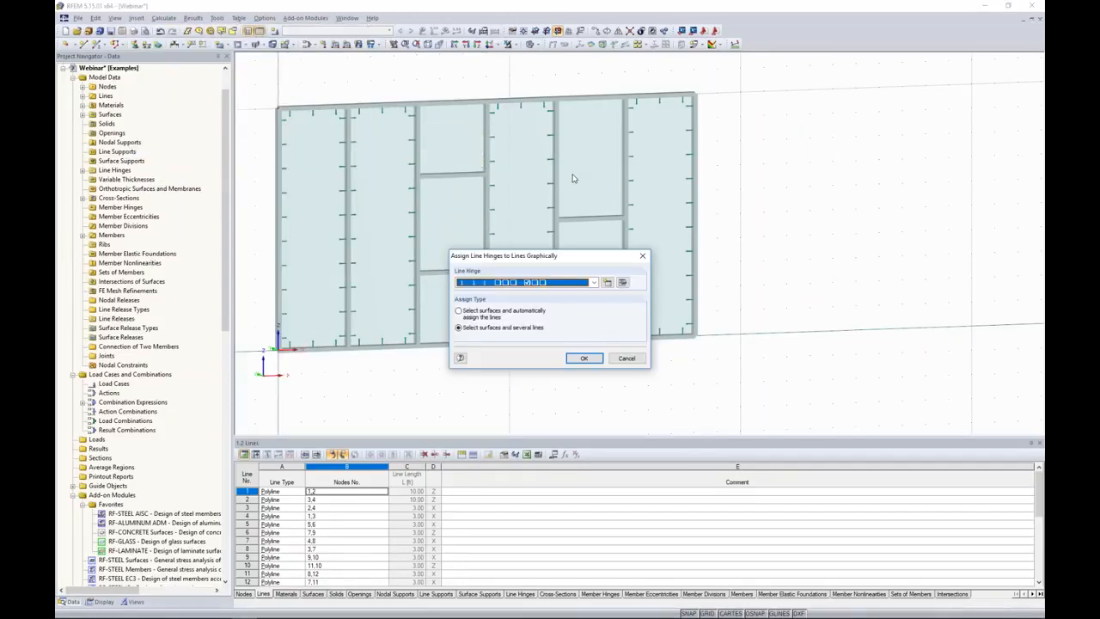
pyautogui.moveTo(570, 259); pyautogui.dragTo(813, 192)
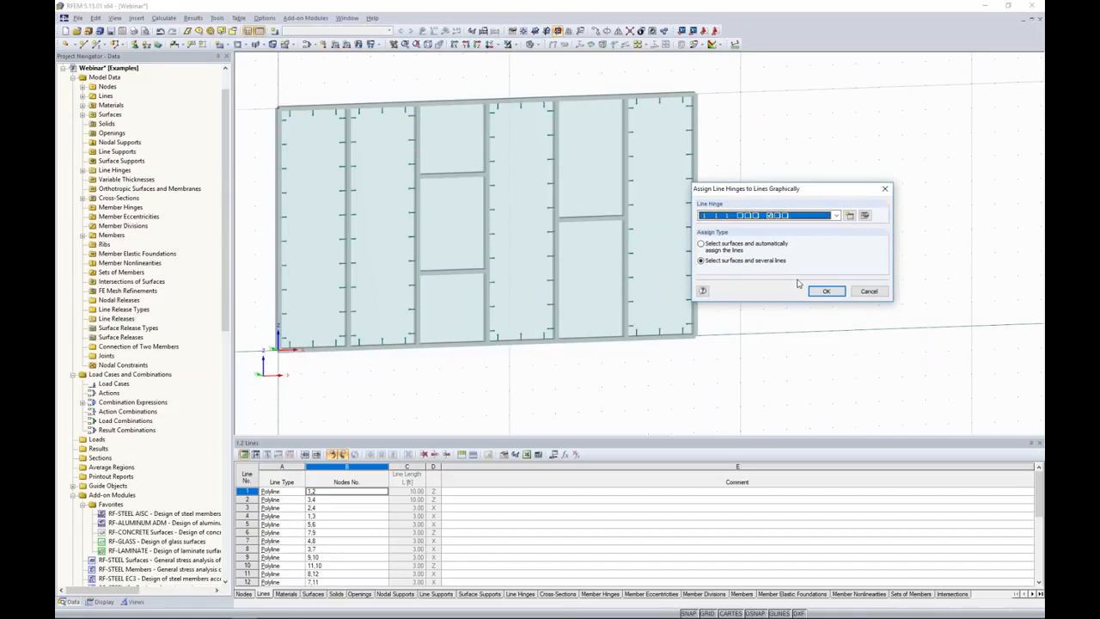
pyautogui.click(825, 291)
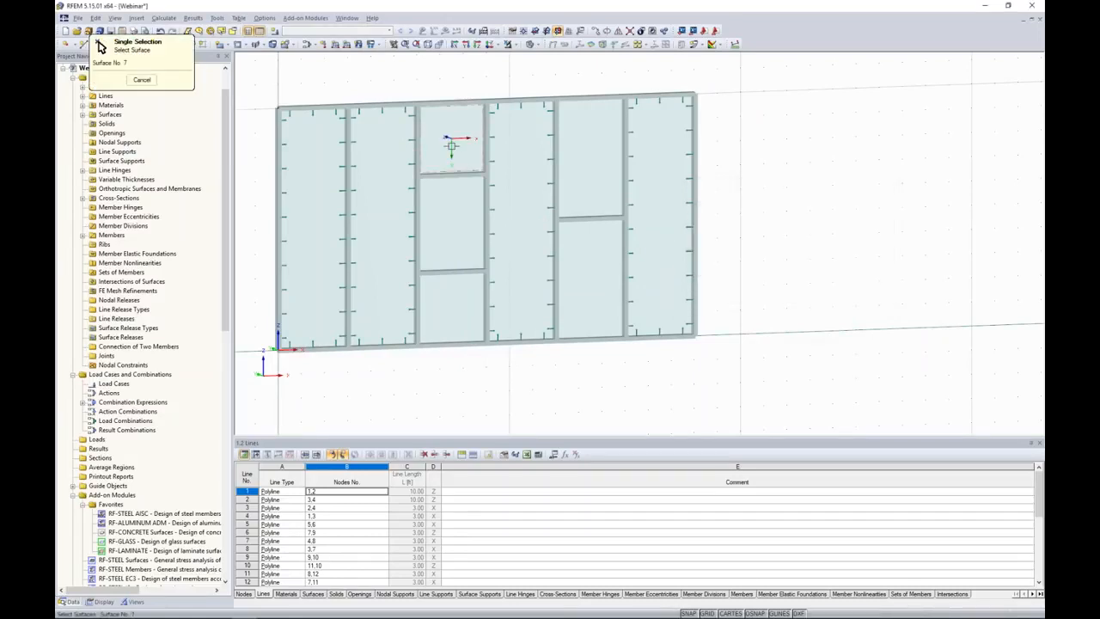
pyautogui.click(449, 176)
pyautogui.click(450, 175)
pyautogui.click(486, 158)
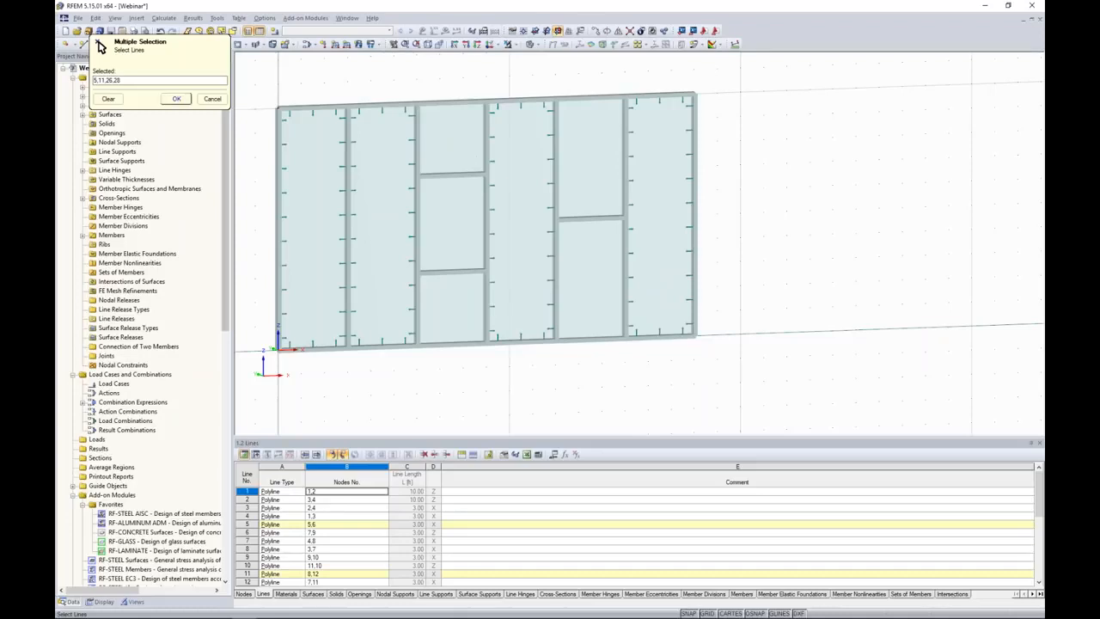
pyautogui.click(177, 99)
# Assign the line hinge to the four edge lines of the third bay's middle glass surface.
pyautogui.click(826, 291)
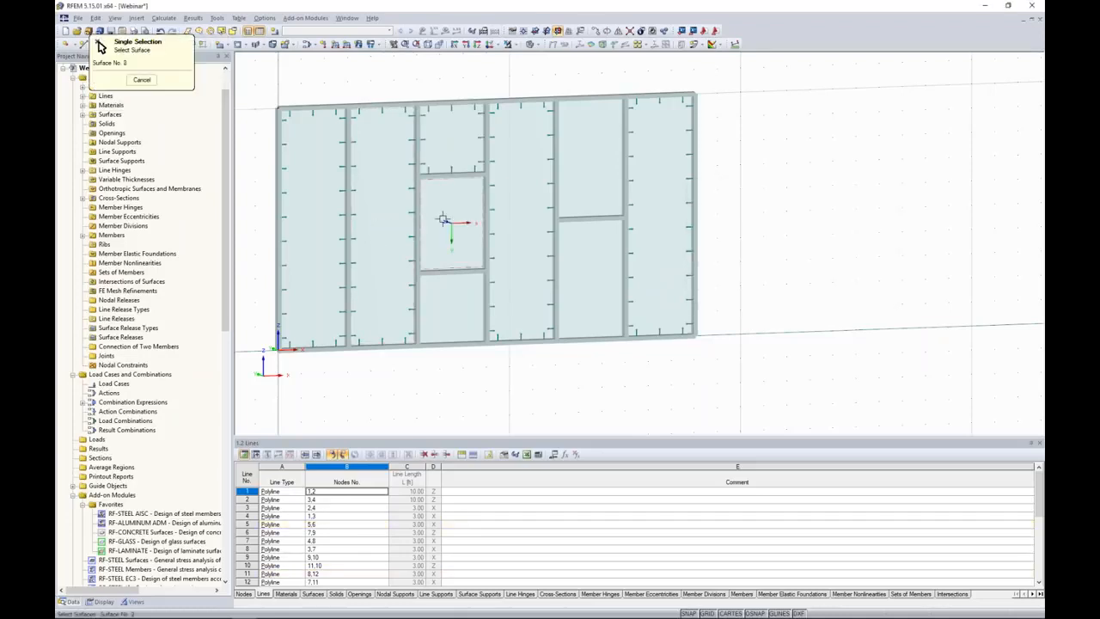
pyautogui.click(486, 231)
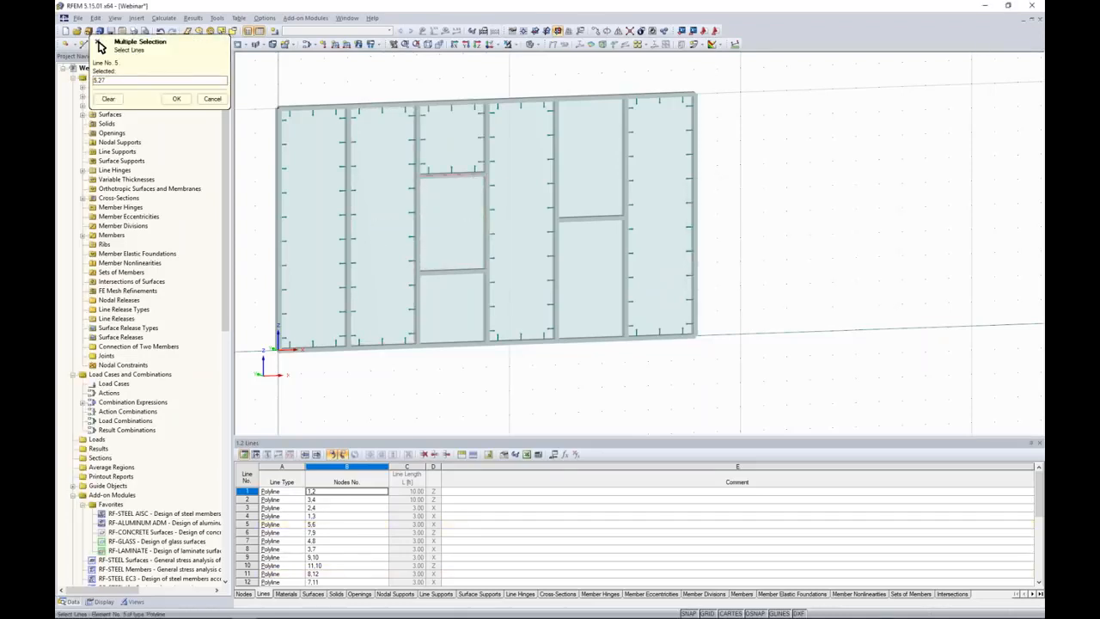
pyautogui.click(419, 188)
pyautogui.click(449, 271)
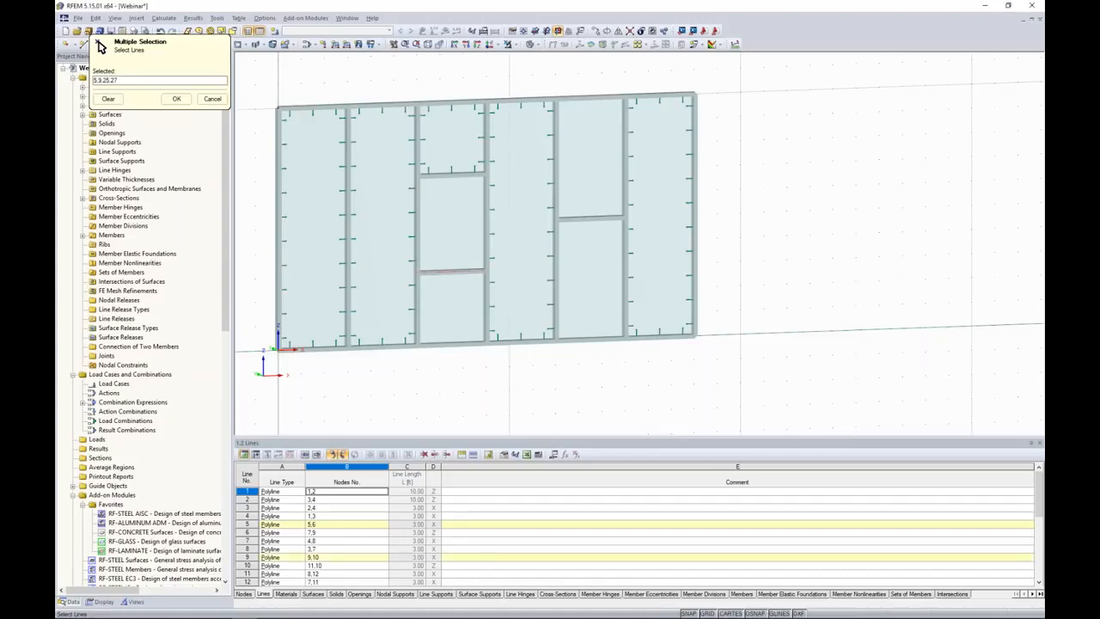
pyautogui.click(176, 99)
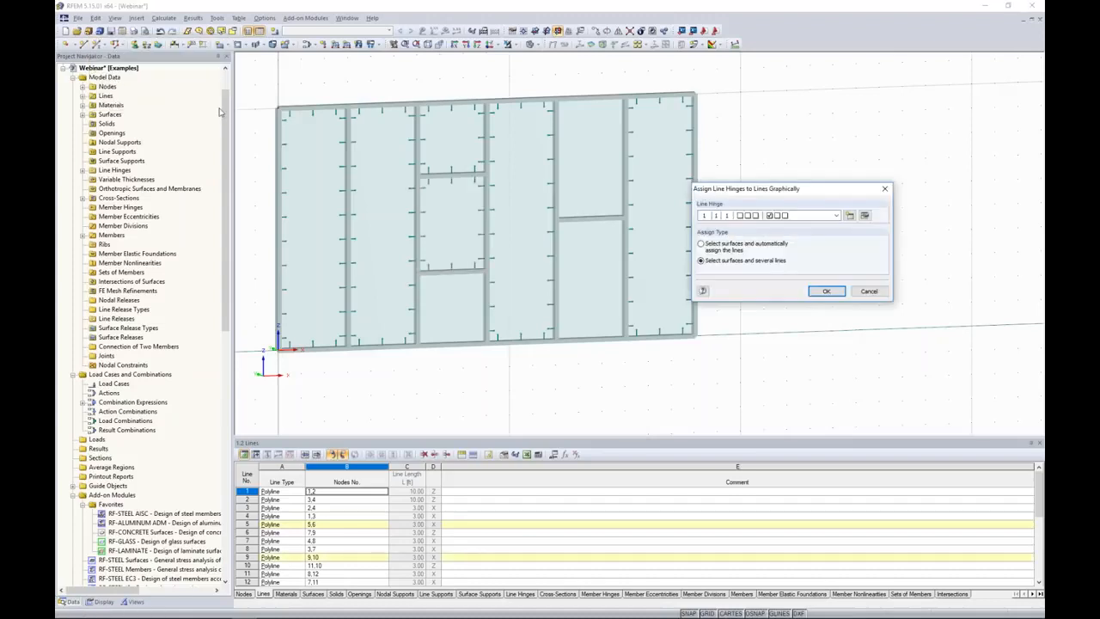
# Assign the line hinge to the four edge lines of the third bay's bottom glass surface.
pyautogui.click(826, 292)
pyautogui.click(461, 302)
pyautogui.click(485, 306)
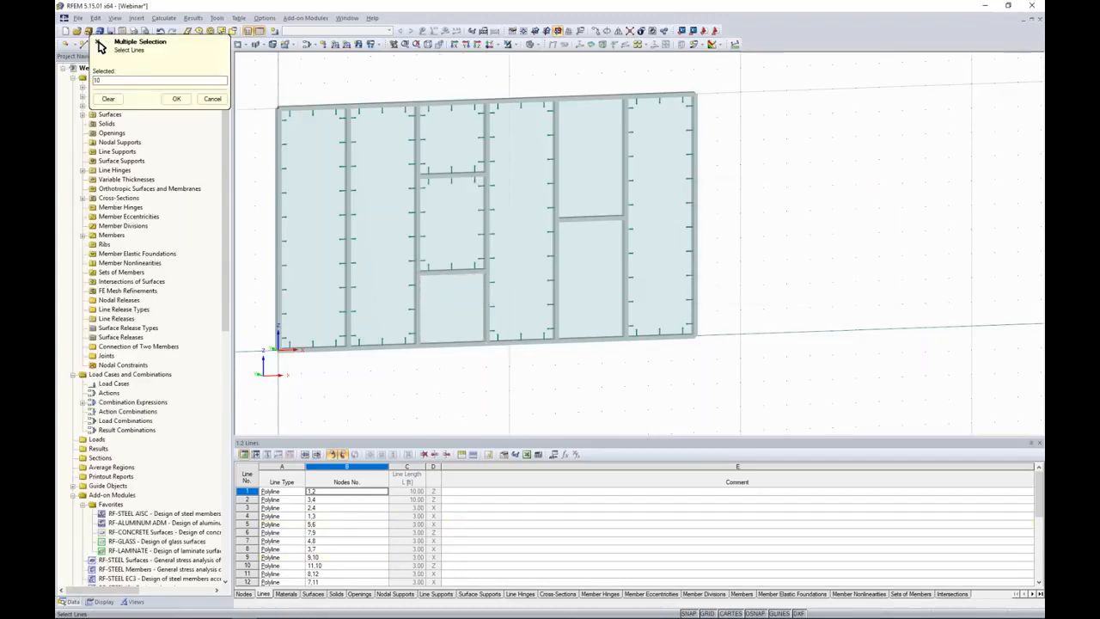
pyautogui.click(452, 271)
pyautogui.click(418, 309)
pyautogui.click(450, 344)
pyautogui.click(176, 99)
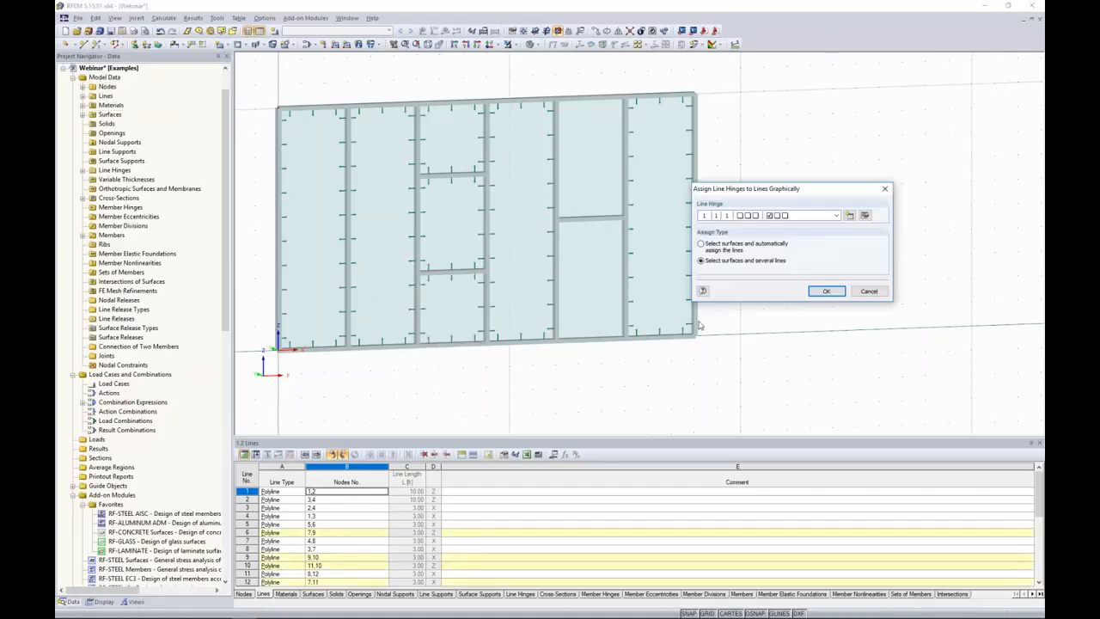
# Assign the line hinge to the four edge lines of the fifth bay's upper glass surface.
pyautogui.click(828, 292)
pyautogui.click(590, 160)
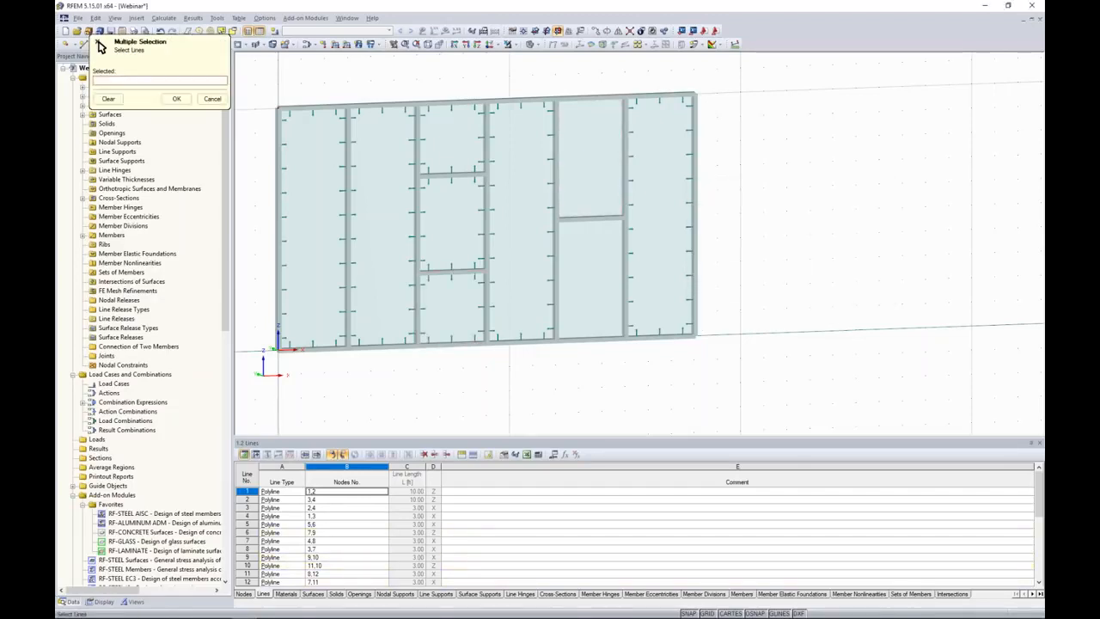
pyautogui.click(626, 168)
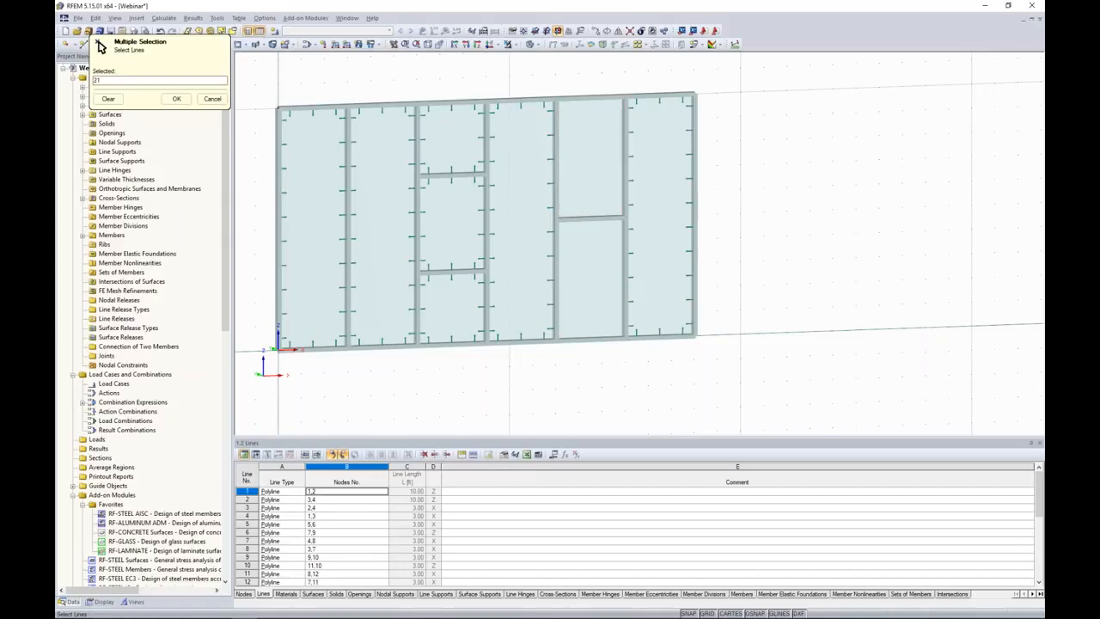
pyautogui.click(594, 100)
pyautogui.click(555, 132)
pyautogui.click(595, 218)
pyautogui.click(177, 100)
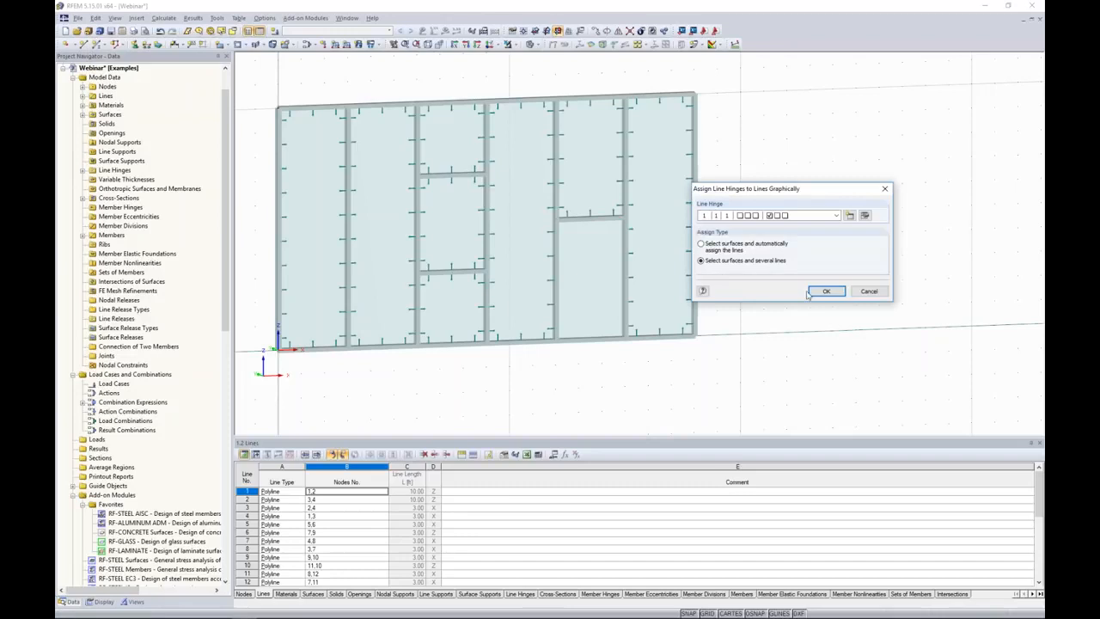
# Assign the line hinge to the four edge lines of the fifth bay's lower glass surface and end the hinge assignment.
pyautogui.click(826, 290)
pyautogui.click(590, 277)
pyautogui.click(626, 278)
pyautogui.click(593, 218)
pyautogui.click(556, 262)
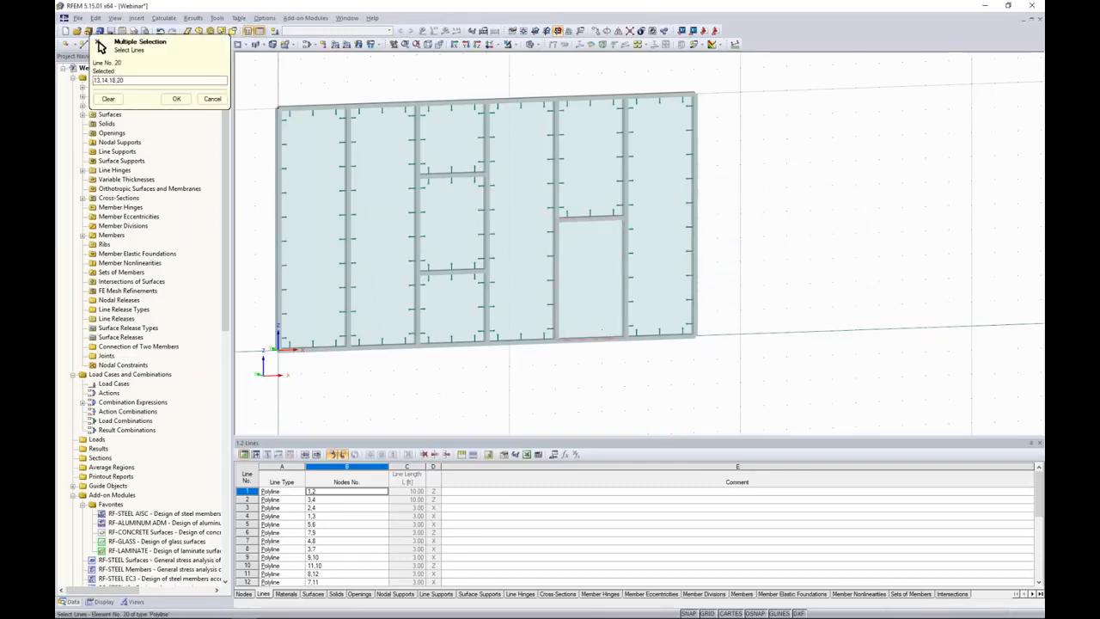
pyautogui.click(176, 98)
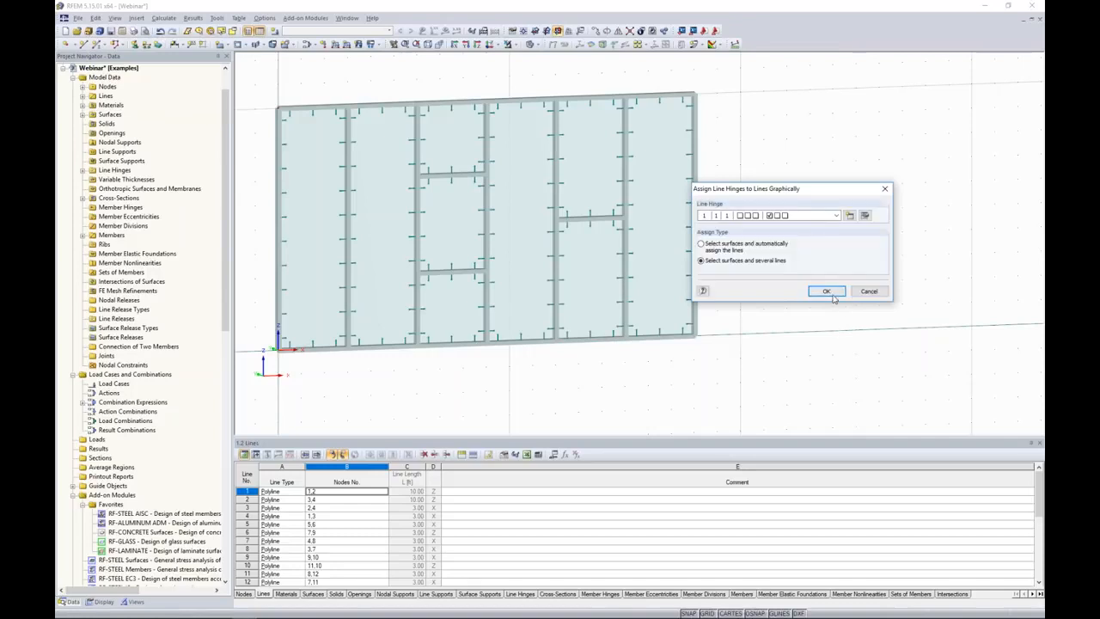
pyautogui.click(854, 290)
# Isolate the vertical member between the first and second bays, examine its cross-section orientation at the top end, and cancel the visibility mode.
pyautogui.moveTo(782, 254); pyautogui.dragTo(861, 282, button='middle')
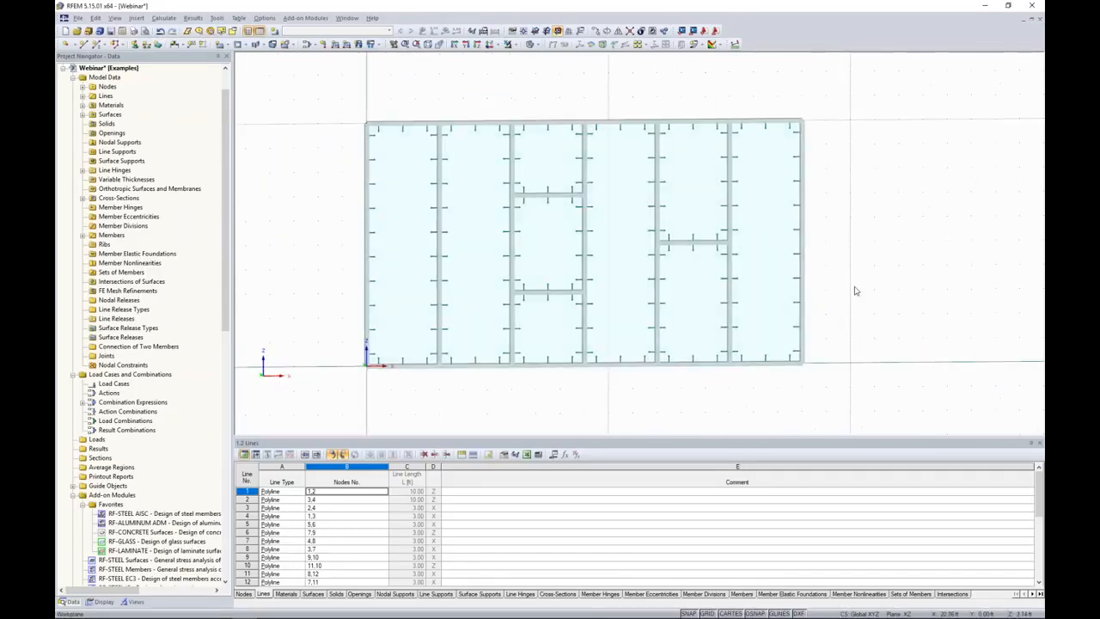
pyautogui.moveTo(358, 174); pyautogui.dragTo(422, 182, button='middle')
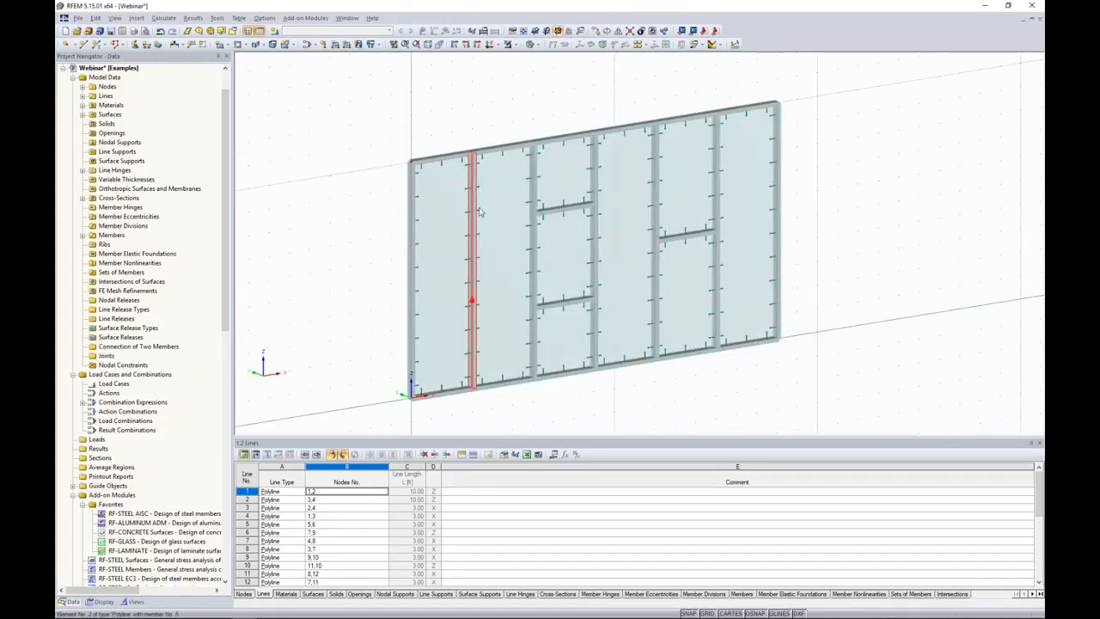
pyautogui.click(509, 44)
pyautogui.click(519, 57)
pyautogui.scroll(5, 471, 156)
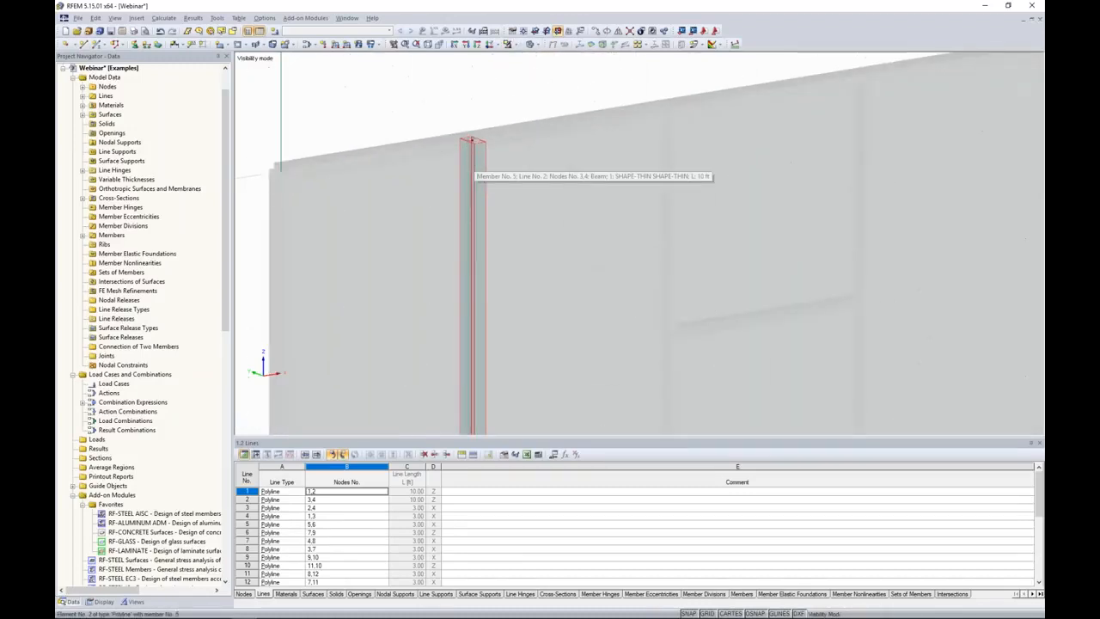
pyautogui.keyDown('ctrl'); pyautogui.moveTo(472, 158); pyautogui.dragTo(478, 163, button='middle'); pyautogui.keyUp('ctrl')
pyautogui.scroll(4, 478, 161)
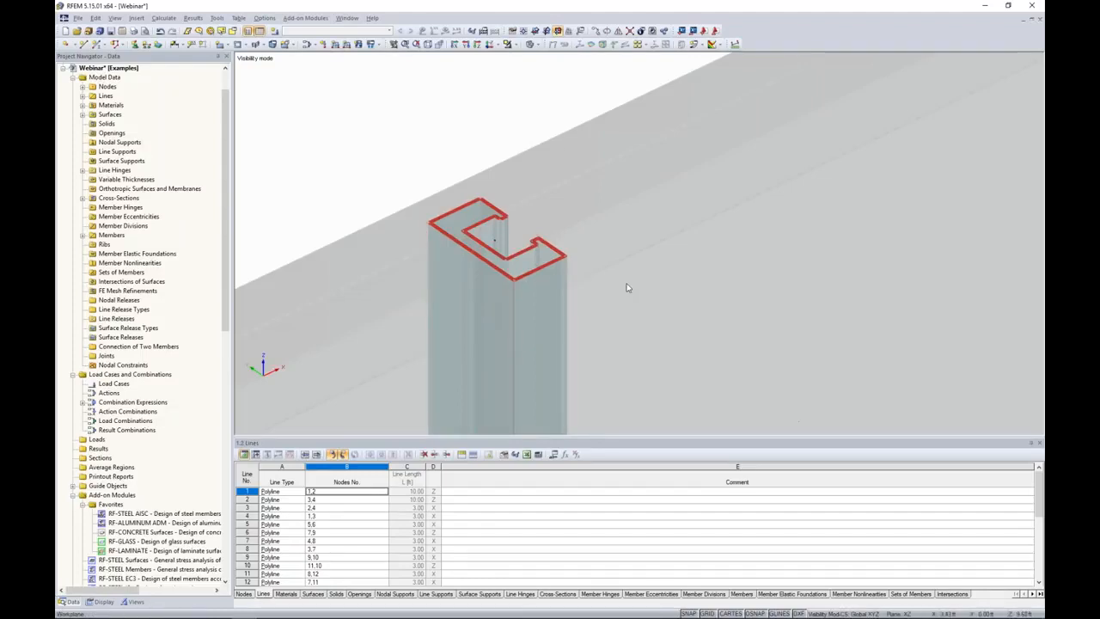
pyautogui.scroll(-4, 626, 288)
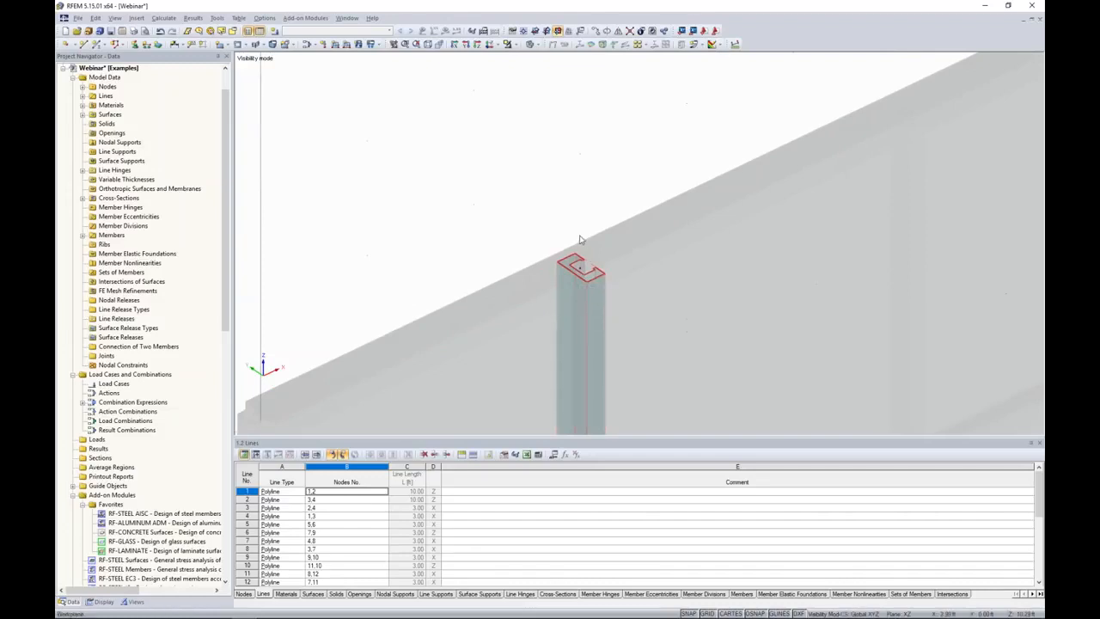
pyautogui.scroll(-3, 671, 311)
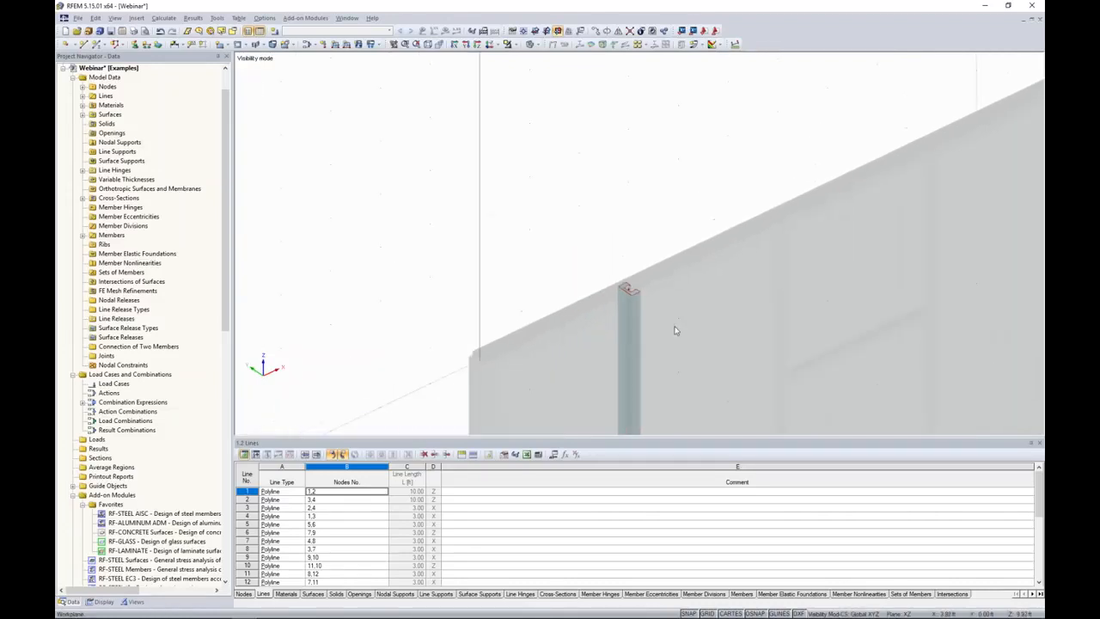
pyautogui.scroll(-4, 674, 330)
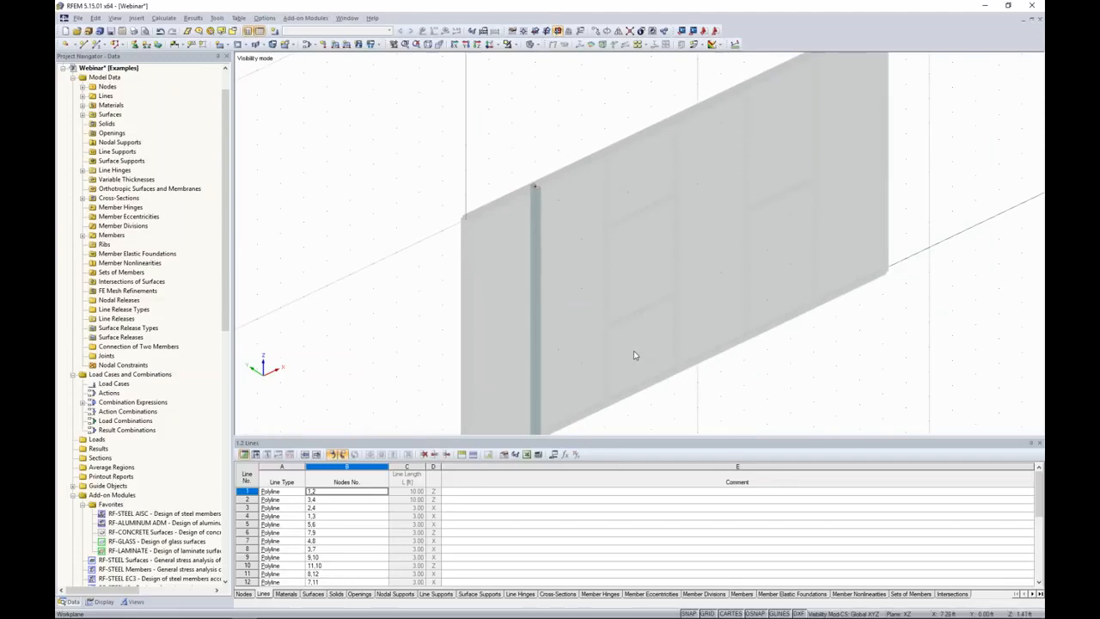
pyautogui.click(508, 44)
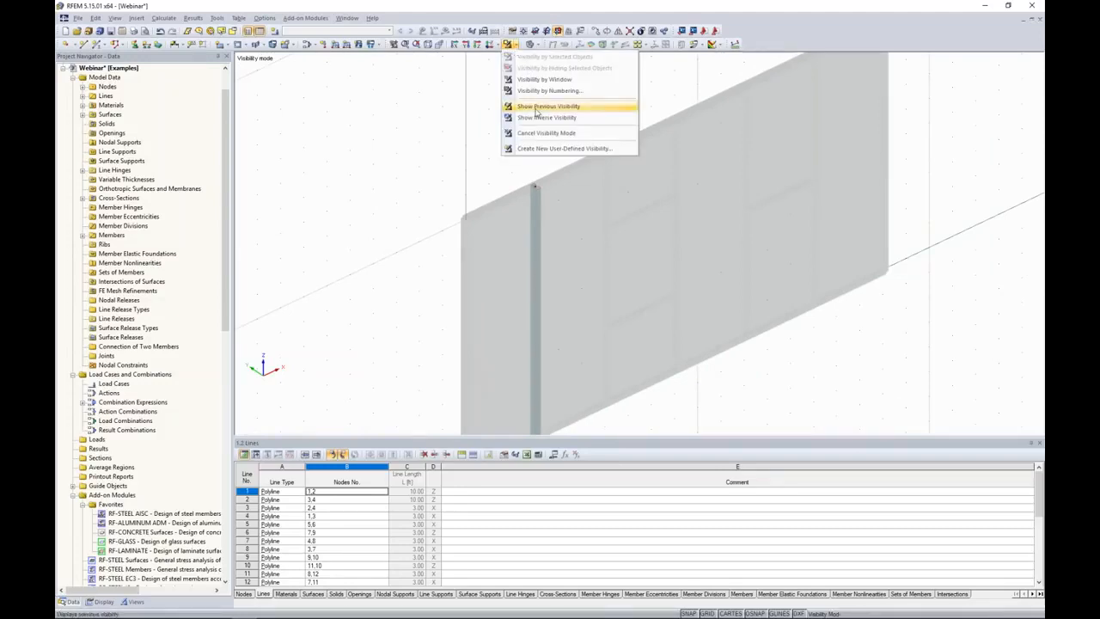
pyautogui.click(539, 137)
# In wireframe display, select all interior vertical and horizontal members and set their member rotation angle β to 90°.
pyautogui.keyDown('ctrl'); pyautogui.moveTo(616, 322); pyautogui.dragTo(434, 245, button='middle'); pyautogui.keyUp('ctrl')
pyautogui.click(530, 44)
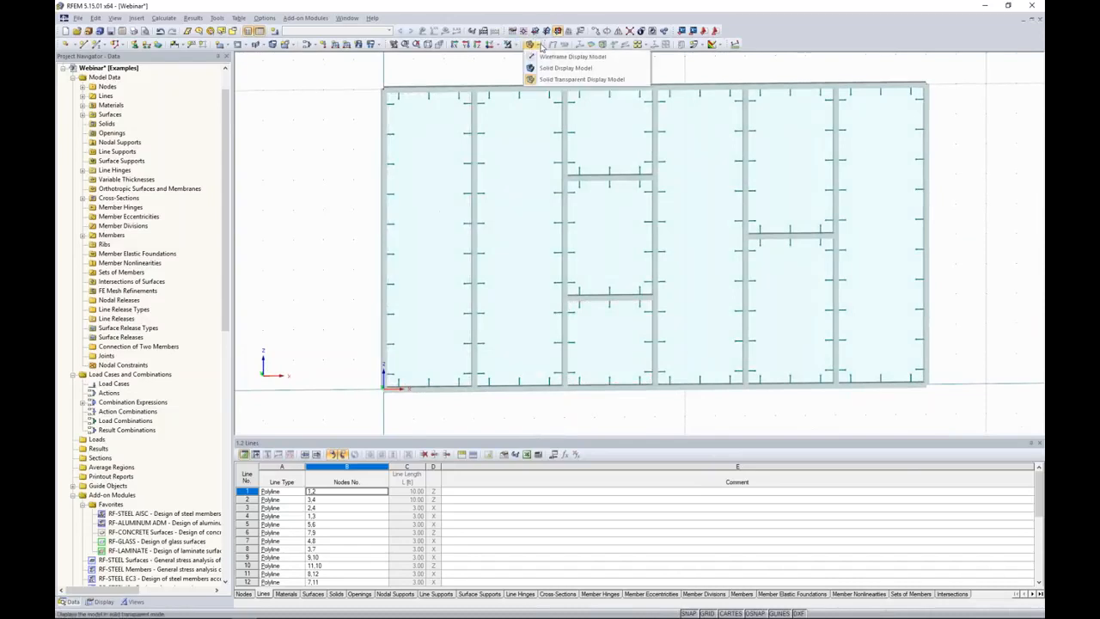
pyautogui.click(539, 57)
pyautogui.moveTo(870, 363); pyautogui.dragTo(438, 140)
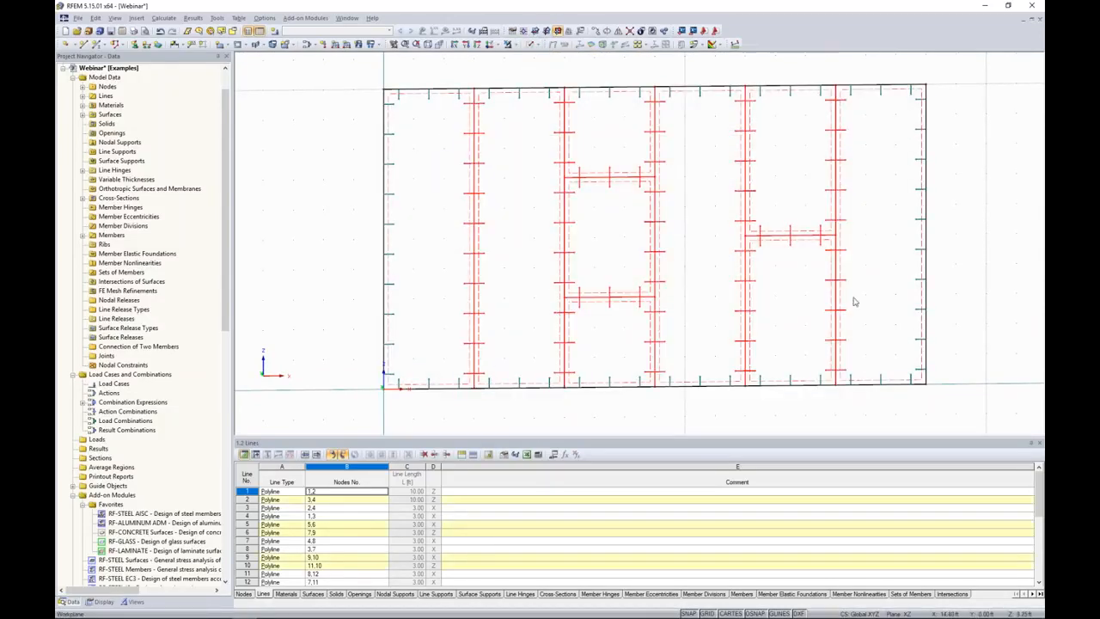
pyautogui.doubleClick(471, 155)
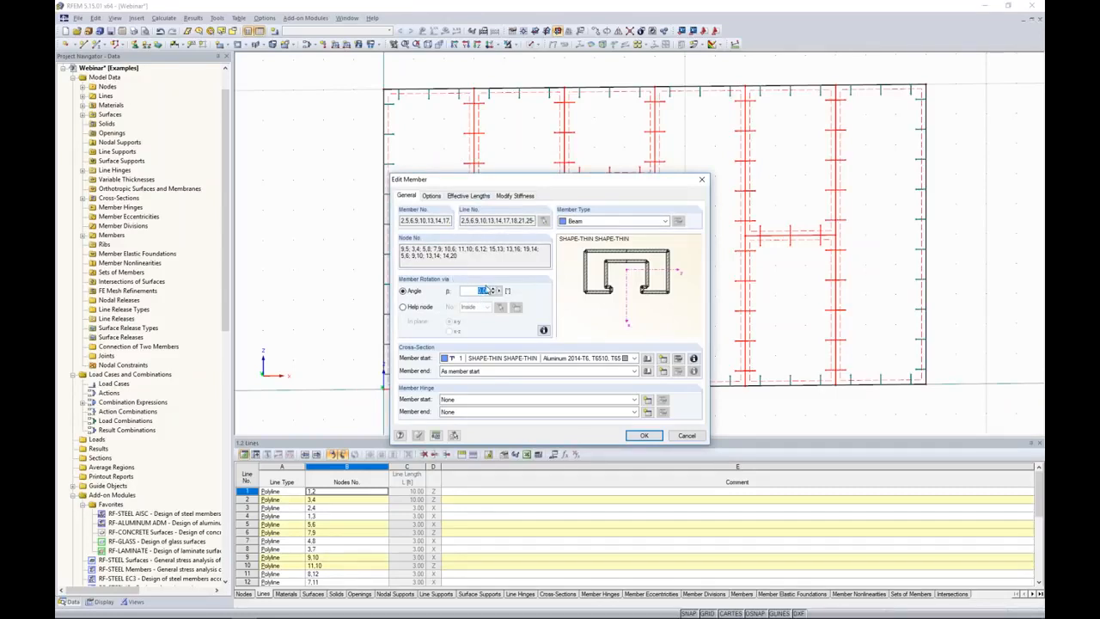
pyautogui.write('90')
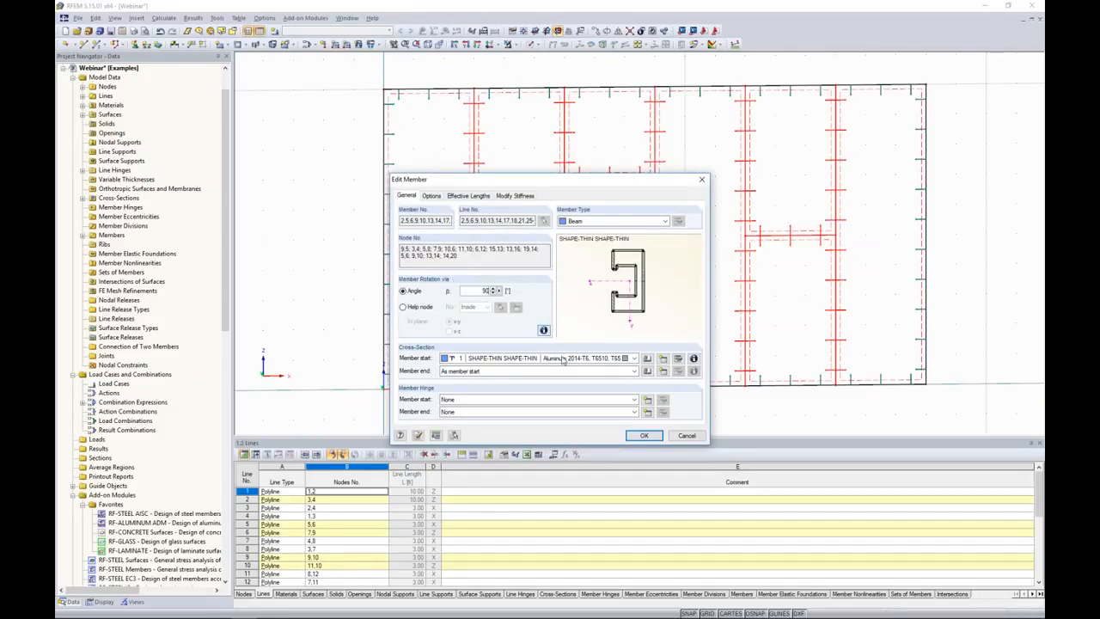
pyautogui.click(644, 435)
pyautogui.click(505, 76)
# Switch the model back to the solid transparent display and examine the interior members' orientation.
pyautogui.click(530, 44)
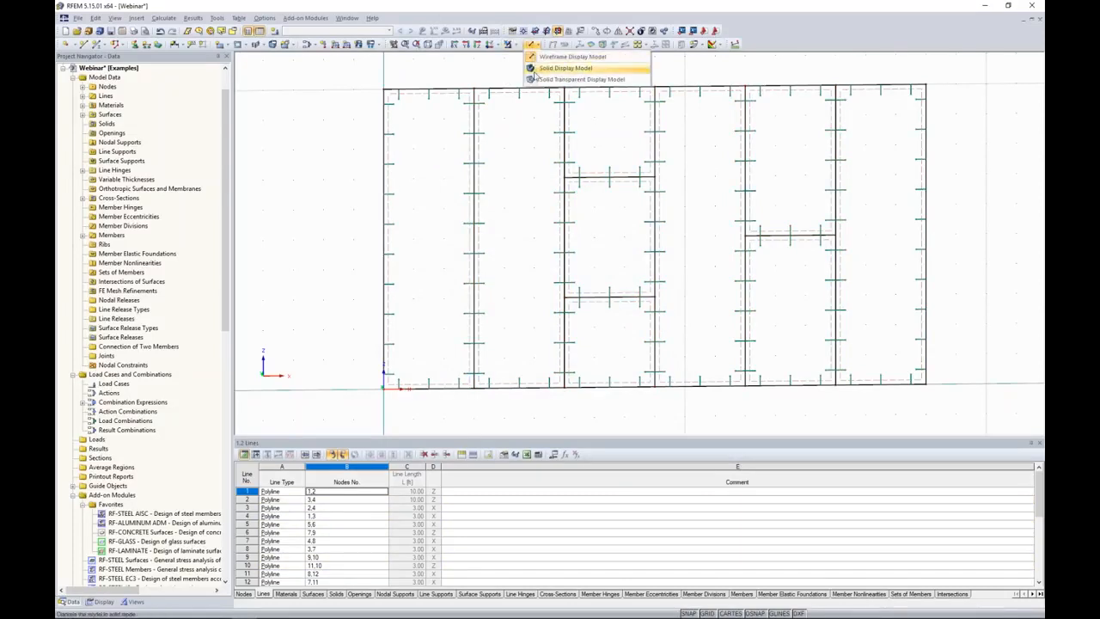
pyautogui.click(535, 79)
pyautogui.keyDown('ctrl'); pyautogui.moveTo(375, 171); pyautogui.dragTo(496, 170, button='middle'); pyautogui.keyUp('ctrl')
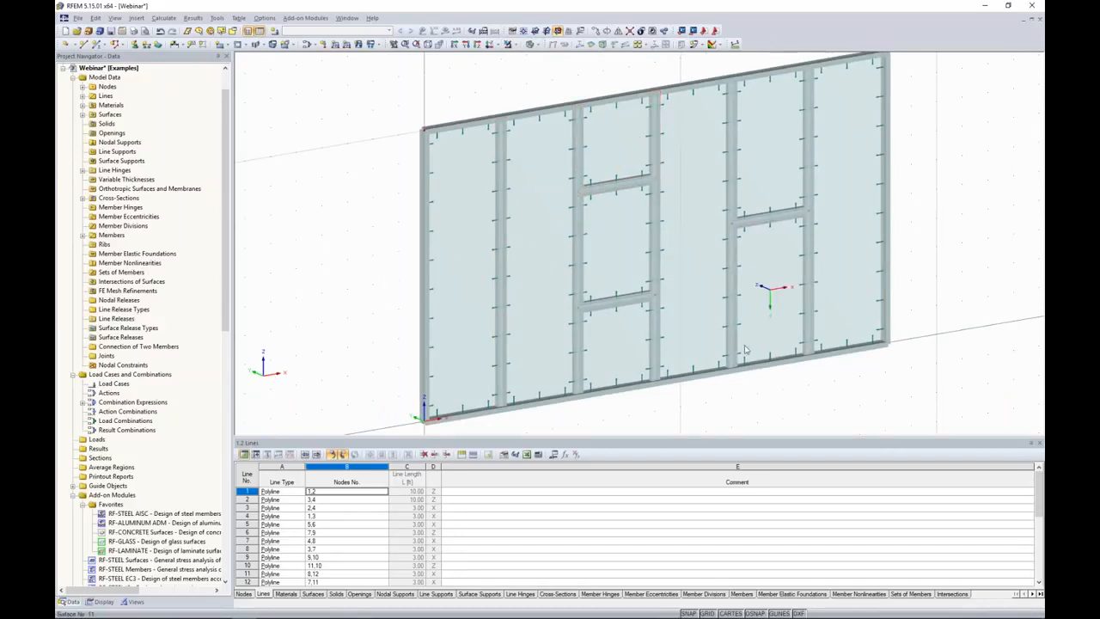
pyautogui.keyDown('ctrl'); pyautogui.moveTo(782, 393); pyautogui.dragTo(655, 368, button='middle'); pyautogui.keyUp('ctrl')
pyautogui.moveTo(704, 317); pyautogui.dragTo(685, 315, button='middle')
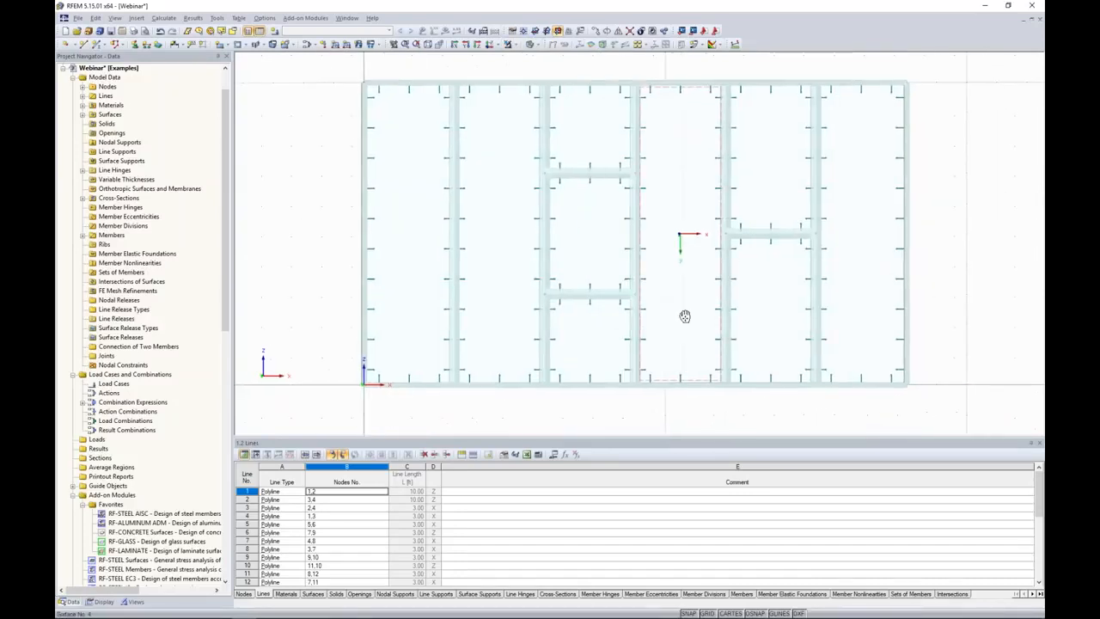
# Try to place Hinged nodal supports on the nodes along the facade's bottom edge.
pyautogui.scroll(-5, 684, 319)
pyautogui.moveTo(688, 377); pyautogui.dragTo(611, 353, button='middle')
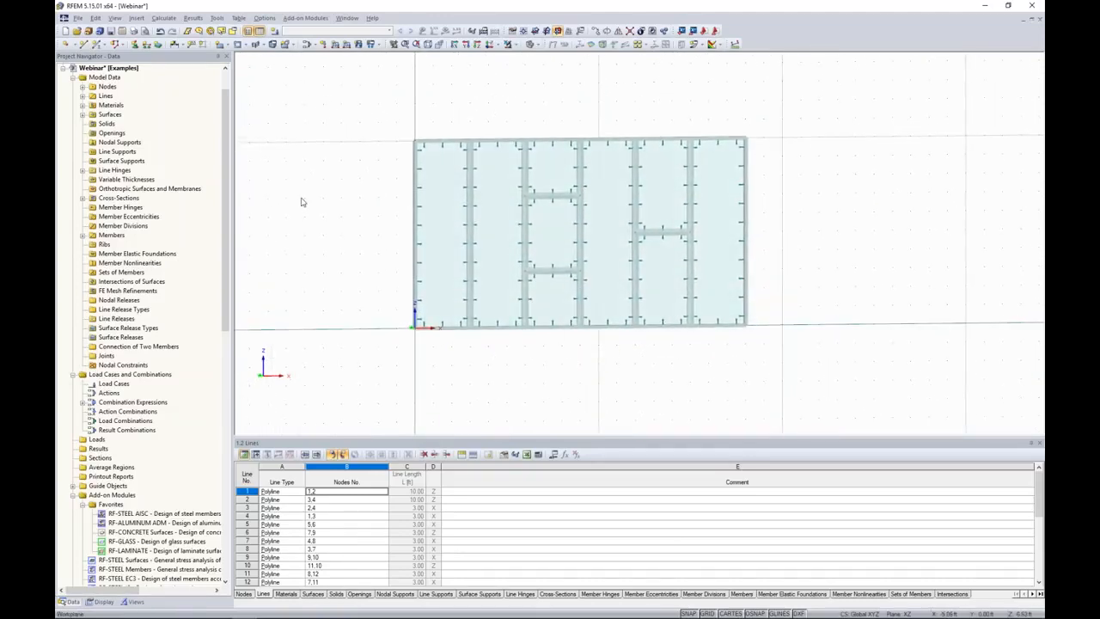
pyautogui.click(135, 44)
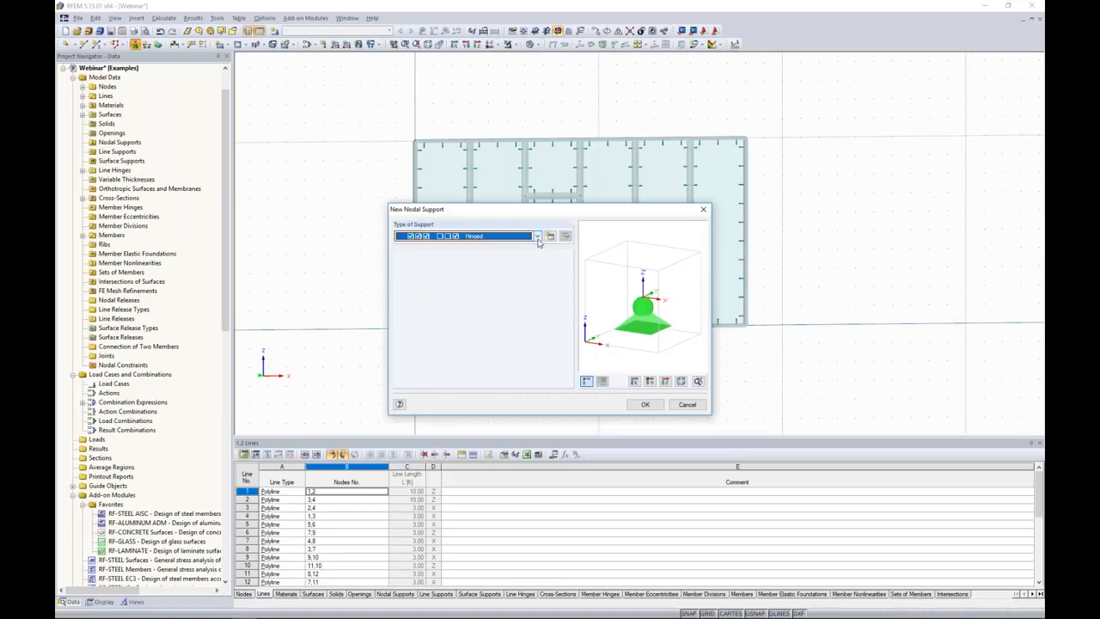
pyautogui.click(538, 241)
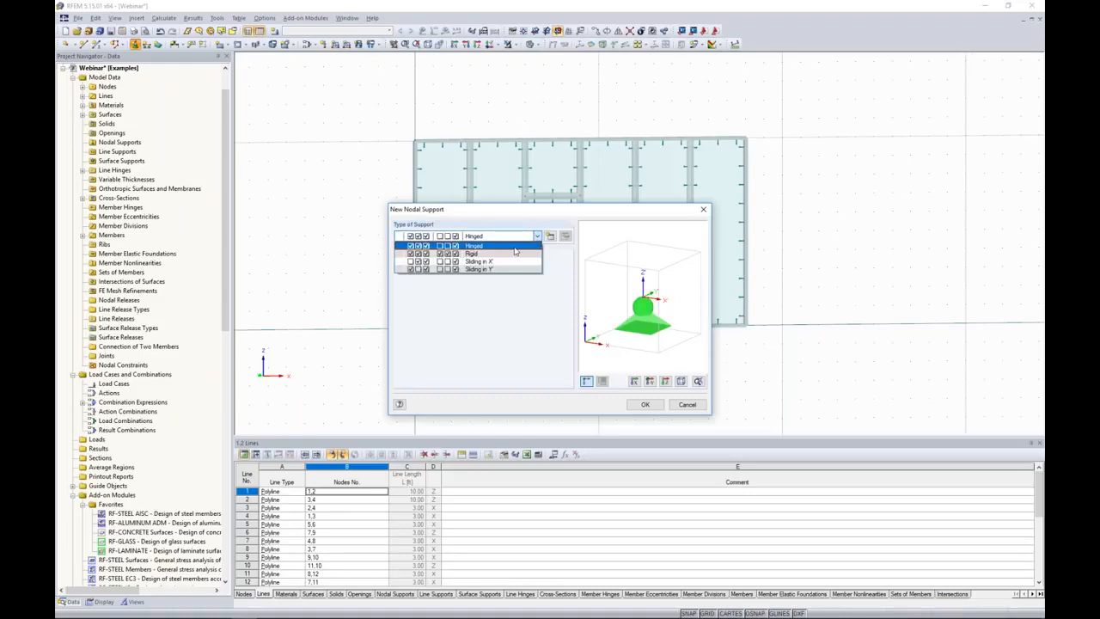
pyautogui.click(479, 255)
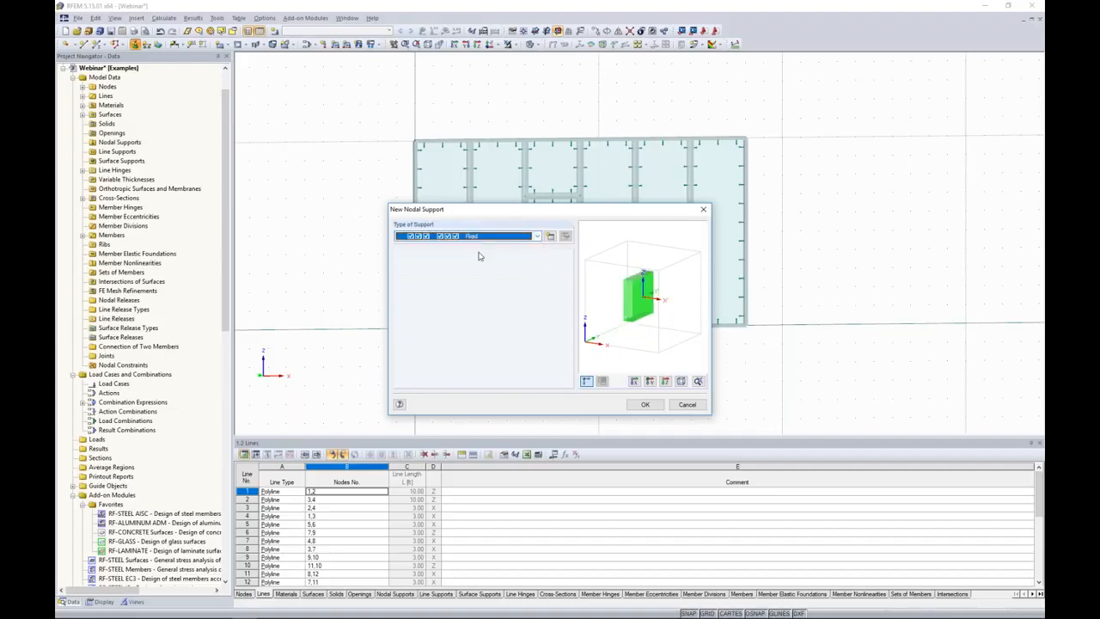
pyautogui.click(536, 237)
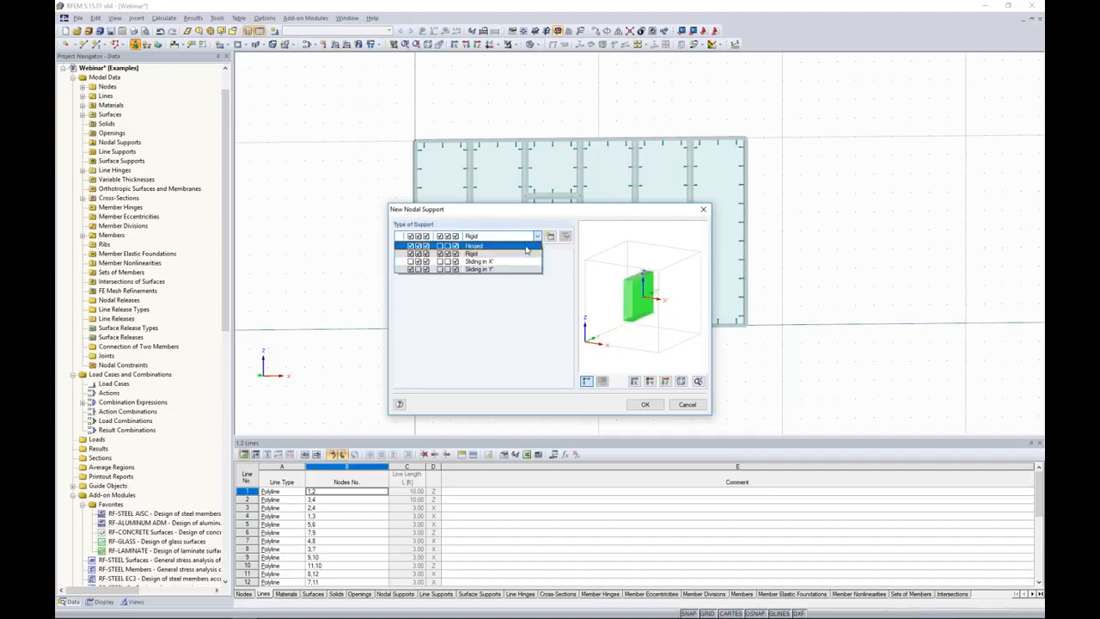
pyautogui.click(524, 247)
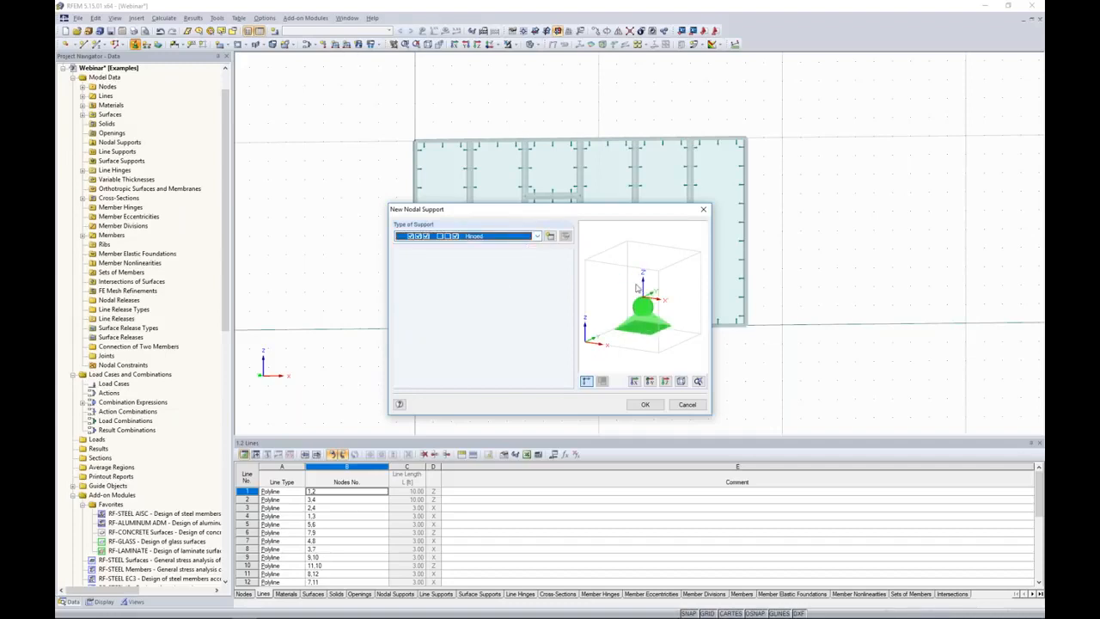
pyautogui.click(645, 405)
pyautogui.moveTo(390, 314); pyautogui.dragTo(782, 387)
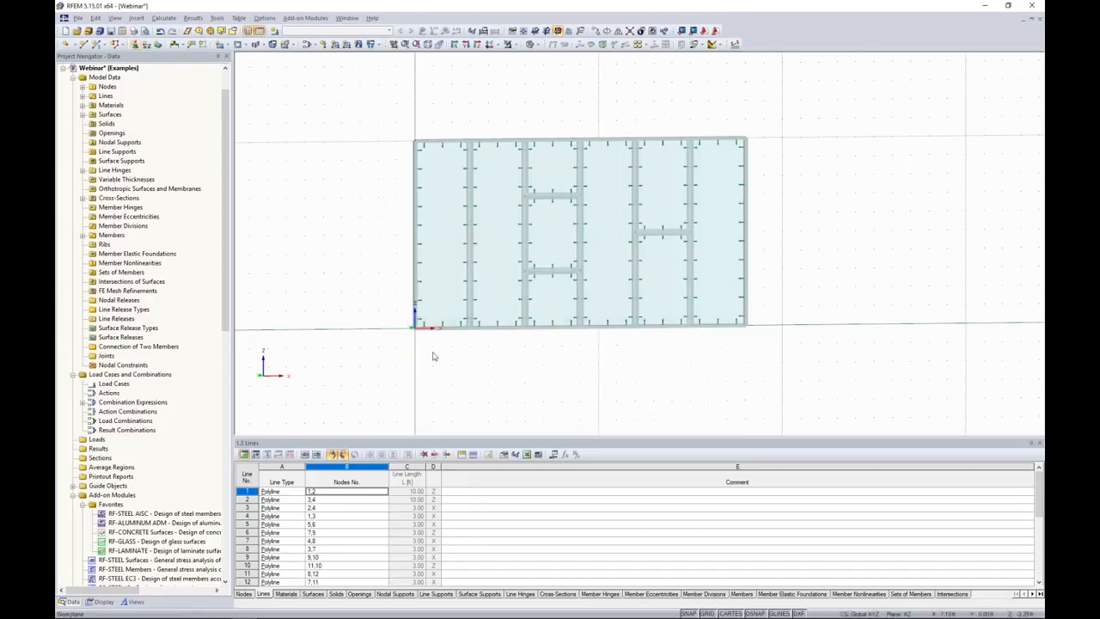
# Place Hinged nodal supports on all nodes along the facade's bottom edge and end the placement.
pyautogui.click(135, 44)
pyautogui.click(645, 404)
pyautogui.moveTo(392, 302); pyautogui.dragTo(813, 378)
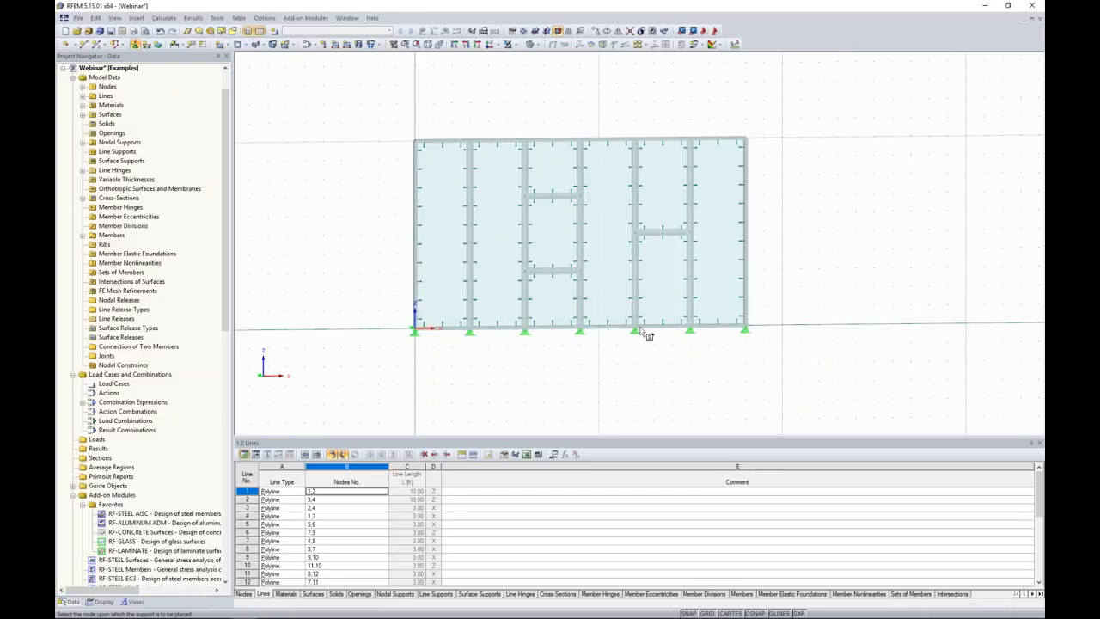
pyautogui.press('Escape')
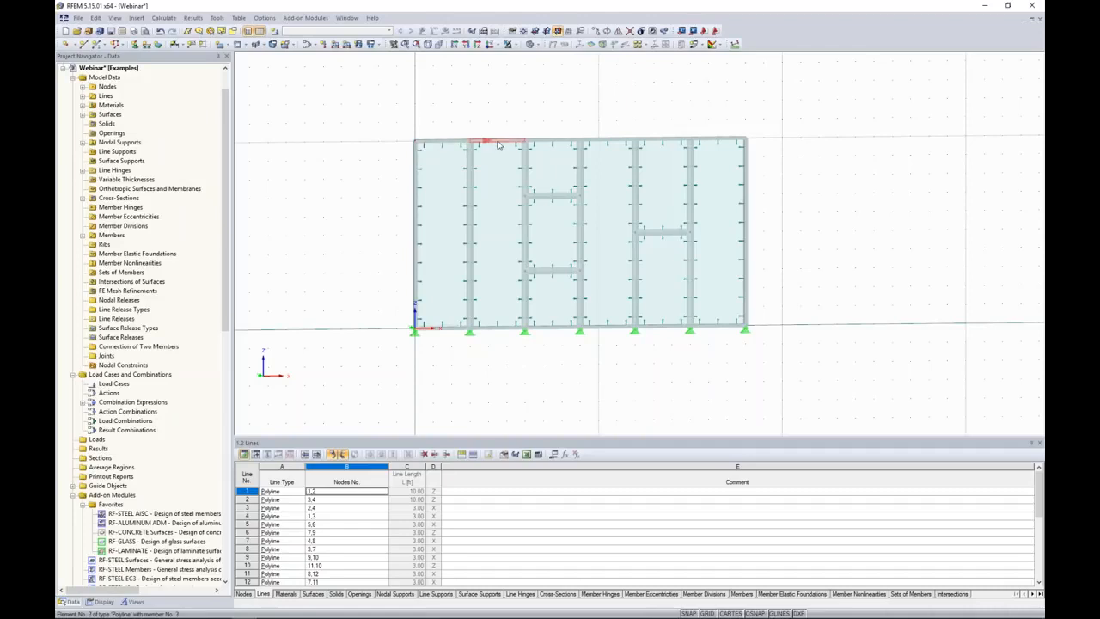
# Define a nodal support type with uZ free and assign it to all nodes along the facade's top edge.
pyautogui.click(135, 43)
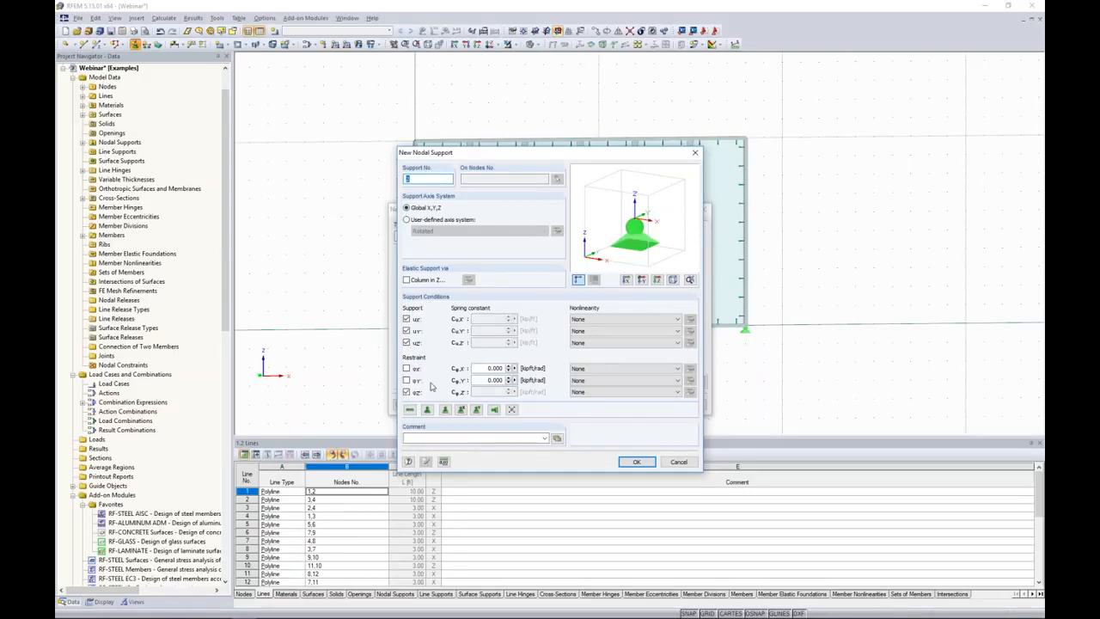
pyautogui.click(406, 343)
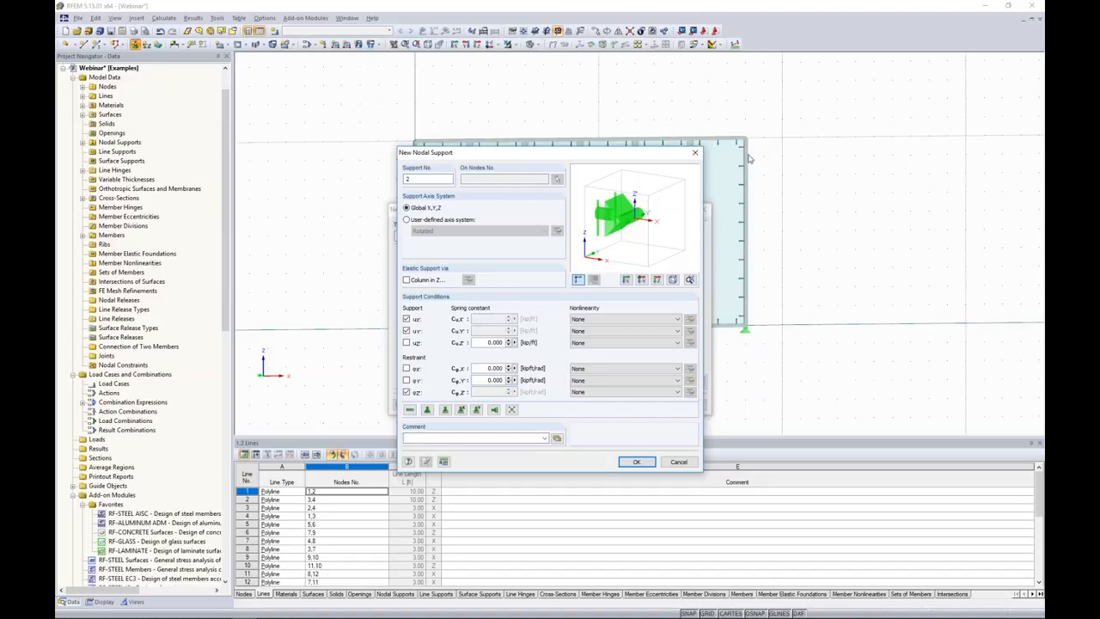
pyautogui.click(635, 464)
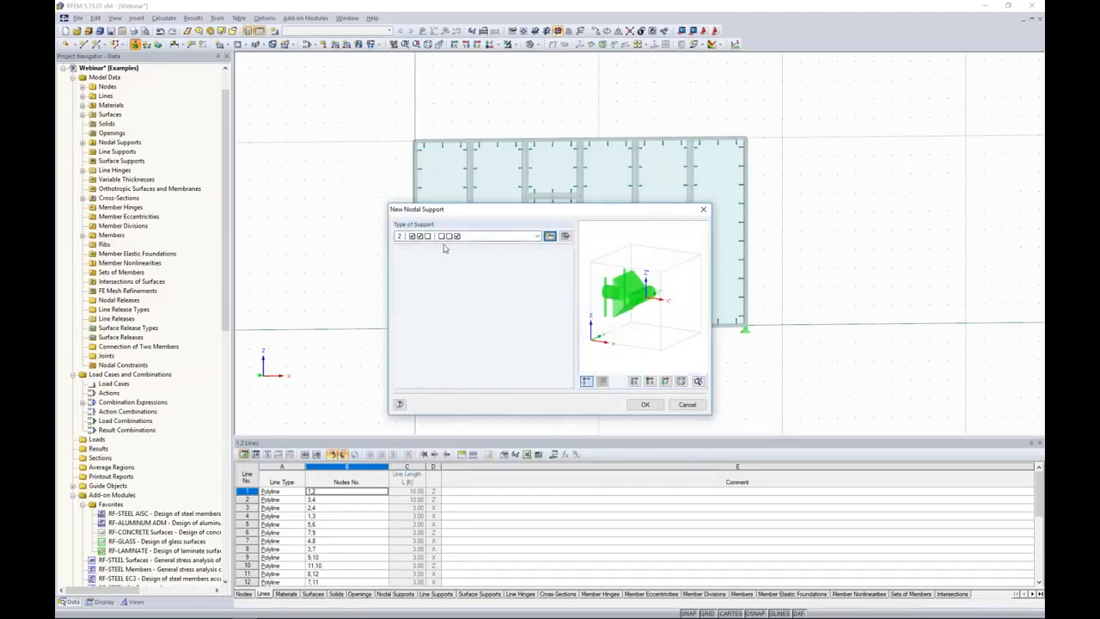
pyautogui.click(645, 404)
pyautogui.moveTo(388, 109); pyautogui.dragTo(766, 160)
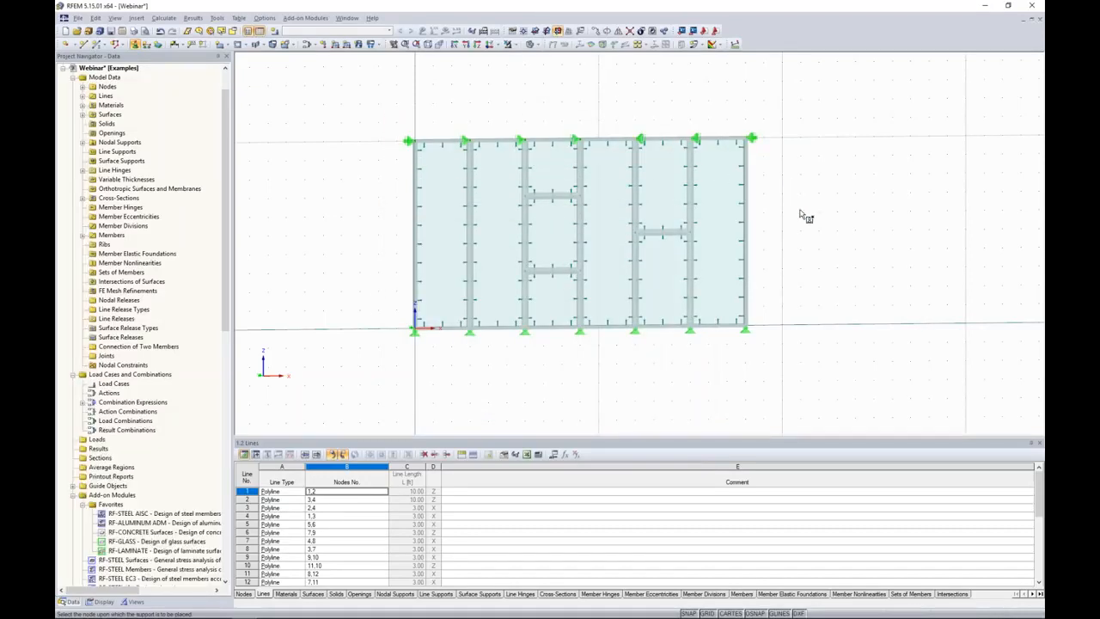
pyautogui.moveTo(807, 219); pyautogui.dragTo(786, 232, button='middle')
pyautogui.press('Escape')
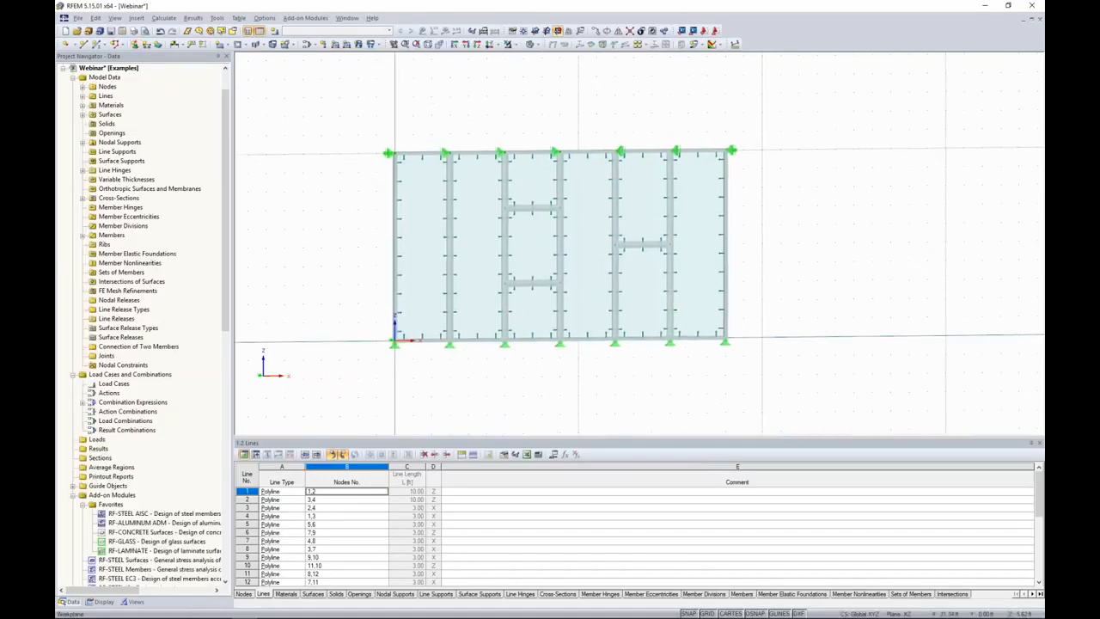
# Create load case LC1 described as Dead with action category Dead and active self-weight of factor -1.000 in Z.
pyautogui.moveTo(781, 235); pyautogui.dragTo(769, 258, button='middle')
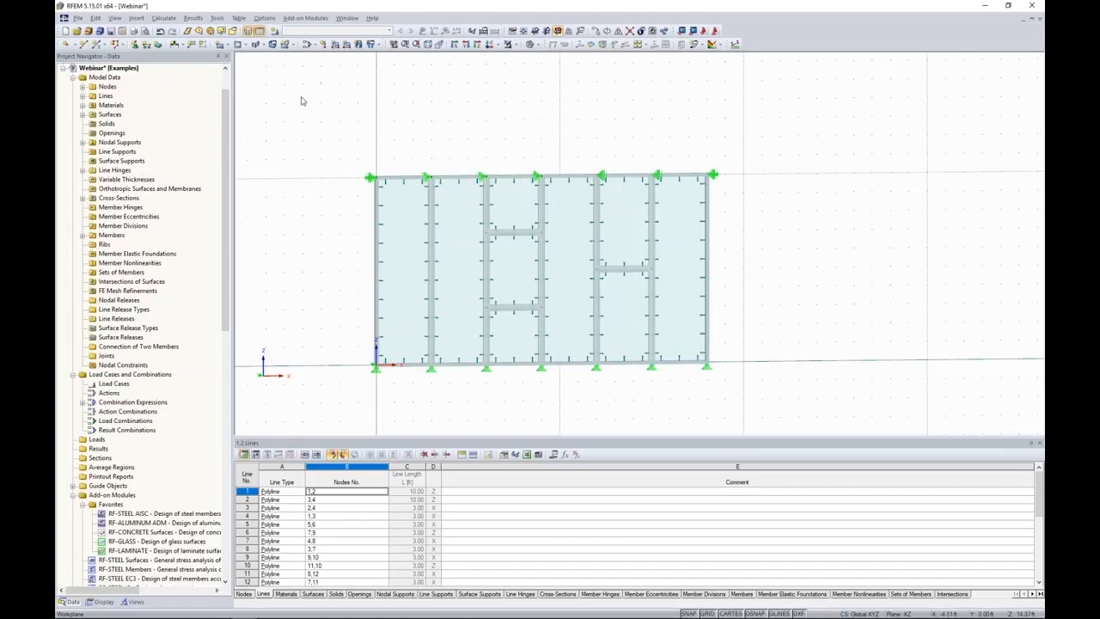
pyautogui.click(275, 32)
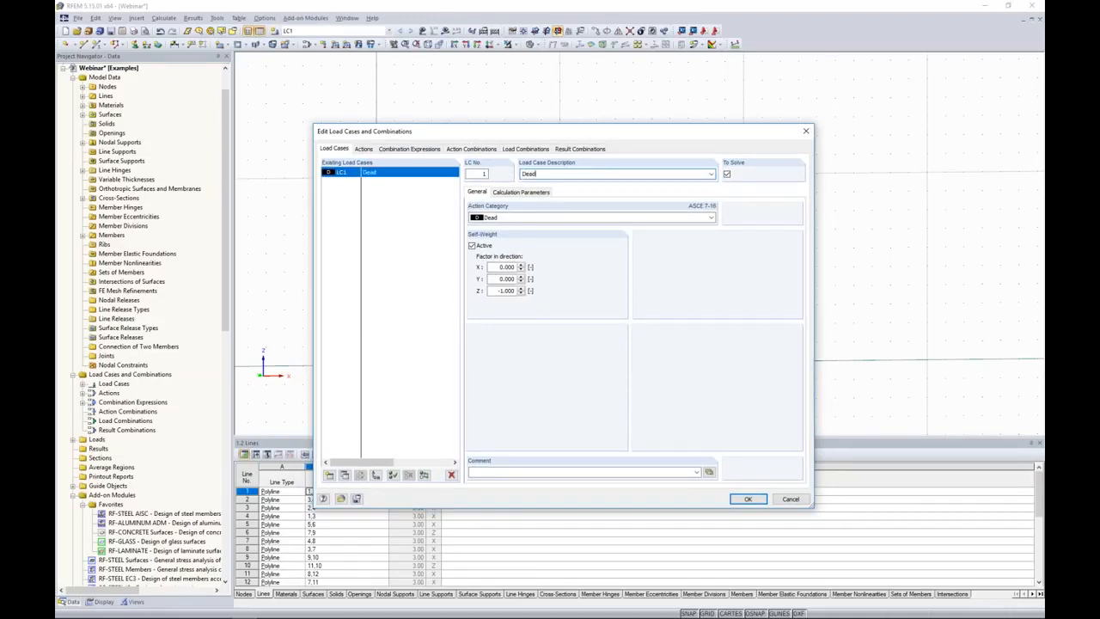
pyautogui.click(500, 218)
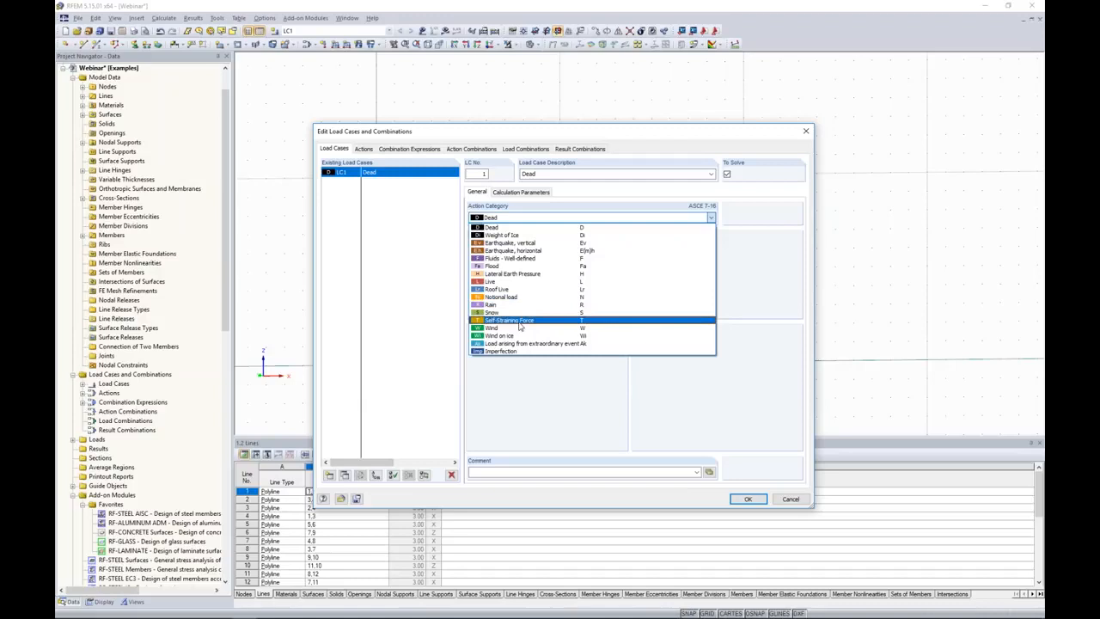
pyautogui.click(500, 228)
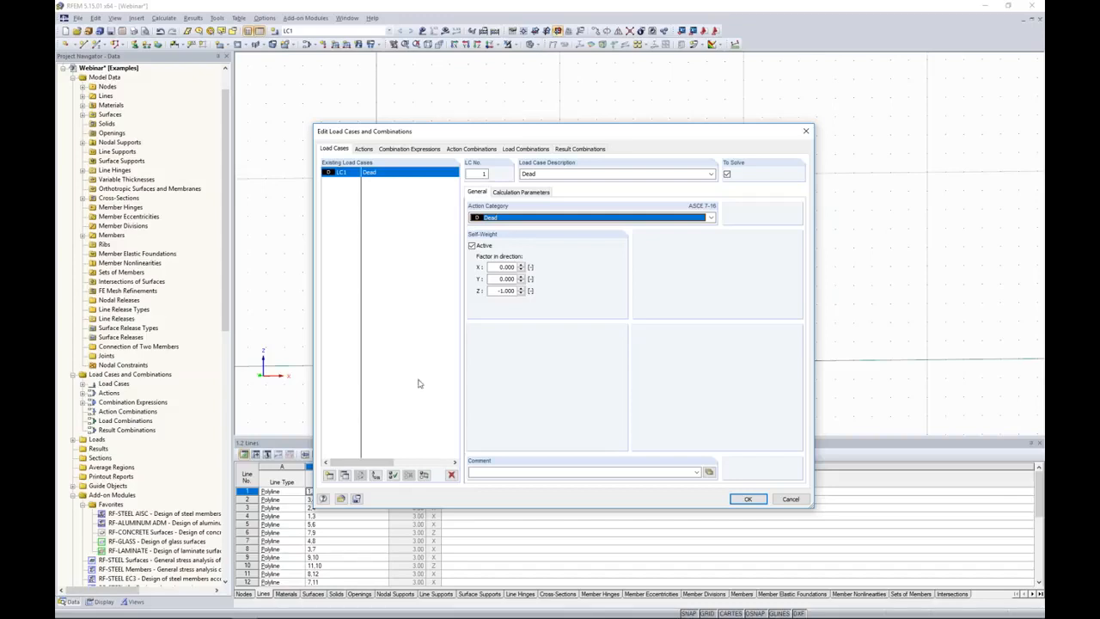
# Add load case LC2 described as Wind and assign it the action category Wind.
pyautogui.click(329, 474)
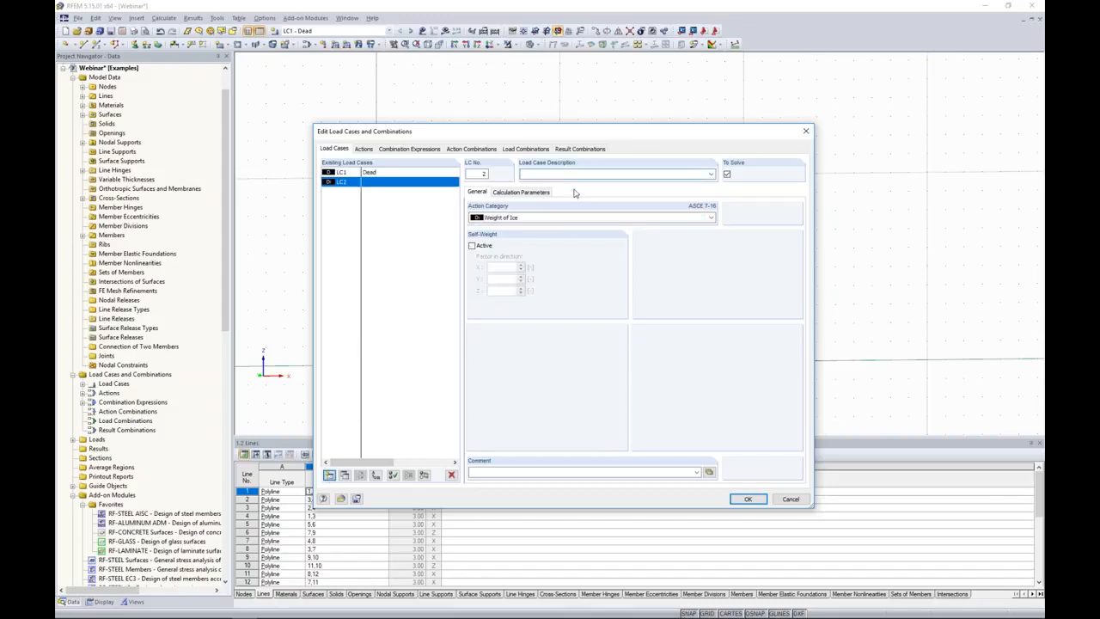
pyautogui.write('Wind')
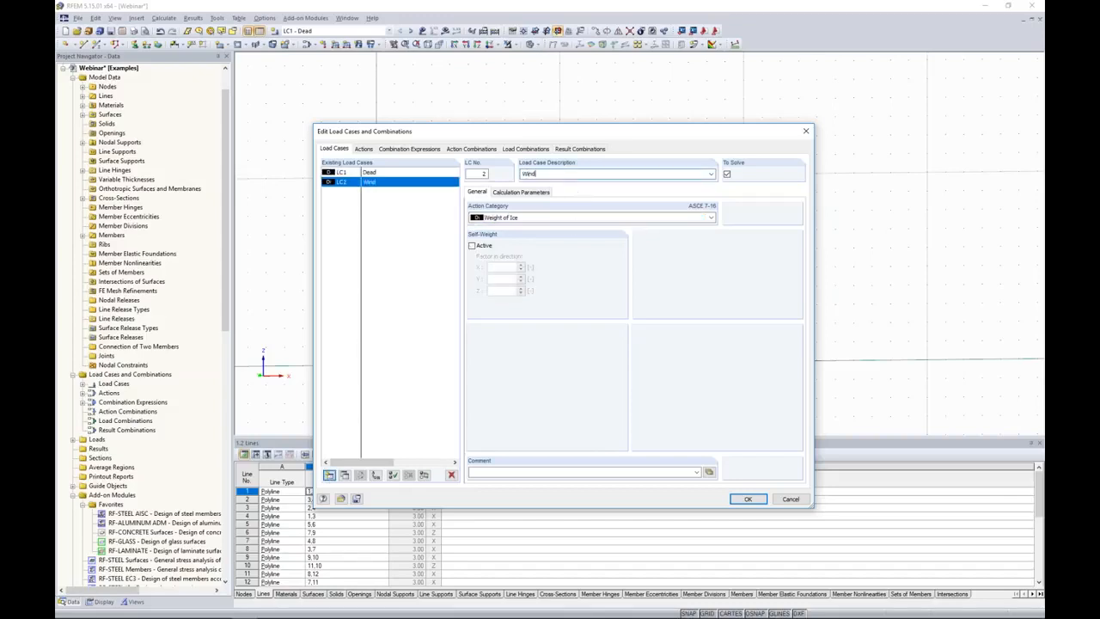
pyautogui.click(521, 218)
pyautogui.click(550, 335)
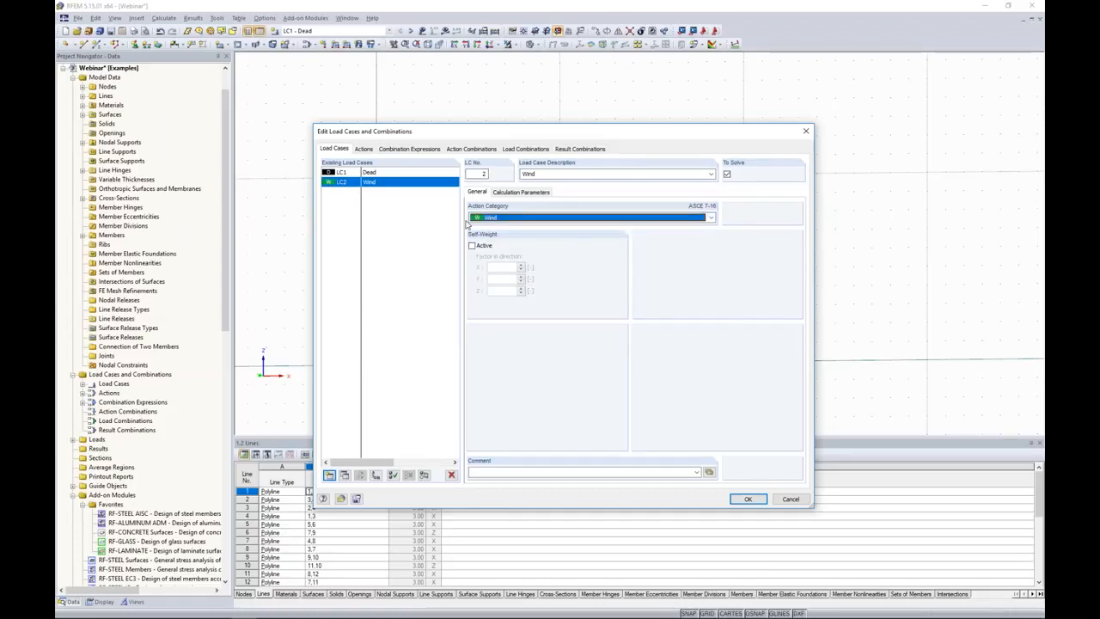
# Review the LRFD and ASD combination expressions and the generated load combinations, and accept the load cases and combinations.
pyautogui.click(421, 151)
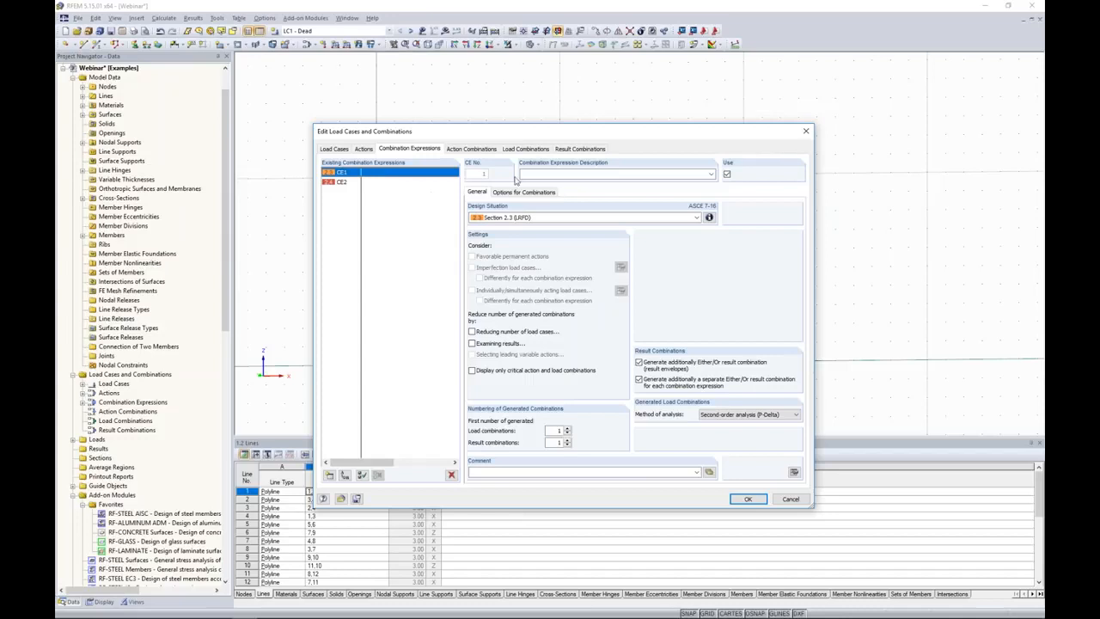
pyautogui.click(350, 182)
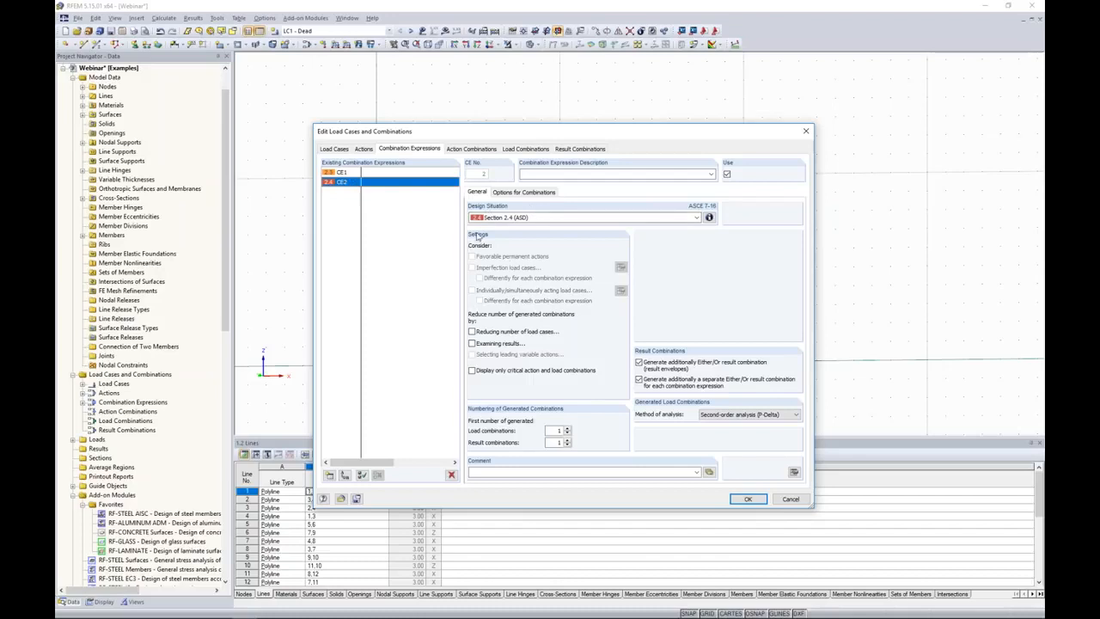
pyautogui.click(516, 151)
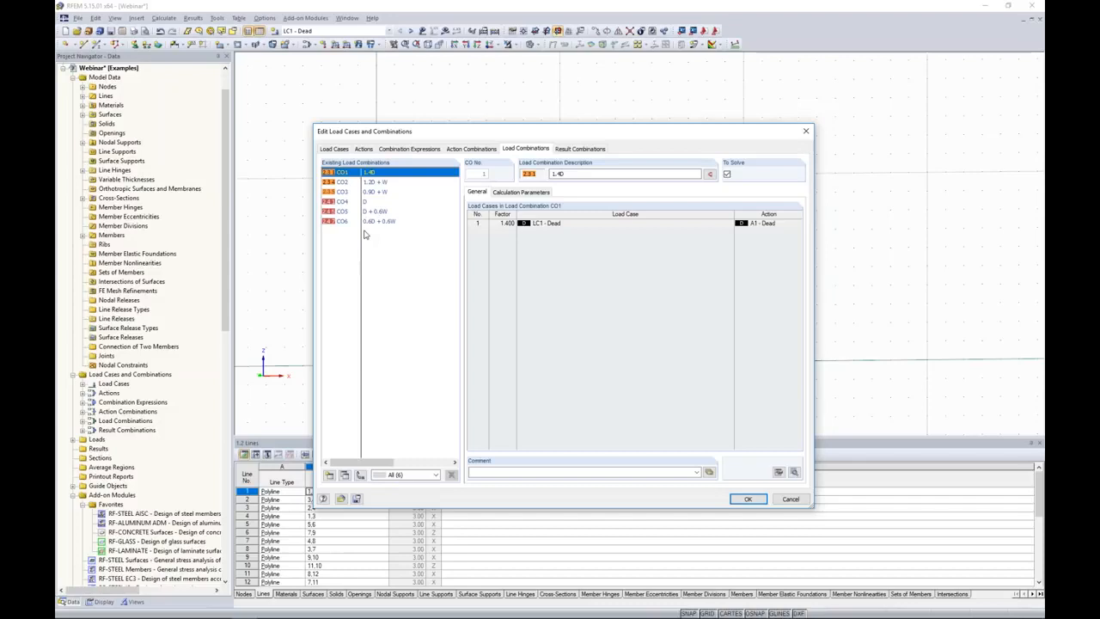
pyautogui.click(749, 501)
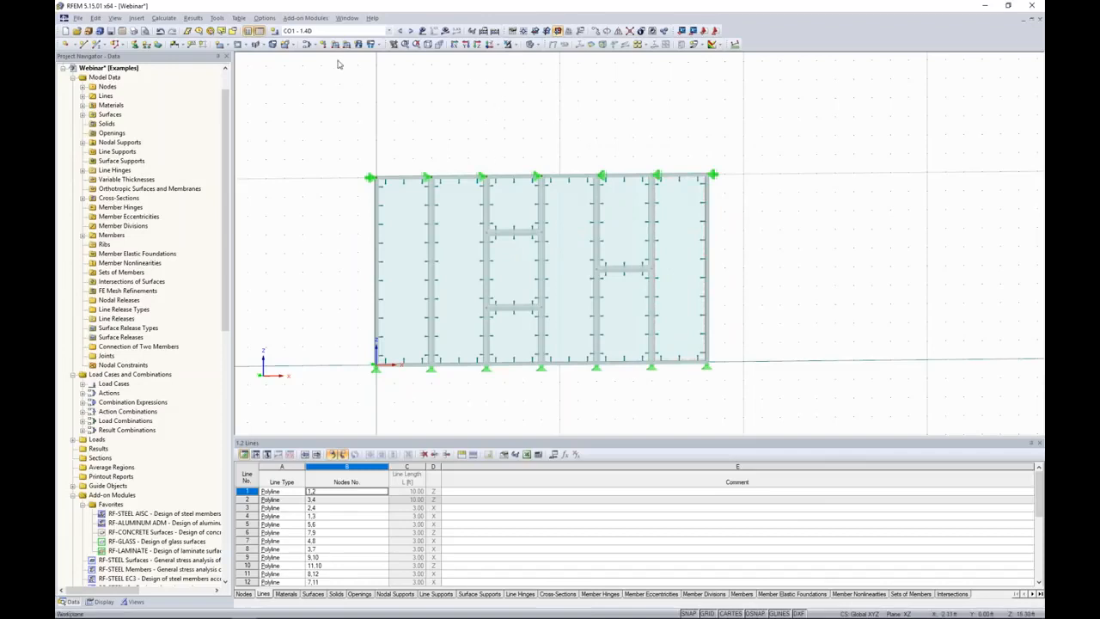
# Switch the current load case to LC1 - Dead and on to LC2 - Wind.
pyautogui.click(338, 31)
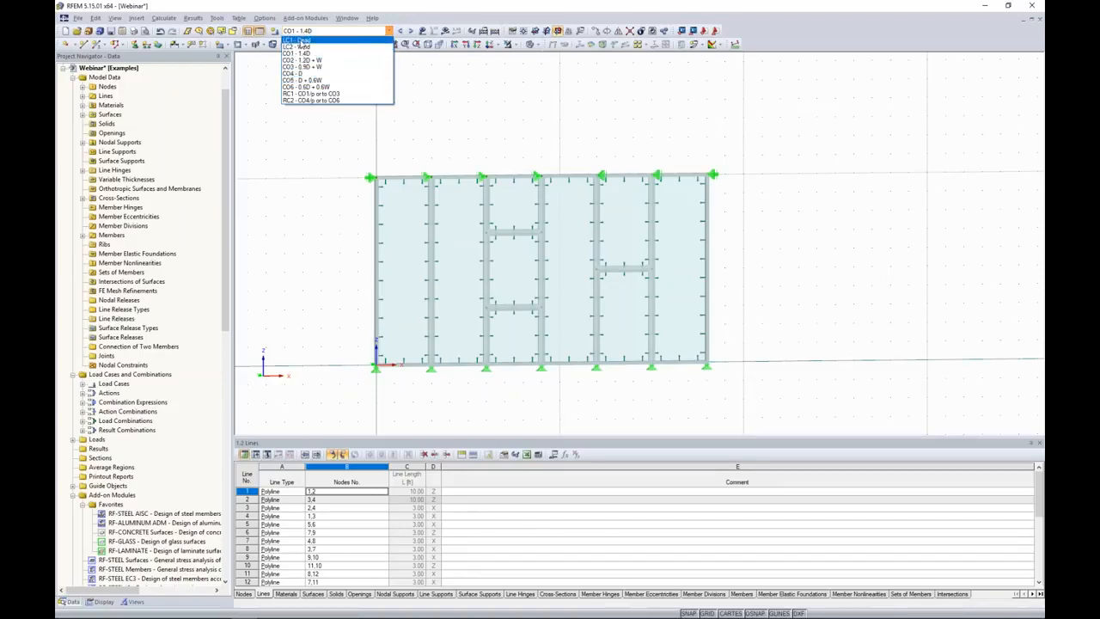
pyautogui.click(303, 40)
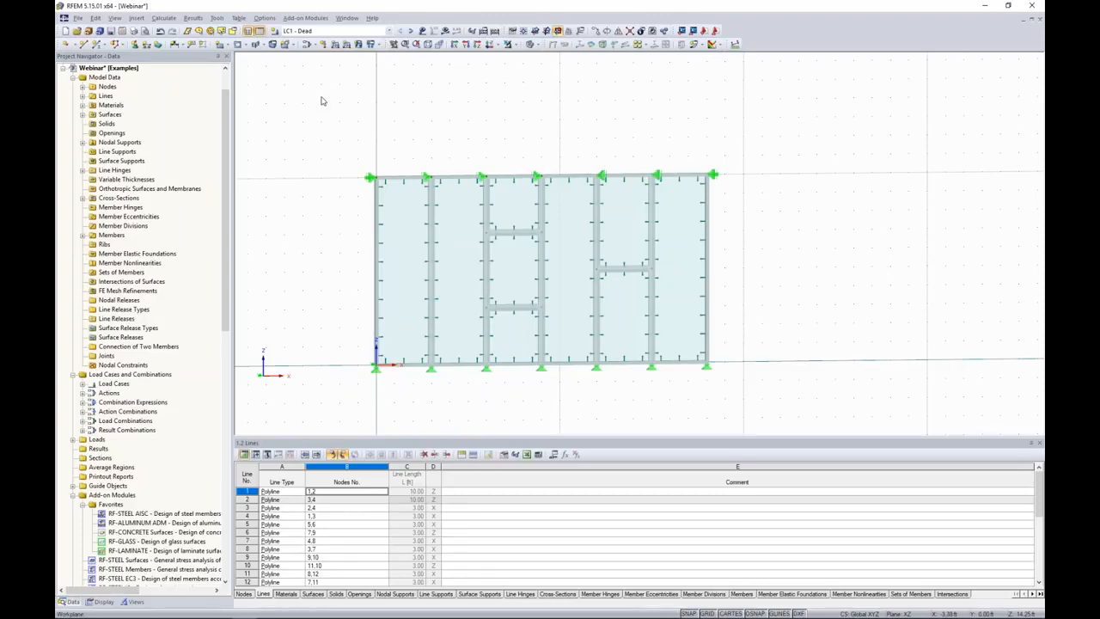
pyautogui.click(410, 30)
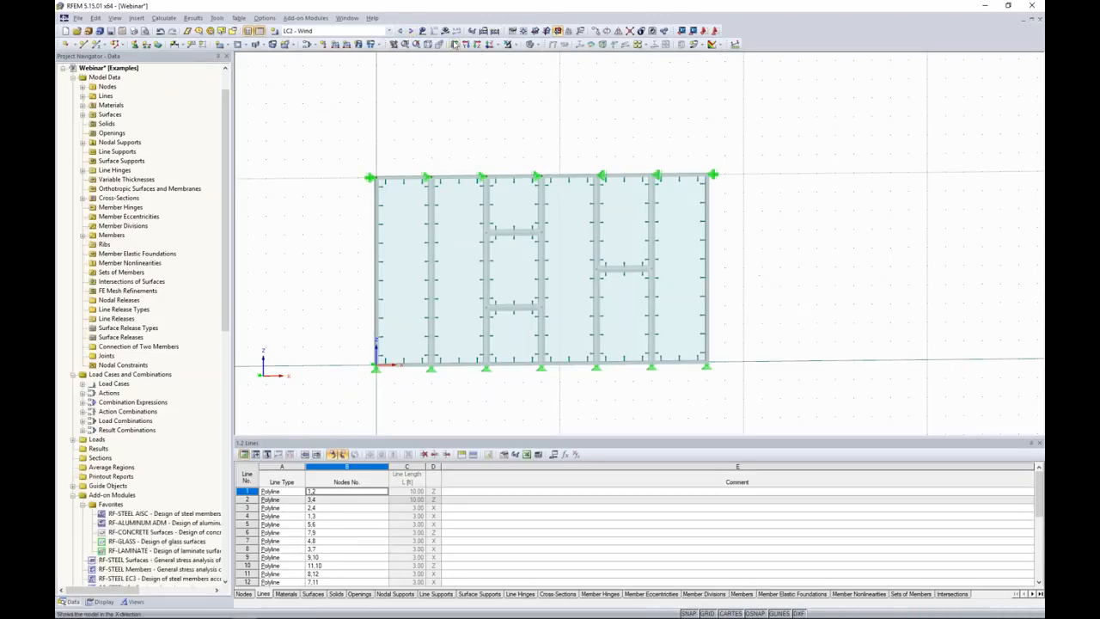
# Start a new surface load of type Force in global direction YL with a Linear in Z distribution.
pyautogui.keyDown('ctrl'); pyautogui.moveTo(733, 195); pyautogui.dragTo(856, 237, button='middle'); pyautogui.keyUp('ctrl')
pyautogui.scroll(3, 786, 280)
pyautogui.moveTo(786, 280); pyautogui.dragTo(807, 302, button='middle')
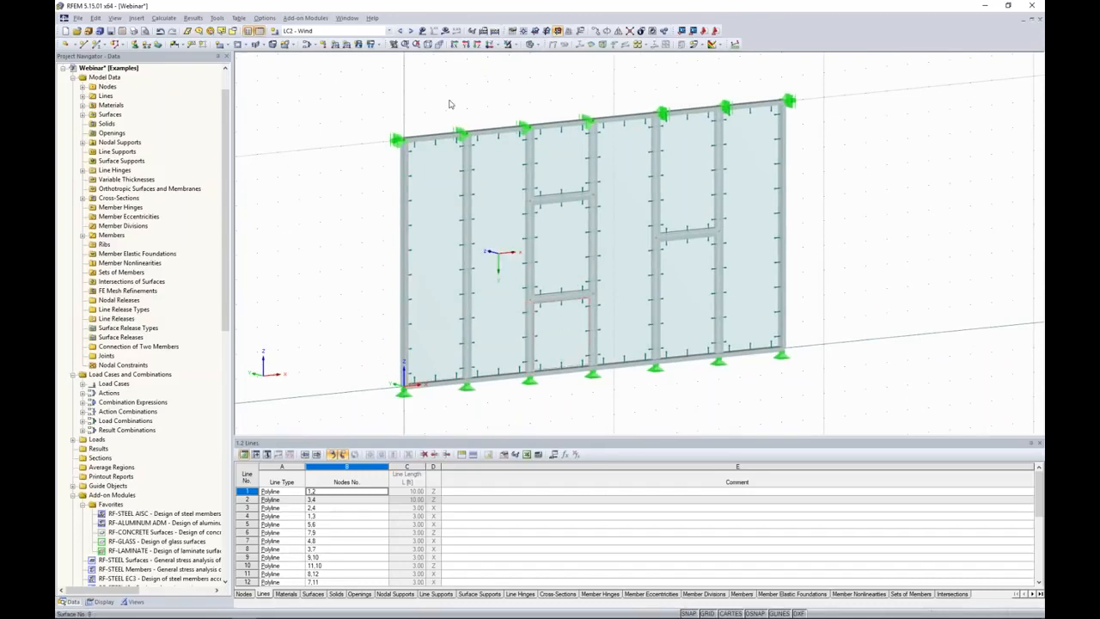
pyautogui.click(359, 49)
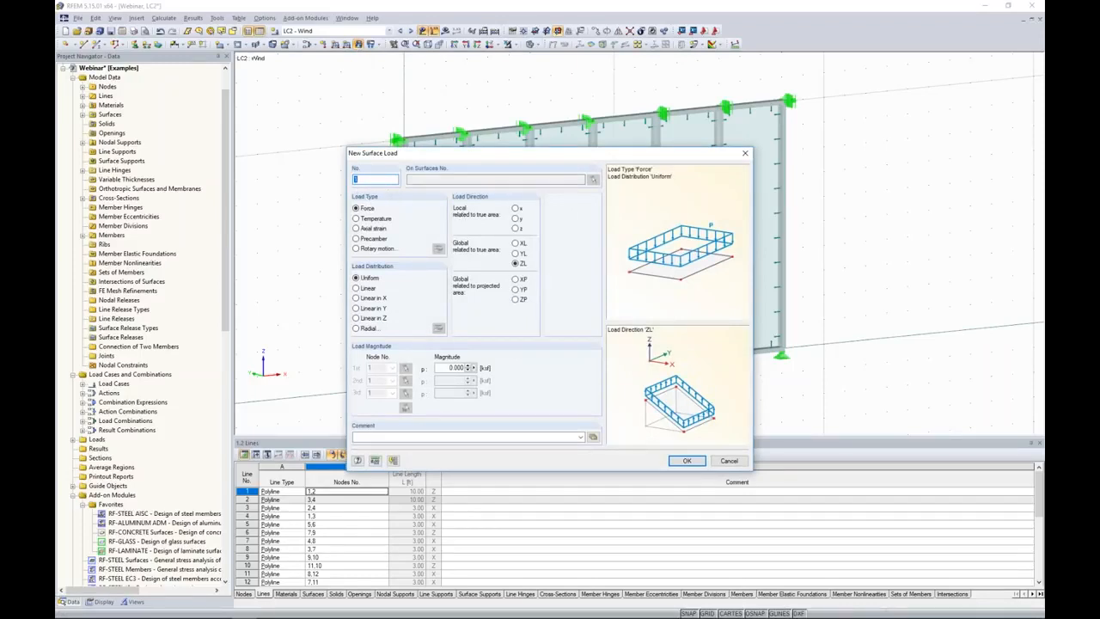
pyautogui.moveTo(477, 154); pyautogui.dragTo(538, 141)
pyautogui.click(579, 240)
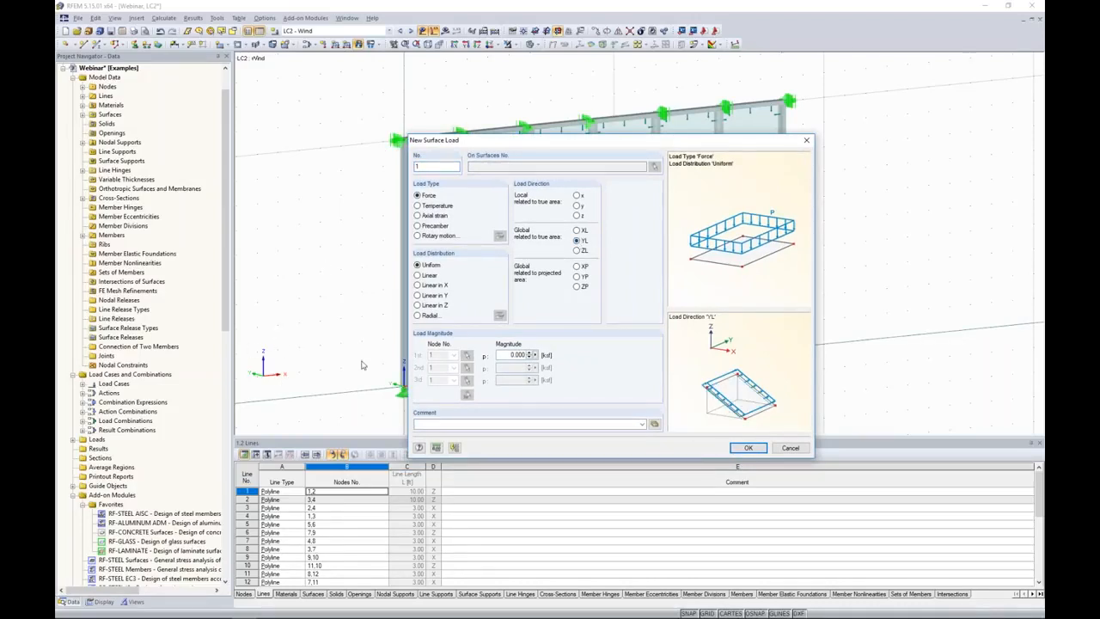
pyautogui.moveTo(533, 141); pyautogui.dragTo(659, 129)
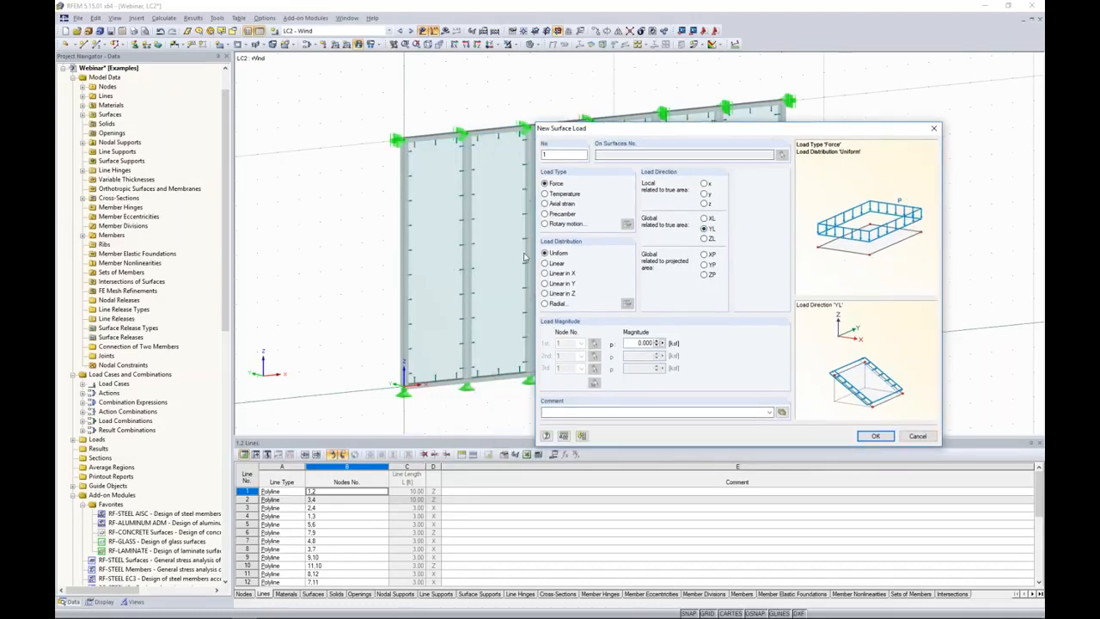
pyautogui.click(545, 294)
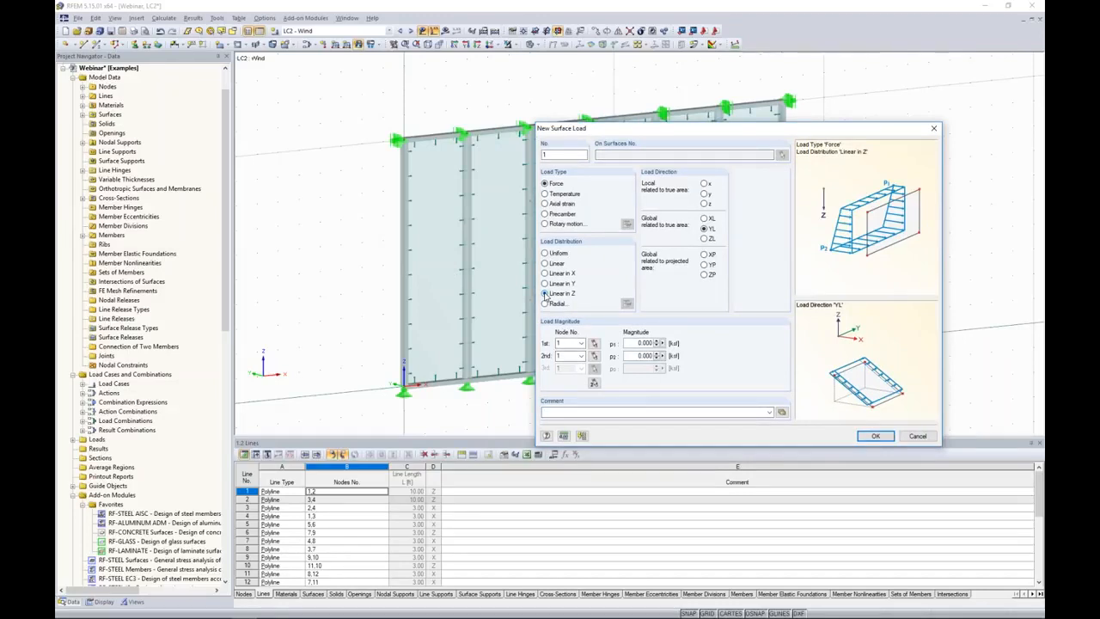
# Set the load magnitudes to 0.025 ksf at the facade's top-left node and 0.020 ksf at its bottom-left node.
pyautogui.moveTo(634, 343); pyautogui.dragTo(666, 341)
pyautogui.write('0.0')
pyautogui.moveTo(635, 355); pyautogui.dragTo(676, 363)
pyautogui.write('0.02')
pyautogui.click(593, 384)
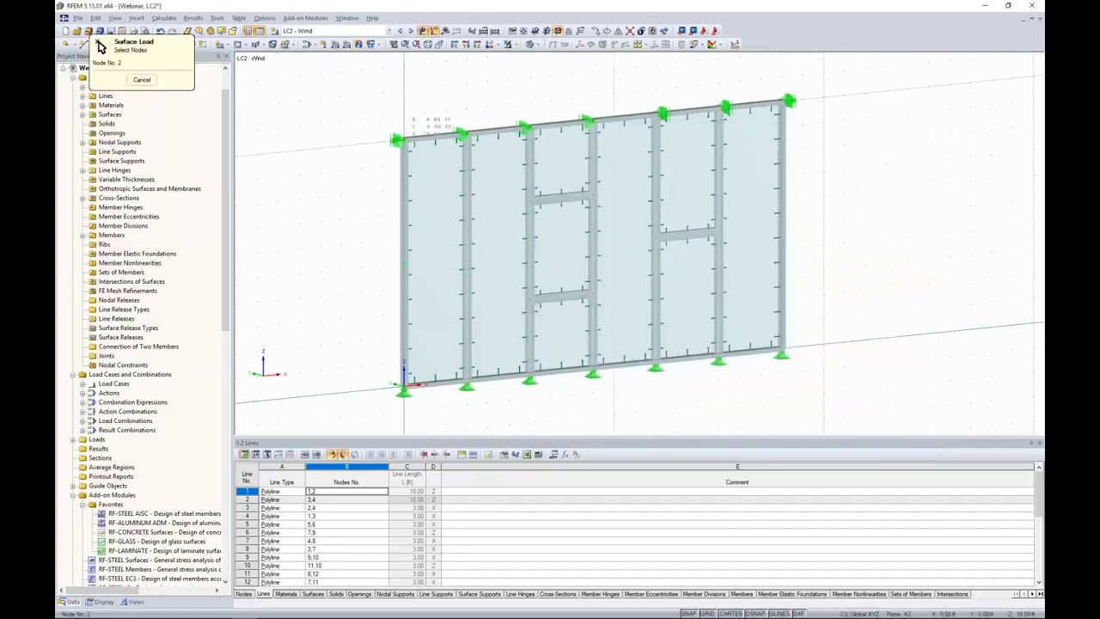
pyautogui.click(404, 139)
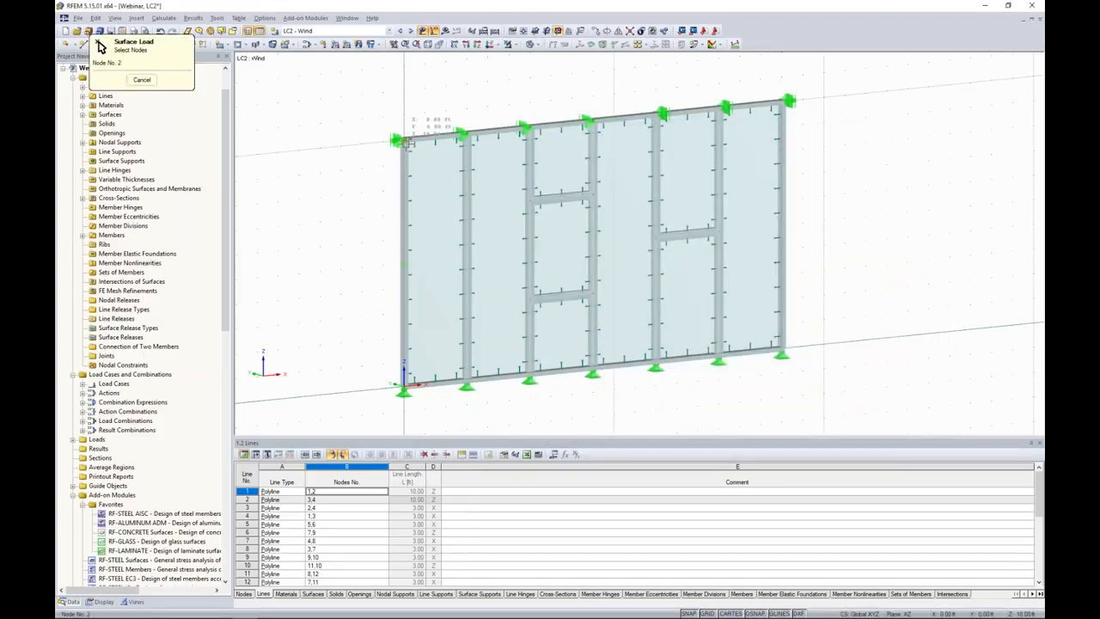
pyautogui.click(404, 385)
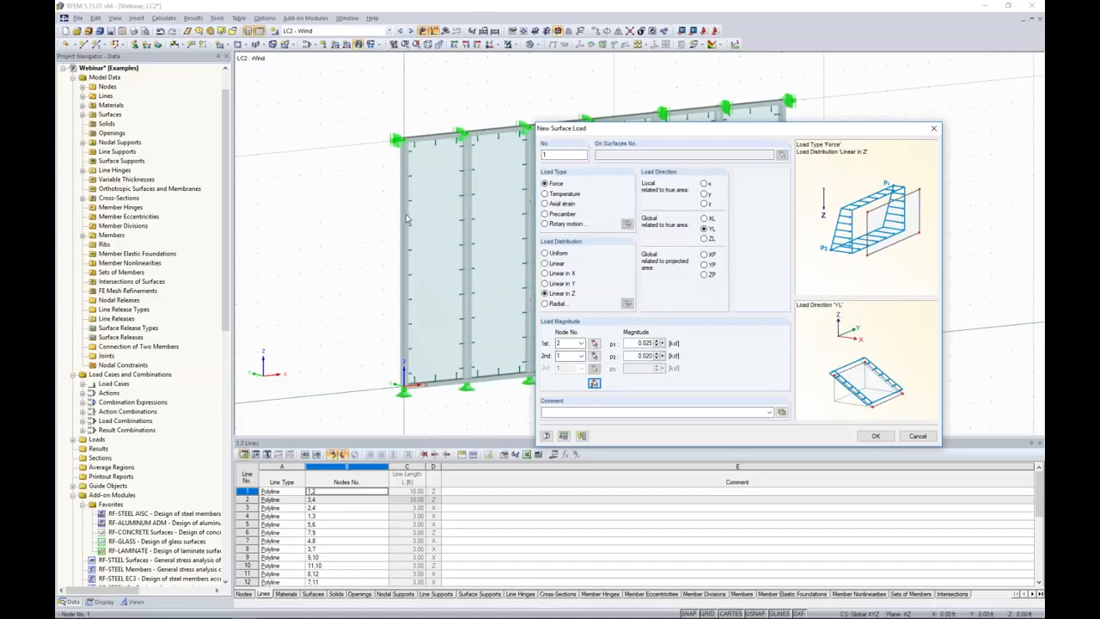
# Accept the linearly varying wind load and apply it to all glass surfaces of the facade.
pyautogui.click(876, 436)
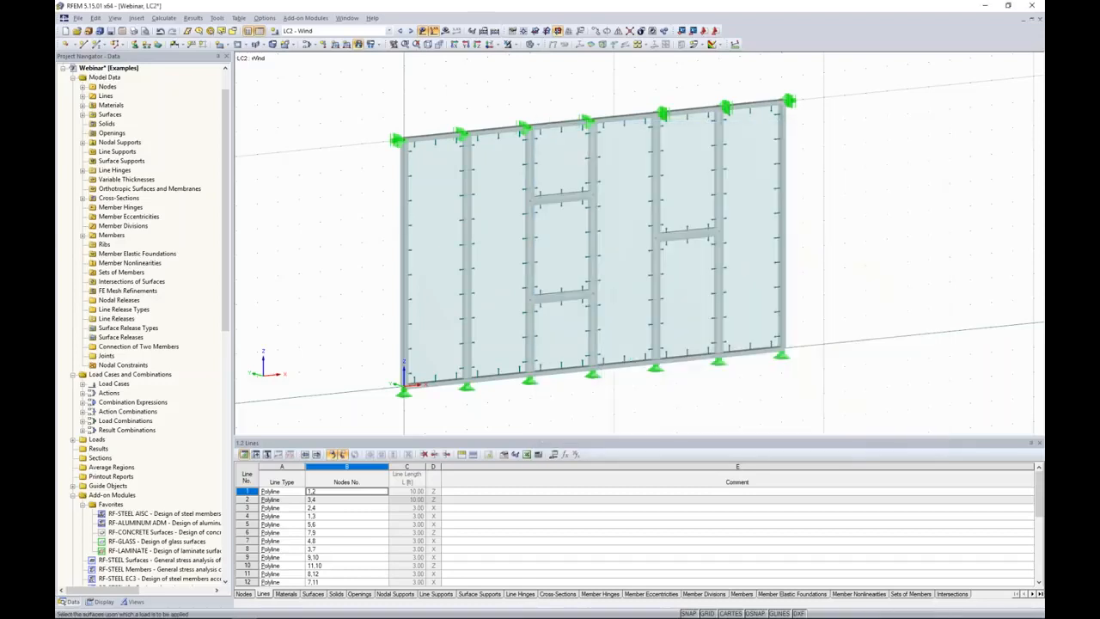
pyautogui.moveTo(719, 351); pyautogui.dragTo(378, 94)
pyautogui.press('Escape')
pyautogui.keyDown('ctrl'); pyautogui.moveTo(376, 112); pyautogui.dragTo(351, 168, button='middle'); pyautogui.keyUp('ctrl')
pyautogui.scroll(-1, 351, 167)
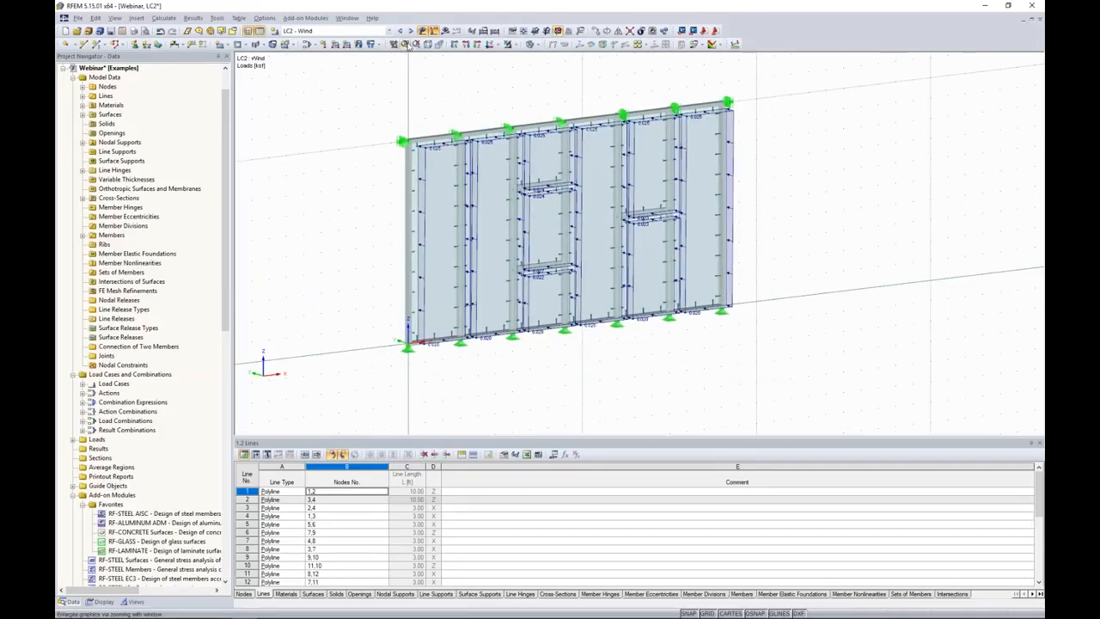
# Switch the current load display to CO2 - 1.2D + W, then hide the load symbols in the model.
pyautogui.click(411, 30)
pyautogui.click(411, 30)
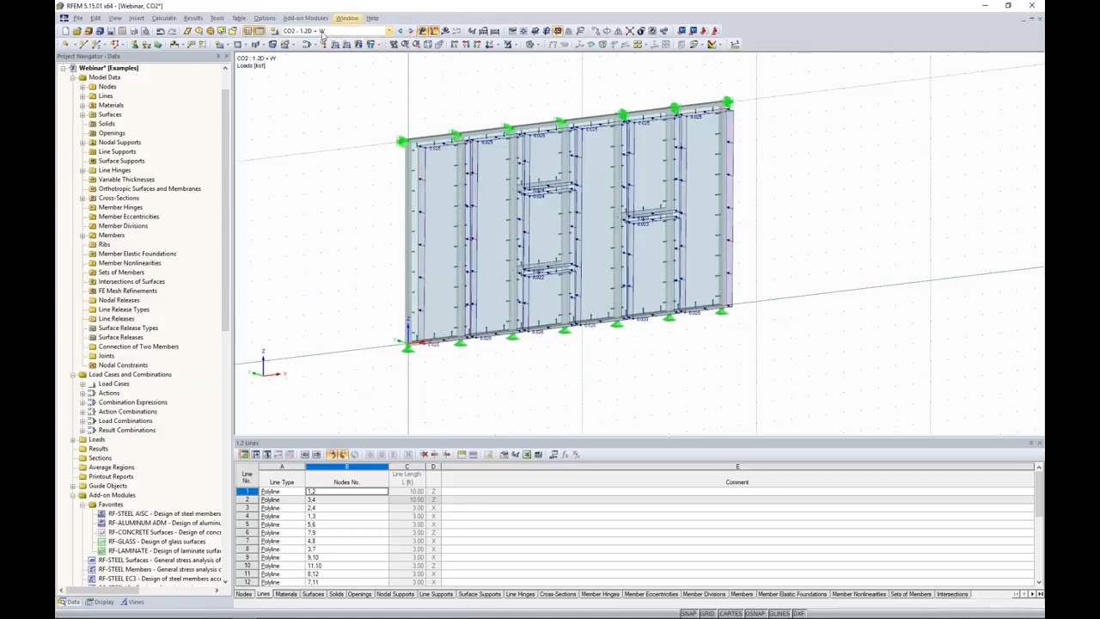
pyautogui.keyDown('ctrl'); pyautogui.moveTo(776, 322); pyautogui.dragTo(633, 359, button='middle'); pyautogui.keyUp('ctrl')
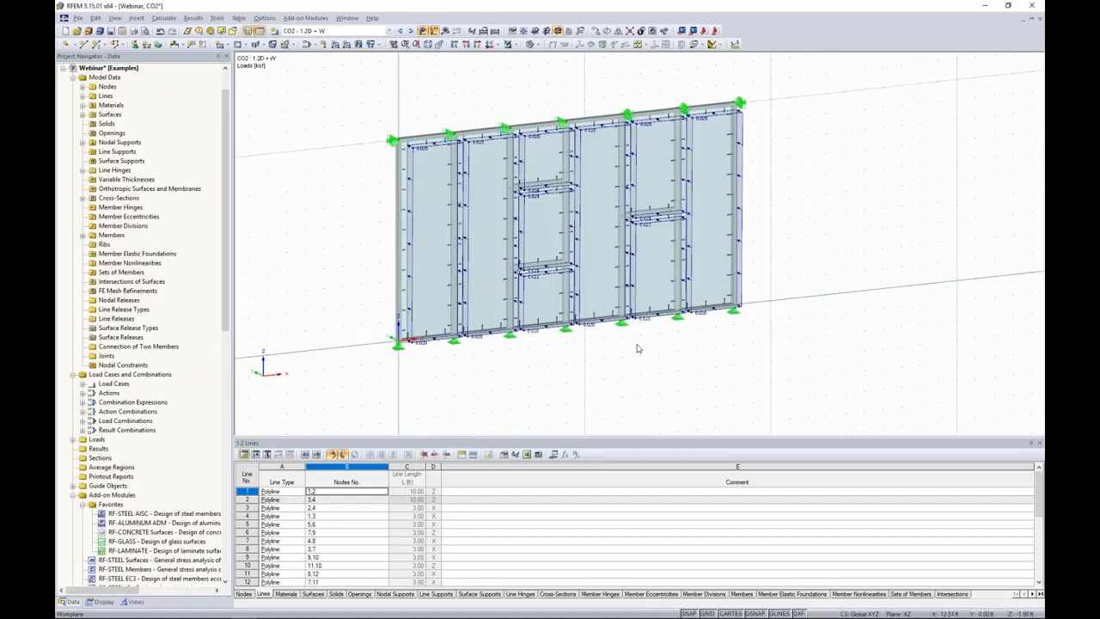
pyautogui.click(423, 30)
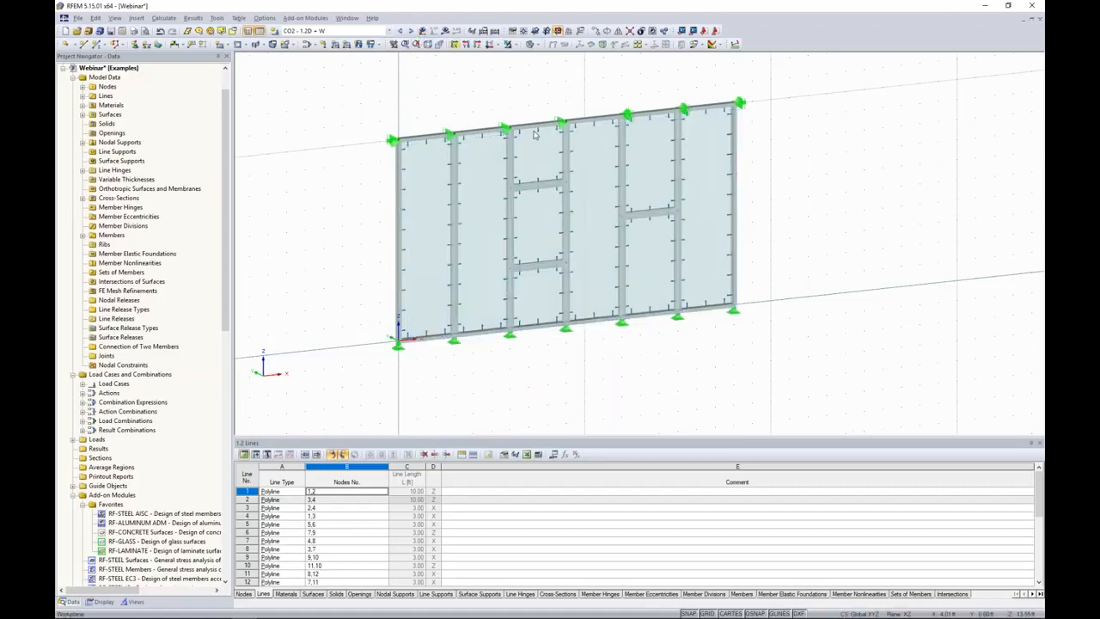
# Save the model and turn off the background grid.
pyautogui.keyDown('ctrl'); pyautogui.moveTo(806, 300); pyautogui.dragTo(728, 260, button='middle'); pyautogui.keyUp('ctrl')
pyautogui.click(110, 31)
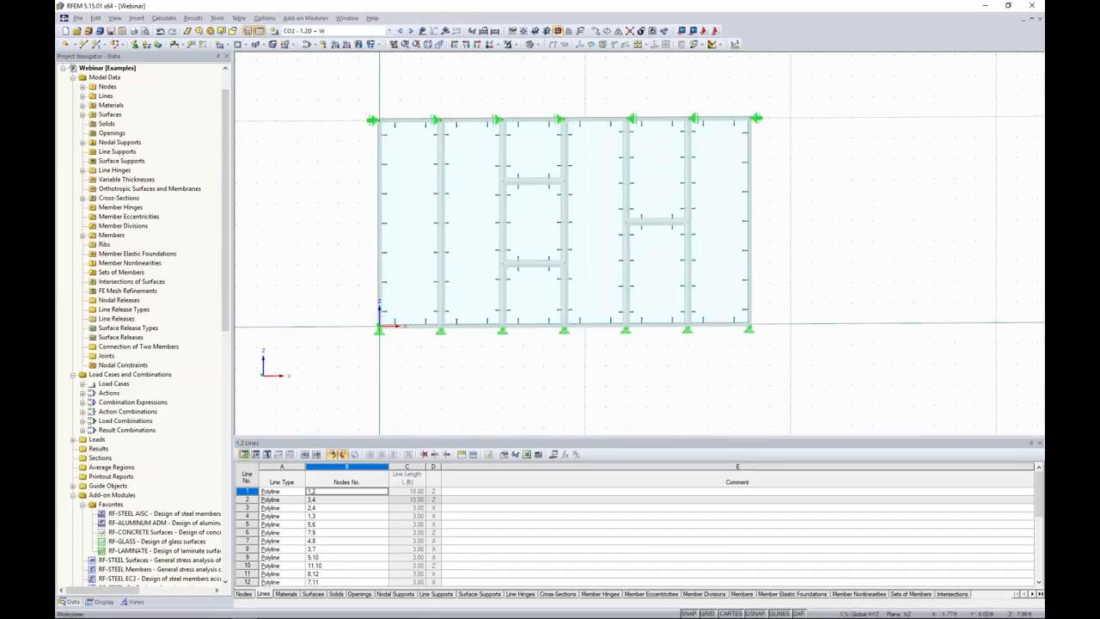
pyautogui.click(704, 613)
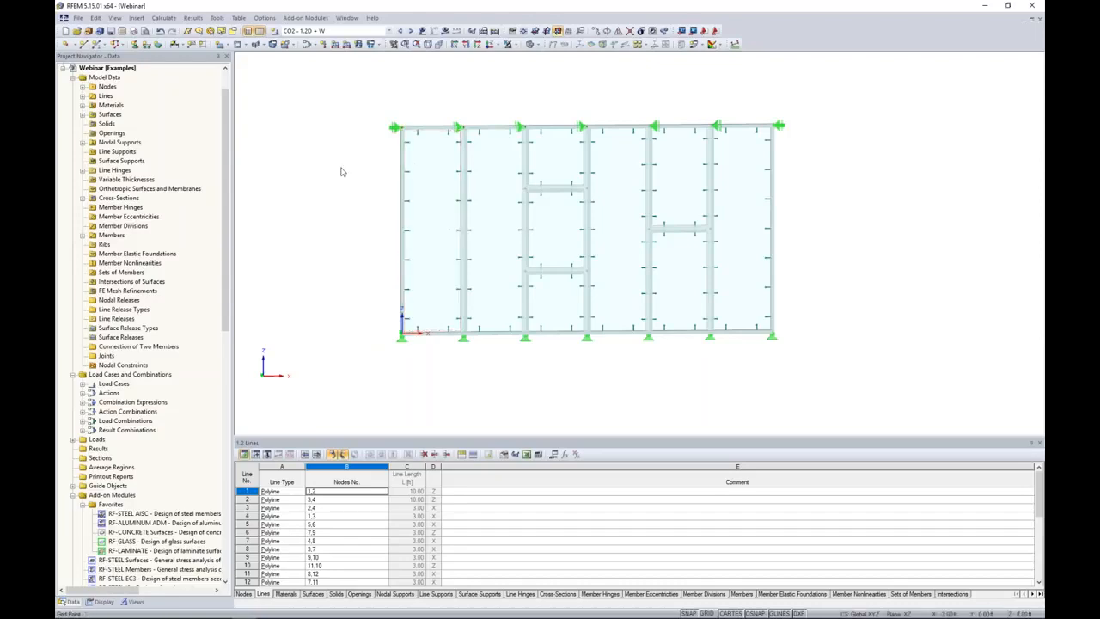
# Generate the FE mesh with the default 1.00 ft target length by enabling mesh regeneration in the FE mesh settings.
pyautogui.click(164, 18)
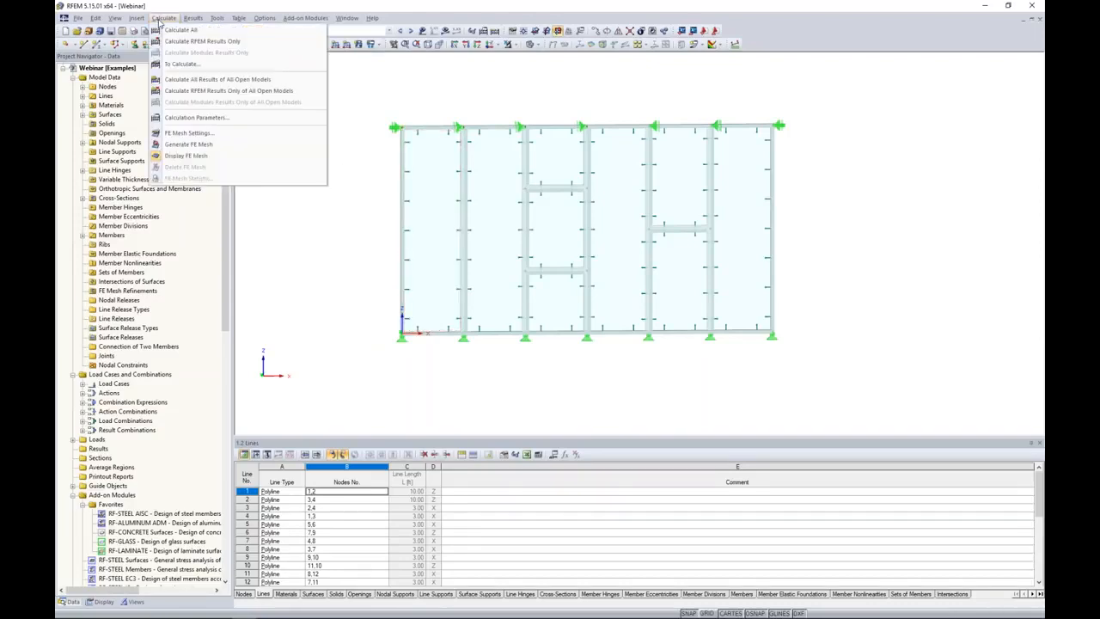
pyautogui.click(181, 133)
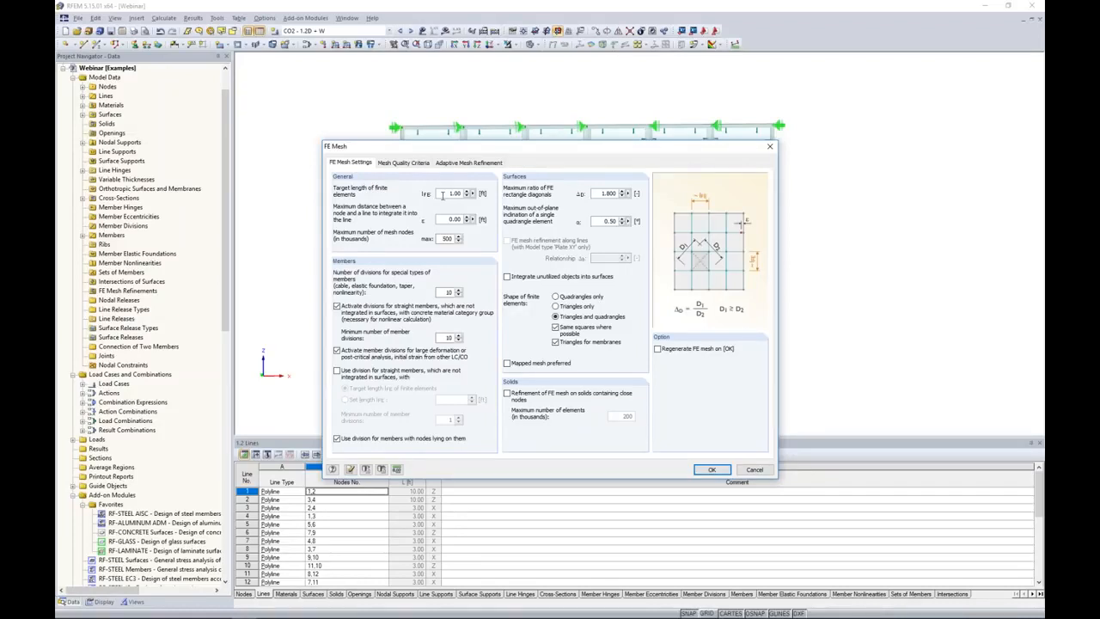
pyautogui.click(658, 349)
pyautogui.click(713, 470)
pyautogui.scroll(4, 600, 365)
pyautogui.moveTo(596, 366); pyautogui.dragTo(579, 407, button='middle')
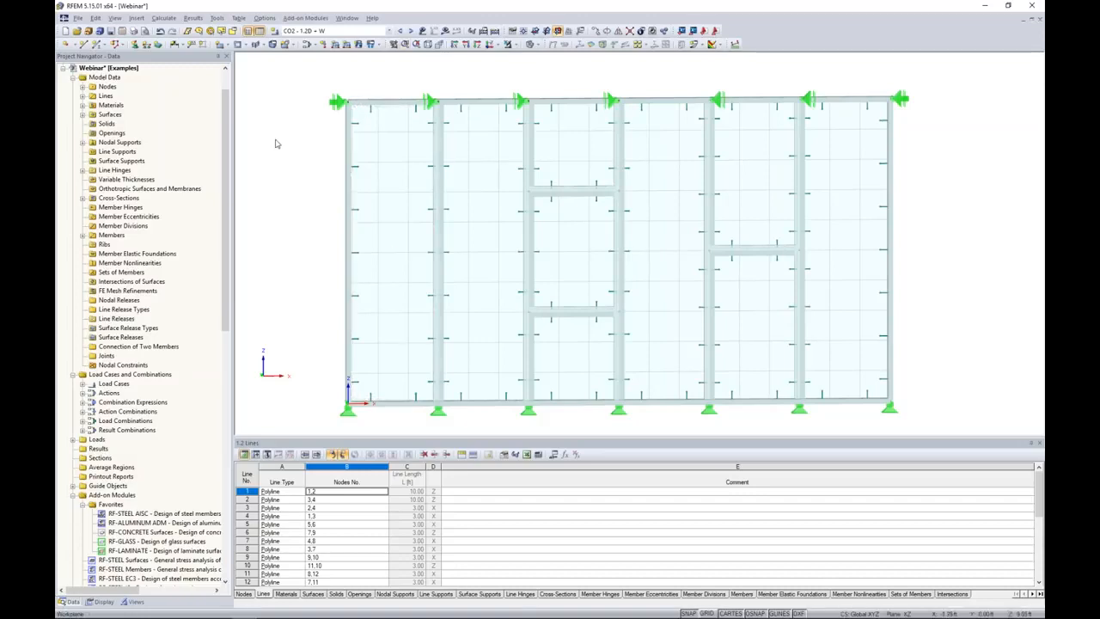
# Set the target length of finite elements to 0.25 ft and regenerate the FE mesh.
pyautogui.click(158, 19)
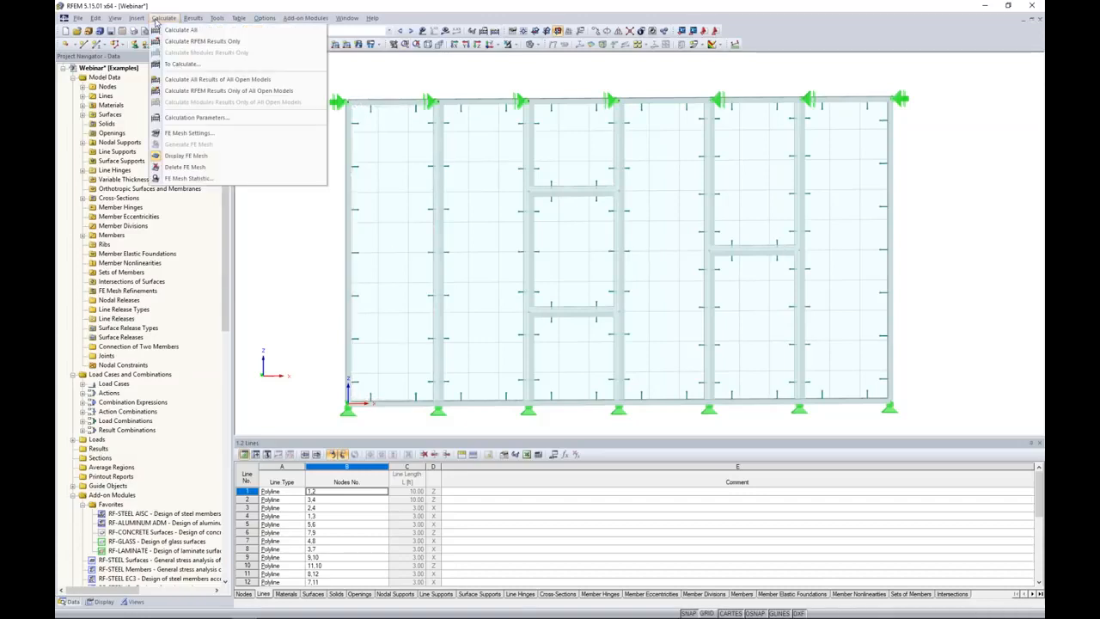
pyautogui.click(183, 134)
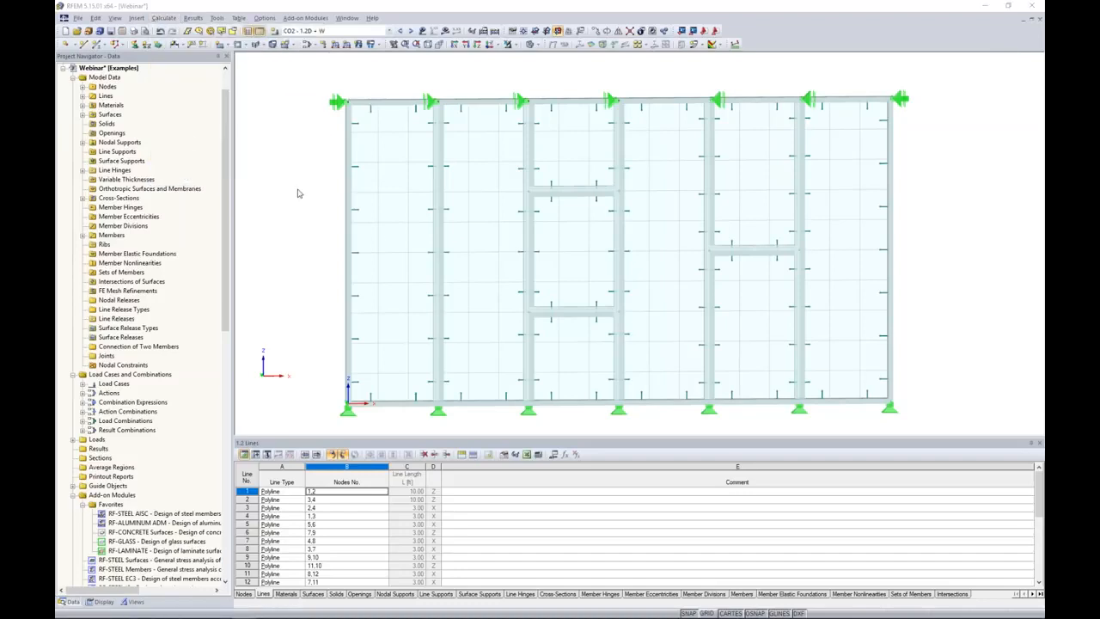
pyautogui.write('0.25')
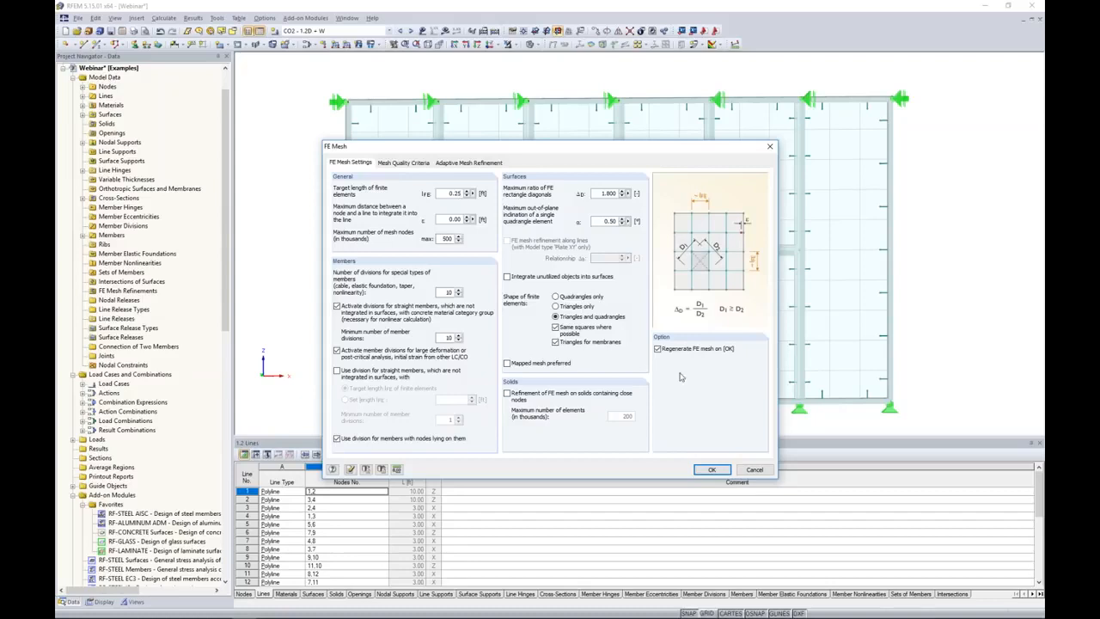
pyautogui.click(712, 469)
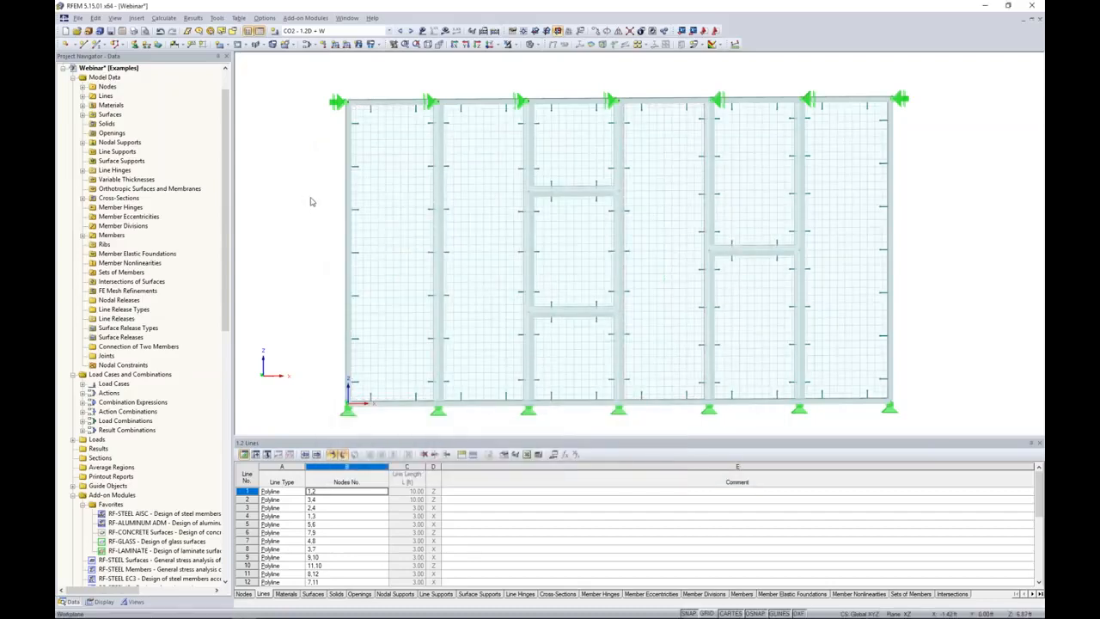
# Examine the refined FE mesh on the facade surfaces in wireframe display and return to the solid transparent display.
pyautogui.scroll(5, 334, 155)
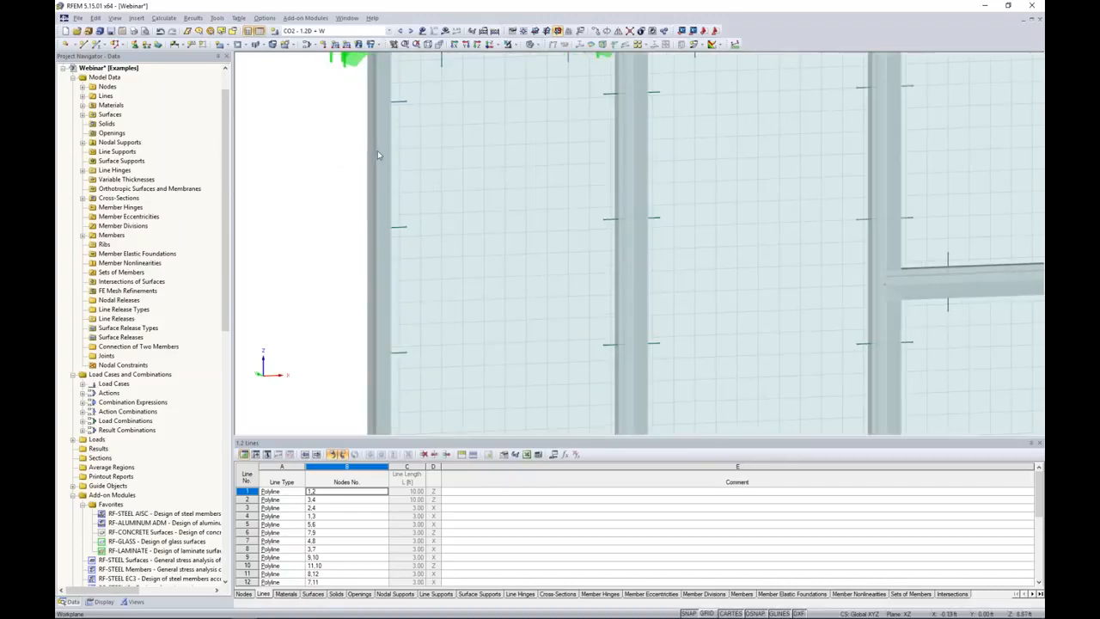
pyautogui.scroll(-3, 377, 155)
pyautogui.click(533, 45)
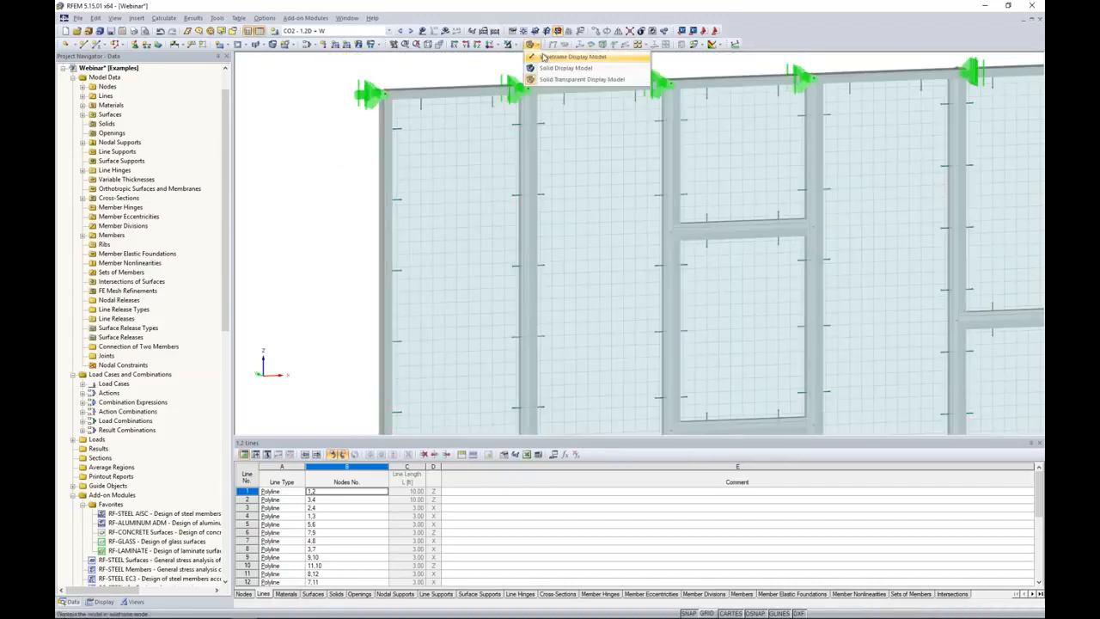
pyautogui.click(543, 57)
pyautogui.scroll(3, 454, 153)
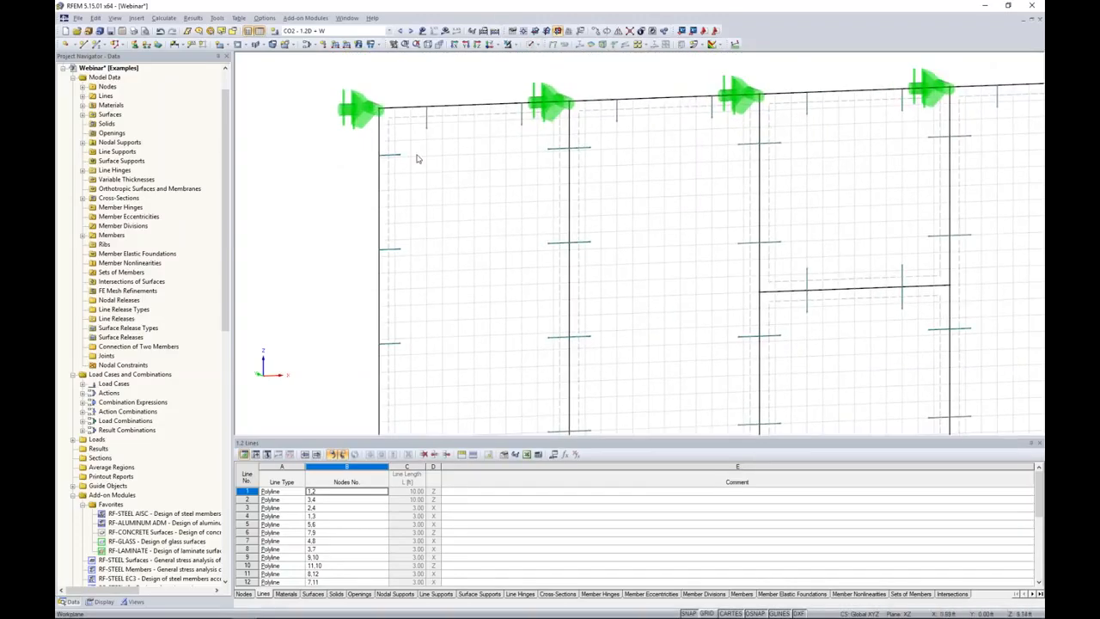
pyautogui.scroll(-5, 560, 224)
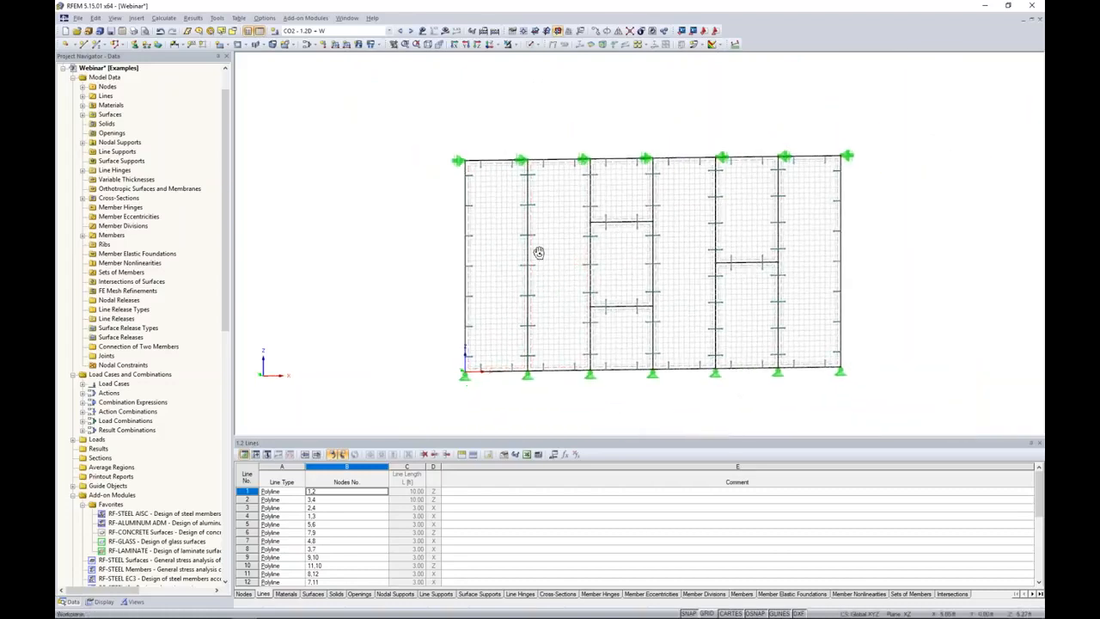
pyautogui.click(531, 44)
pyautogui.click(538, 83)
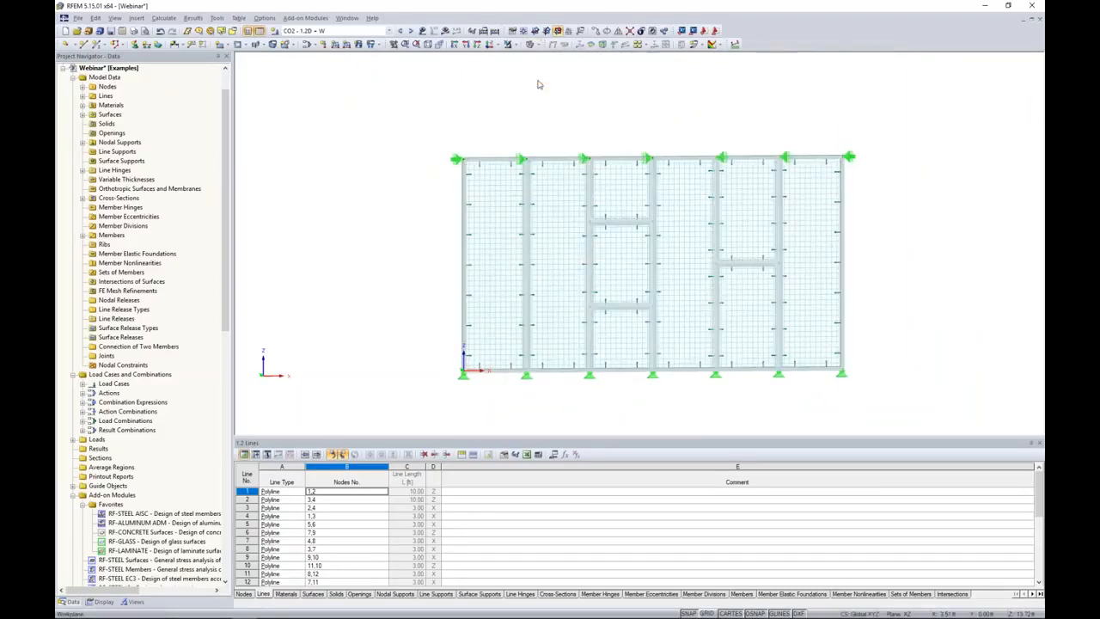
pyautogui.moveTo(693, 119); pyautogui.dragTo(649, 114, button='middle')
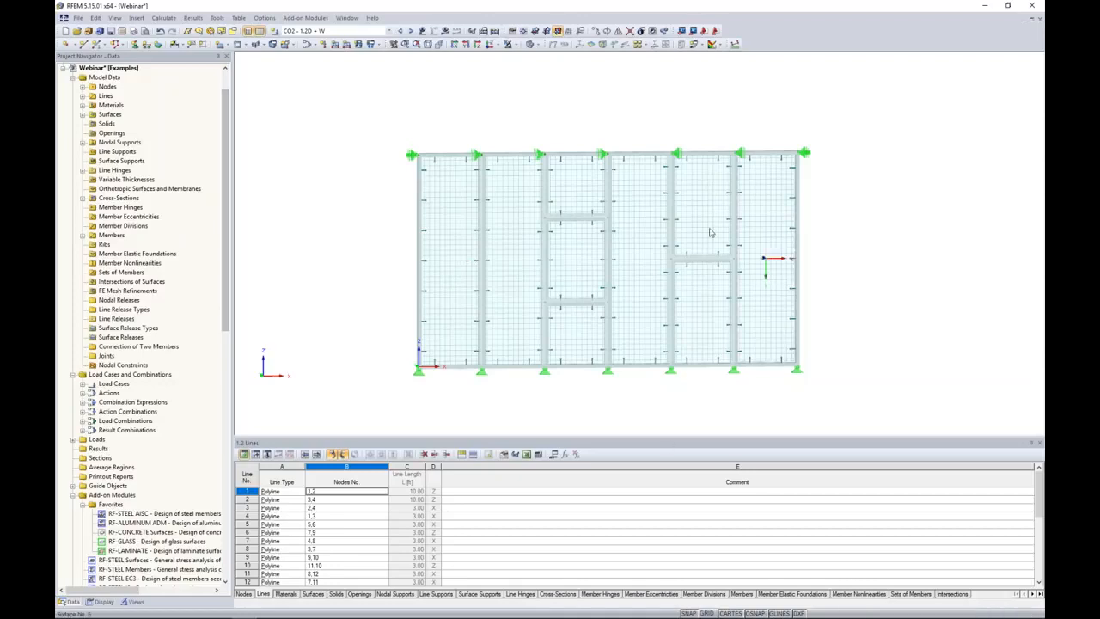
# Open the RF-GLASS add-on module, set the calculation type to Global - Whole model in RFEM and check the surfaces for design.
pyautogui.moveTo(228, 177); pyautogui.dragTo(222, 262)
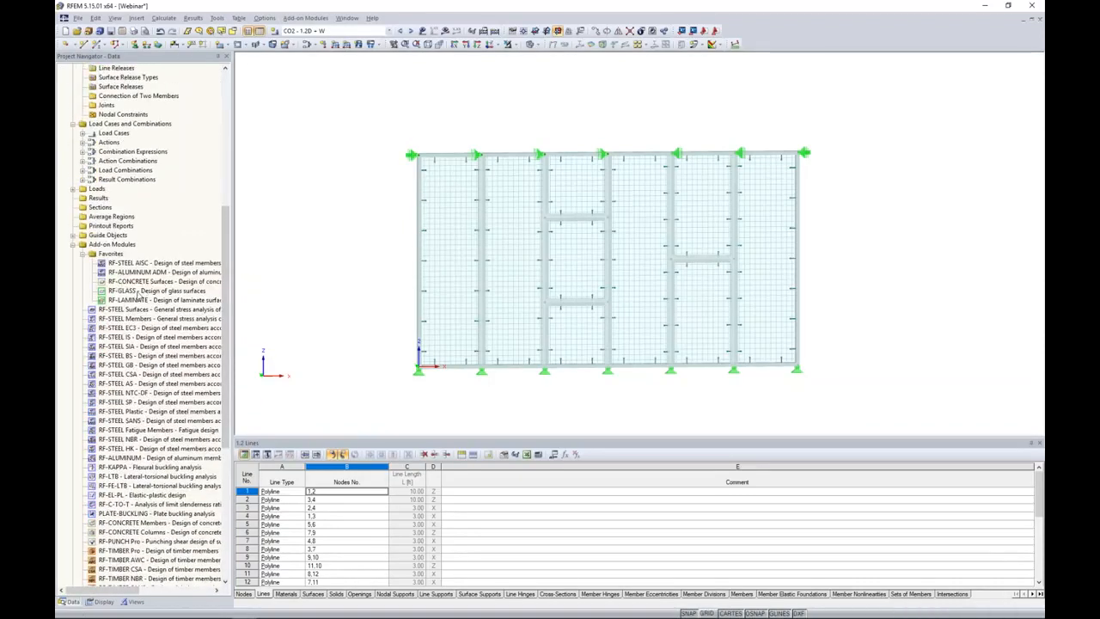
pyautogui.doubleClick(137, 291)
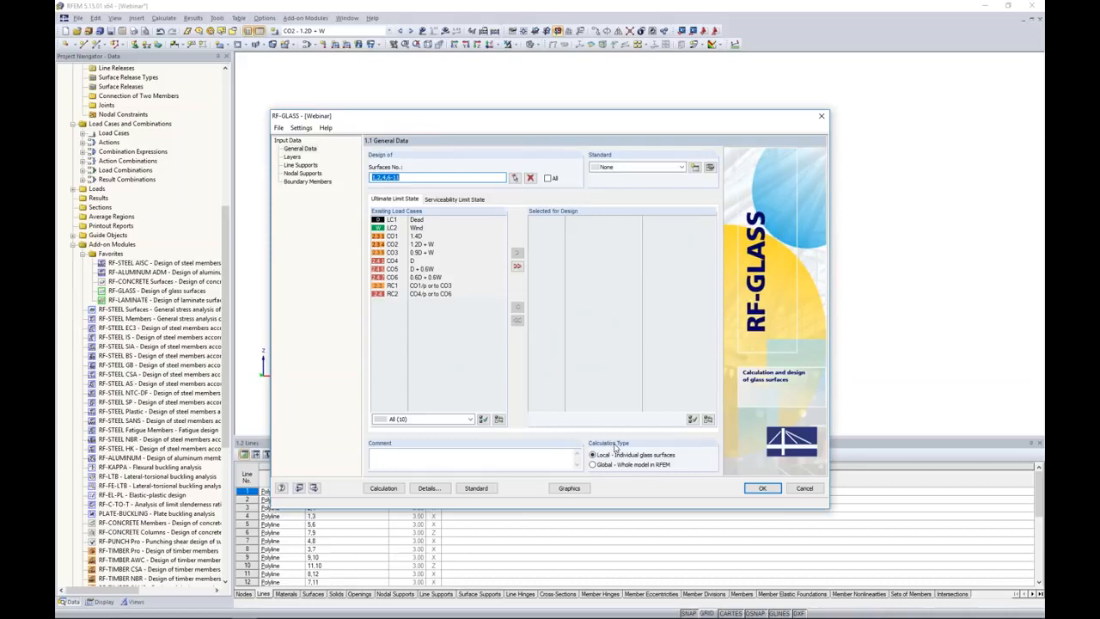
pyautogui.click(595, 465)
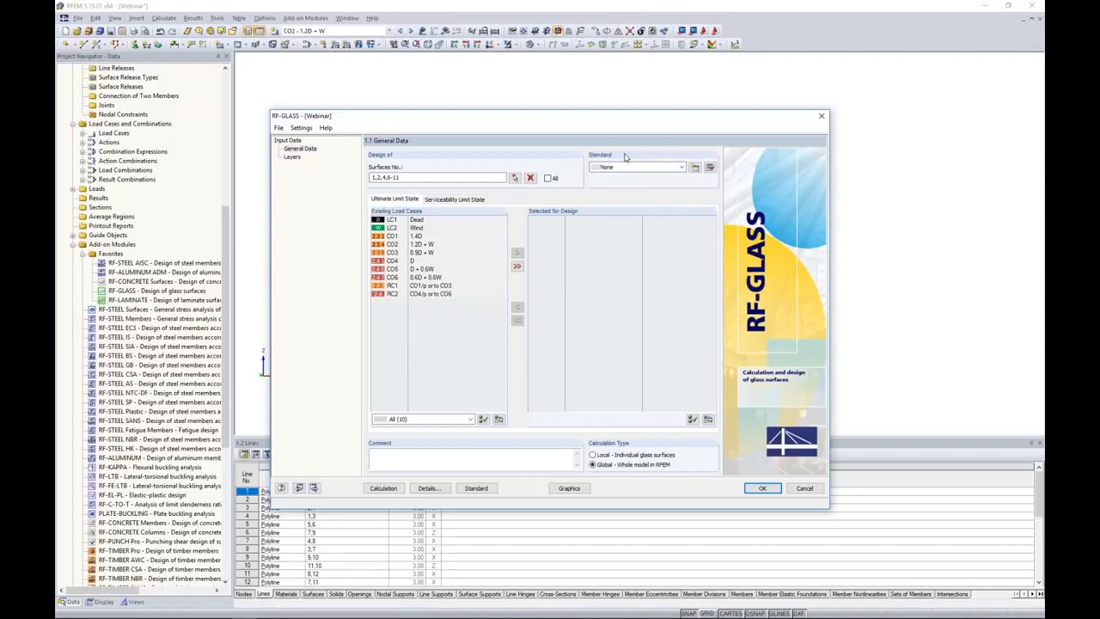
pyautogui.moveTo(413, 120); pyautogui.dragTo(416, 253)
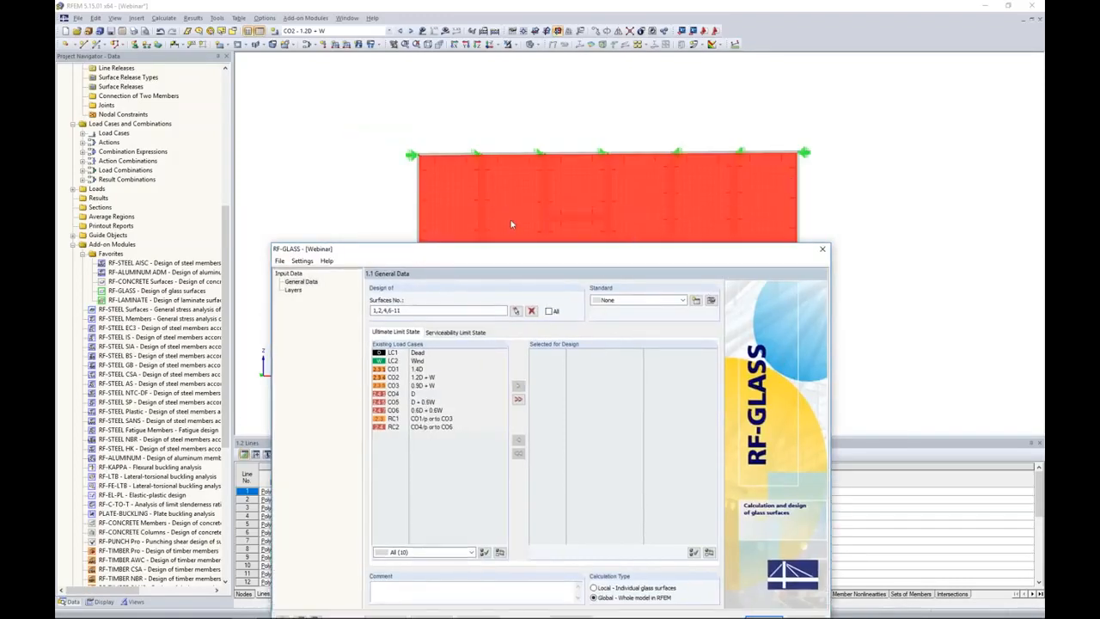
pyautogui.click(413, 311)
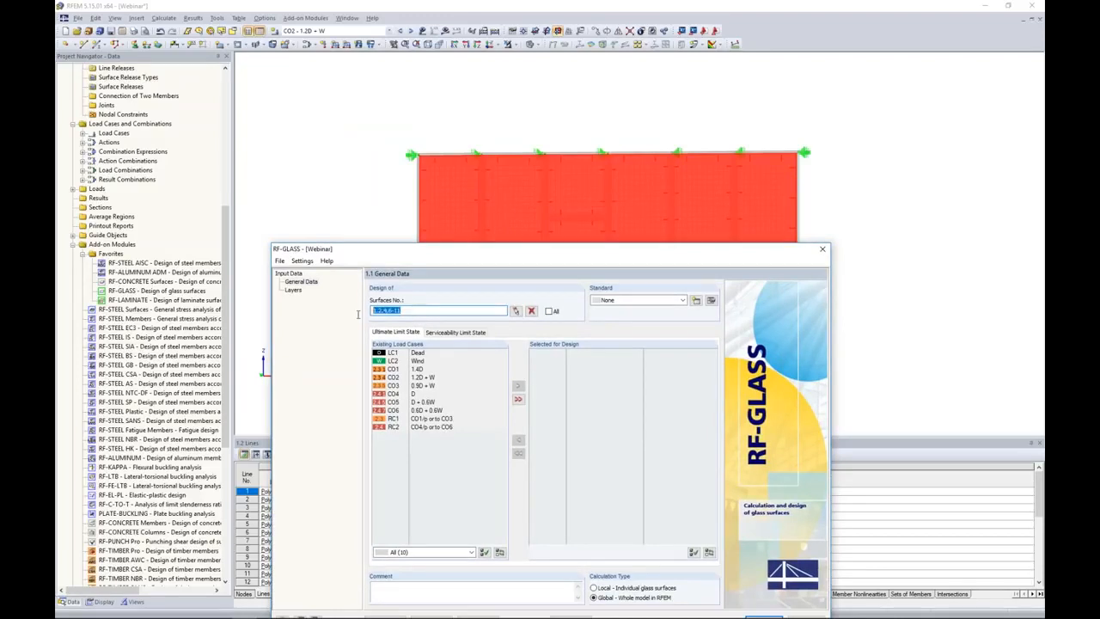
pyautogui.moveTo(428, 256); pyautogui.dragTo(452, 141)
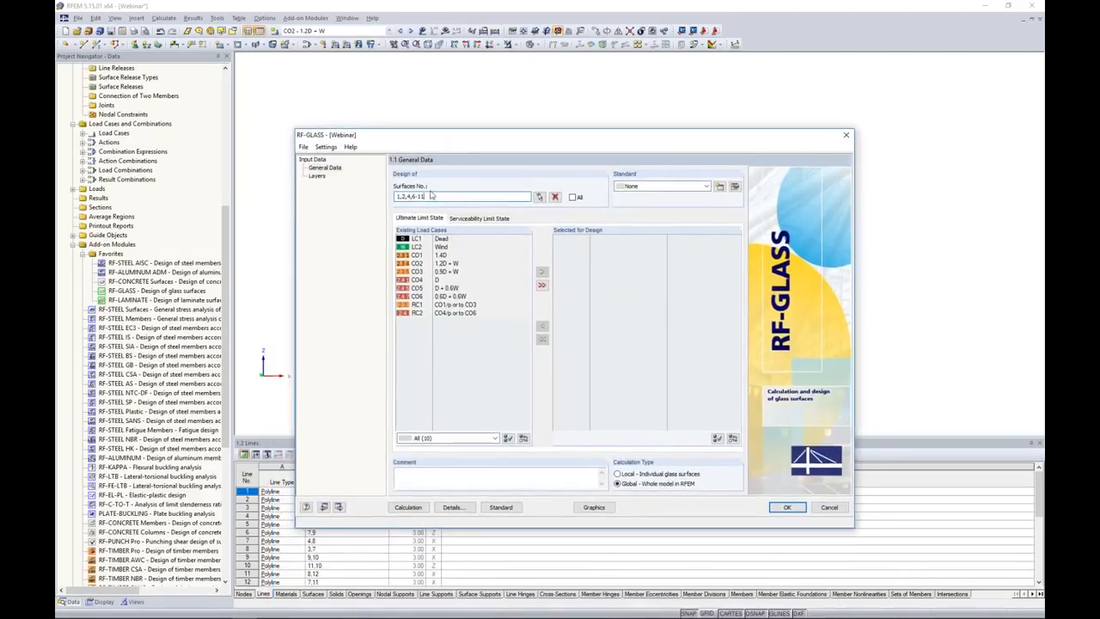
# Add load combinations CO1 to CO3 to the ultimate limit state design.
pyautogui.click(443, 255)
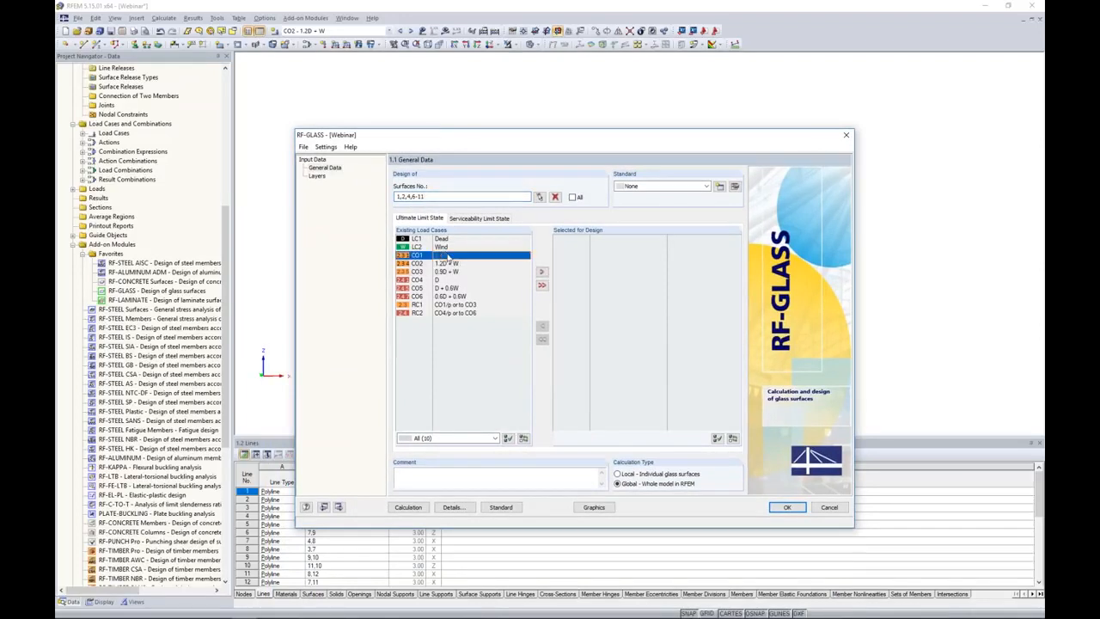
pyautogui.keyDown('shift'); pyautogui.click(443, 271); pyautogui.keyUp('shift')
pyautogui.click(541, 271)
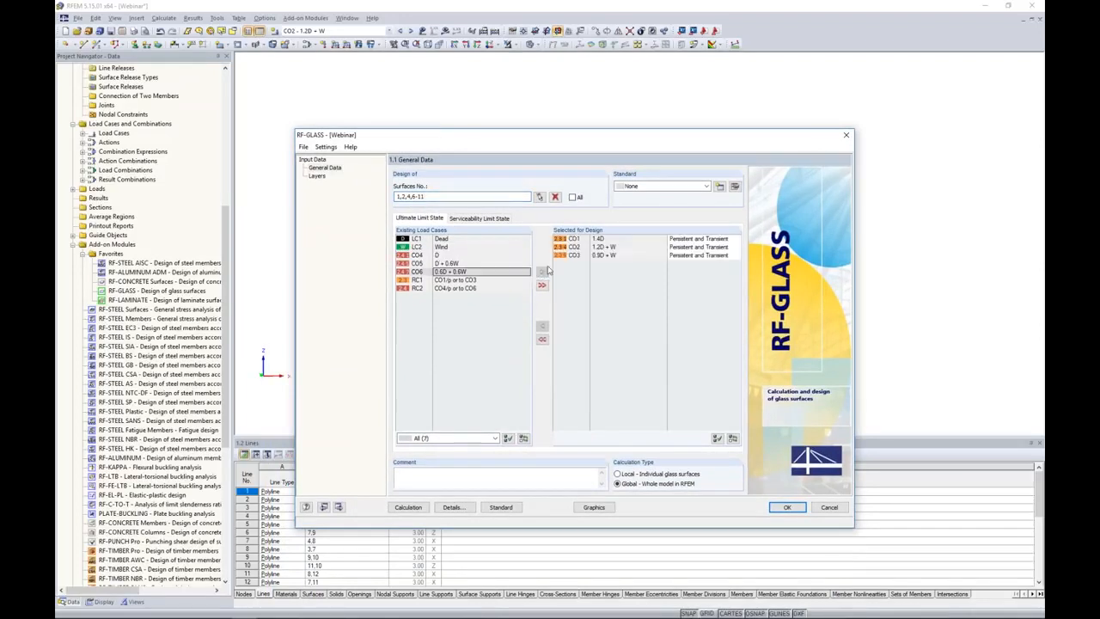
# Add load combinations CO4 to CO6 to the serviceability limit state design.
pyautogui.click(479, 217)
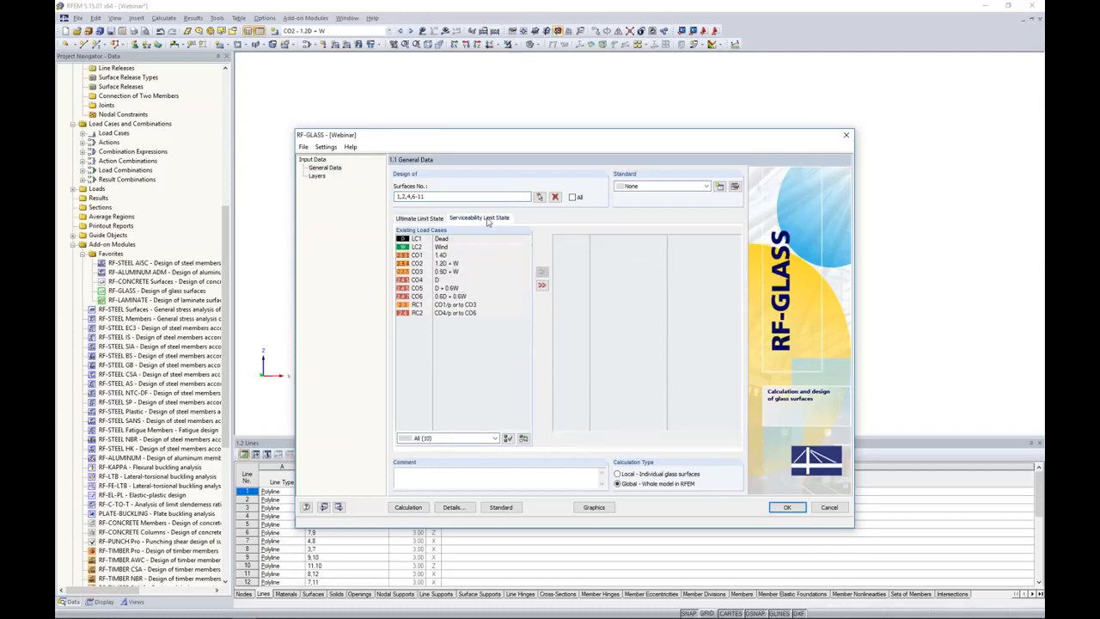
pyautogui.click(438, 279)
pyautogui.keyDown('shift'); pyautogui.click(443, 295); pyautogui.keyUp('shift')
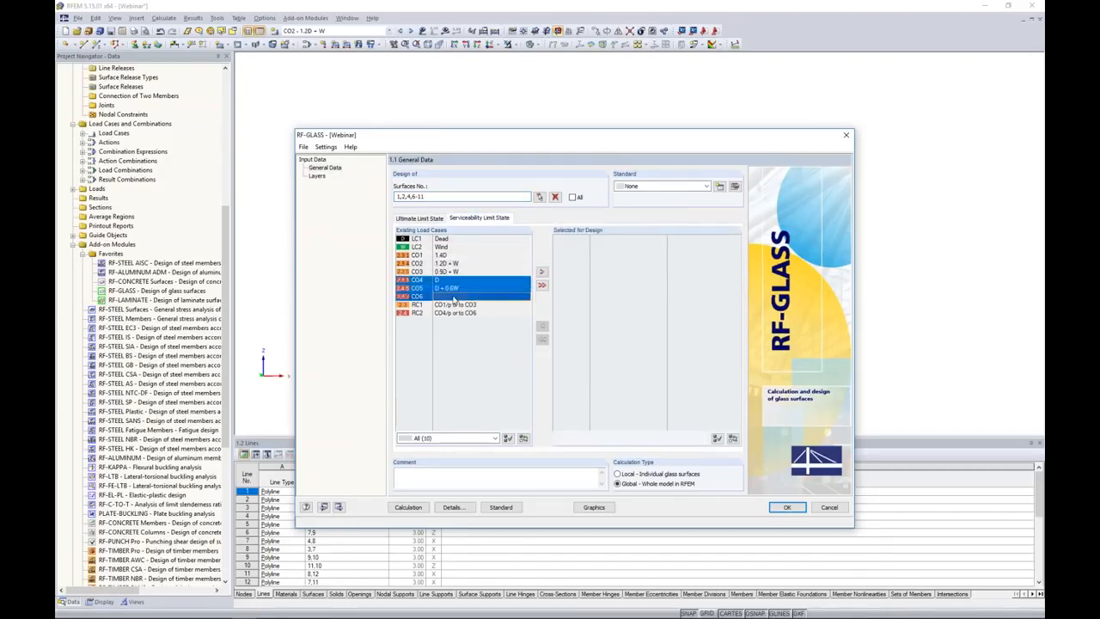
pyautogui.click(542, 272)
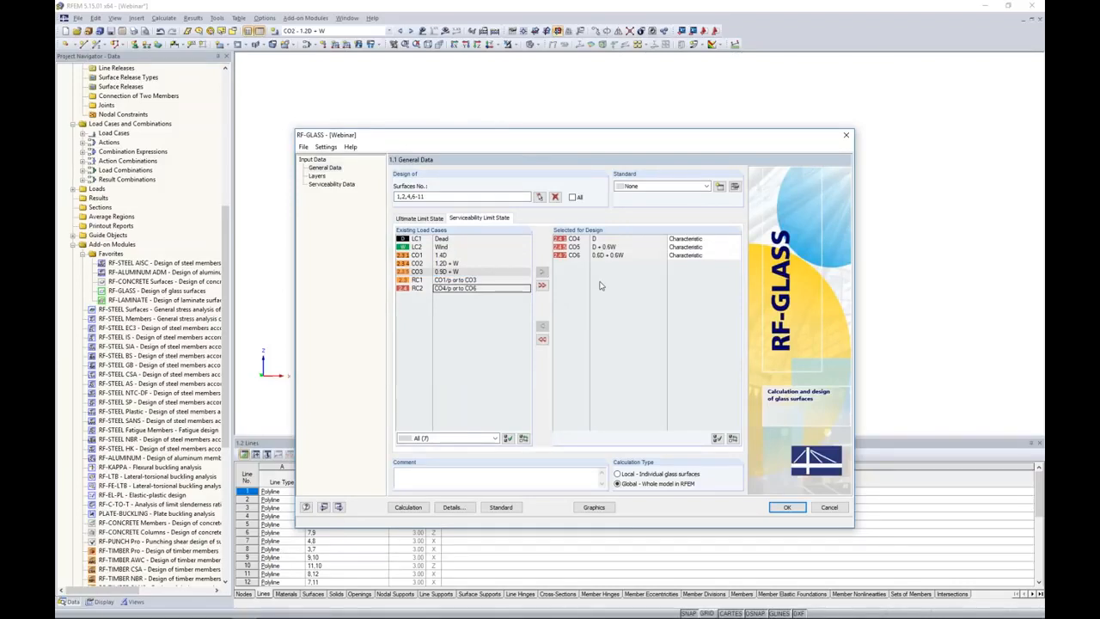
# Assign all glass surfaces of the facade to Composition 1 in the layers data.
pyautogui.click(318, 176)
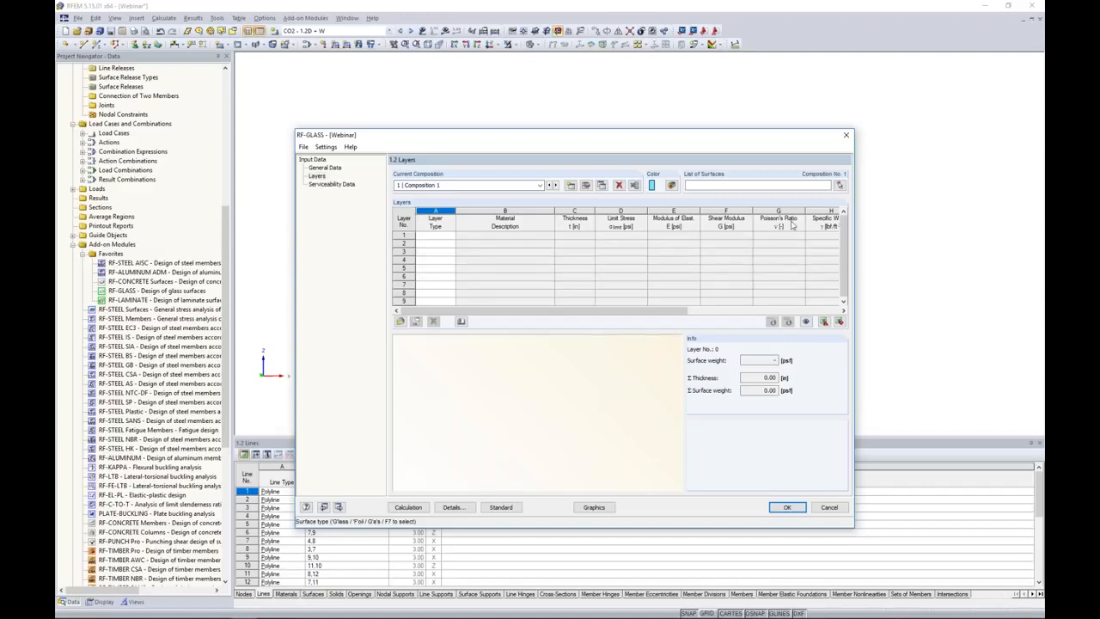
pyautogui.click(840, 187)
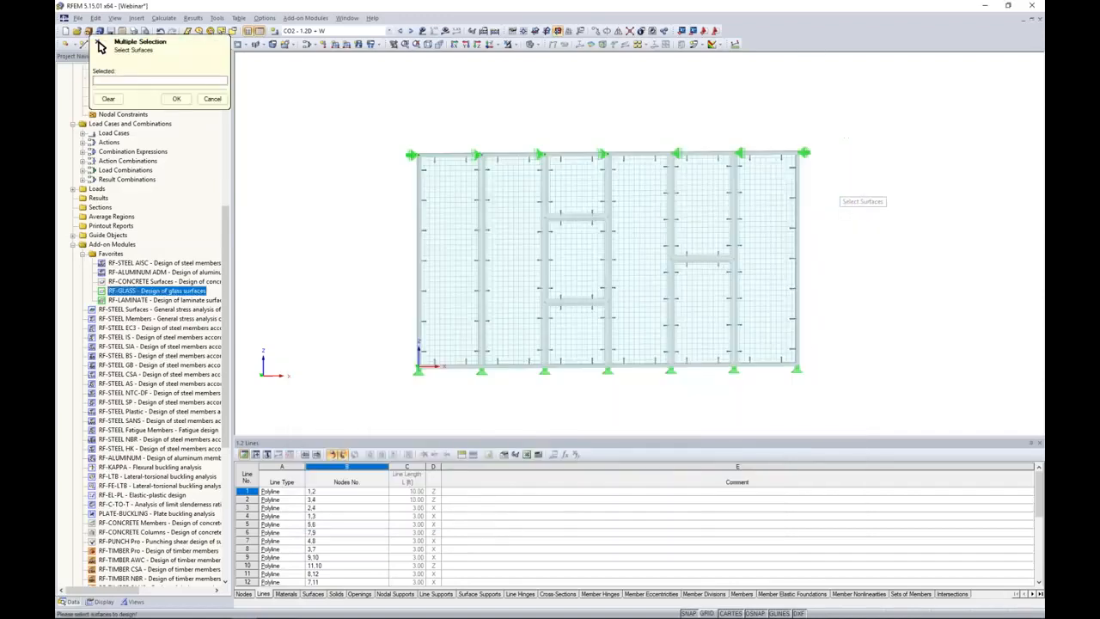
pyautogui.moveTo(839, 411); pyautogui.dragTo(402, 101)
pyautogui.click(176, 99)
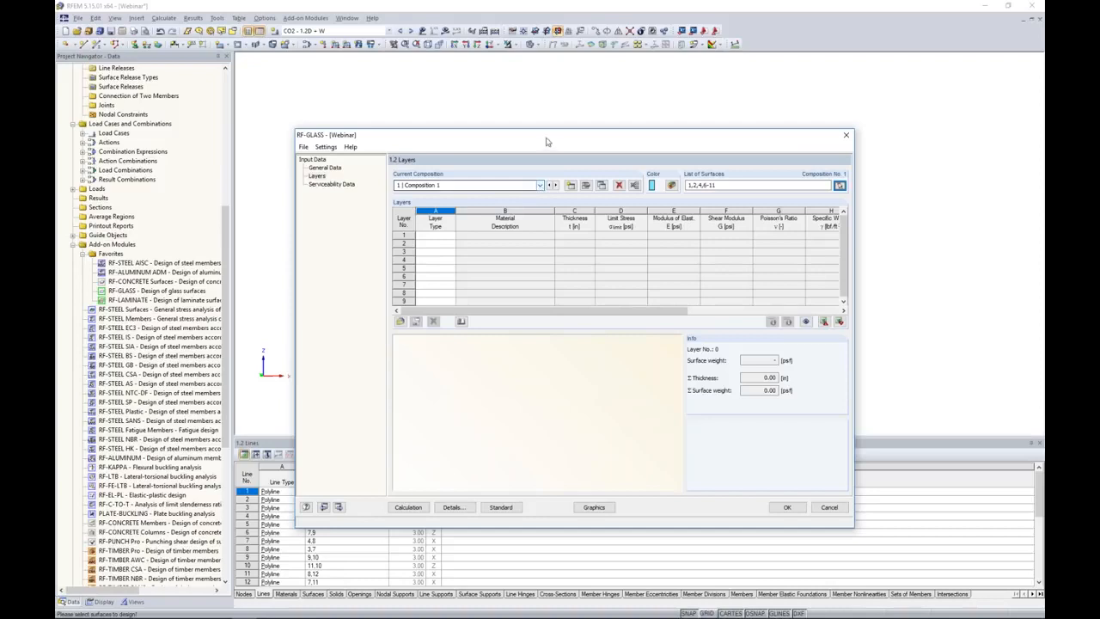
pyautogui.moveTo(545, 137); pyautogui.dragTo(551, 290)
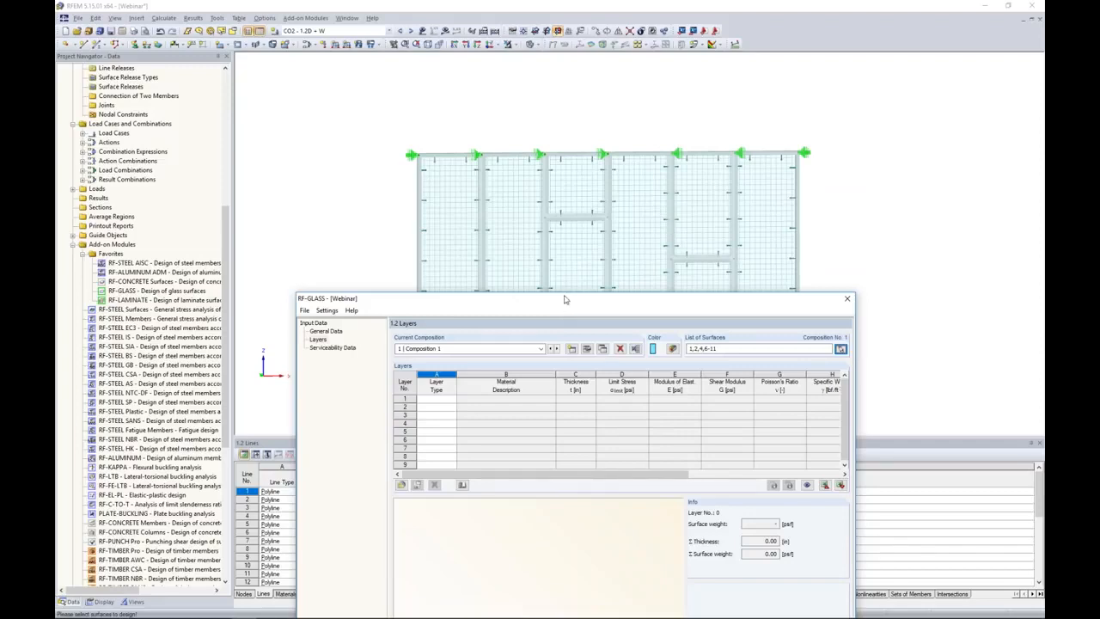
# Define the first layer of Composition 1 as type Glass.
pyautogui.moveTo(563, 299); pyautogui.dragTo(568, 149)
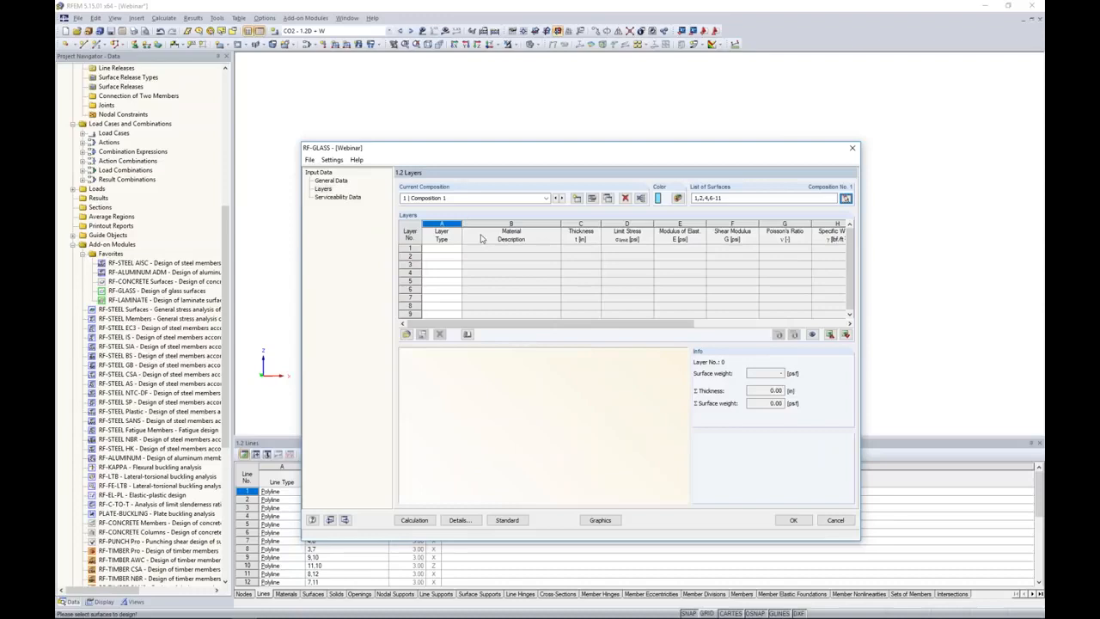
pyautogui.moveTo(507, 157); pyautogui.dragTo(518, 124)
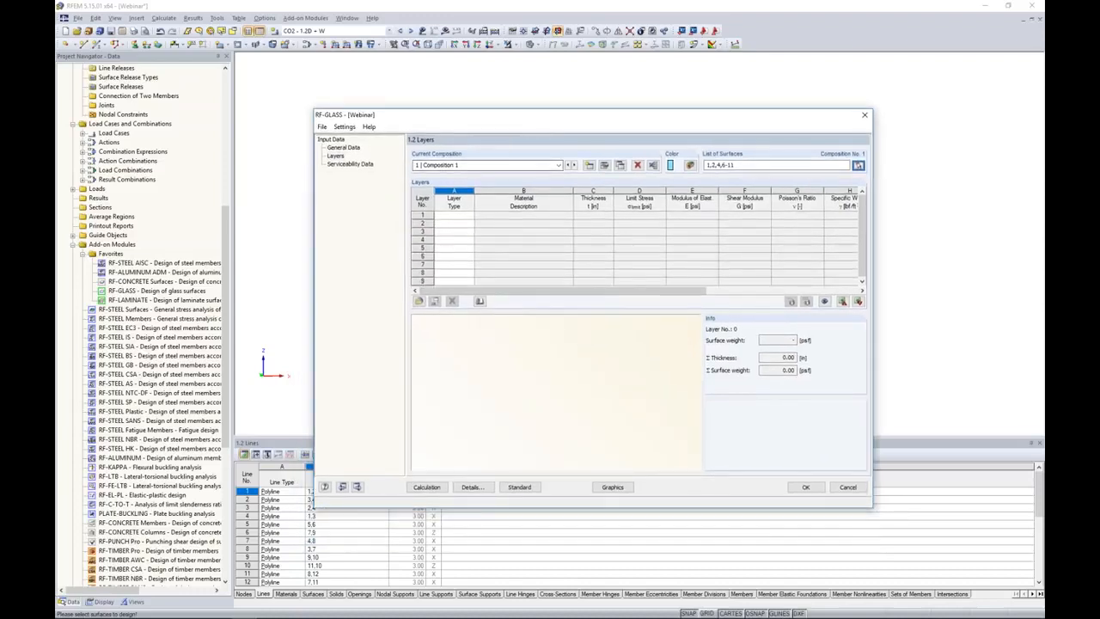
pyautogui.click(448, 215)
pyautogui.click(471, 216)
pyautogui.click(459, 227)
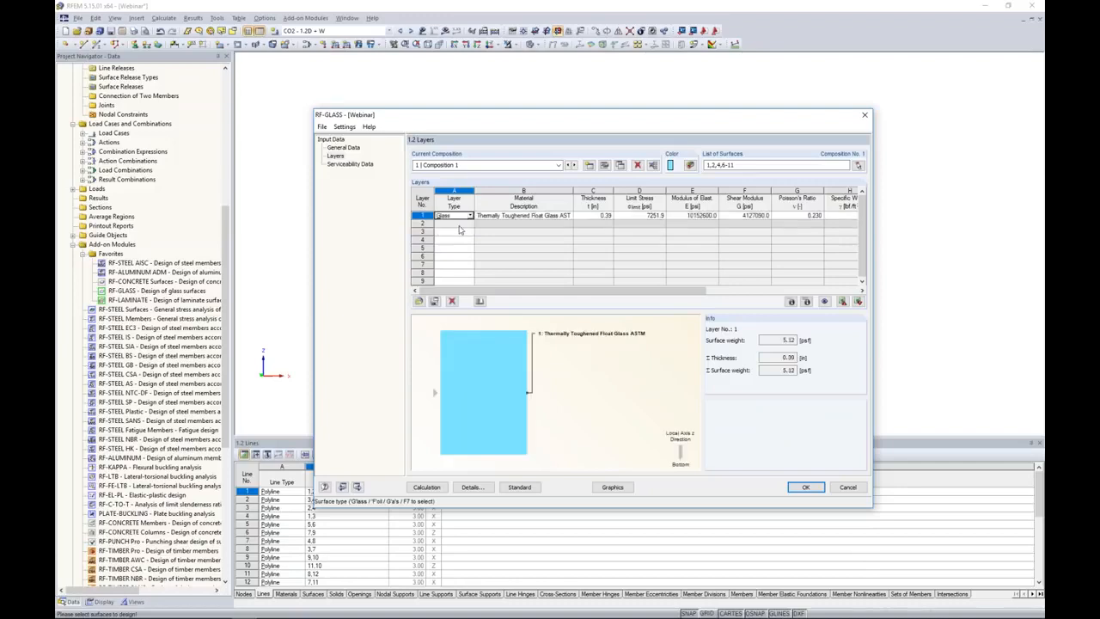
# Open the material library for layer 1 and browse the glass materials of all standards.
pyautogui.click(485, 217)
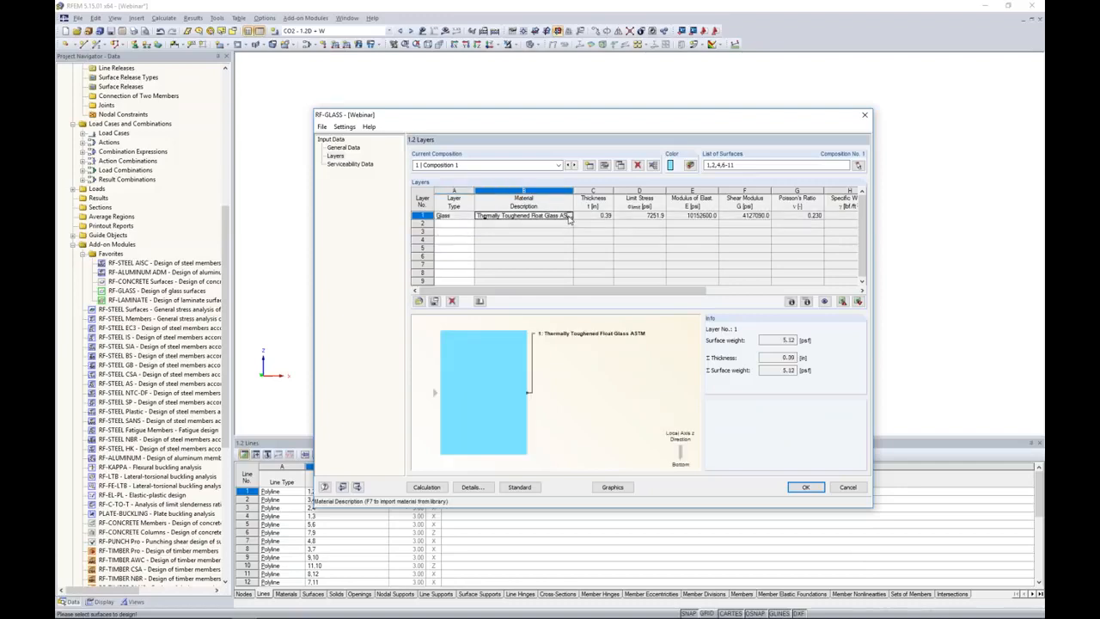
pyautogui.click(568, 217)
pyautogui.click(478, 188)
pyautogui.click(479, 197)
pyautogui.click(468, 214)
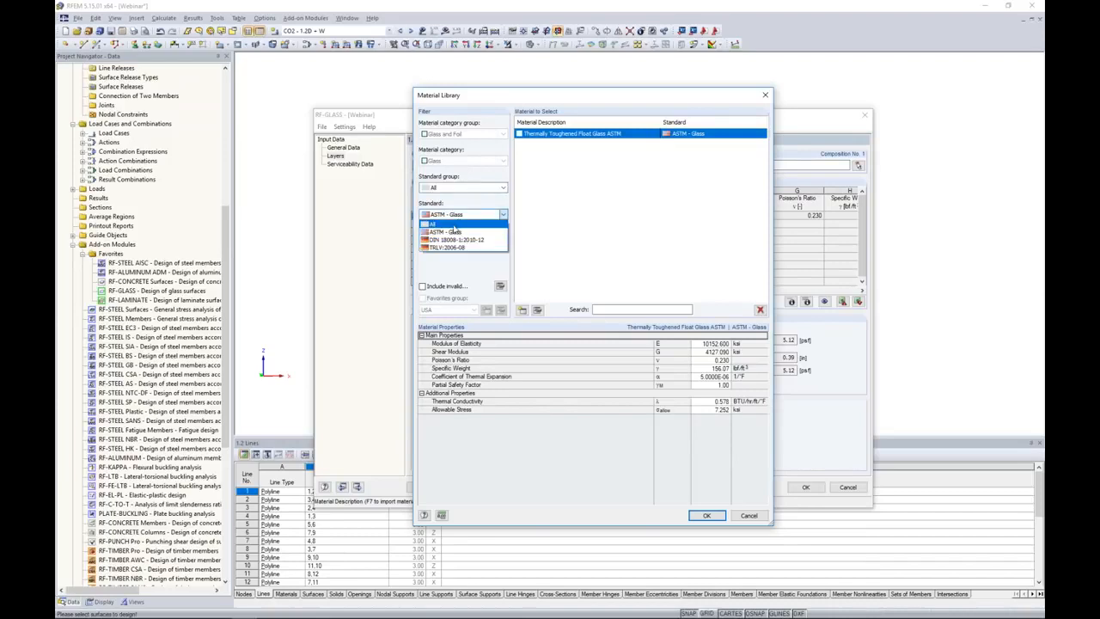
pyautogui.click(455, 225)
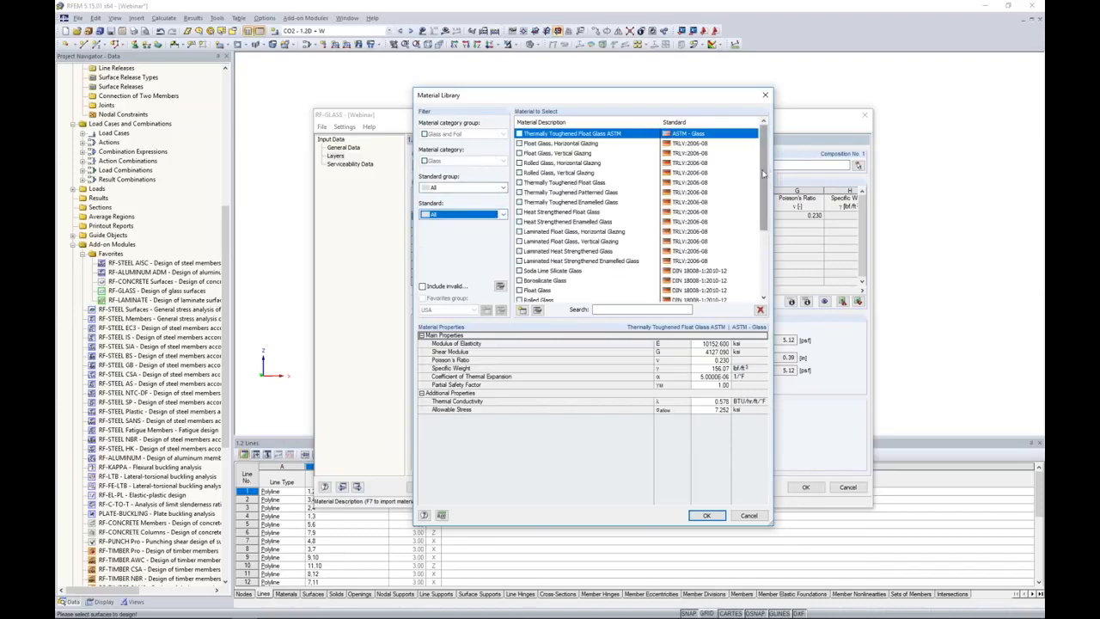
pyautogui.scroll(-3, 763, 168)
pyautogui.scroll(3, 761, 165)
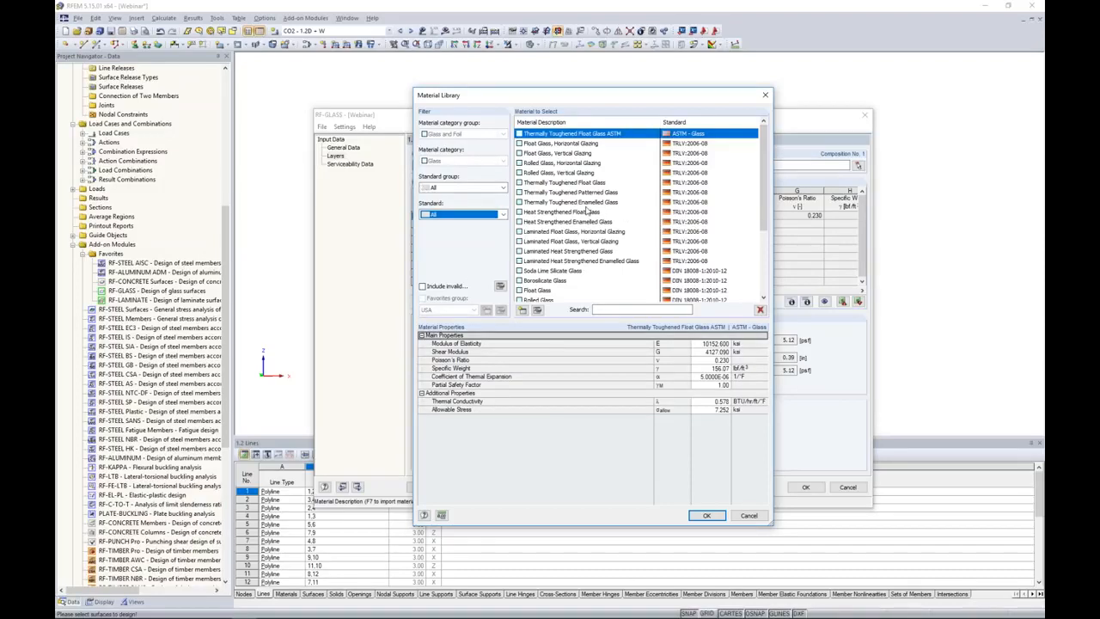
# Assign Thermally Toughened Float Glass ASTM from the ASTM - Glass standard to layer 1 and set its thickness to 0.12 in.
pyautogui.click(461, 189)
pyautogui.click(455, 209)
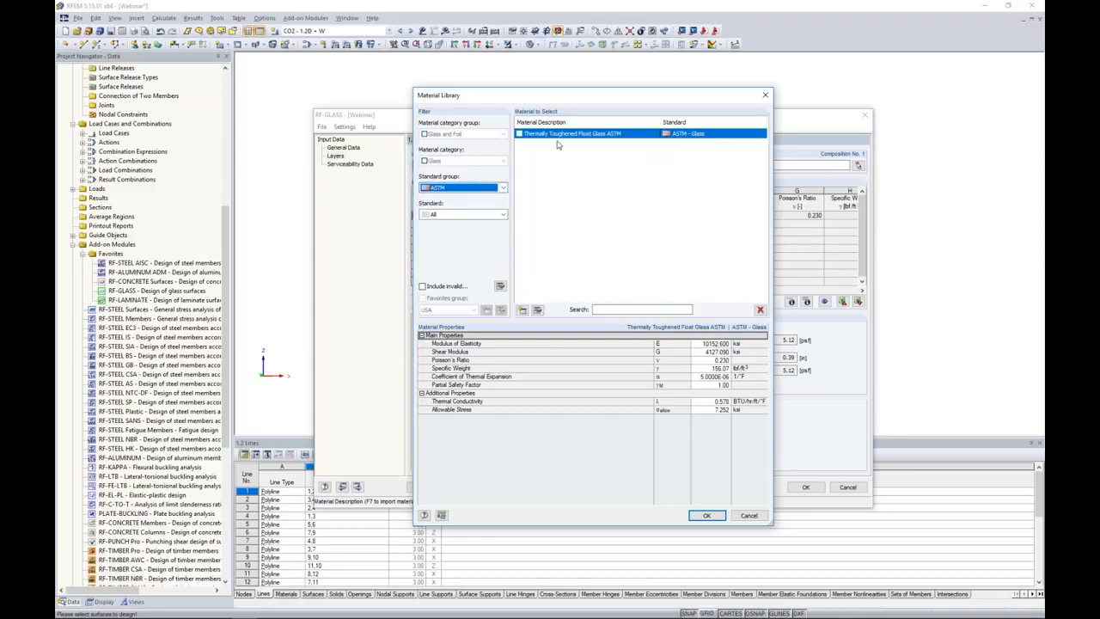
pyautogui.click(472, 214)
pyautogui.click(461, 236)
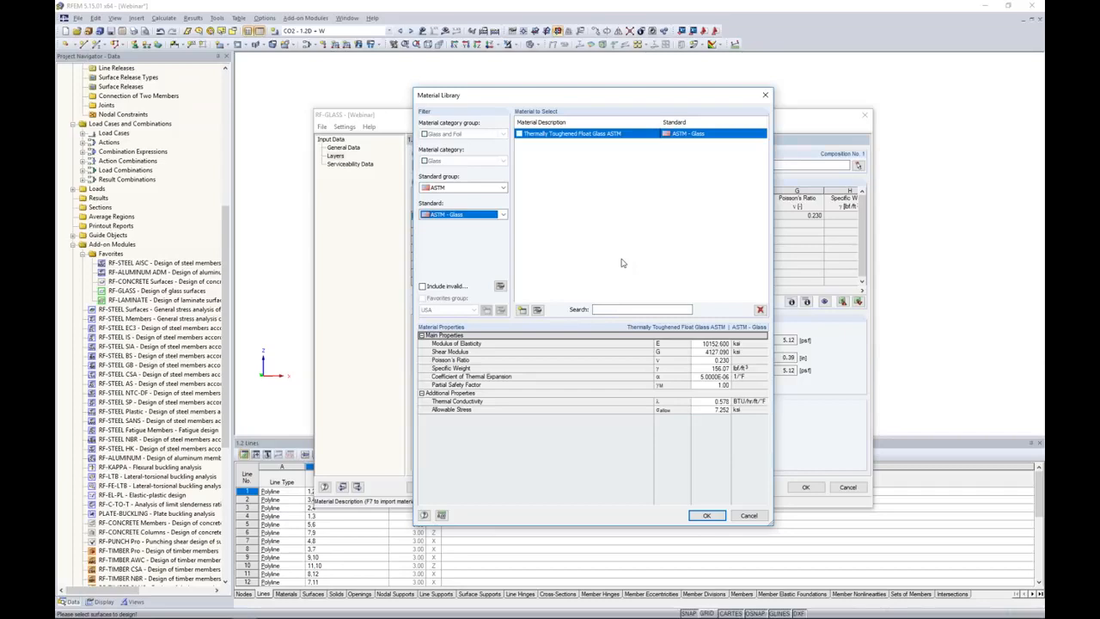
pyautogui.click(706, 516)
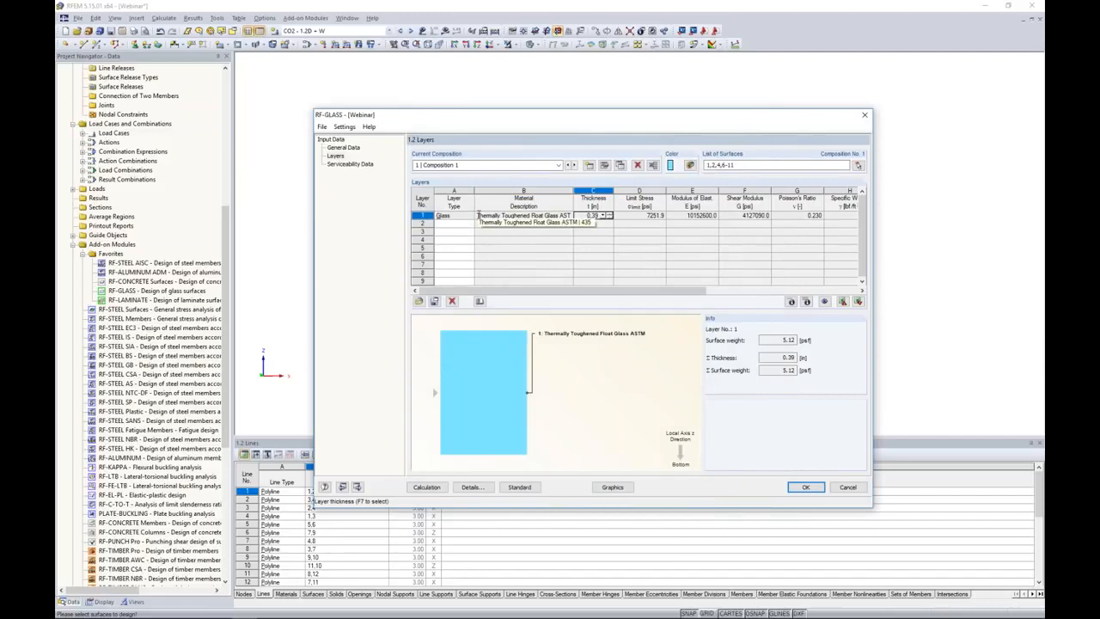
pyautogui.write('0.12')
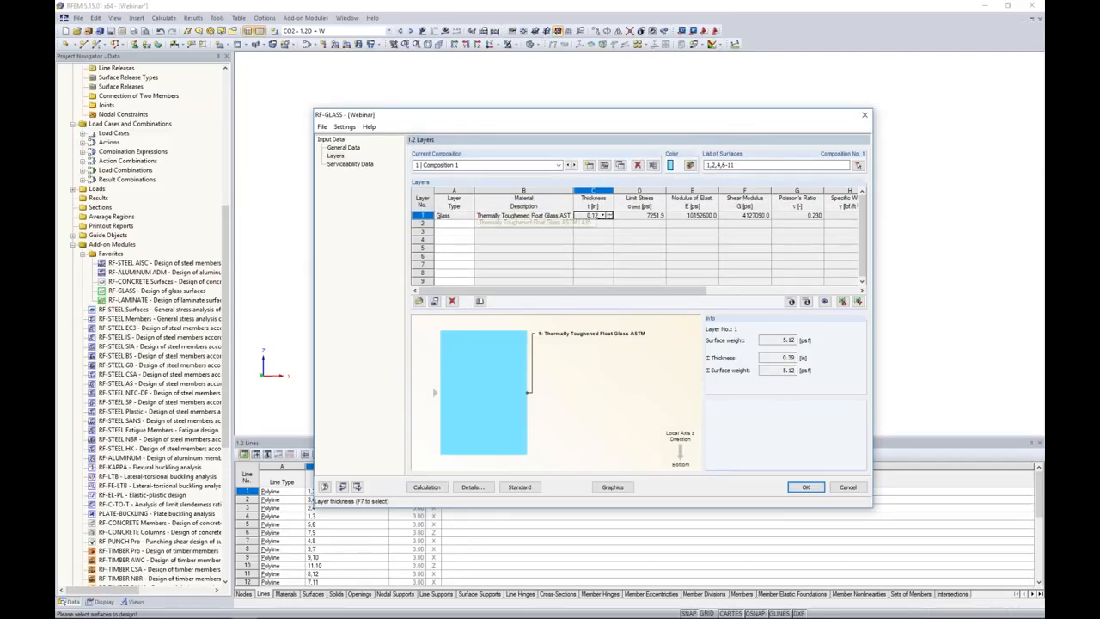
pyautogui.press('Tab')
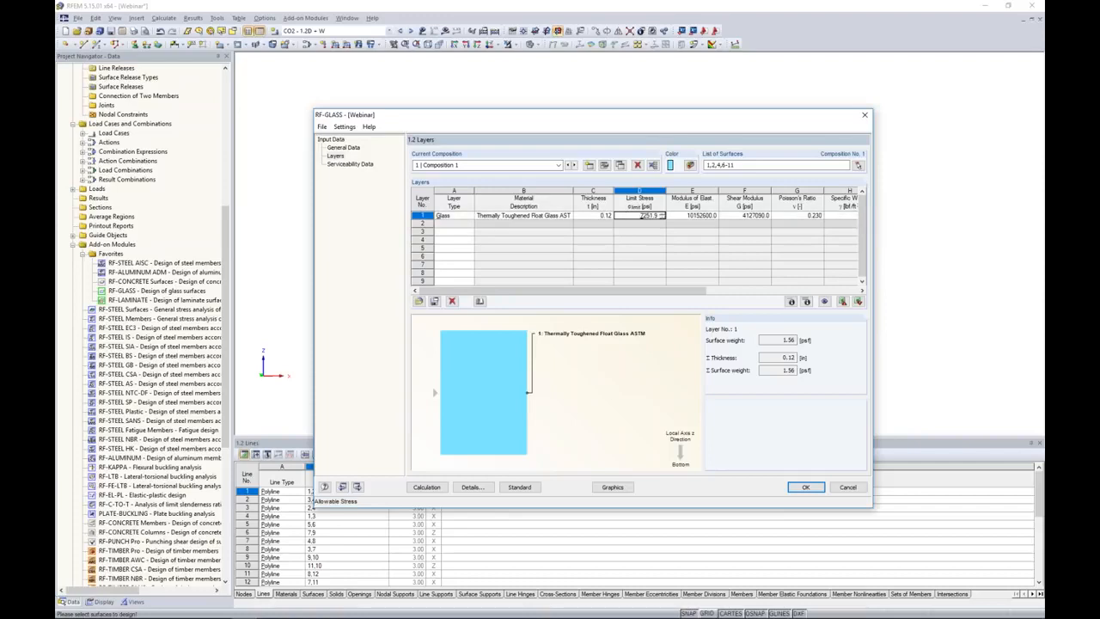
# Add a Foil as layer 2 with the ASTM library material Polymer Interlayer SentryGlas Plus 20 °C / 1 hr.
pyautogui.click(455, 223)
pyautogui.click(469, 224)
pyautogui.click(441, 239)
pyautogui.click(524, 224)
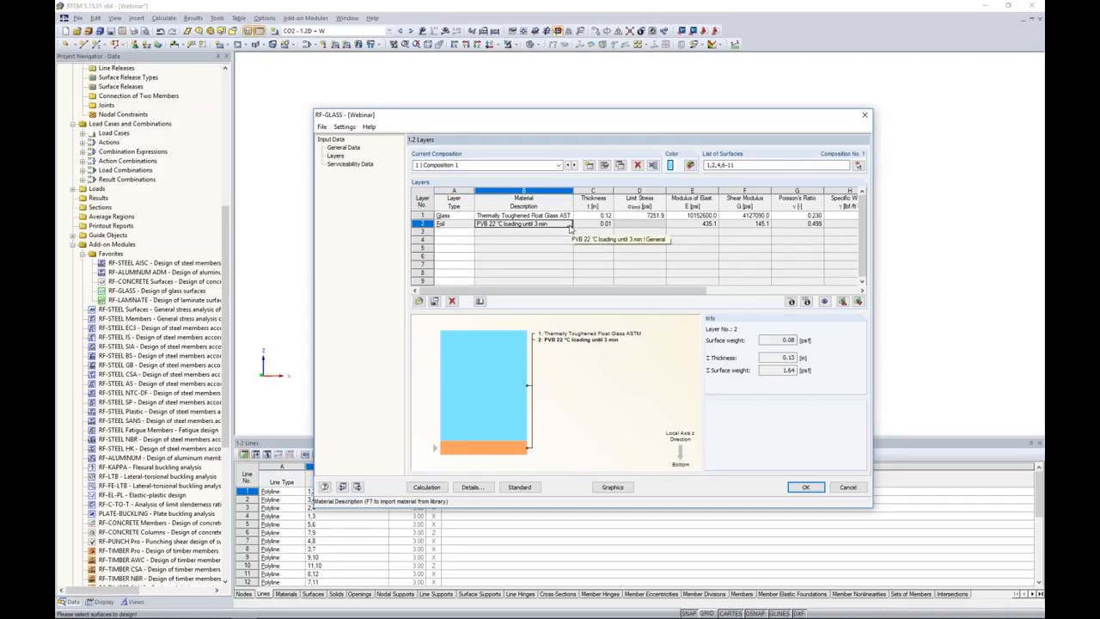
pyautogui.click(569, 223)
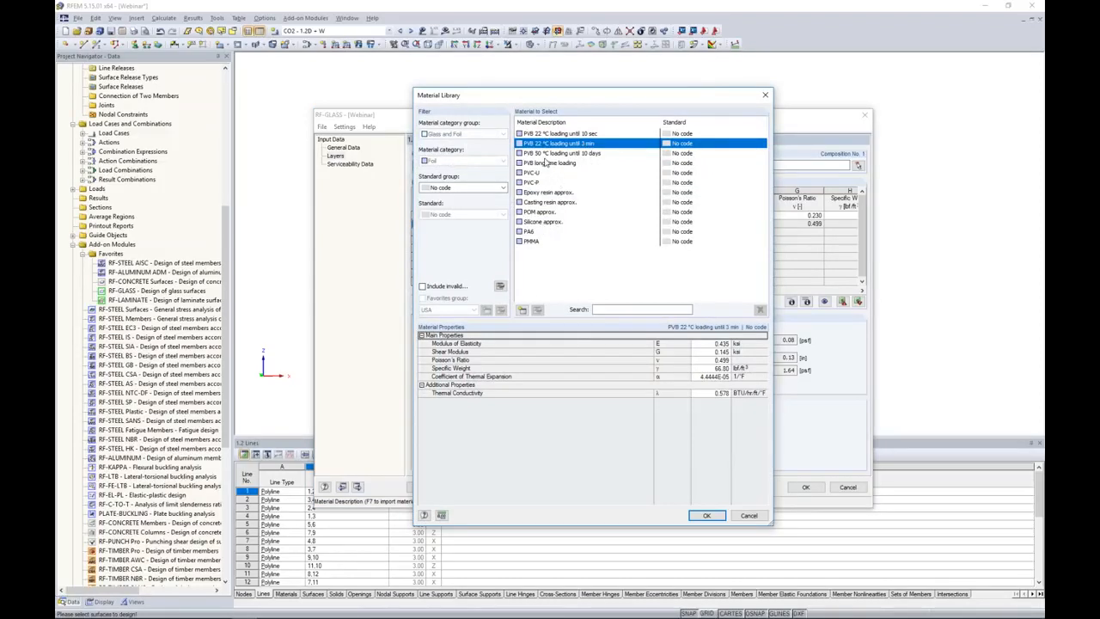
pyautogui.click(458, 187)
pyautogui.click(438, 210)
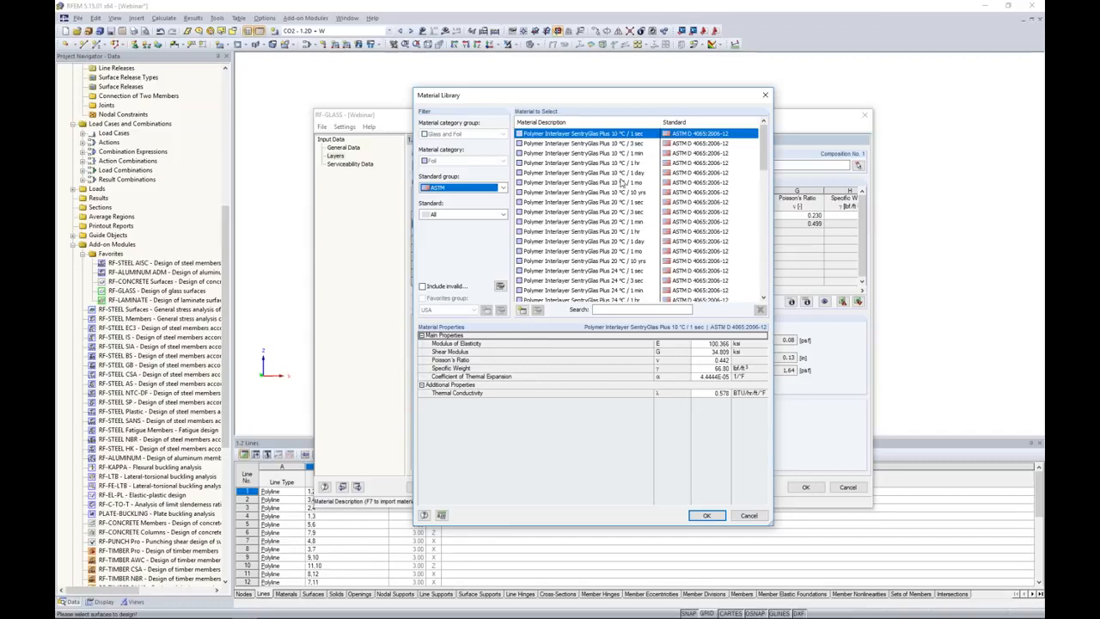
pyautogui.click(589, 233)
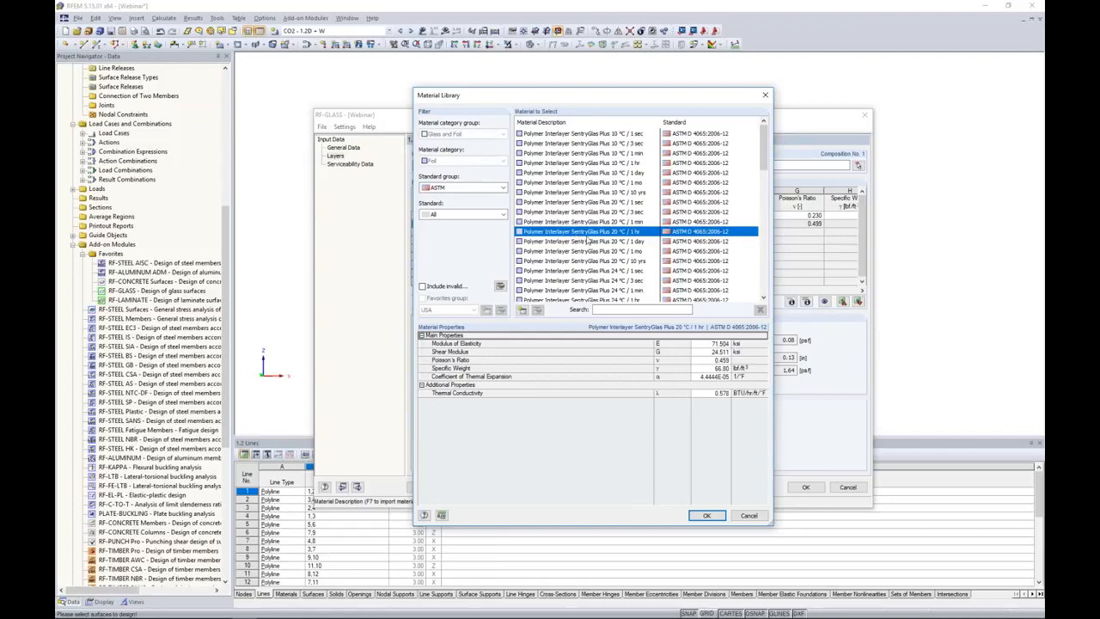
pyautogui.click(703, 517)
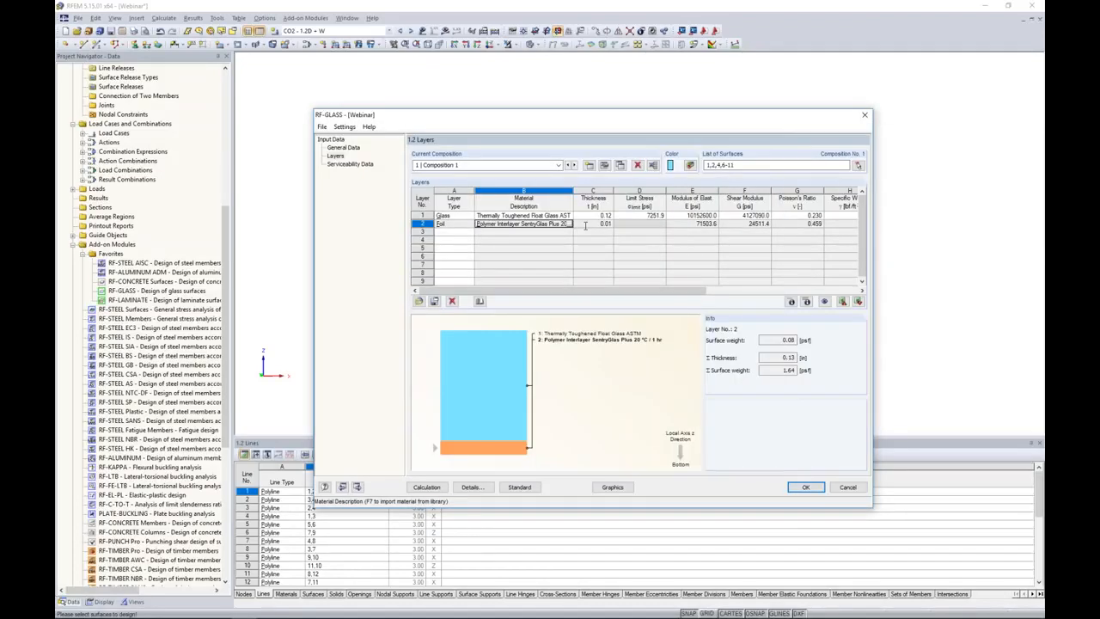
# Add a third layer of type Glass after the foil in Composition 1.
pyautogui.click(461, 234)
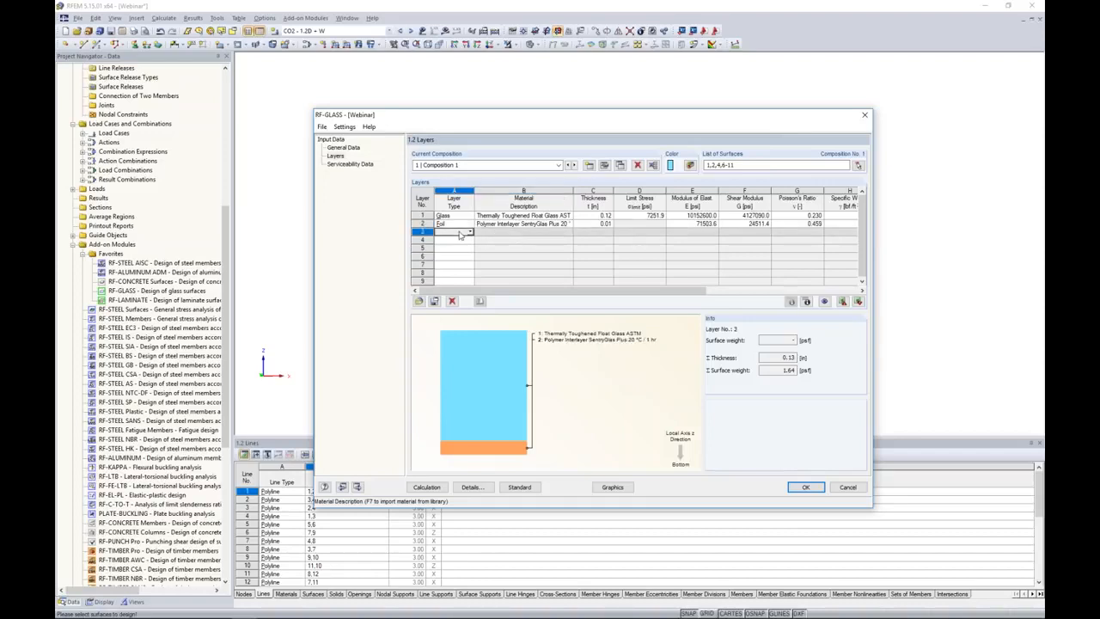
pyautogui.click(471, 233)
pyautogui.click(456, 240)
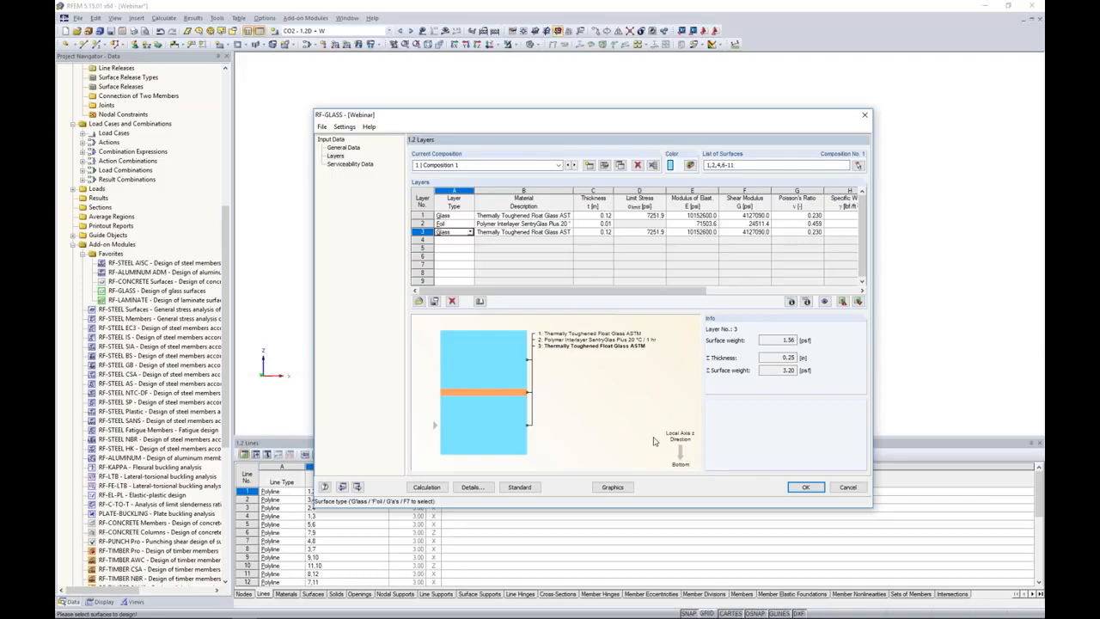
pyautogui.moveTo(622, 122); pyautogui.dragTo(823, 124)
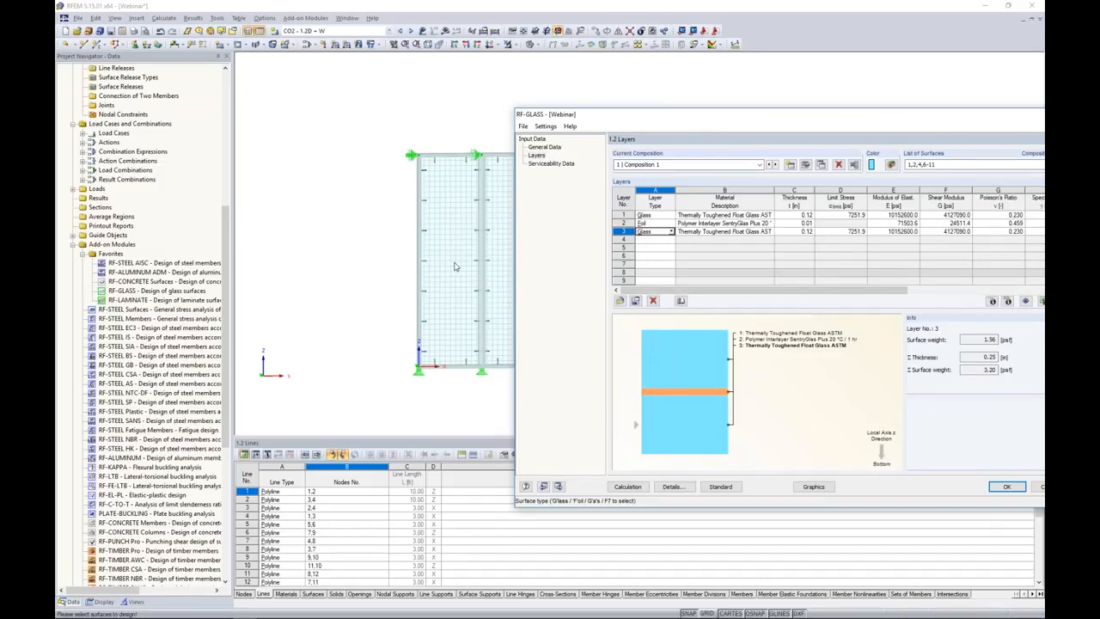
pyautogui.moveTo(773, 116); pyautogui.dragTo(606, 90)
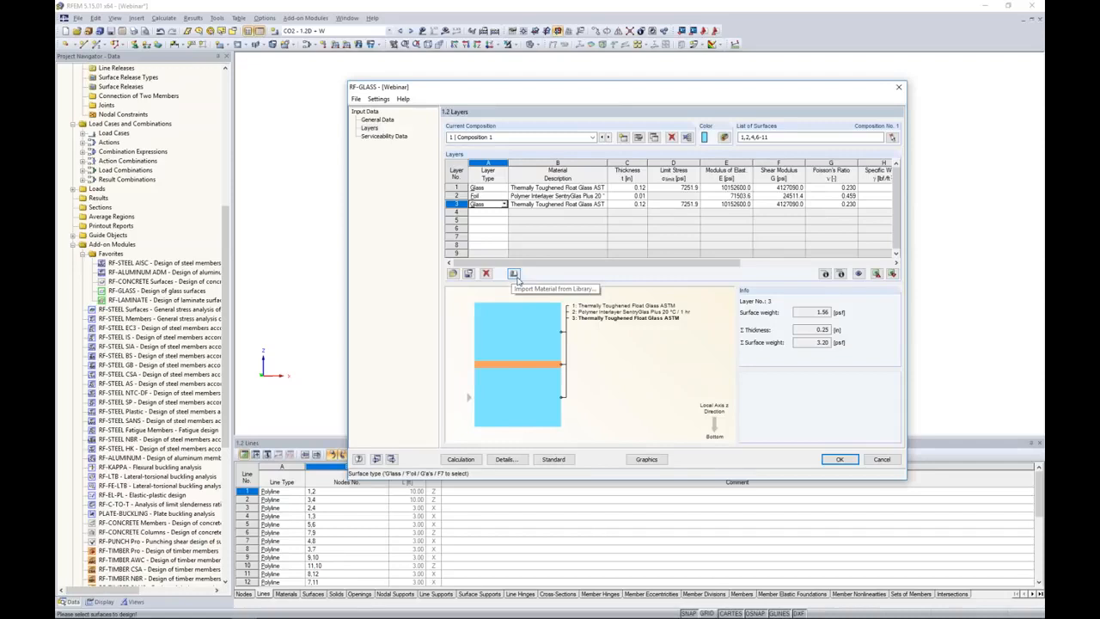
# Examine the partial stiffness matrix elements of layer 1 and the extended stiffness matrix elements of surface 1.
pyautogui.click(602, 187)
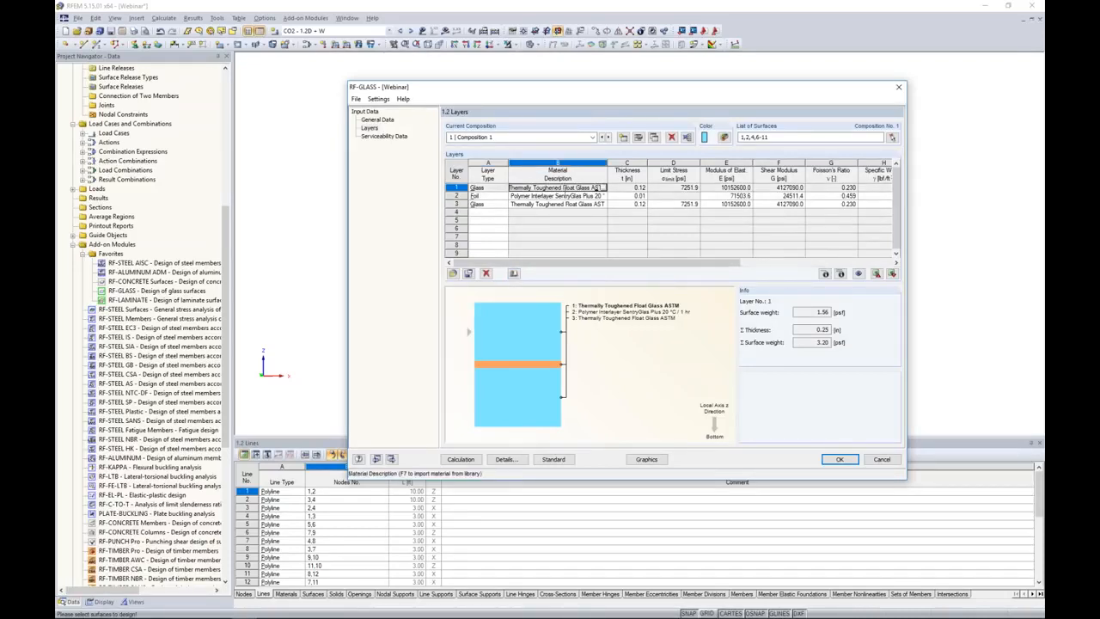
pyautogui.click(825, 274)
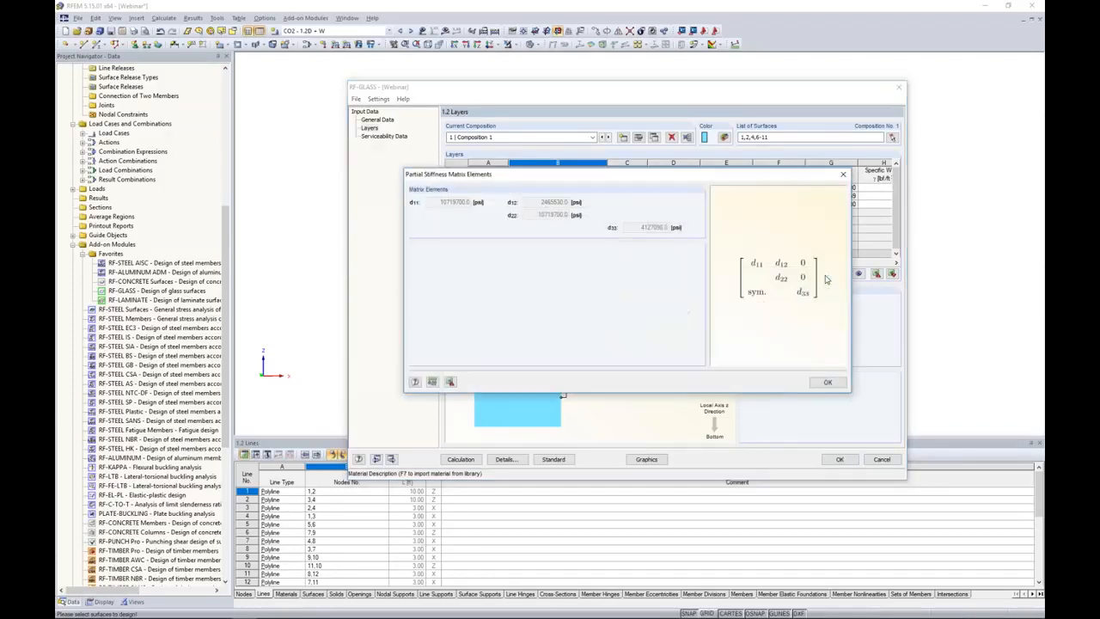
pyautogui.moveTo(698, 174); pyautogui.dragTo(658, 247)
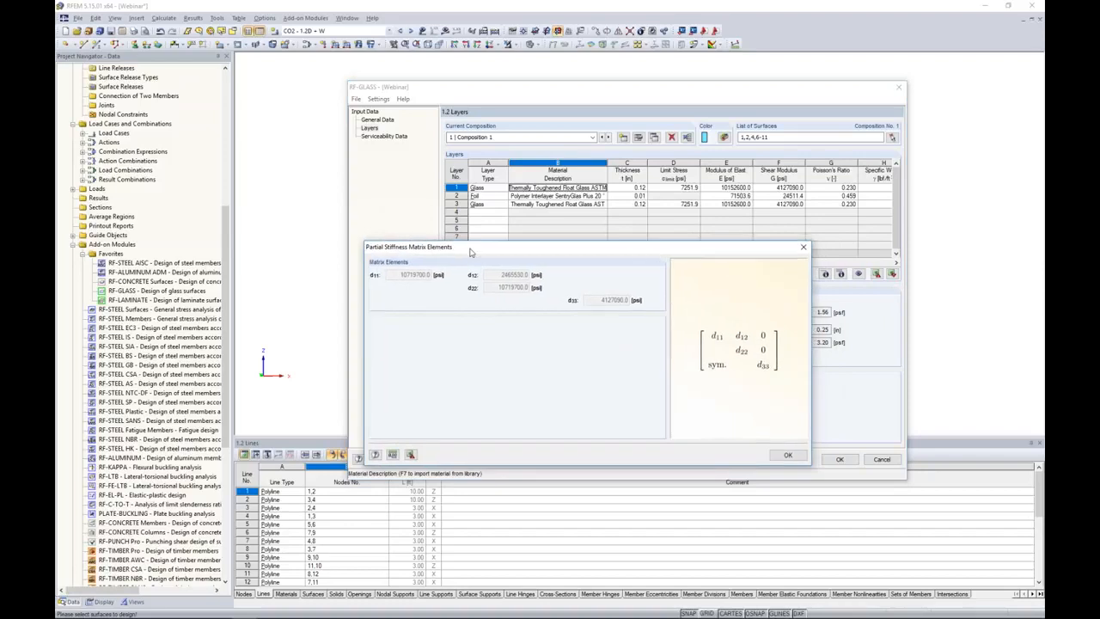
pyautogui.click(804, 247)
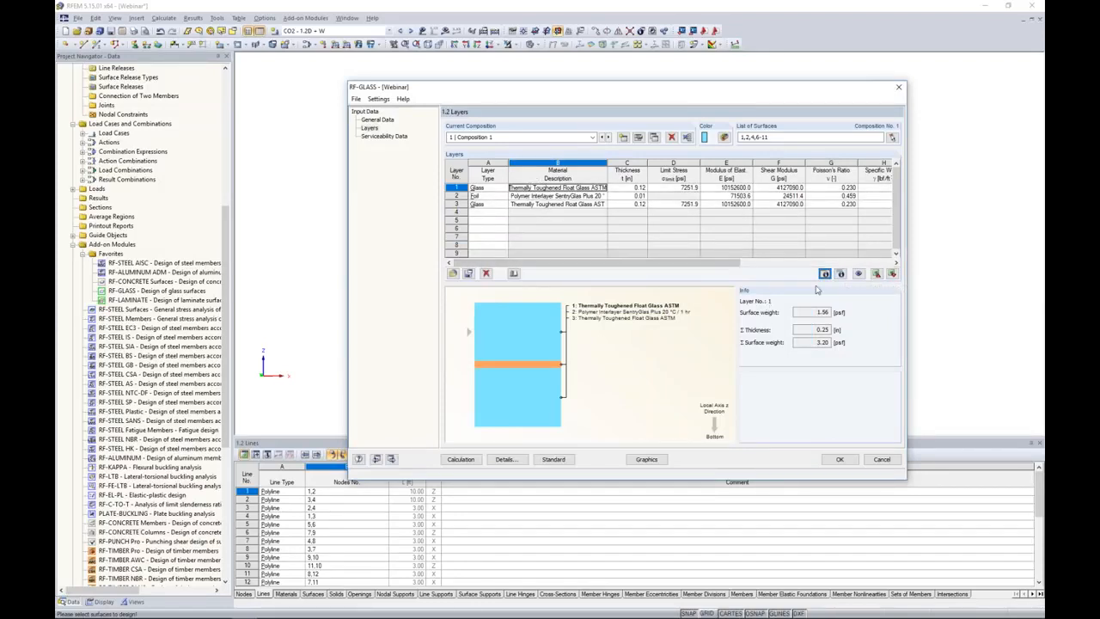
pyautogui.click(840, 273)
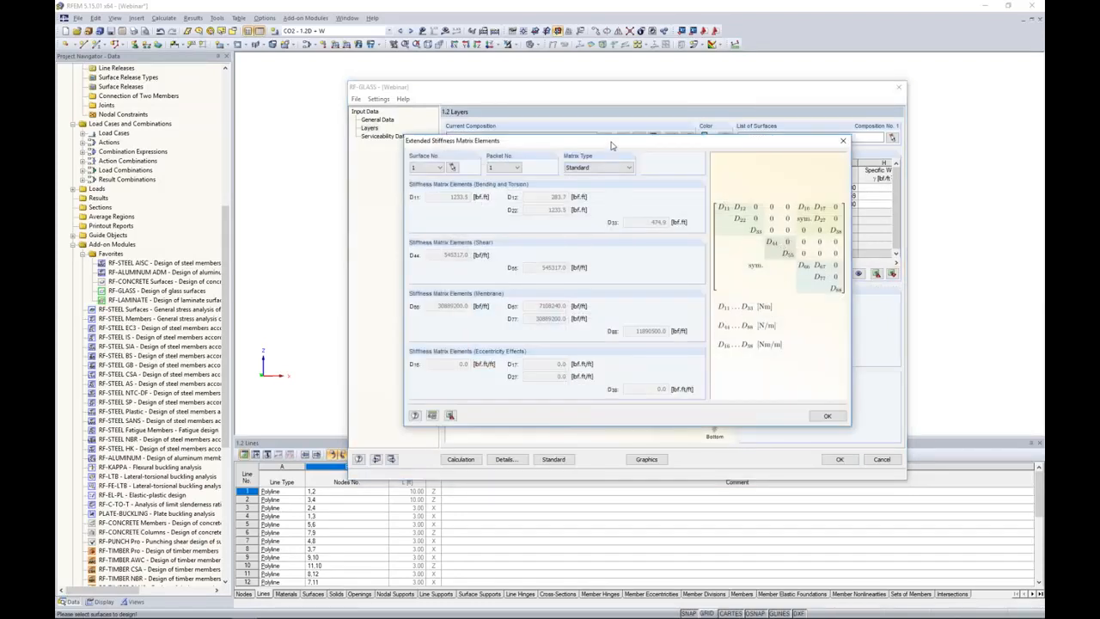
pyautogui.moveTo(561, 180); pyautogui.dragTo(549, 209)
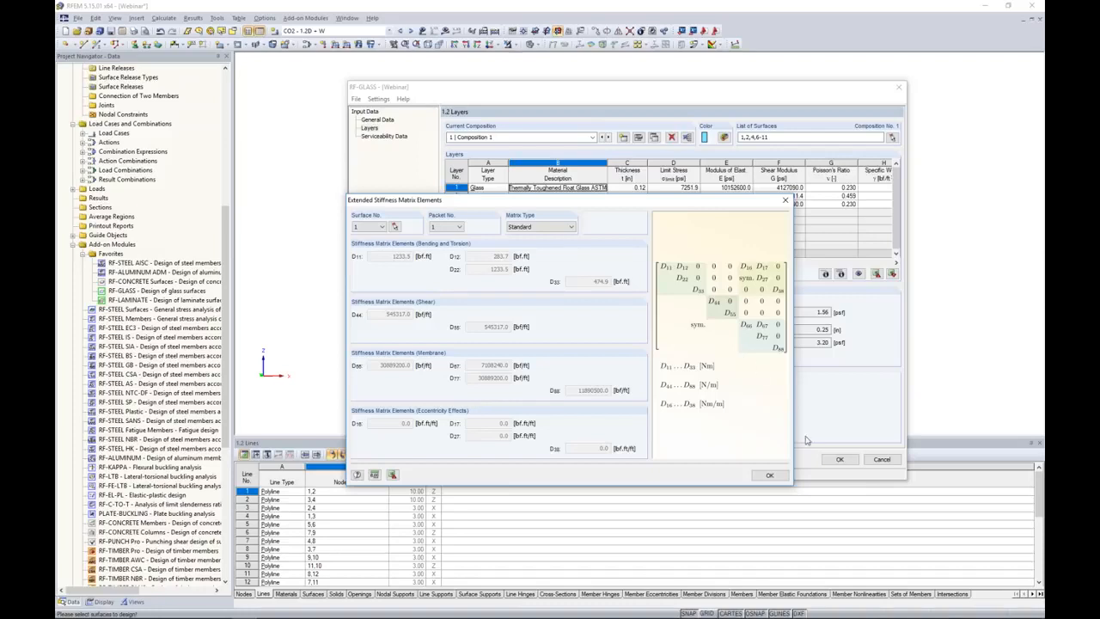
pyautogui.click(768, 475)
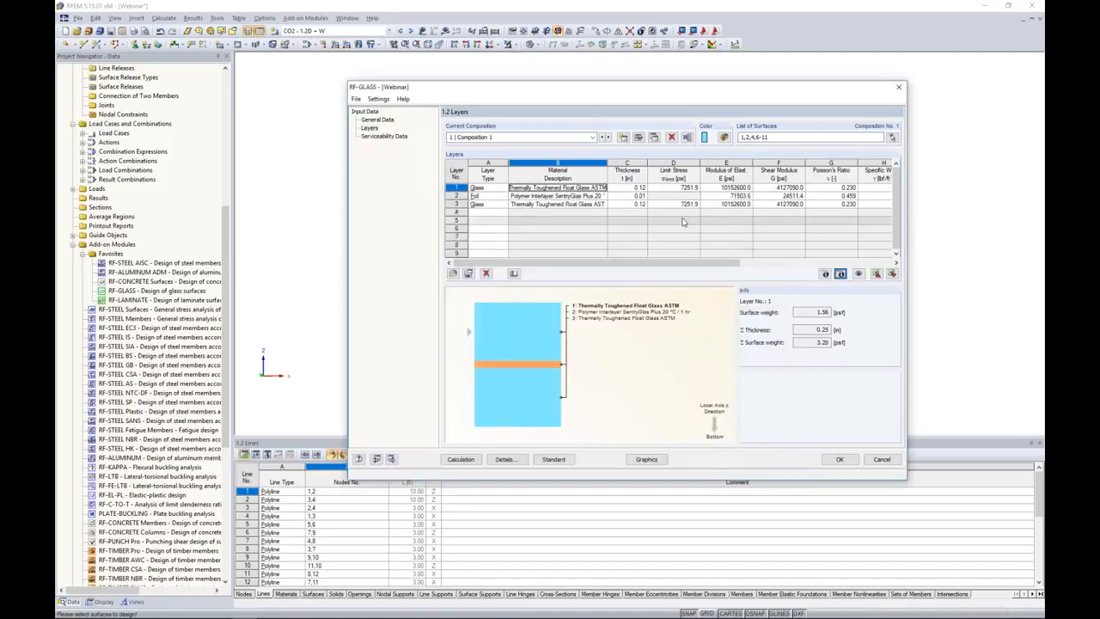
# Review the calculation options in the details of Composition 1 and accept them with Consider coupling enabled.
pyautogui.click(638, 139)
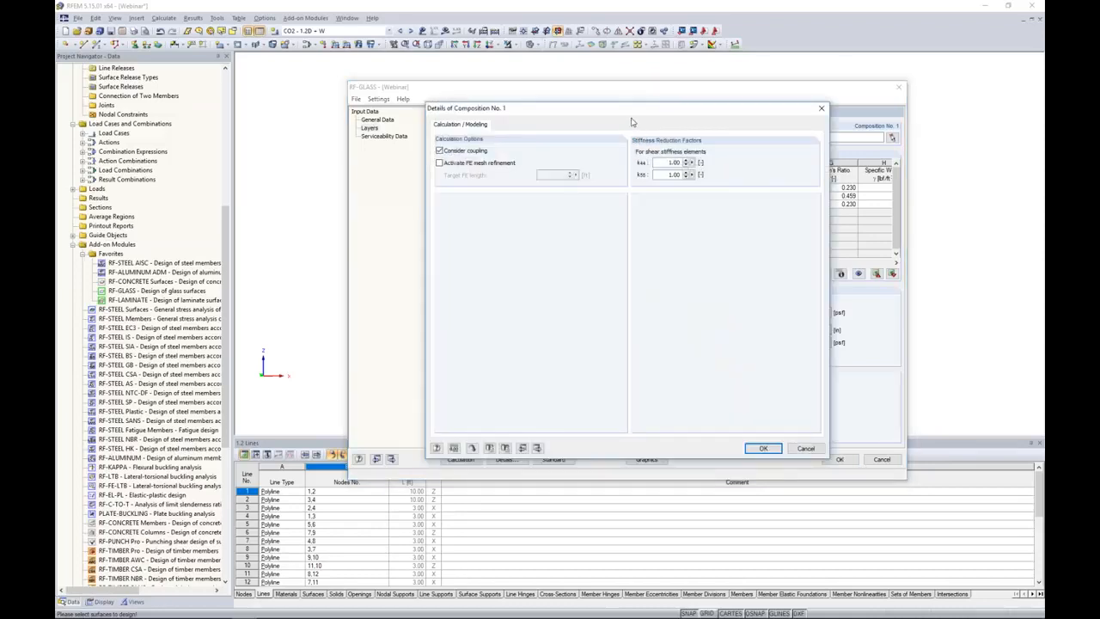
pyautogui.moveTo(595, 105); pyautogui.dragTo(591, 160)
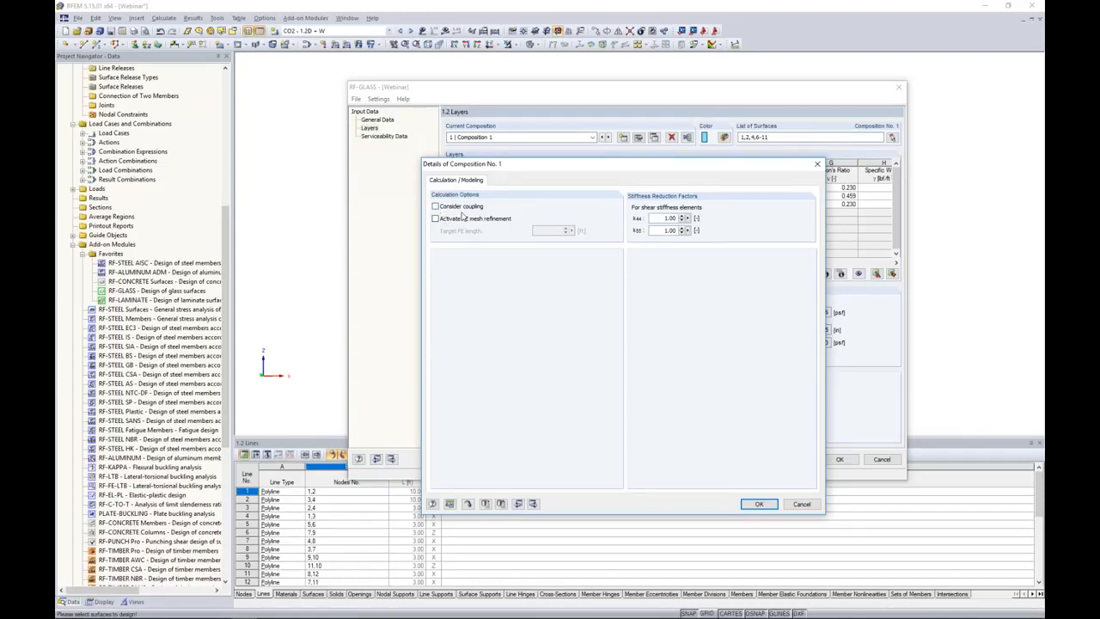
pyautogui.click(436, 207)
pyautogui.click(759, 503)
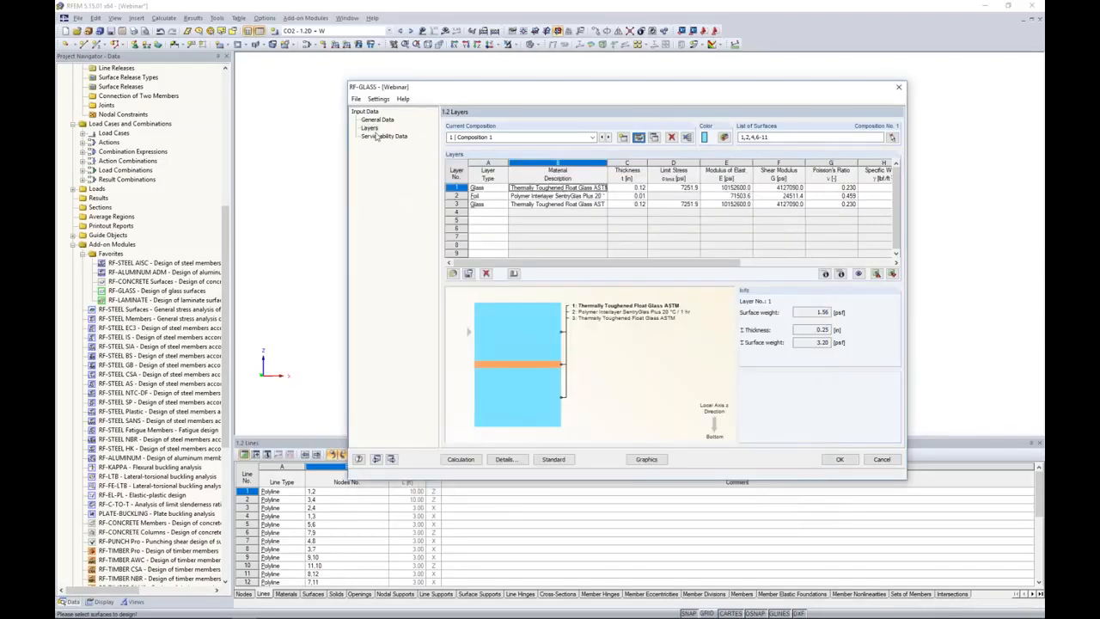
# Assign all glass surfaces of the facade to the first reference length row of the serviceability data.
pyautogui.click(378, 137)
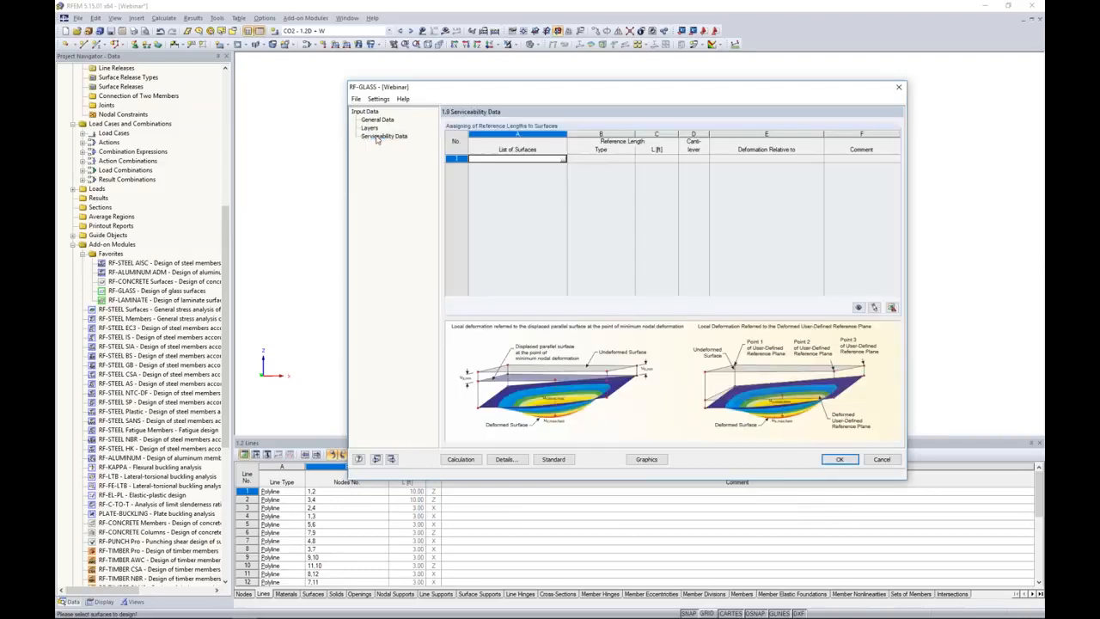
pyautogui.click(563, 160)
pyautogui.click(563, 160)
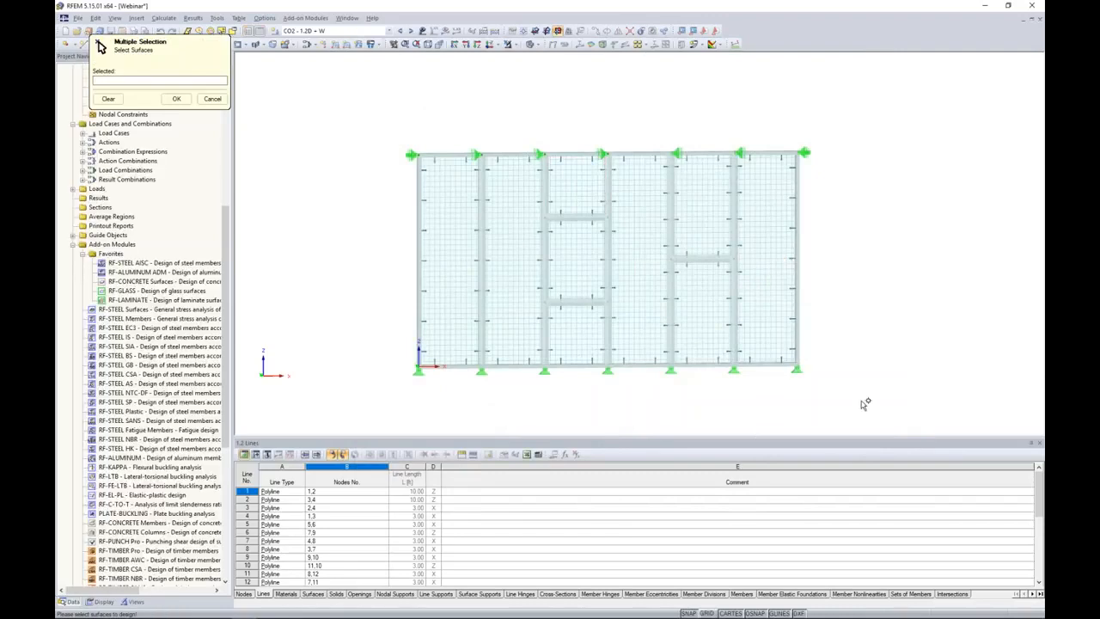
pyautogui.moveTo(834, 394); pyautogui.dragTo(395, 128)
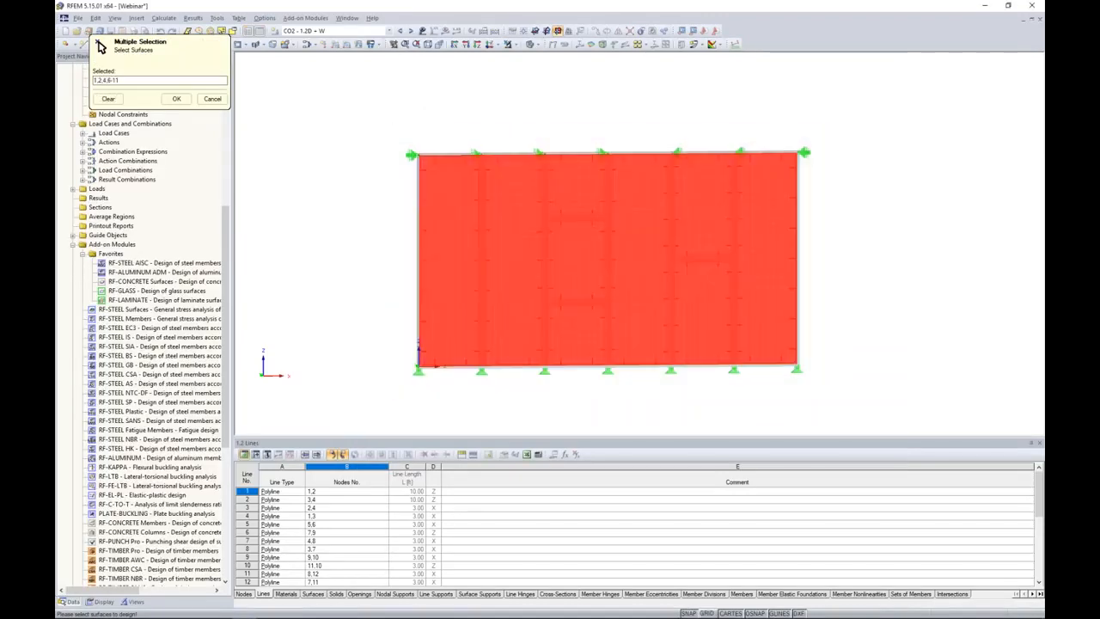
pyautogui.click(176, 99)
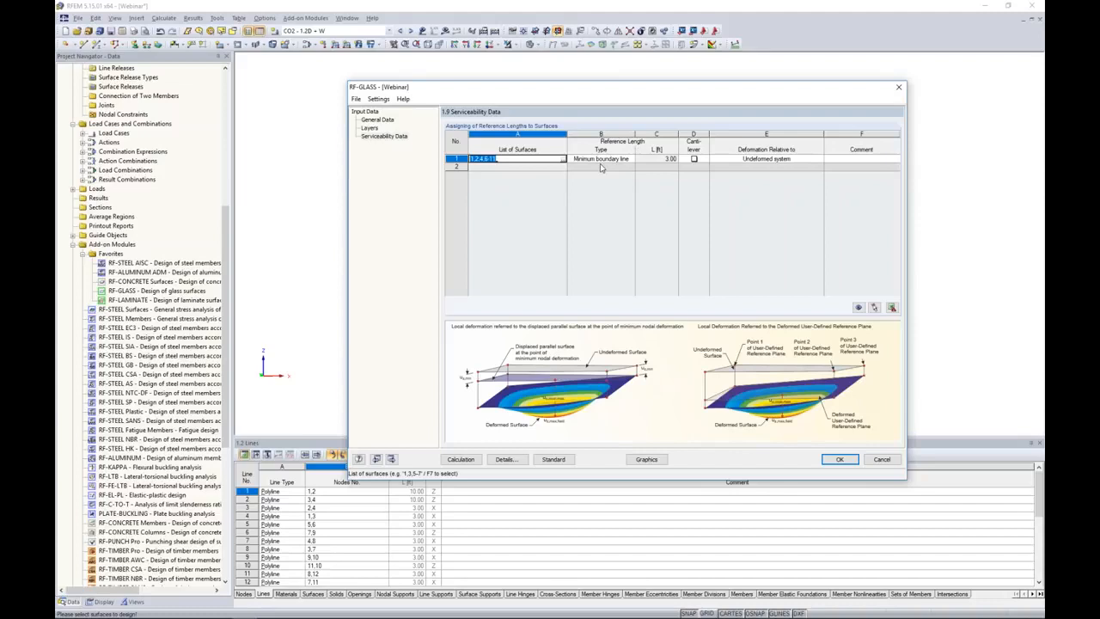
# Set the reference length type of the first serviceability row to Maximum boundary line and keep deformation relative to the undeformed system.
pyautogui.click(602, 160)
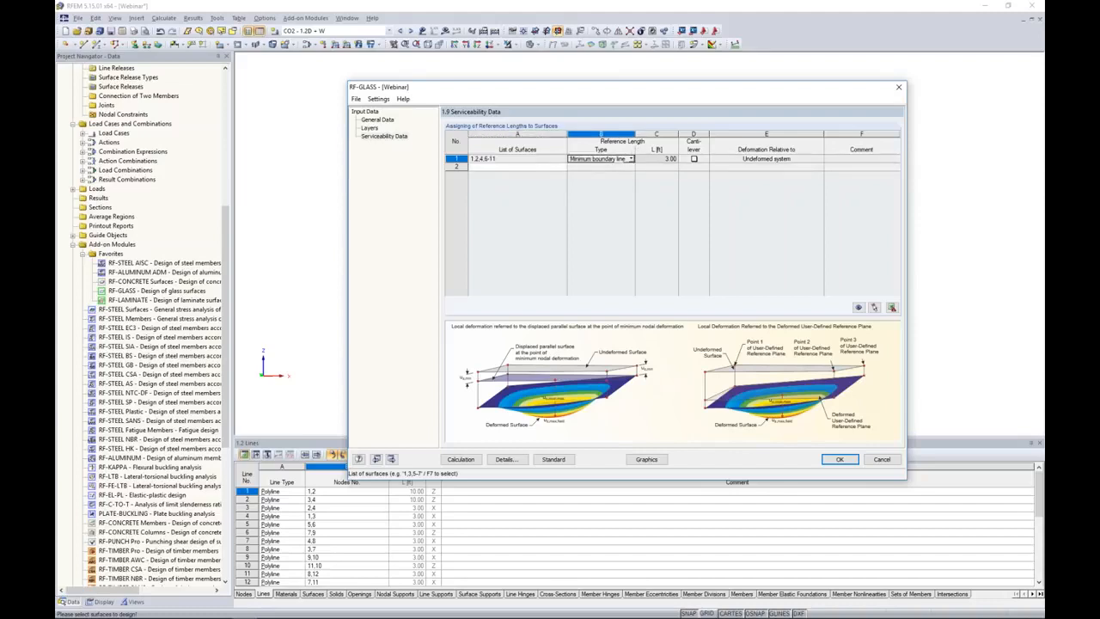
pyautogui.click(631, 159)
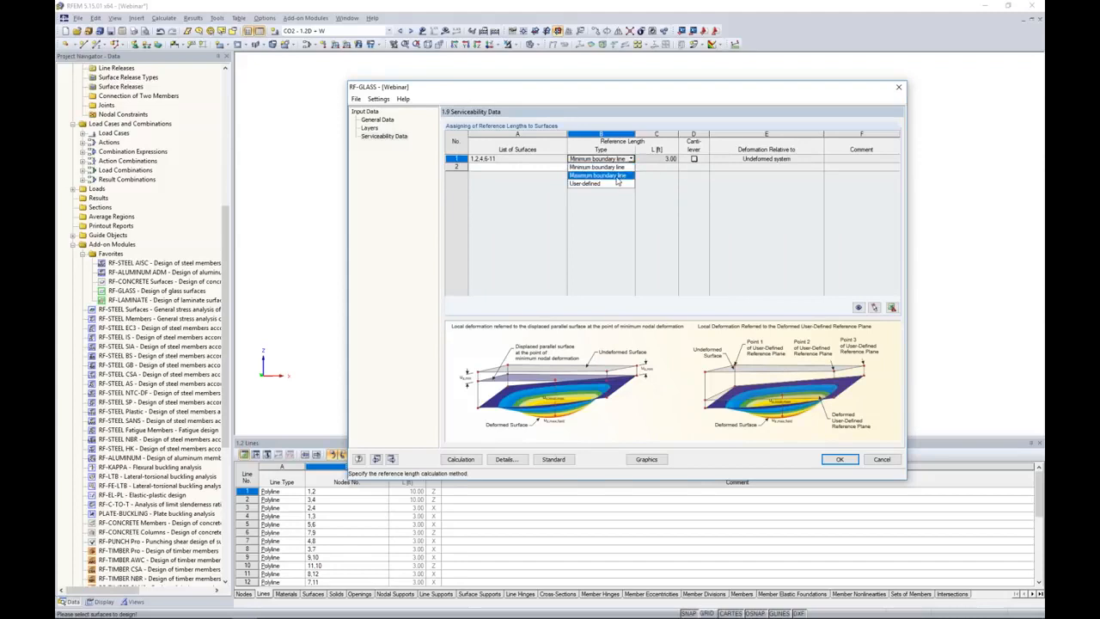
pyautogui.click(610, 176)
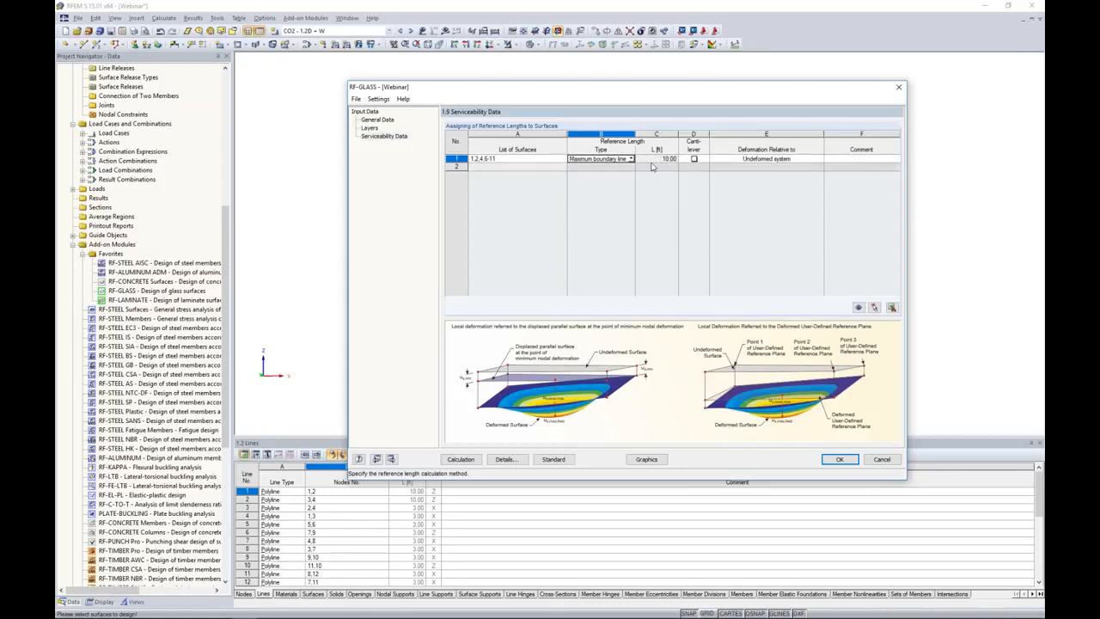
pyautogui.moveTo(602, 91); pyautogui.dragTo(576, 103)
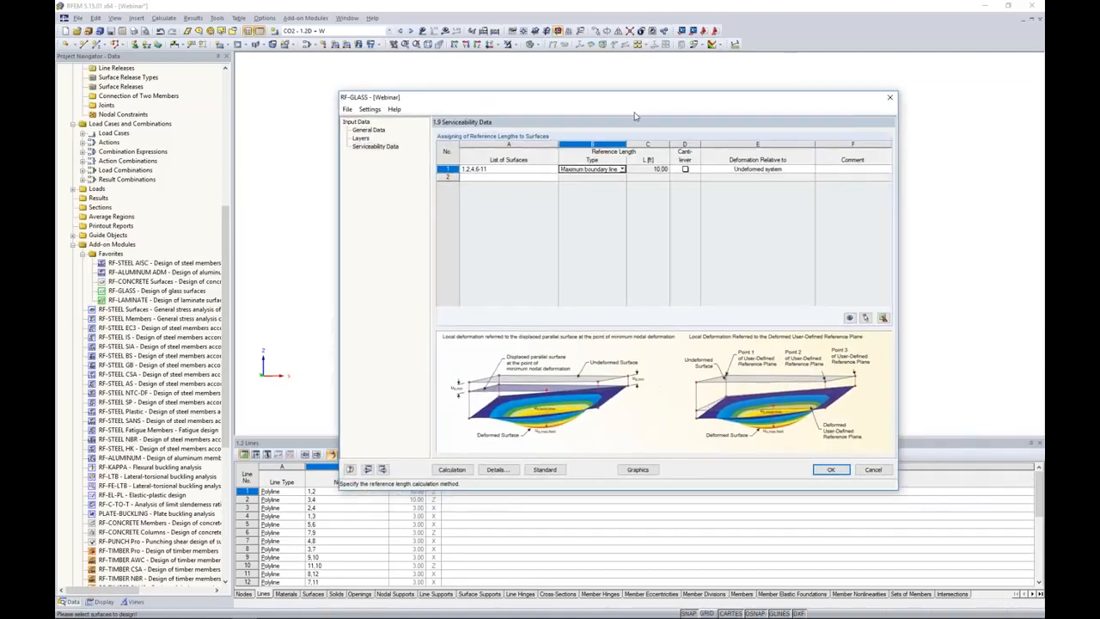
pyautogui.click(745, 171)
pyautogui.click(810, 170)
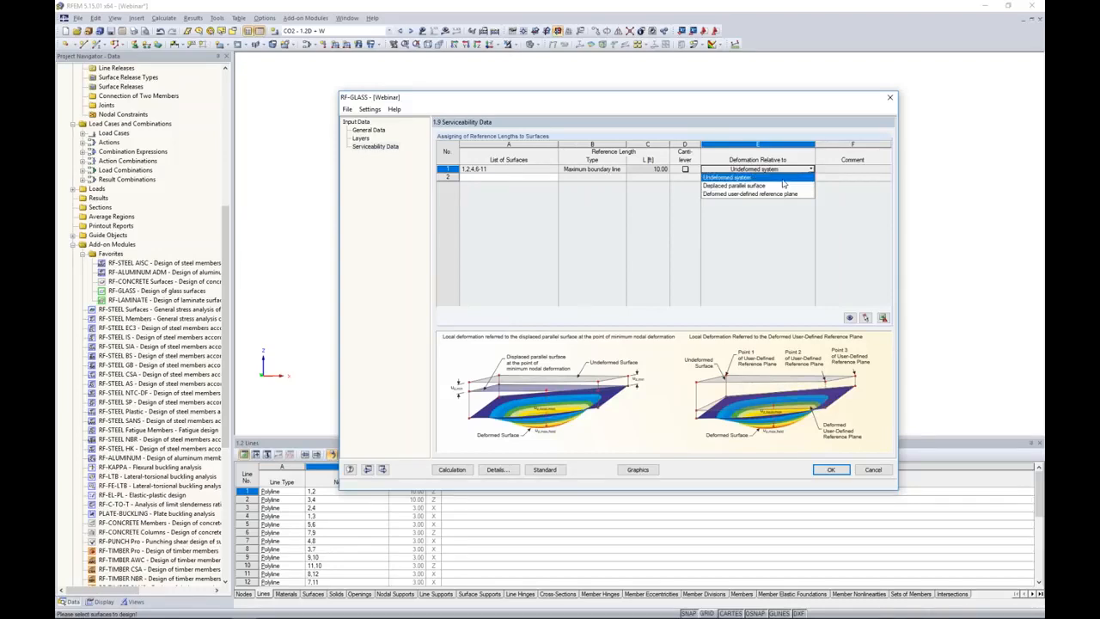
pyautogui.click(782, 180)
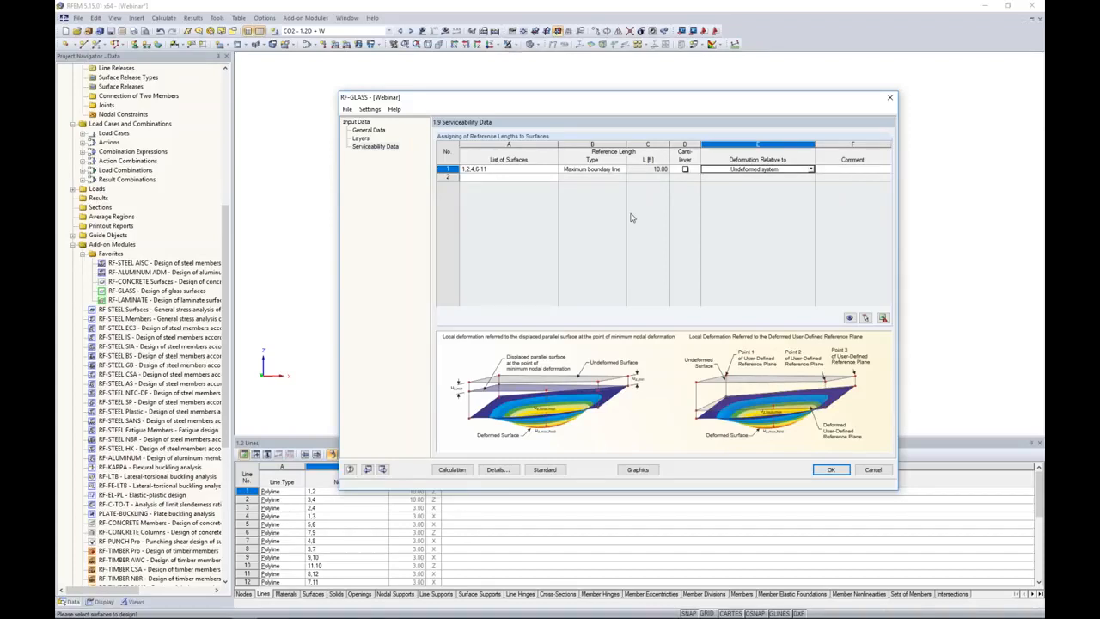
# Review and accept the standard's deflection limits without activating partial factors, and run the RF-GLASS calculation.
pyautogui.click(544, 471)
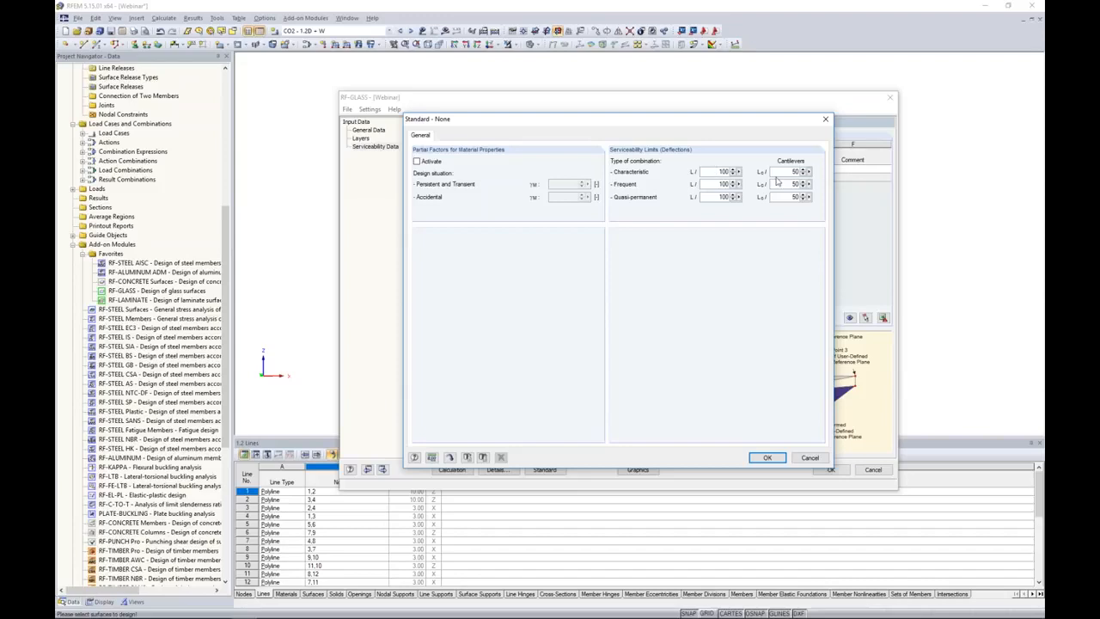
pyautogui.click(768, 457)
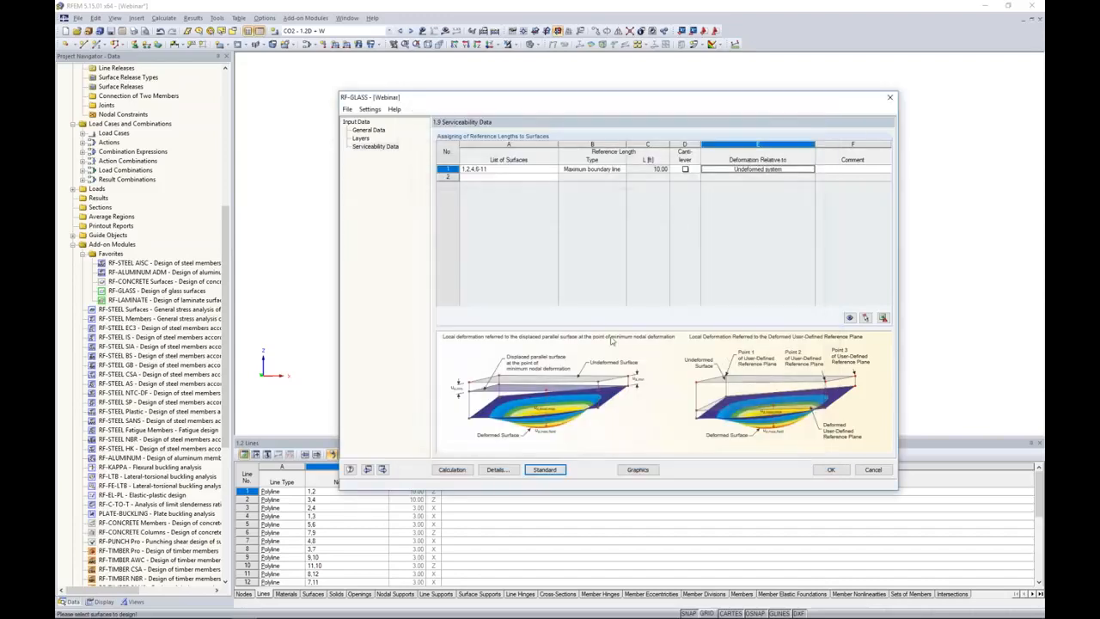
pyautogui.click(451, 470)
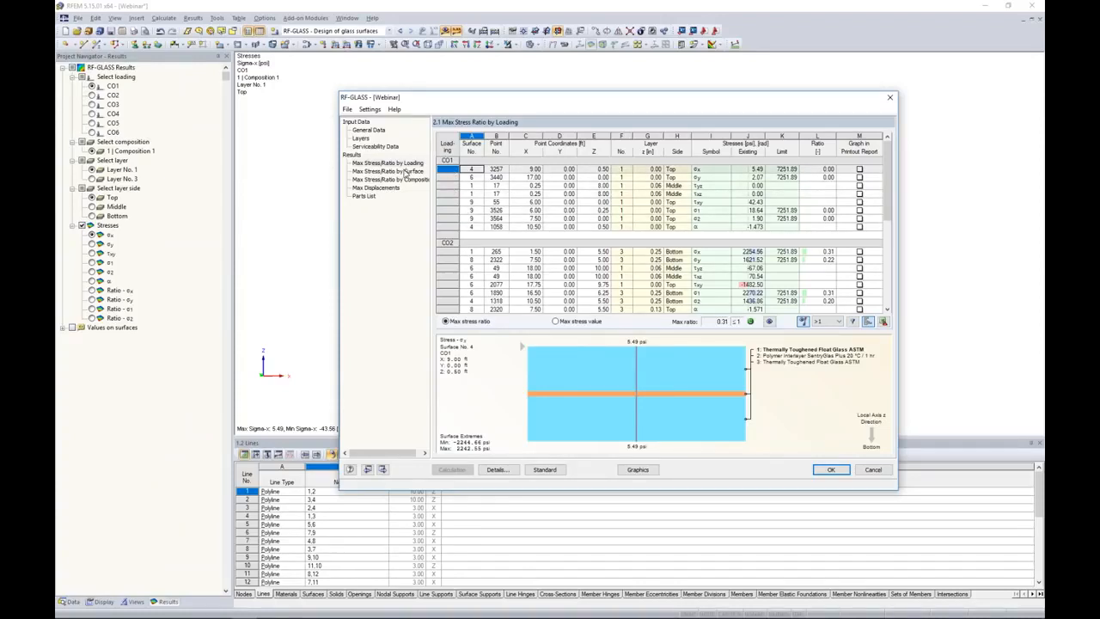
# Examine the maximum stress ratios by loading and by surface.
pyautogui.click(369, 162)
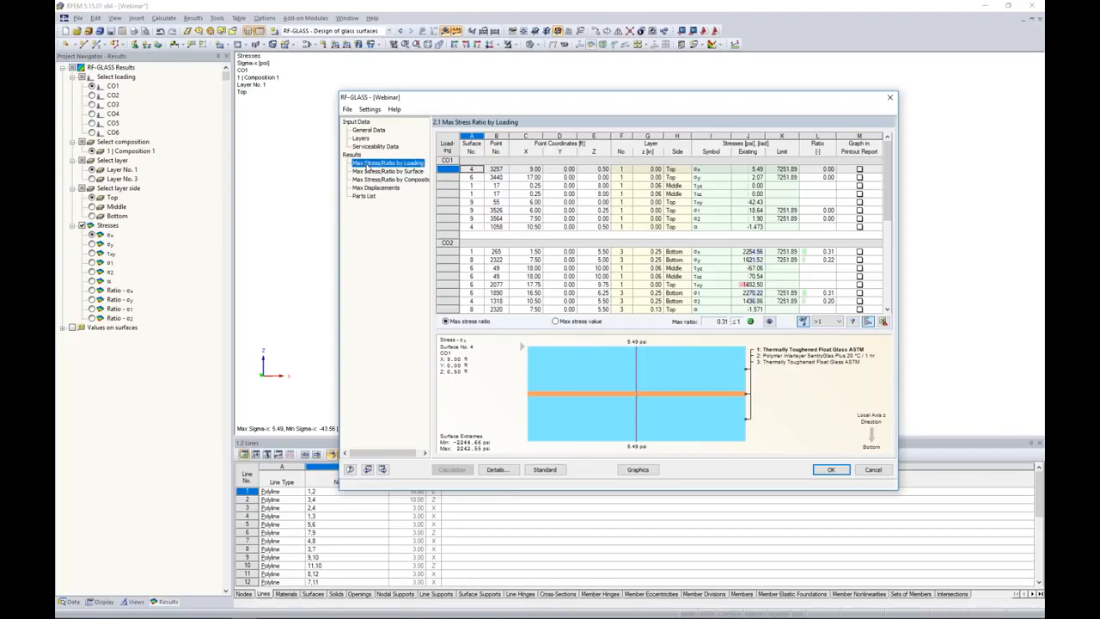
pyautogui.click(378, 171)
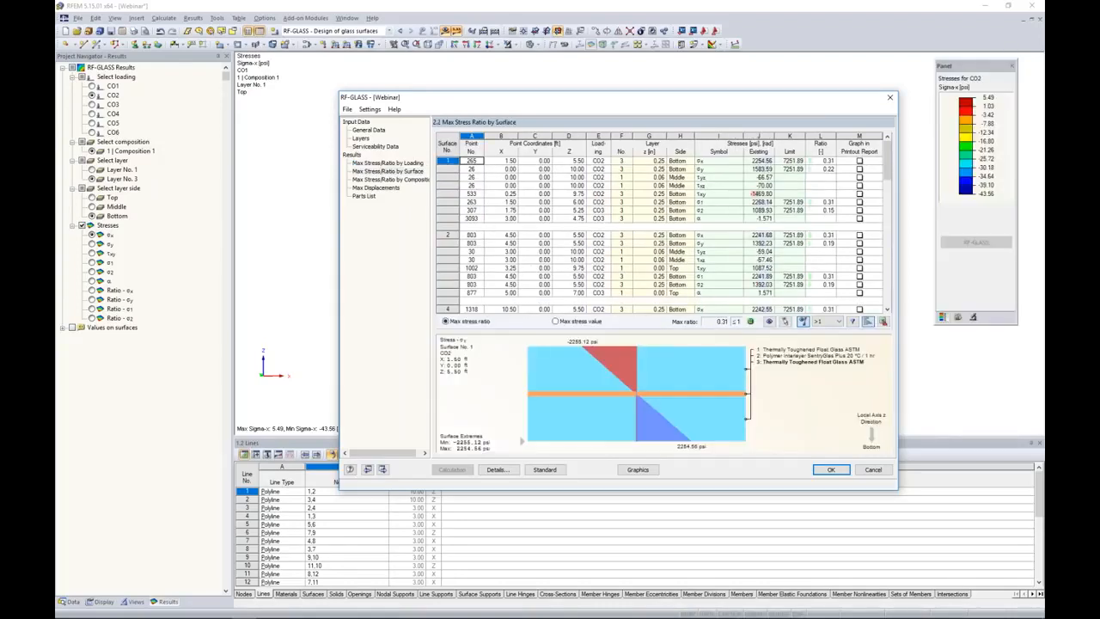
pyautogui.moveTo(890, 168); pyautogui.dragTo(875, 205)
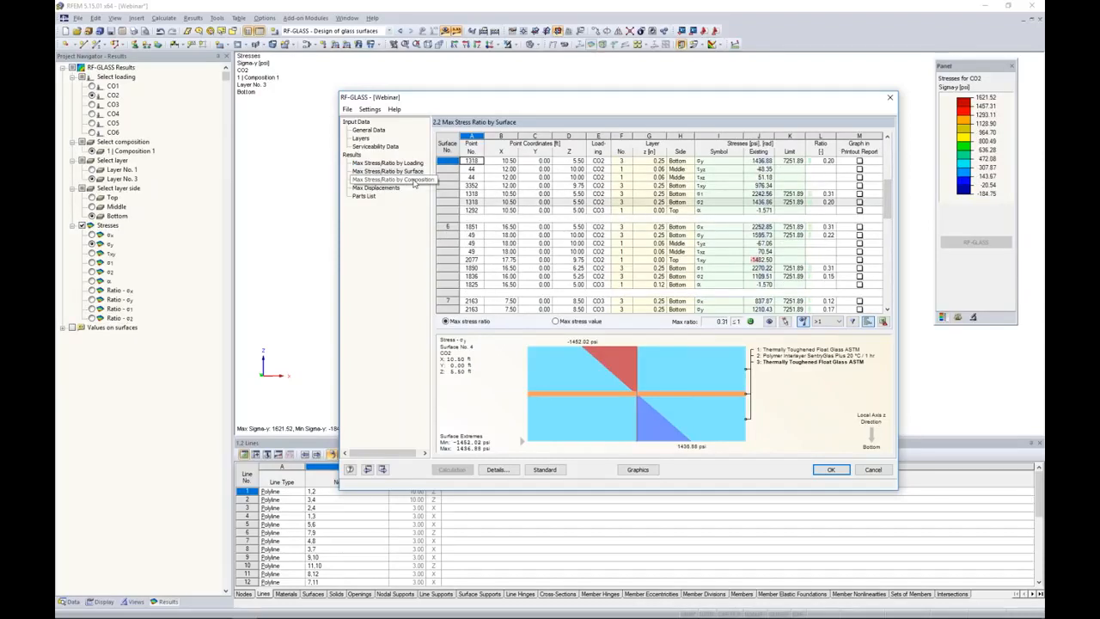
# Inspect the τyz, σ2 and σx stress results of surface 6 in the by-surface results against their contours on the model.
pyautogui.moveTo(500, 103); pyautogui.dragTo(441, 289)
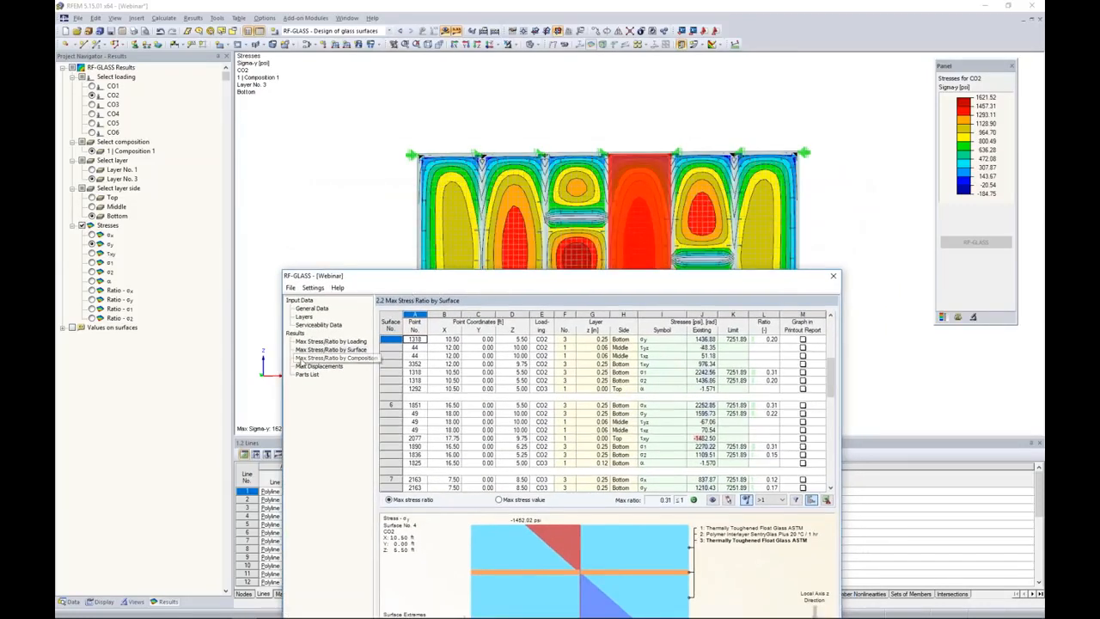
pyautogui.click(455, 372)
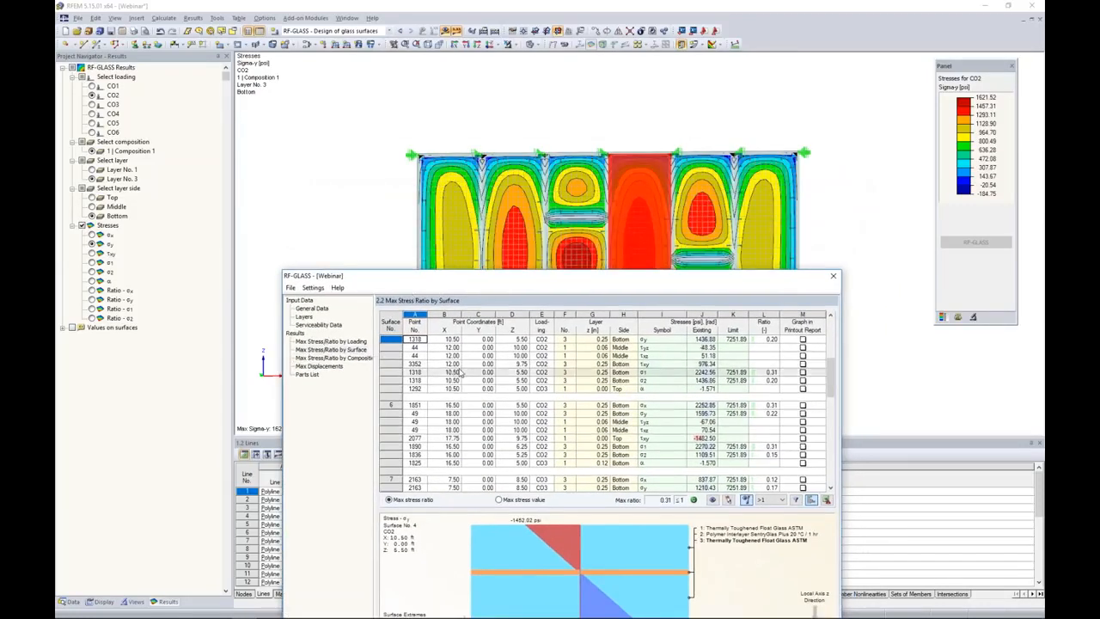
pyautogui.moveTo(494, 284); pyautogui.dragTo(499, 341)
pyautogui.click(517, 478)
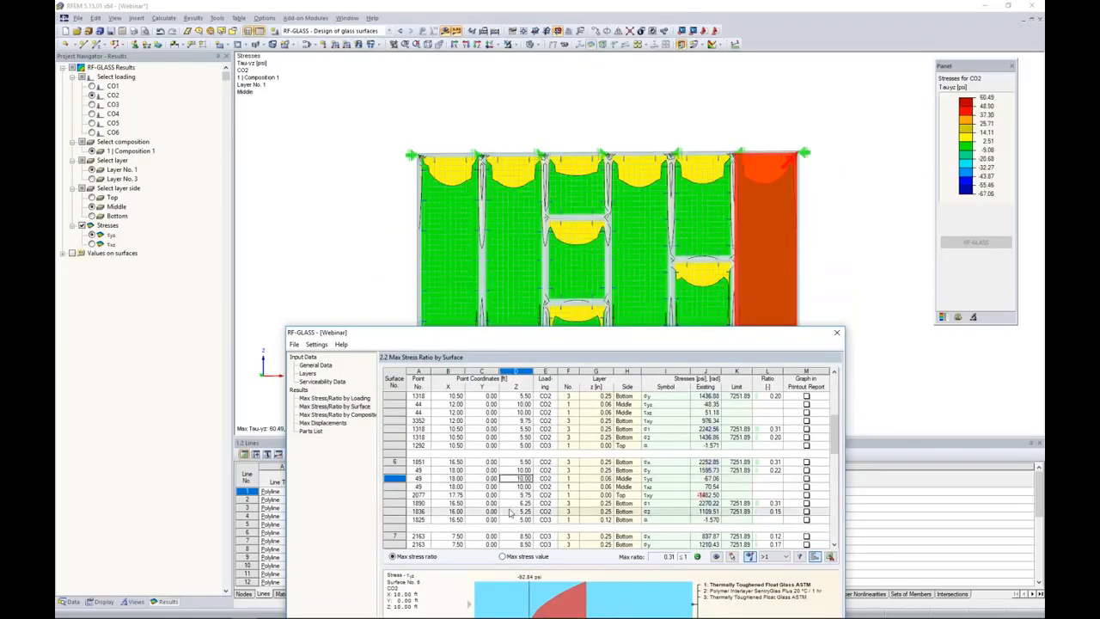
pyautogui.click(516, 511)
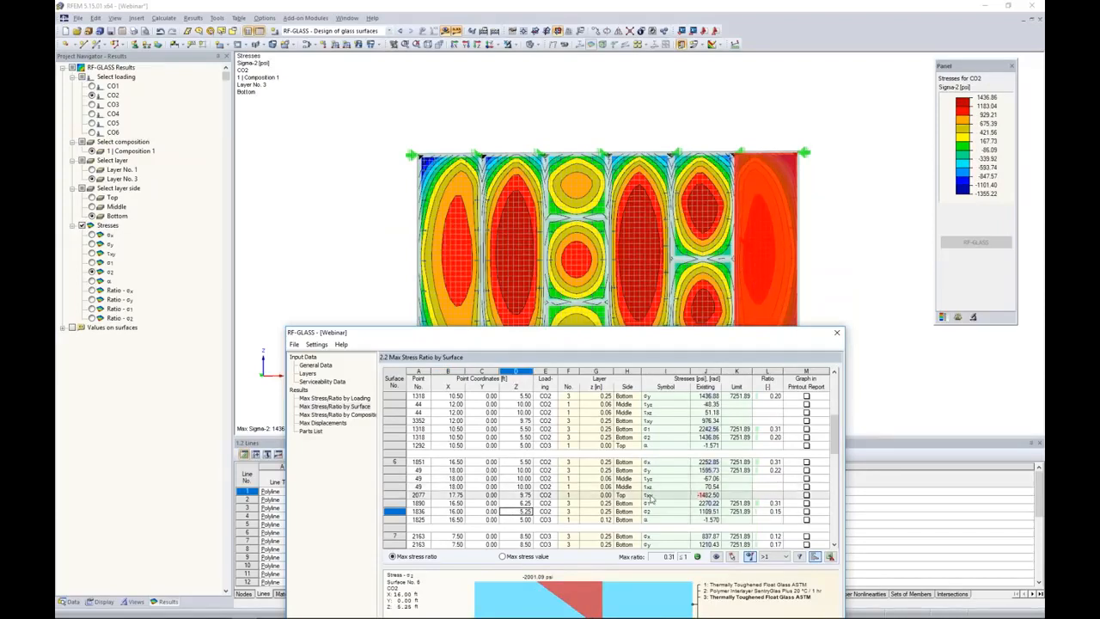
pyautogui.click(662, 463)
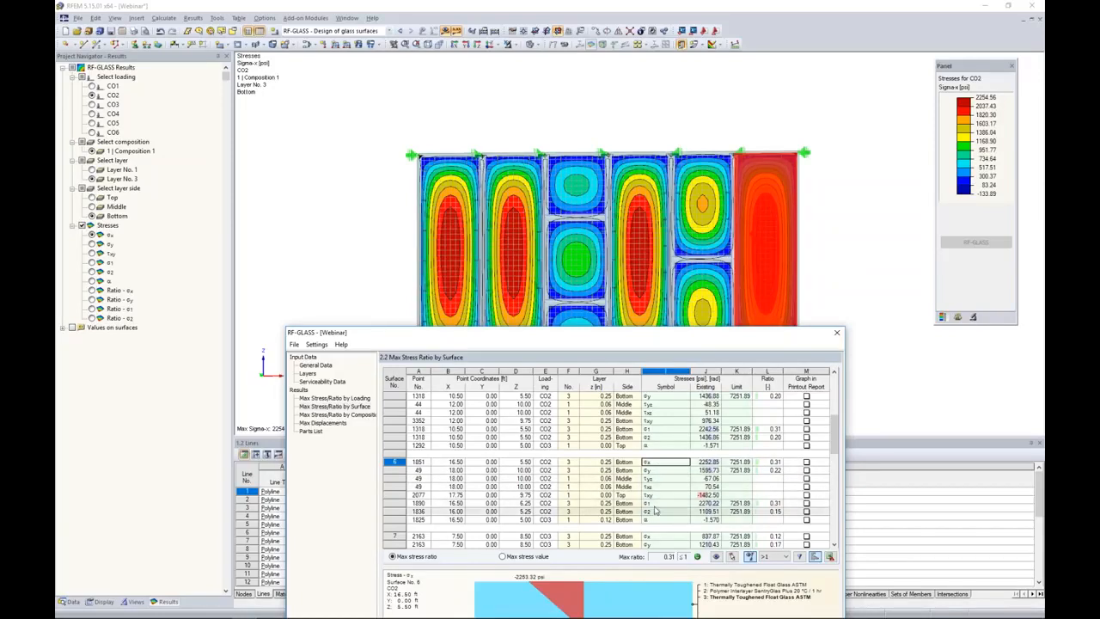
pyautogui.moveTo(653, 329); pyautogui.dragTo(650, 156)
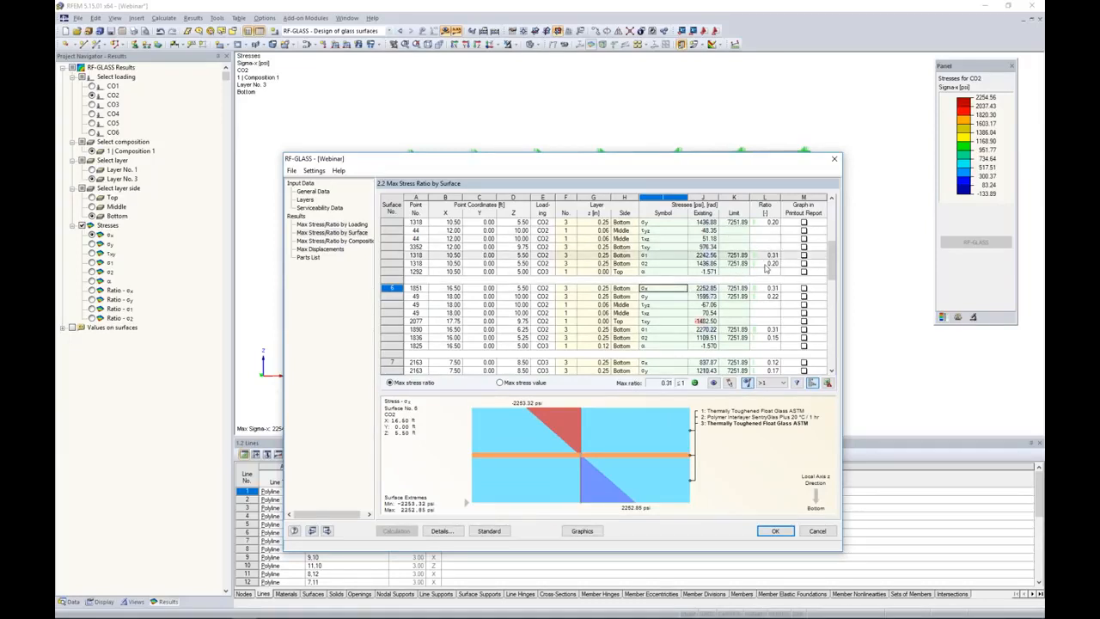
pyautogui.scroll(-3, 772, 267)
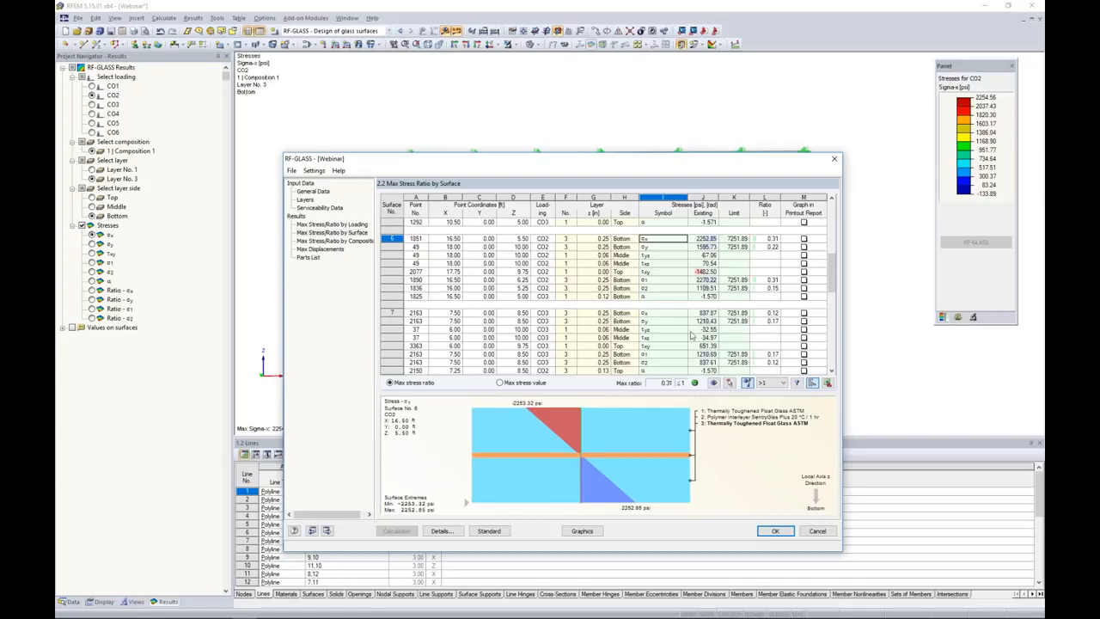
# Review the maximum displacements of the glass surfaces and the parts list of the layer materials.
pyautogui.click(321, 249)
pyautogui.moveTo(609, 160); pyautogui.dragTo(629, 91)
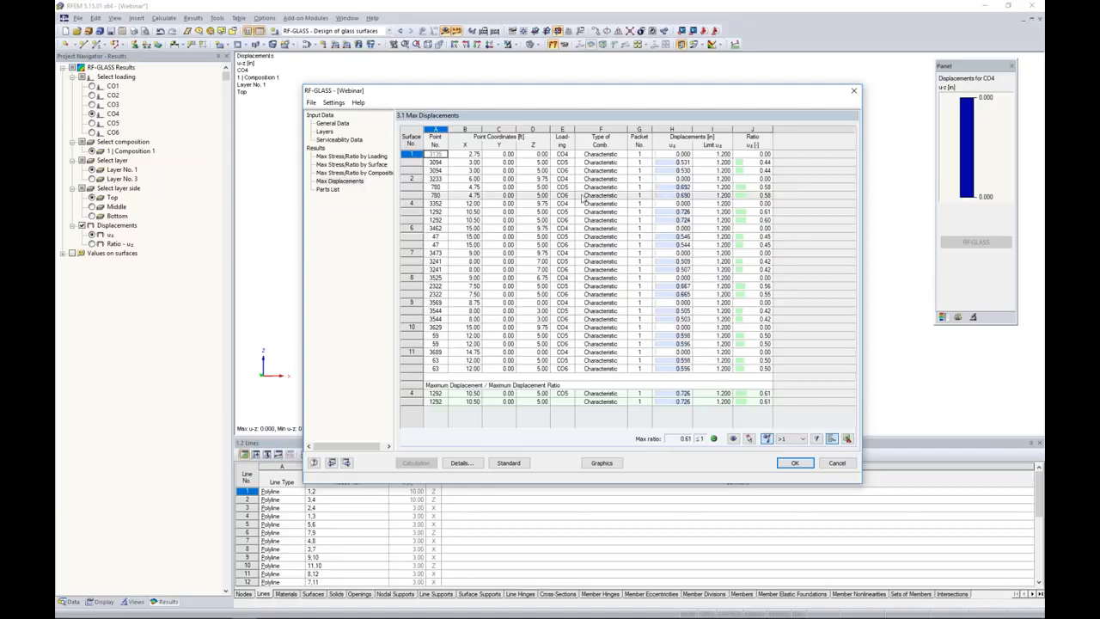
pyautogui.click(328, 190)
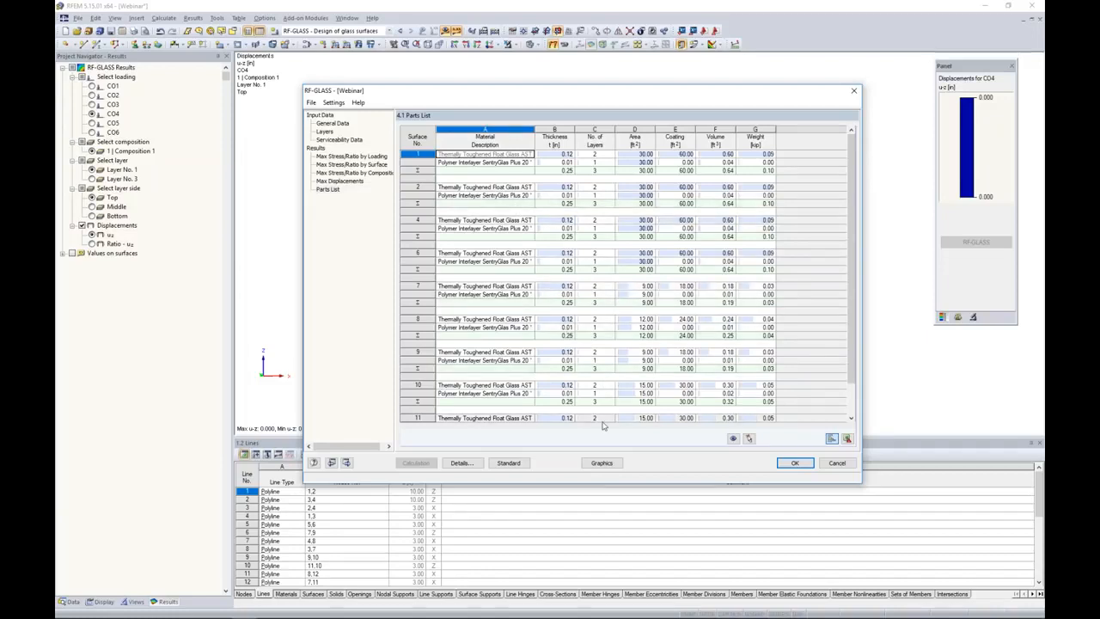
# Show the RF-GLASS results graphically on the facade model for load combination CO1.
pyautogui.click(602, 463)
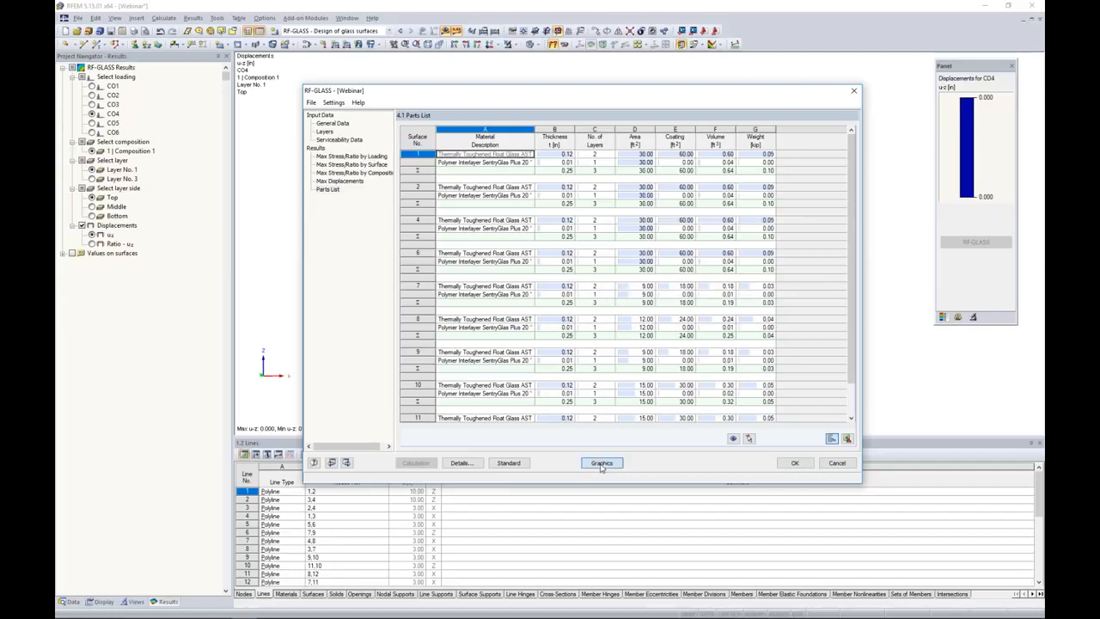
pyautogui.click(92, 86)
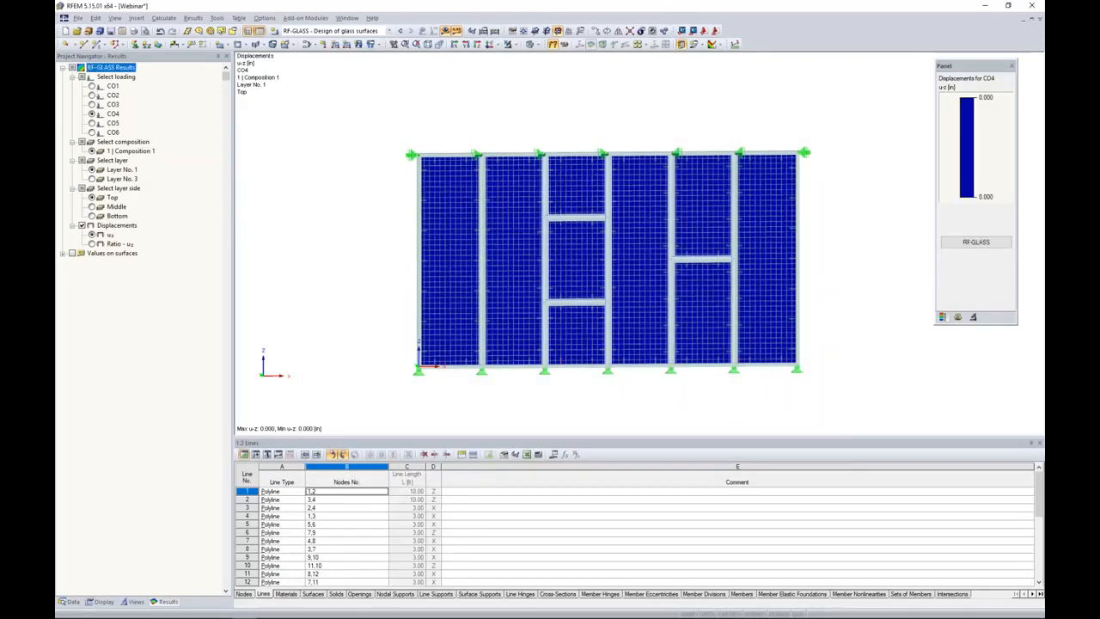
pyautogui.keyDown('ctrl'); pyautogui.moveTo(384, 252); pyautogui.dragTo(352, 243, button='middle'); pyautogui.keyUp('ctrl')
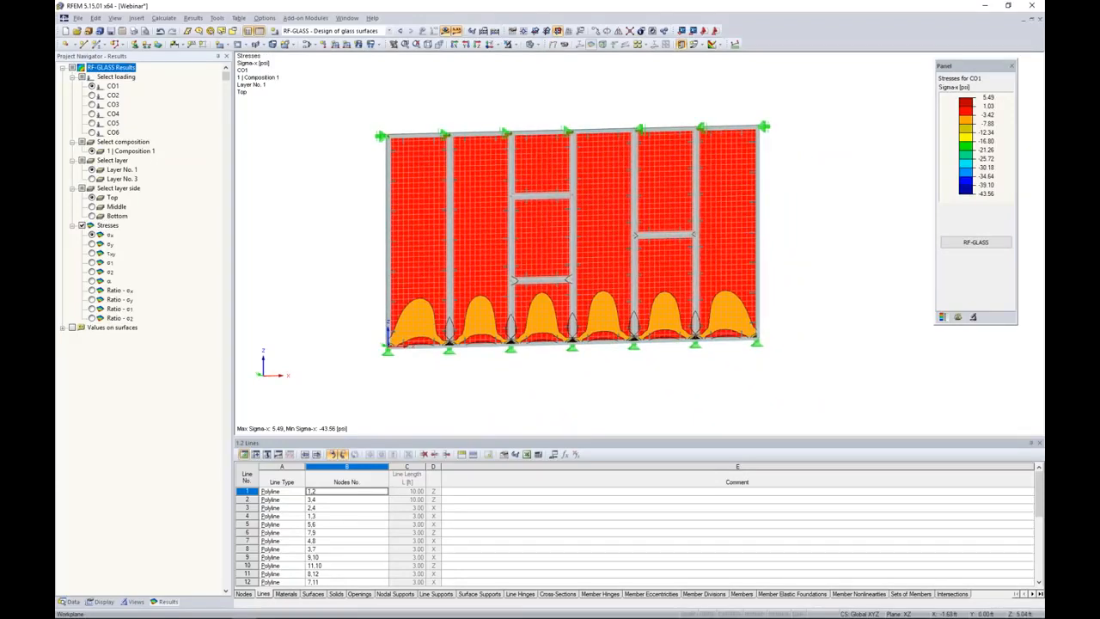
pyautogui.click(318, 31)
pyautogui.click(313, 107)
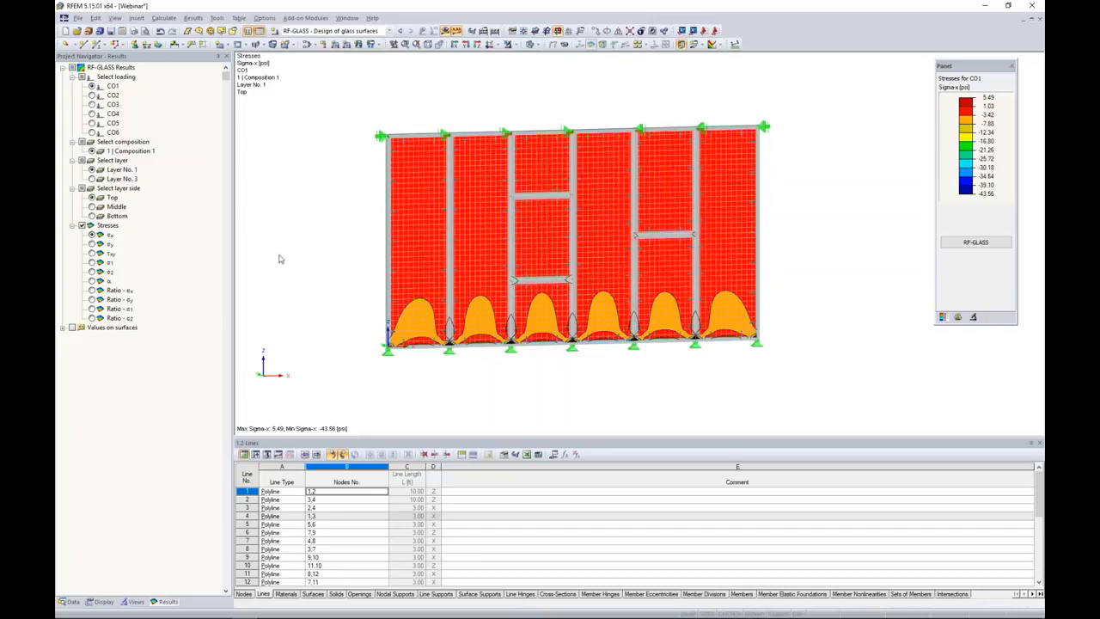
# View σy, τxy and the σx and σy ratios on the bottom side of layer 3 for CO1, ending on σx.
pyautogui.click(93, 179)
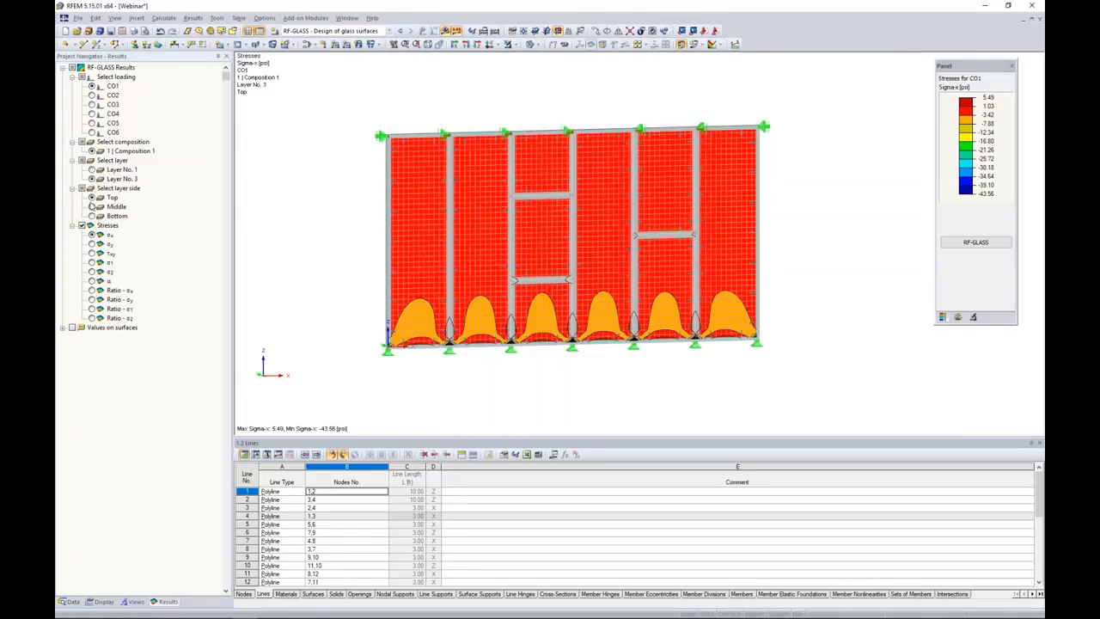
pyautogui.click(92, 216)
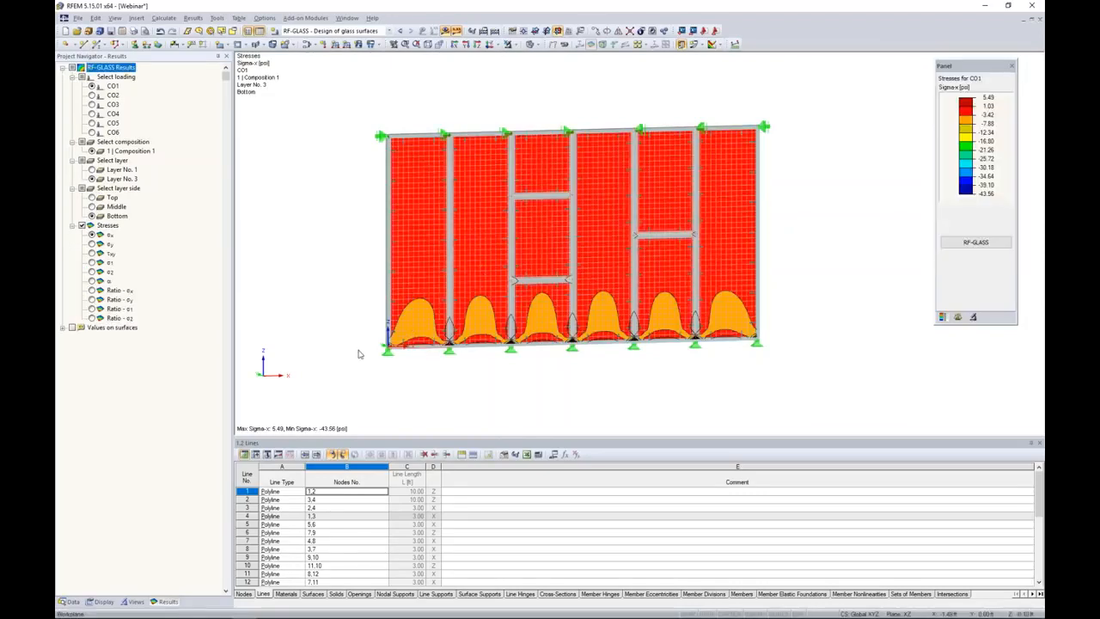
pyautogui.click(92, 244)
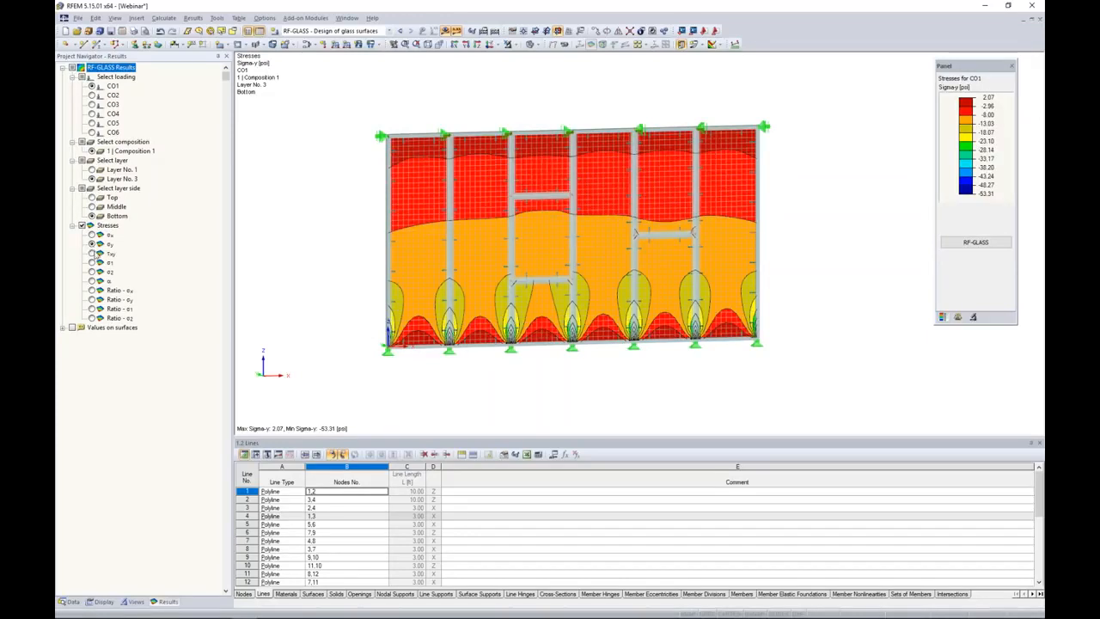
pyautogui.click(91, 254)
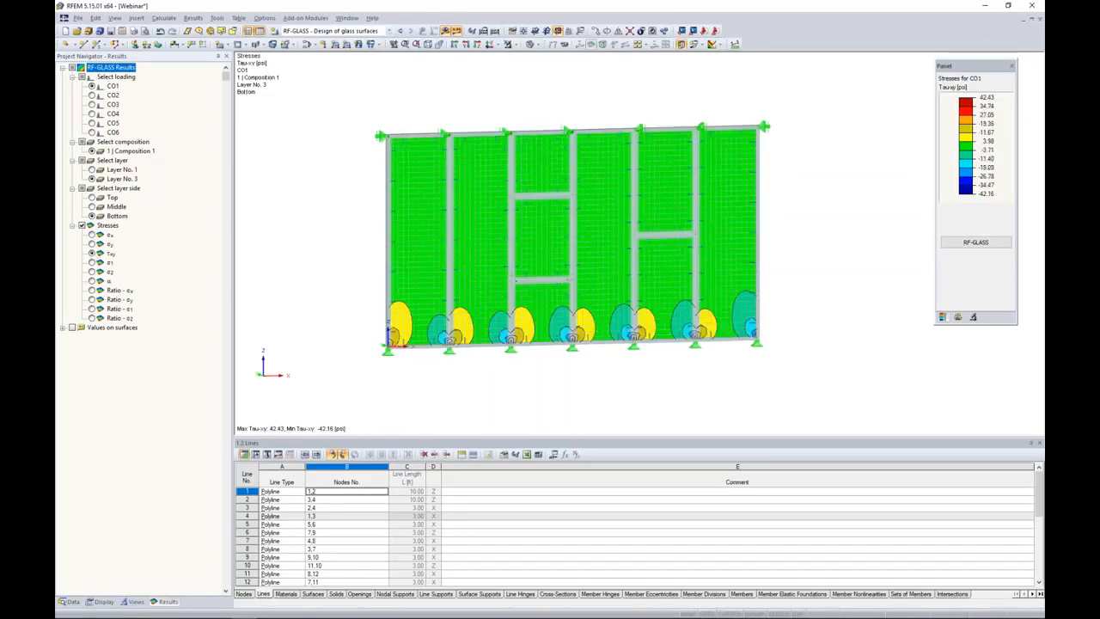
pyautogui.click(92, 290)
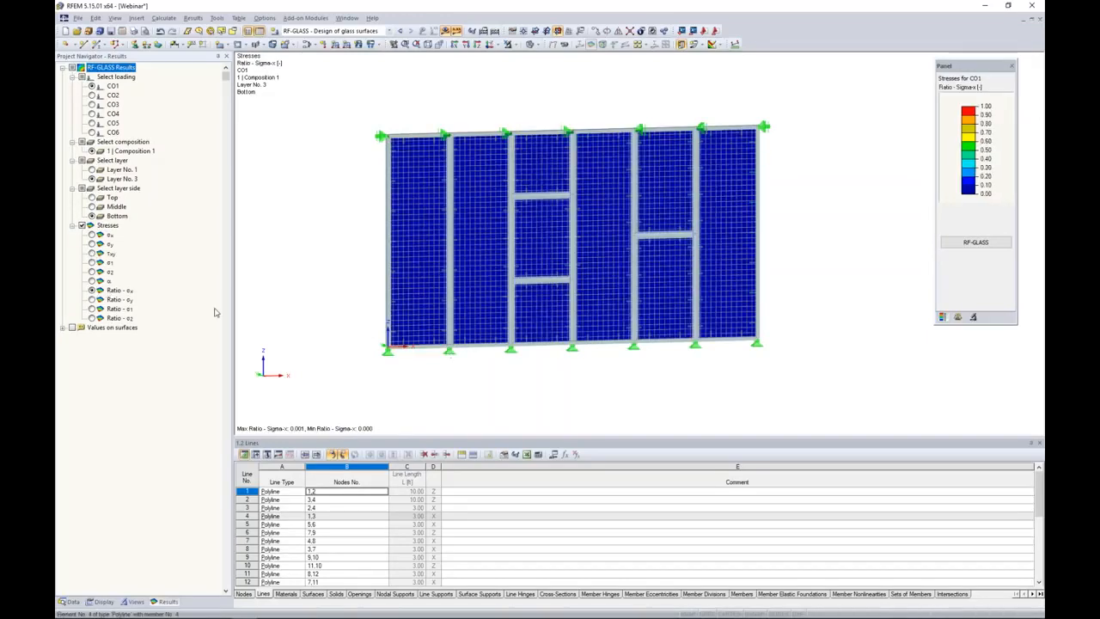
pyautogui.click(92, 299)
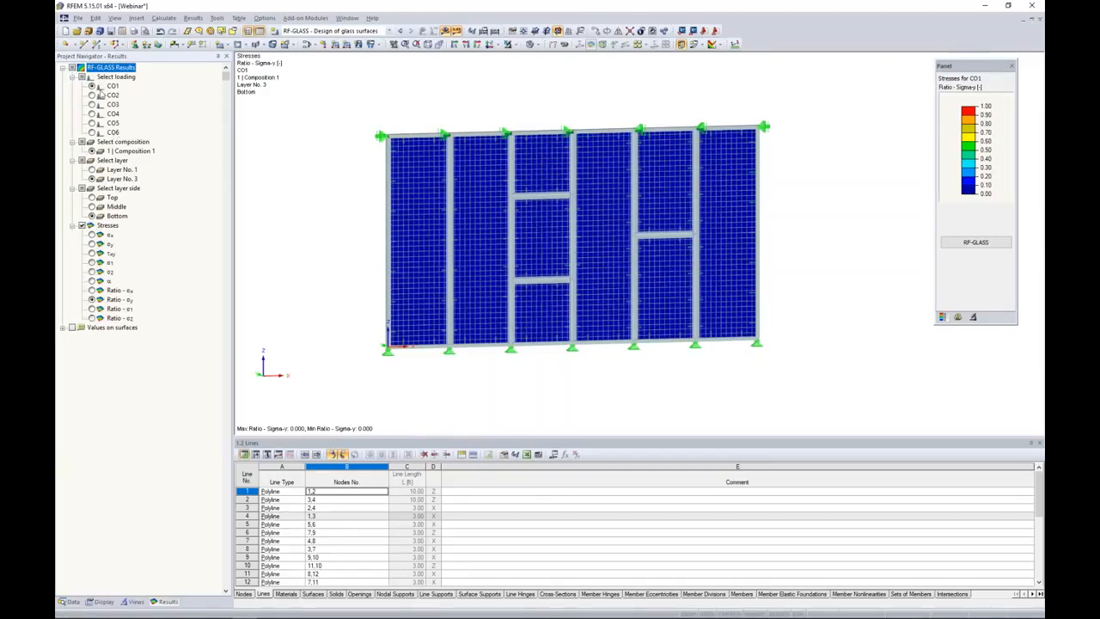
pyautogui.click(93, 235)
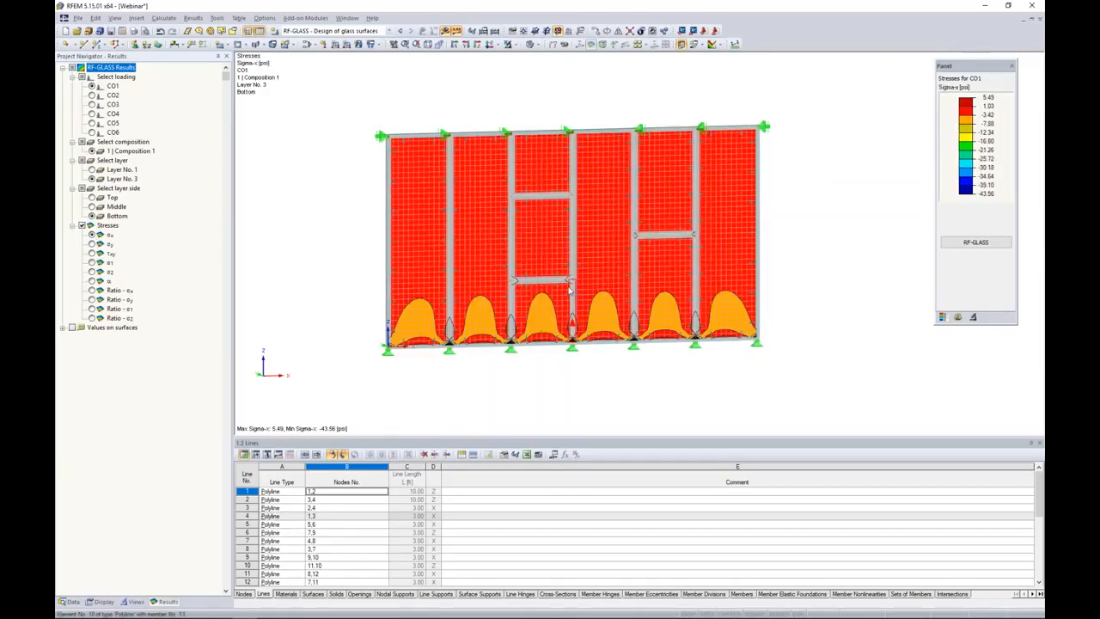
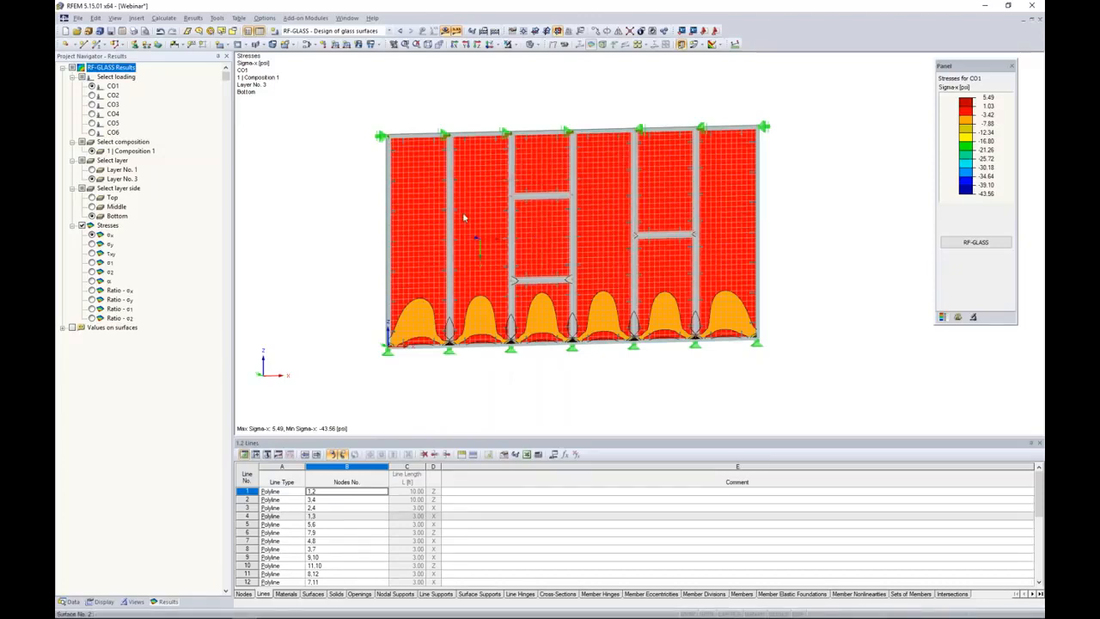
# Switch to the open model Webinar Facade - Local_START.
pyautogui.click(346, 18)
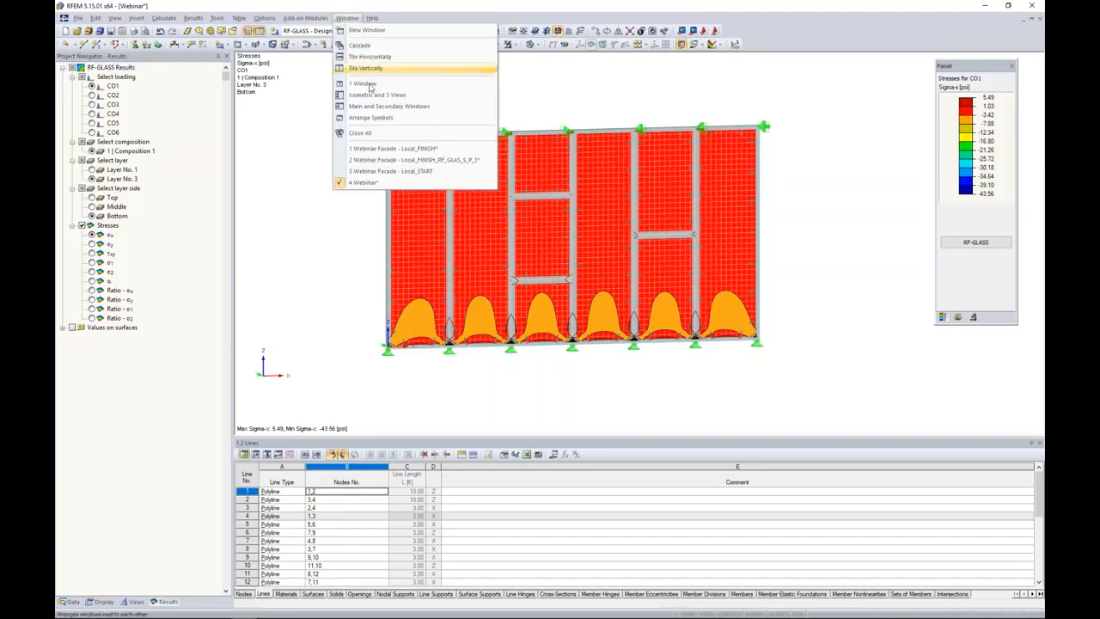
pyautogui.click(391, 171)
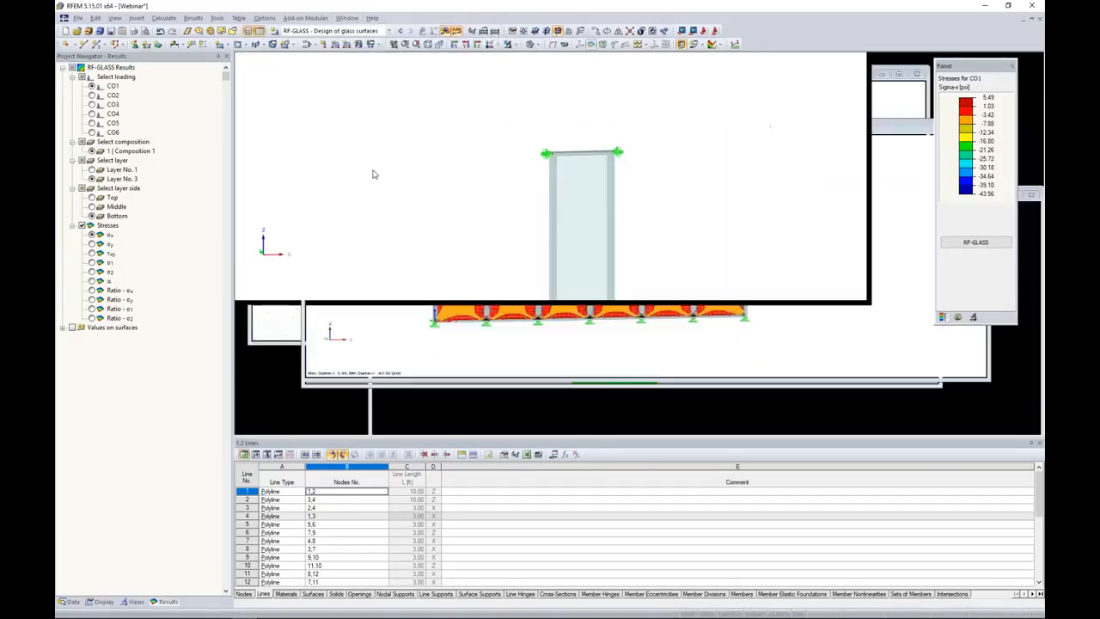
pyautogui.scroll(6, 513, 261)
pyautogui.scroll(-3, 510, 263)
pyautogui.scroll(-3, 491, 228)
# View the LC2 wind load on the single glass panel from an angle, then hide the loads again.
pyautogui.moveTo(490, 226); pyautogui.dragTo(474, 246, button='middle')
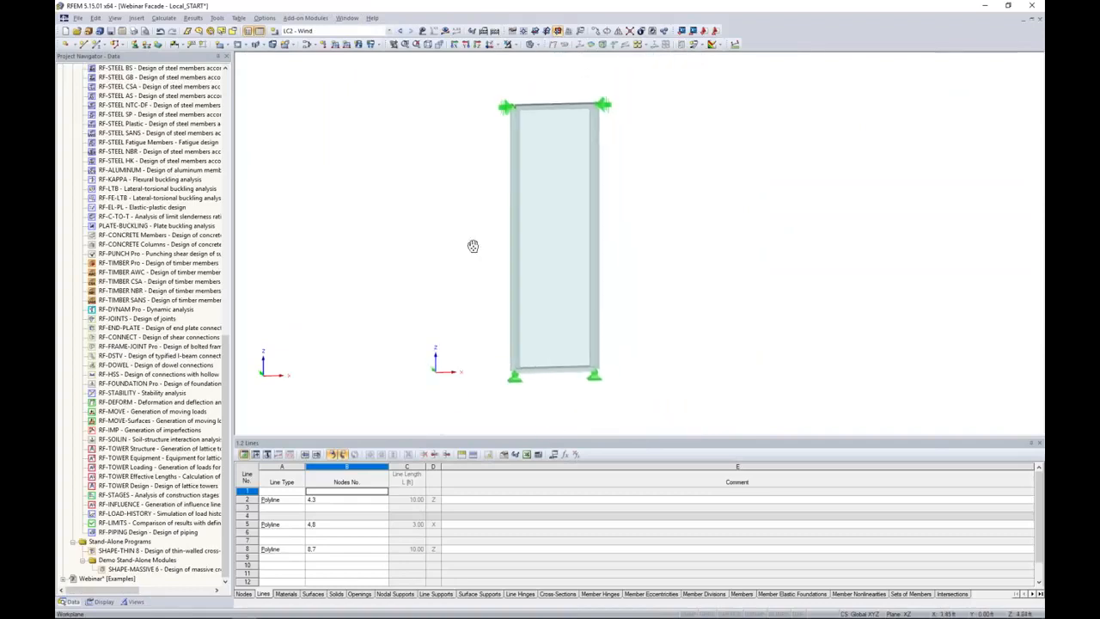
pyautogui.keyDown('ctrl'); pyautogui.moveTo(430, 180); pyautogui.dragTo(396, 113, button='middle'); pyautogui.keyUp('ctrl')
pyautogui.click(422, 30)
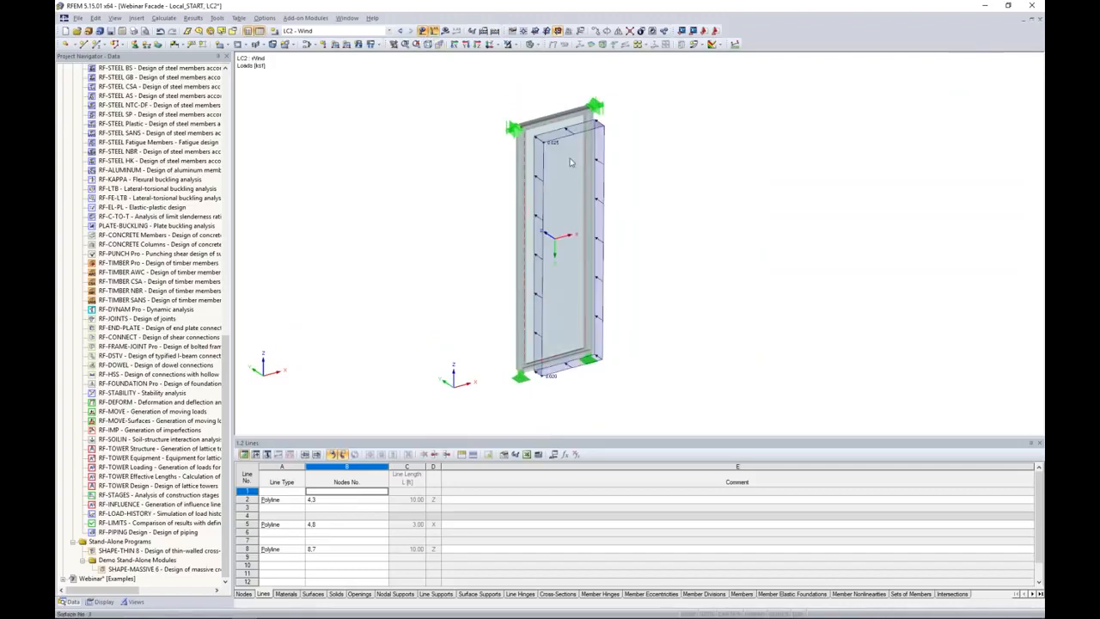
pyautogui.click(422, 30)
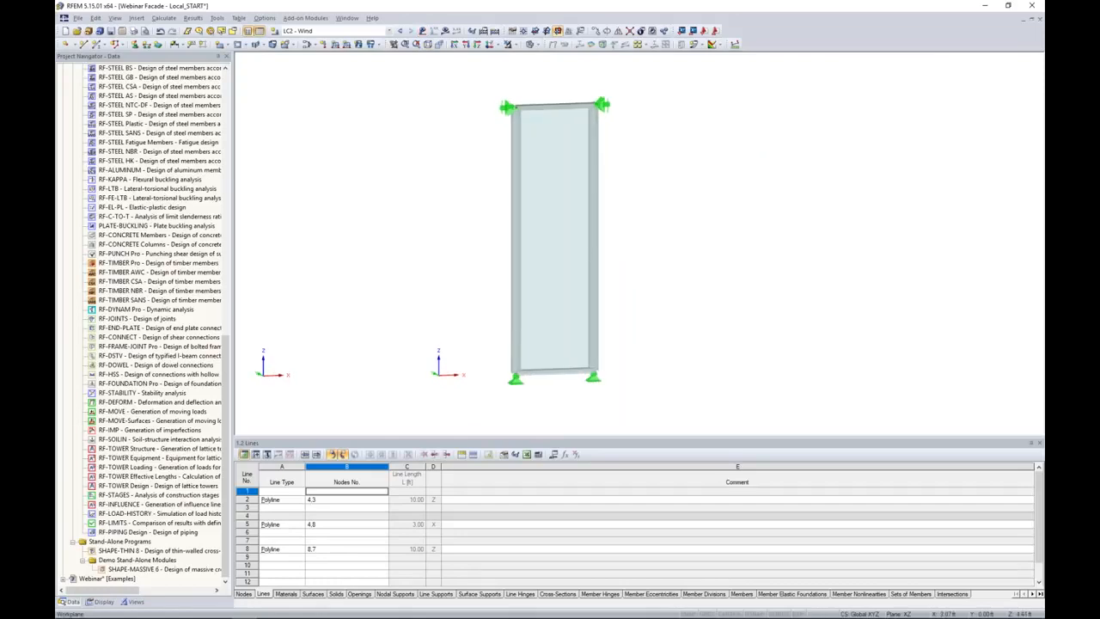
# Open the RF-GLASS module and set it to design surface 3 for load combination CO1 in the ultimate limit state.
pyautogui.scroll(10, 154, 316)
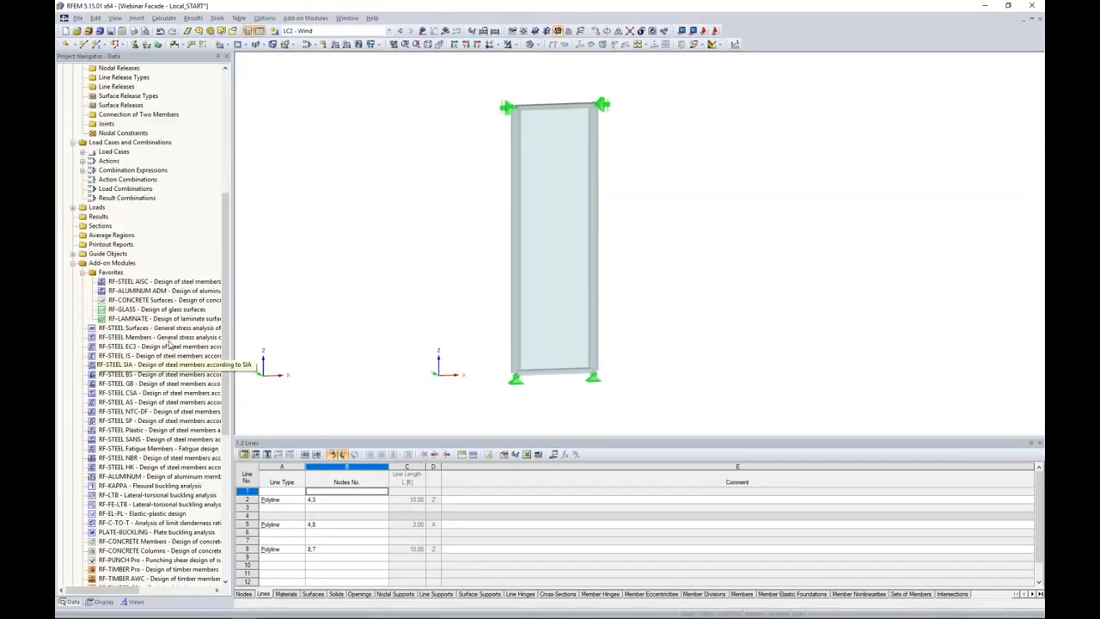
pyautogui.doubleClick(153, 311)
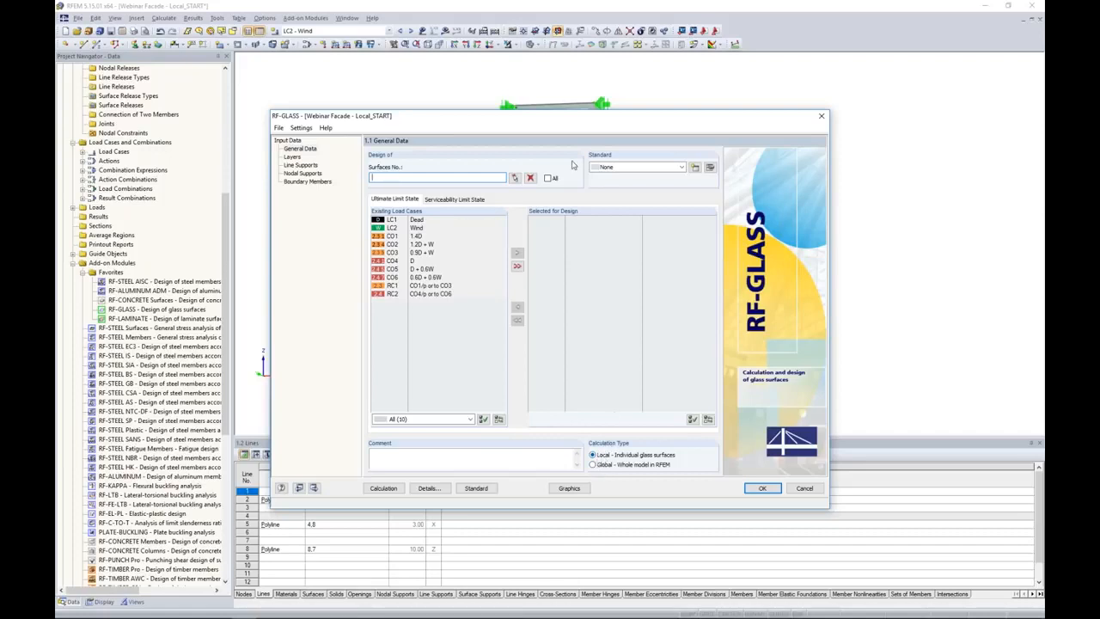
pyautogui.click(515, 177)
pyautogui.click(547, 182)
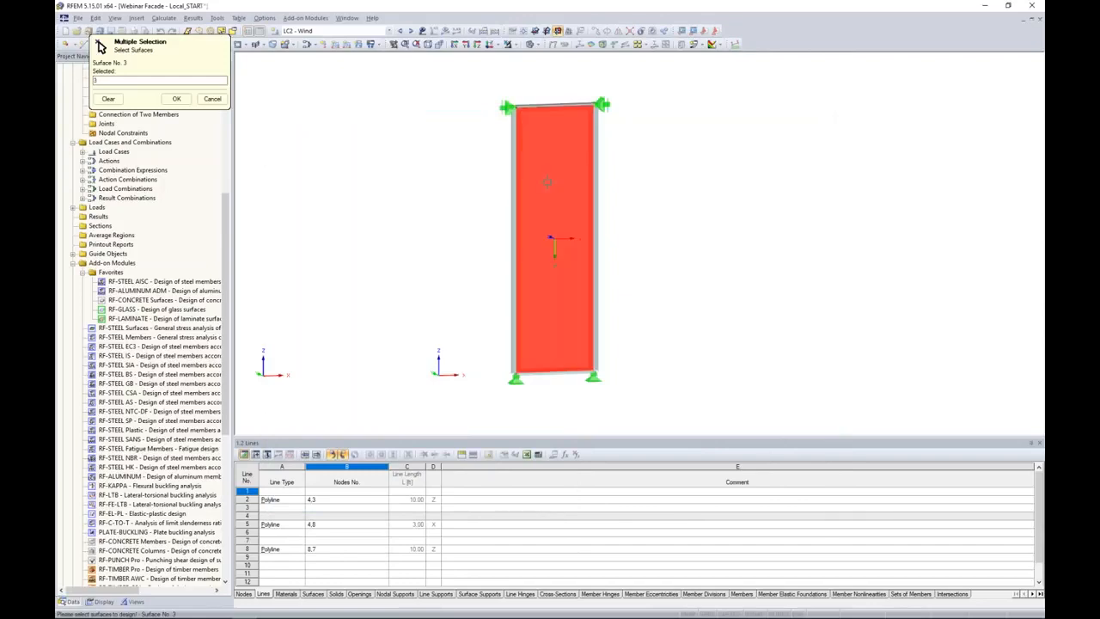
pyautogui.click(176, 99)
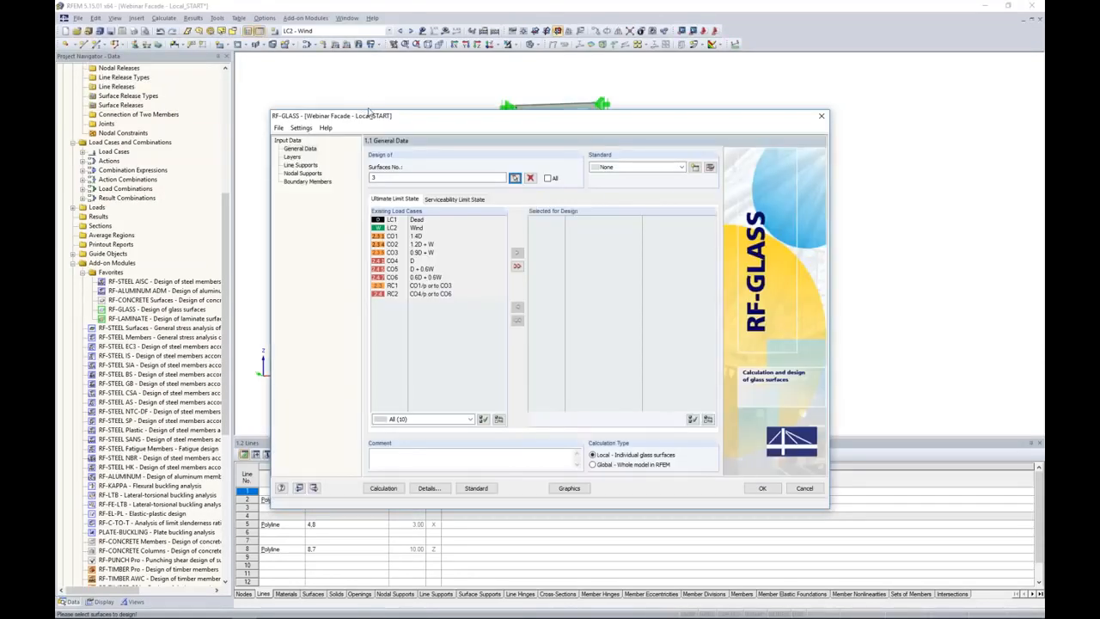
pyautogui.doubleClick(401, 235)
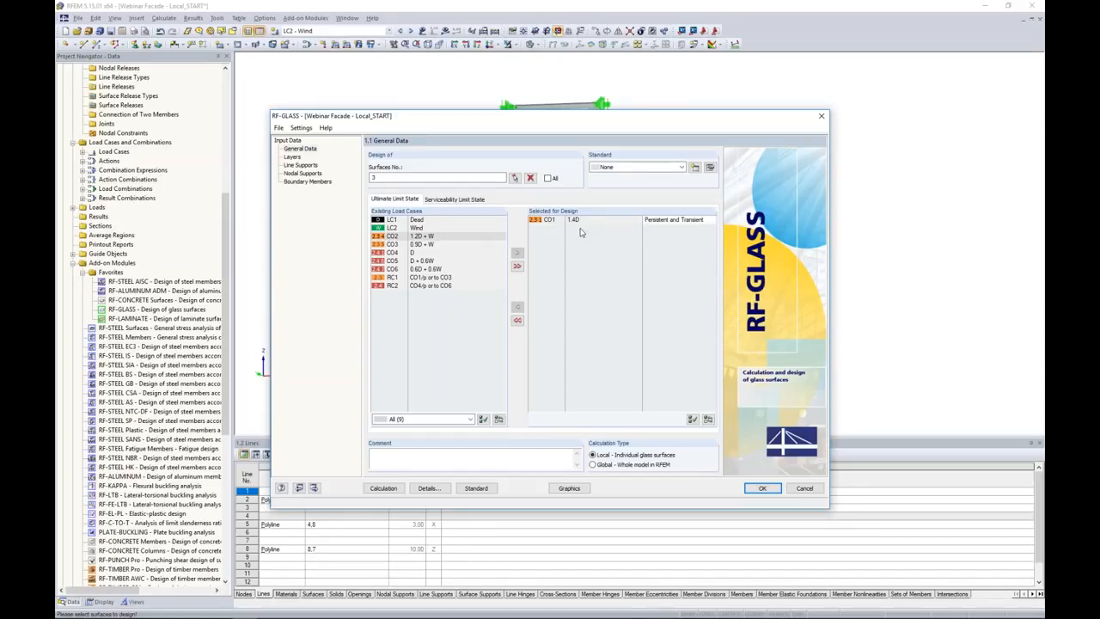
# Assign surface 3 to Composition 1 in the layer input data by picking it in the model.
pyautogui.click(292, 157)
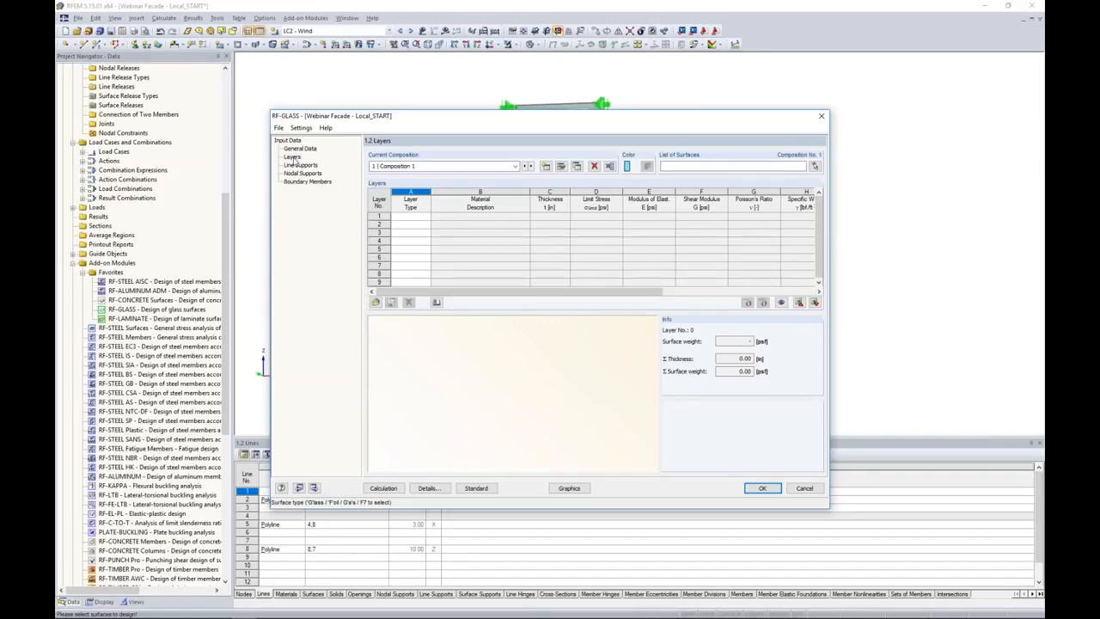
pyautogui.click(815, 167)
pyautogui.click(542, 204)
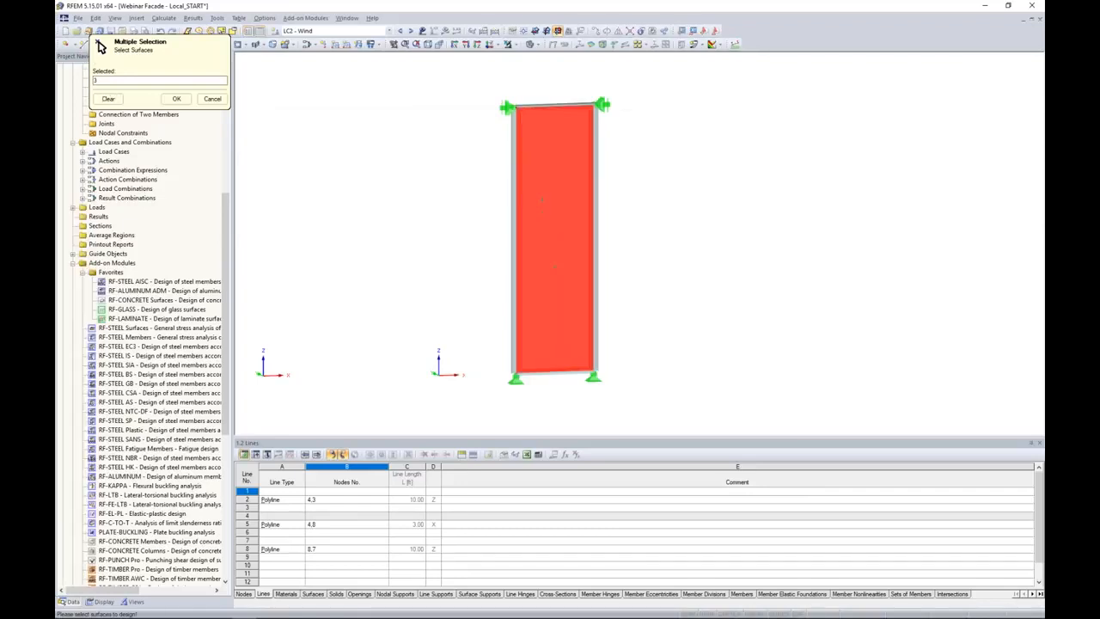
pyautogui.click(177, 99)
# Define layer 1 as Thermally Toughened Float Glass ASTM with a thickness of 0.22 in.
pyautogui.click(404, 216)
pyautogui.click(426, 218)
pyautogui.click(416, 229)
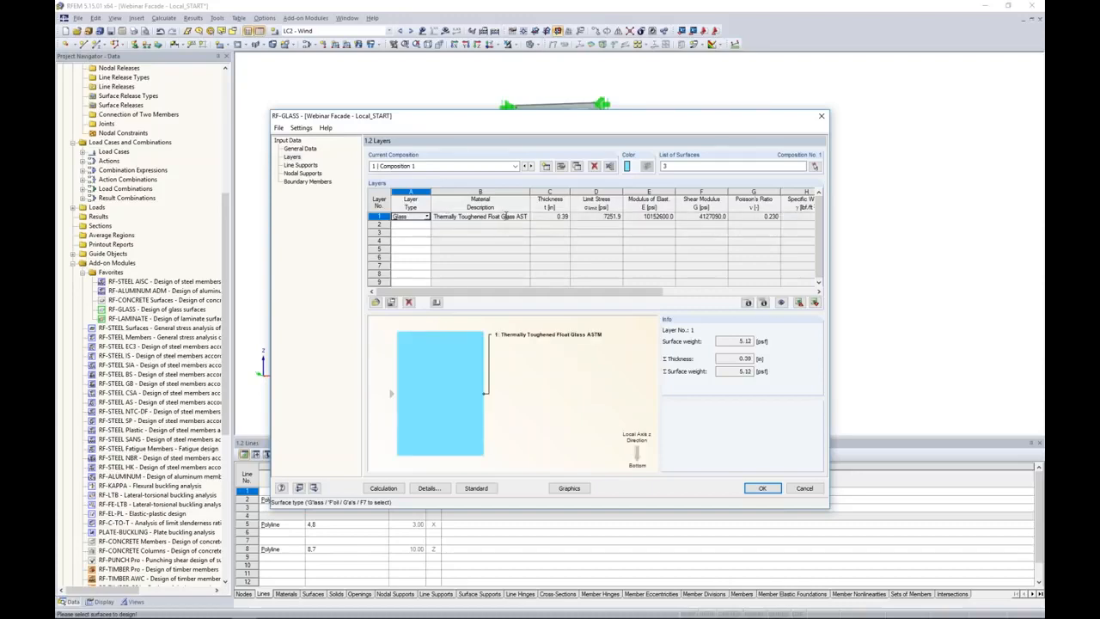
pyautogui.click(550, 217)
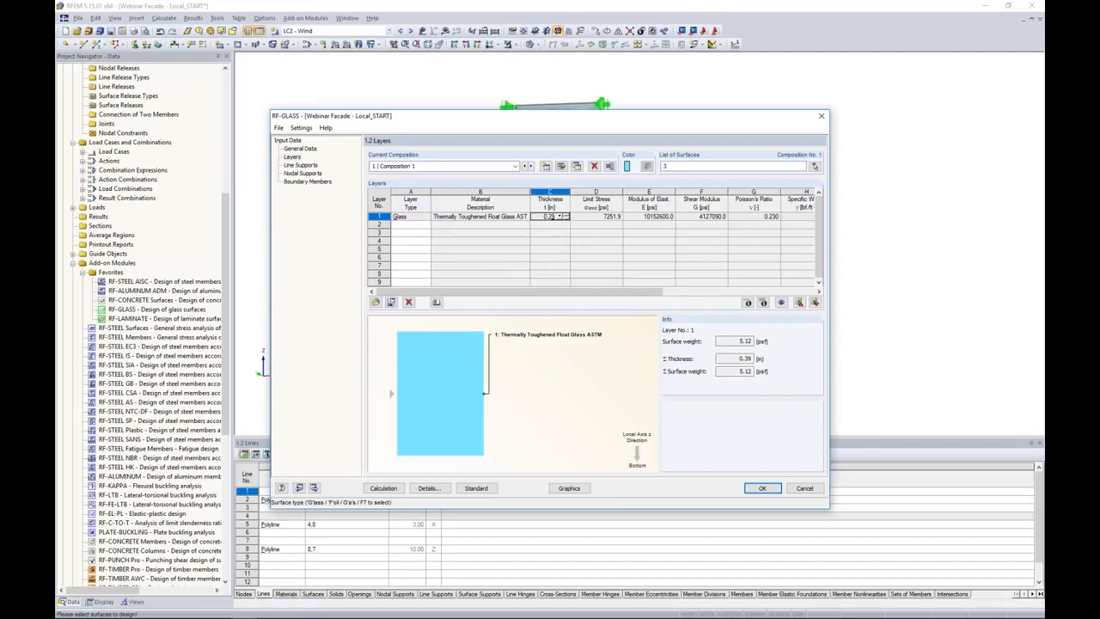
# Define layer 2 as a gas layer and assign Argon from the material library.
pyautogui.click(411, 224)
pyautogui.click(428, 224)
pyautogui.click(418, 251)
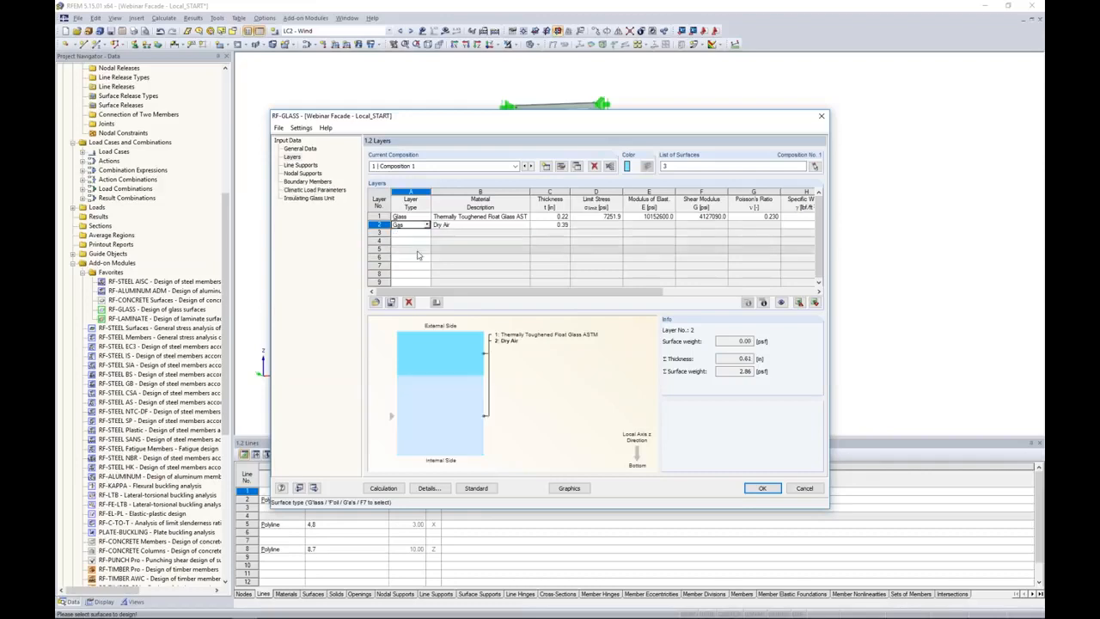
pyautogui.click(453, 225)
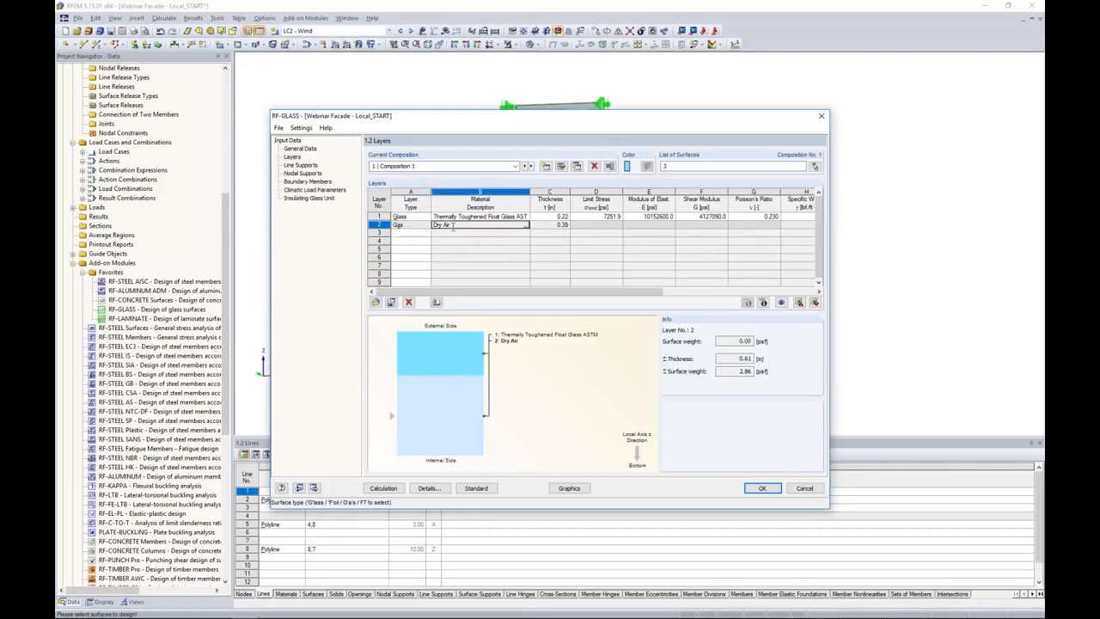
pyautogui.click(526, 226)
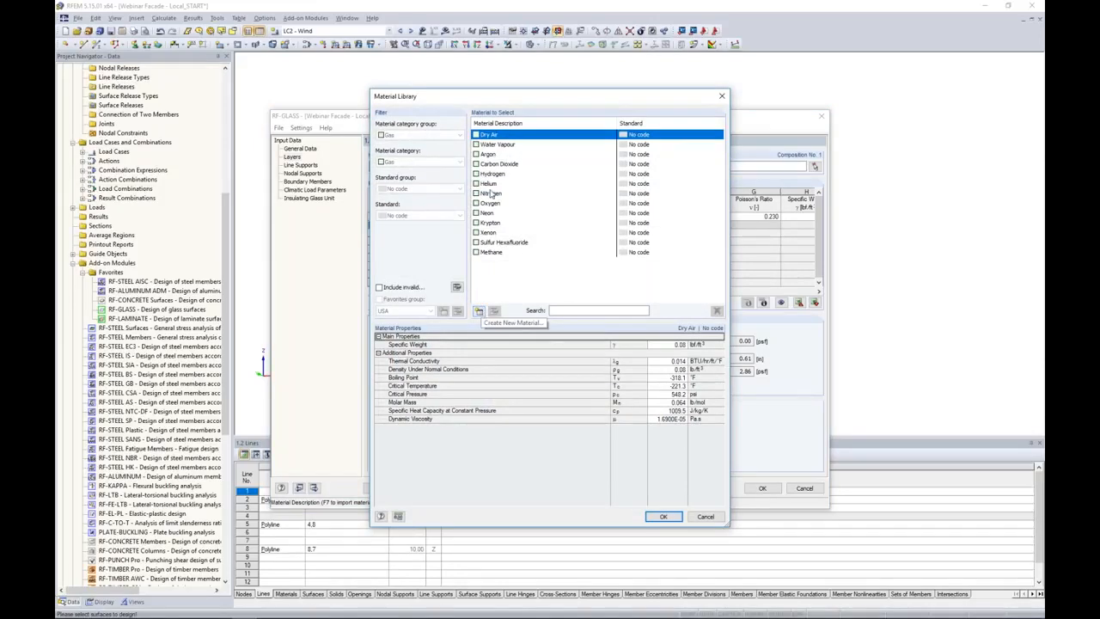
pyautogui.click(489, 154)
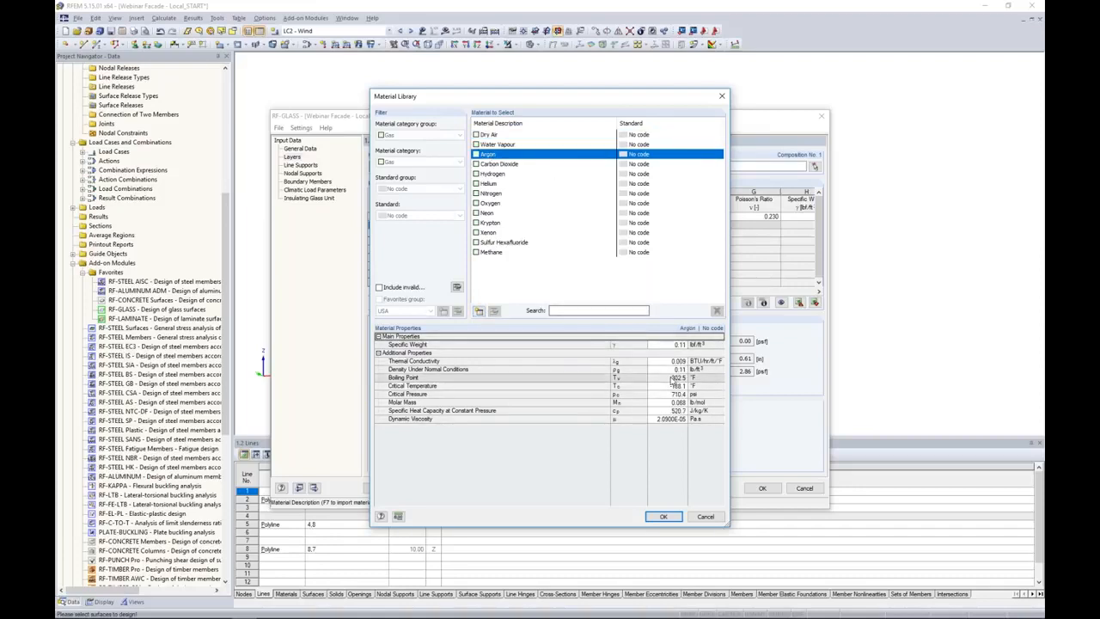
pyautogui.click(656, 516)
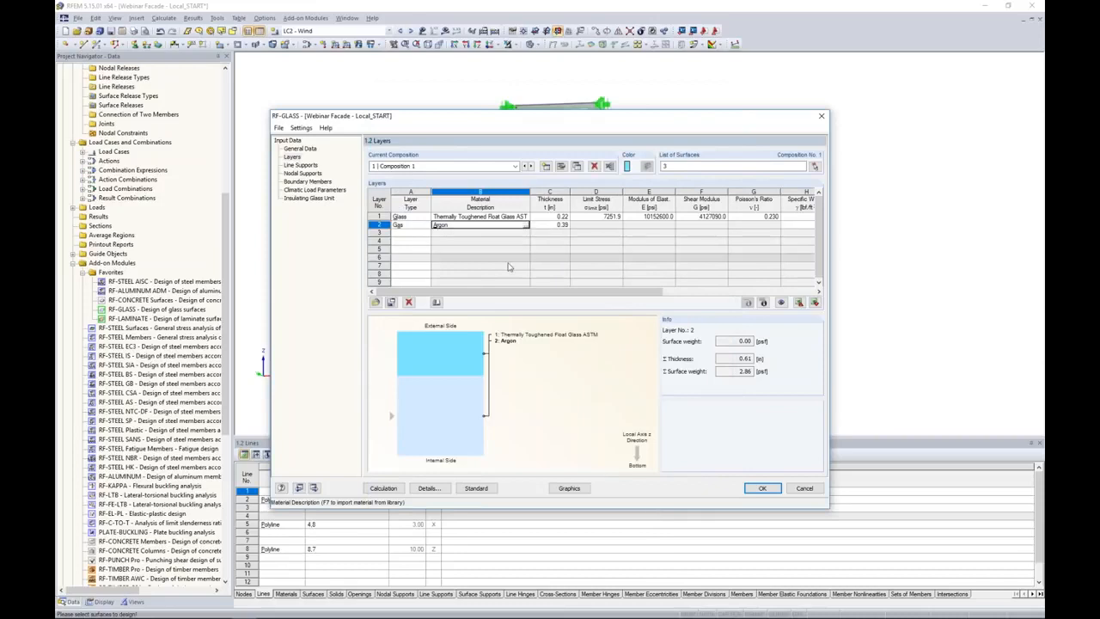
# Add layer 3 as a glass layer below the argon gas.
pyautogui.click(425, 233)
pyautogui.click(425, 234)
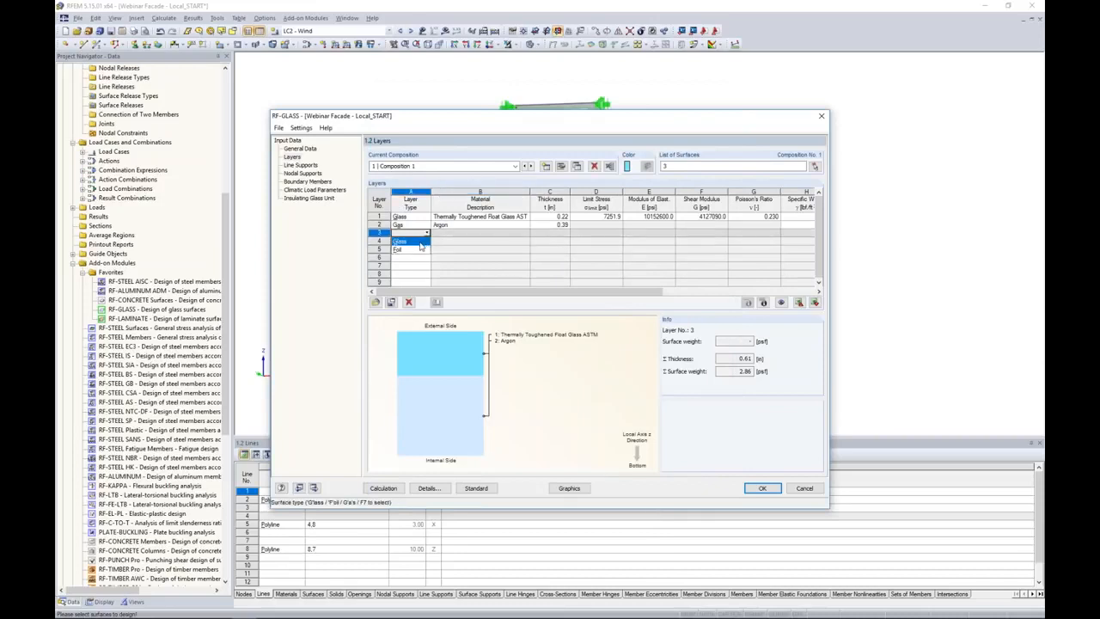
pyautogui.click(423, 241)
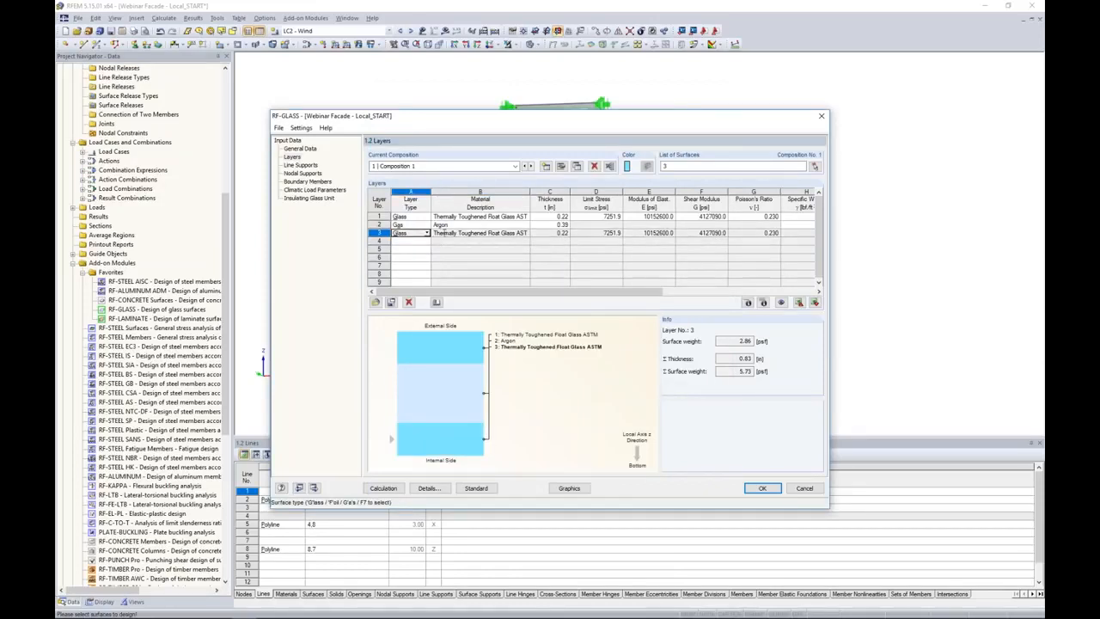
# Define layer 4 as a foil and assign the ASTM material Polymer Interlayer SentryGlas Plus 20 °C / 1 hr.
pyautogui.click(414, 241)
pyautogui.click(426, 241)
pyautogui.click(398, 258)
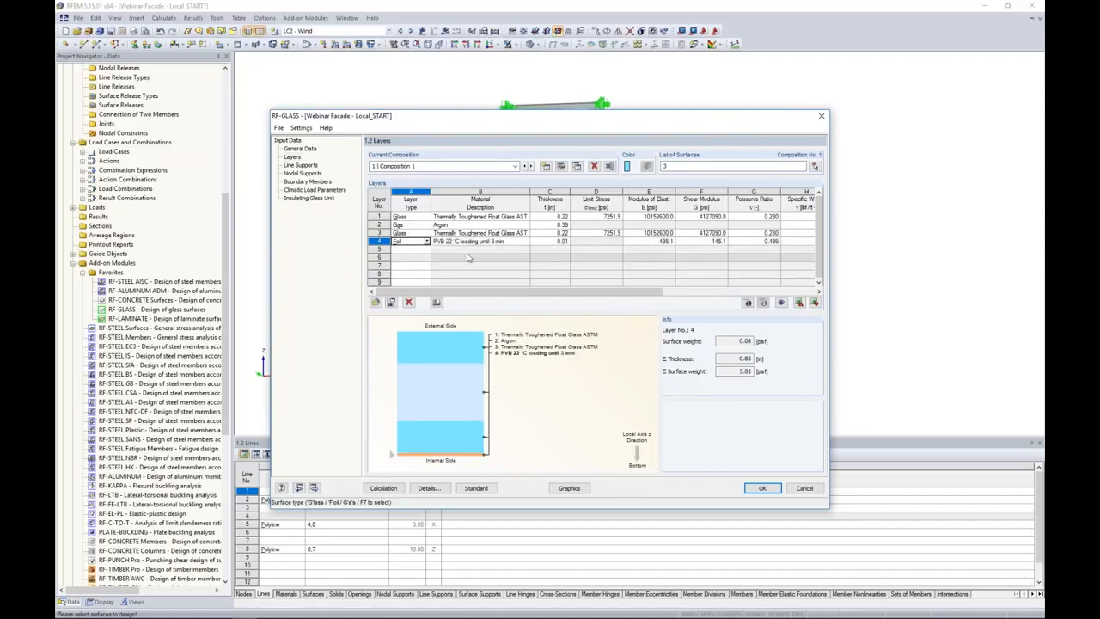
pyautogui.click(527, 243)
pyautogui.click(421, 188)
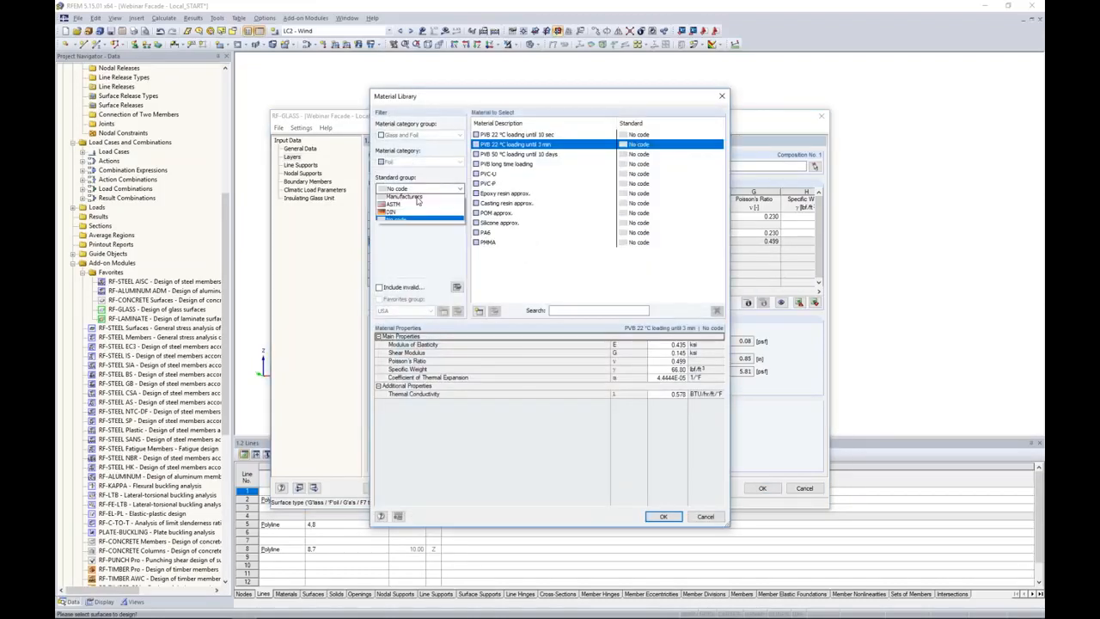
pyautogui.click(408, 215)
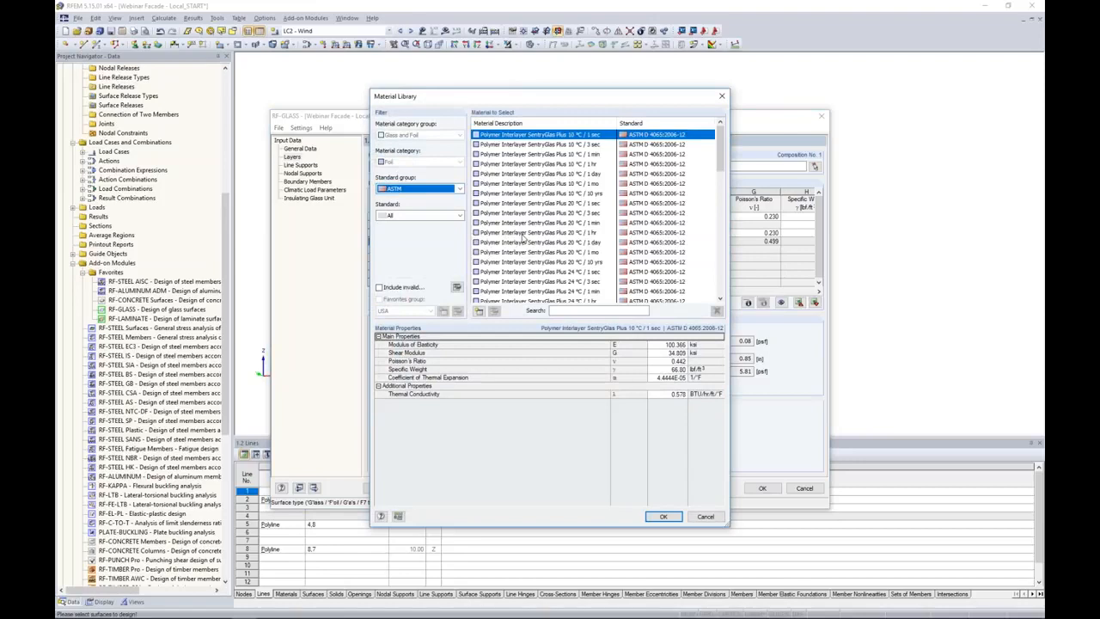
pyautogui.click(524, 234)
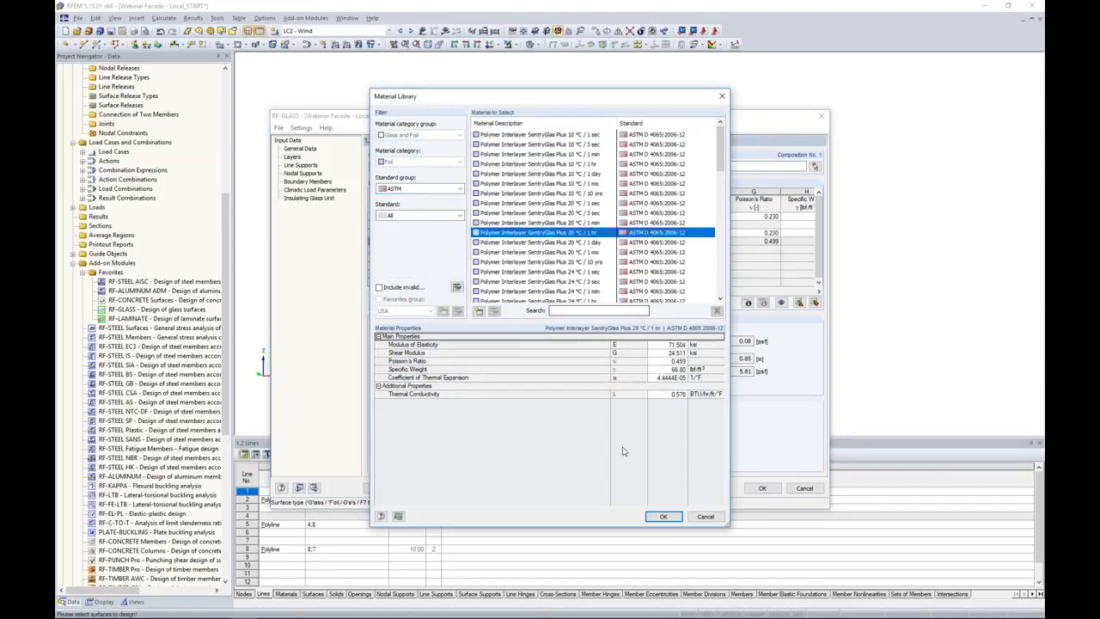
pyautogui.click(662, 516)
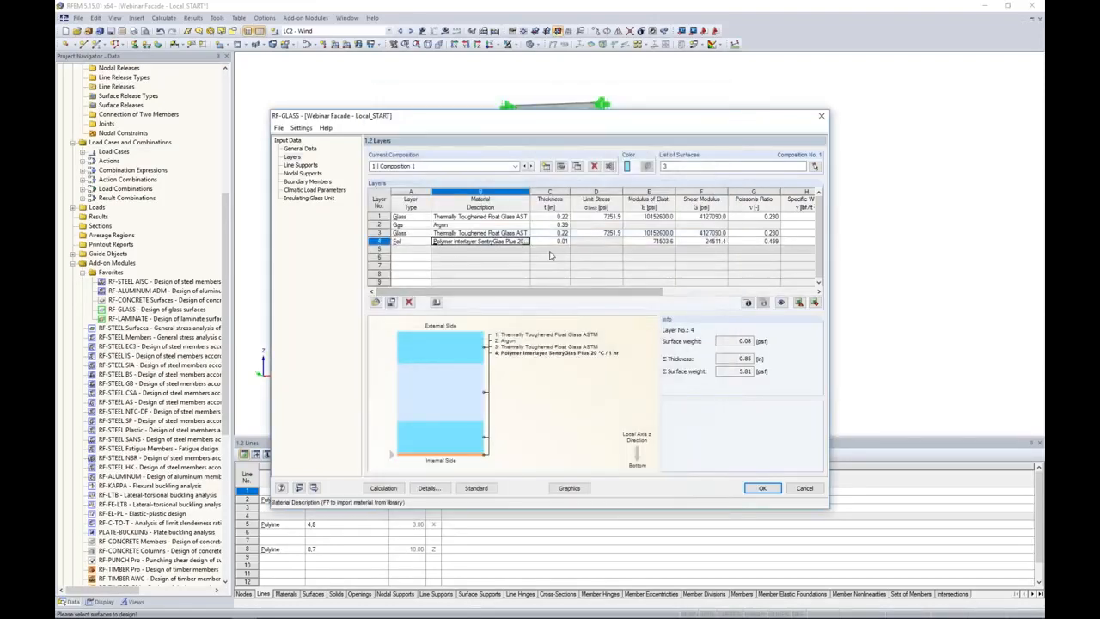
# Add layer 5 as a glass layer behind the foil.
pyautogui.click(409, 249)
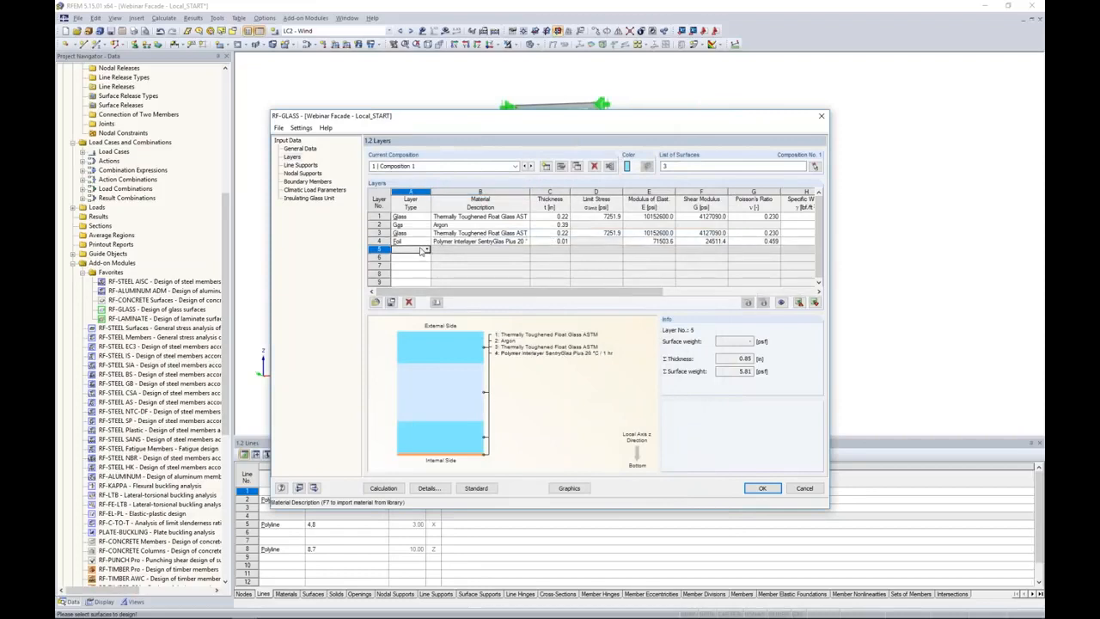
pyautogui.click(427, 249)
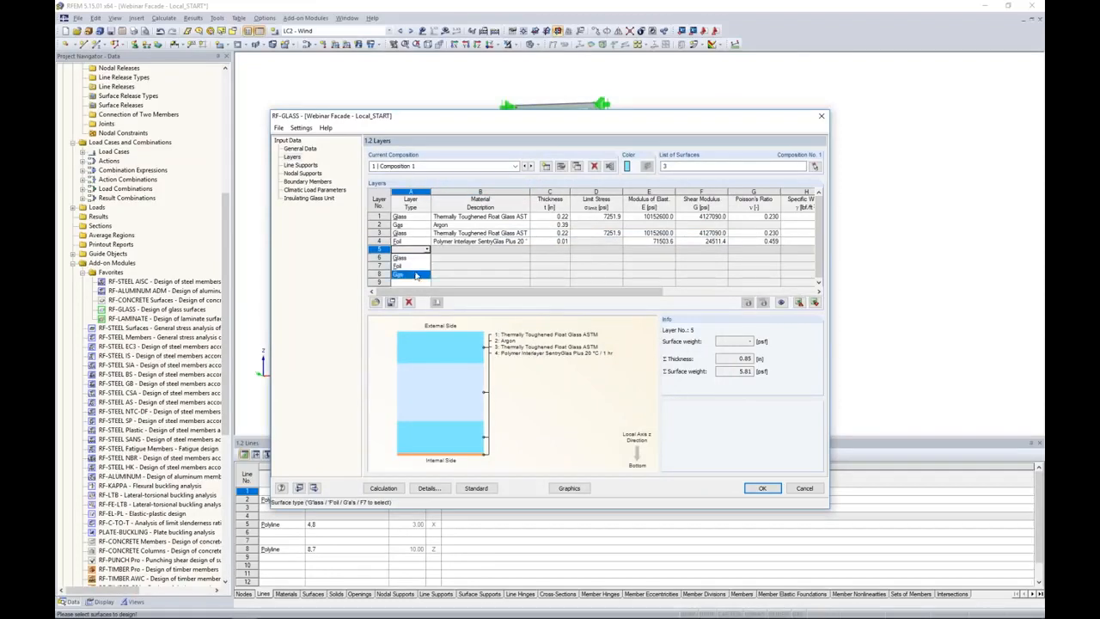
pyautogui.click(416, 258)
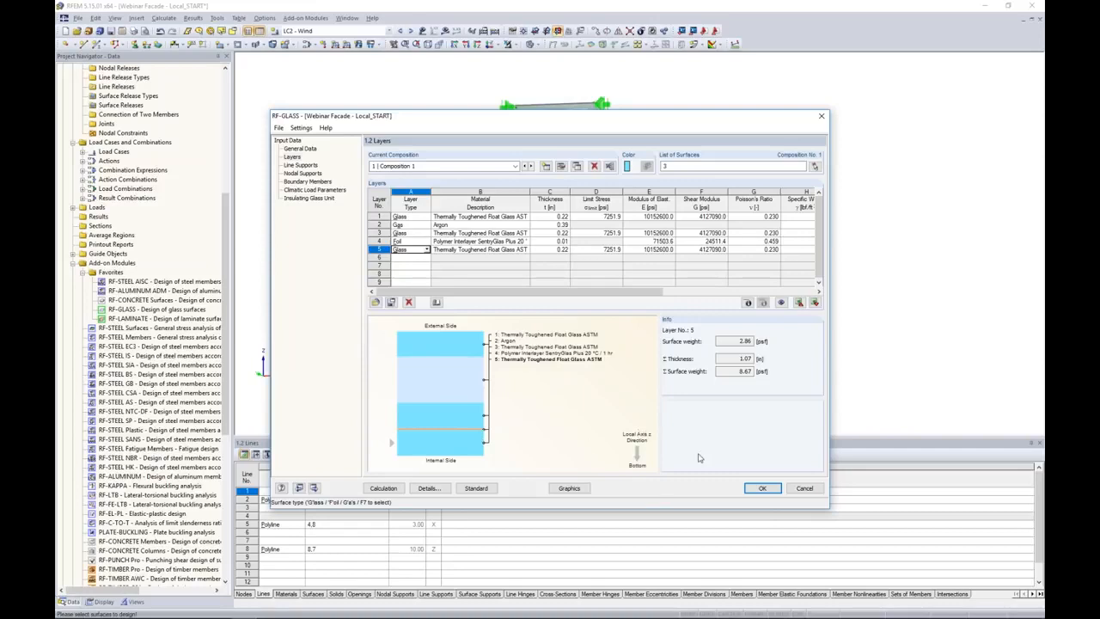
# In the details of Composition 1, toggle Consider coupling off and back on, and enable Save created temporary models.
pyautogui.moveTo(577, 121); pyautogui.dragTo(631, 103)
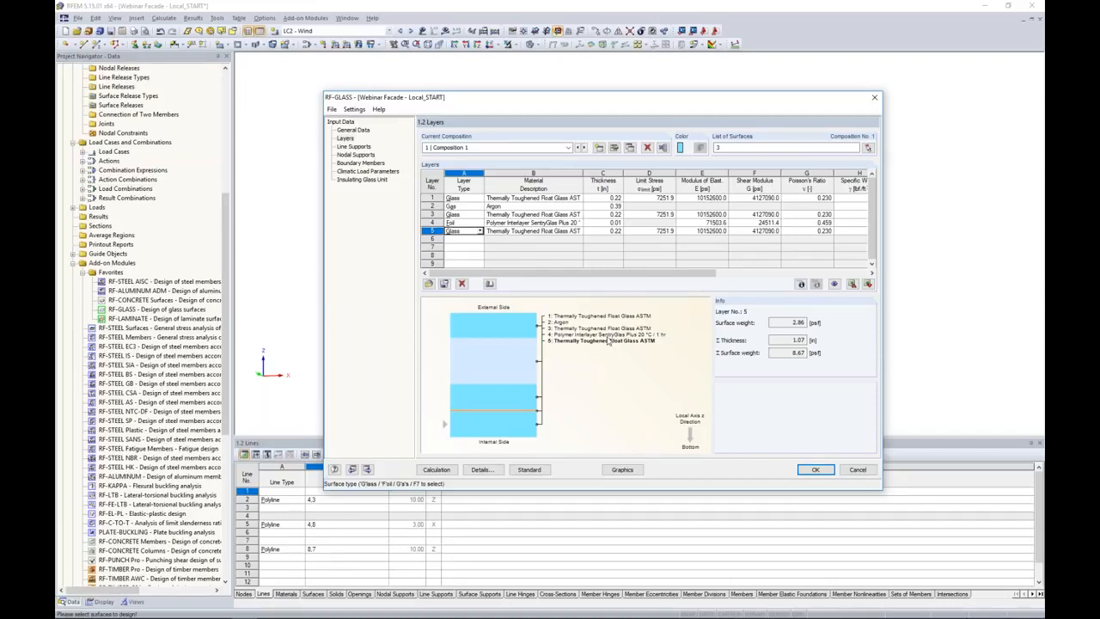
pyautogui.click(614, 148)
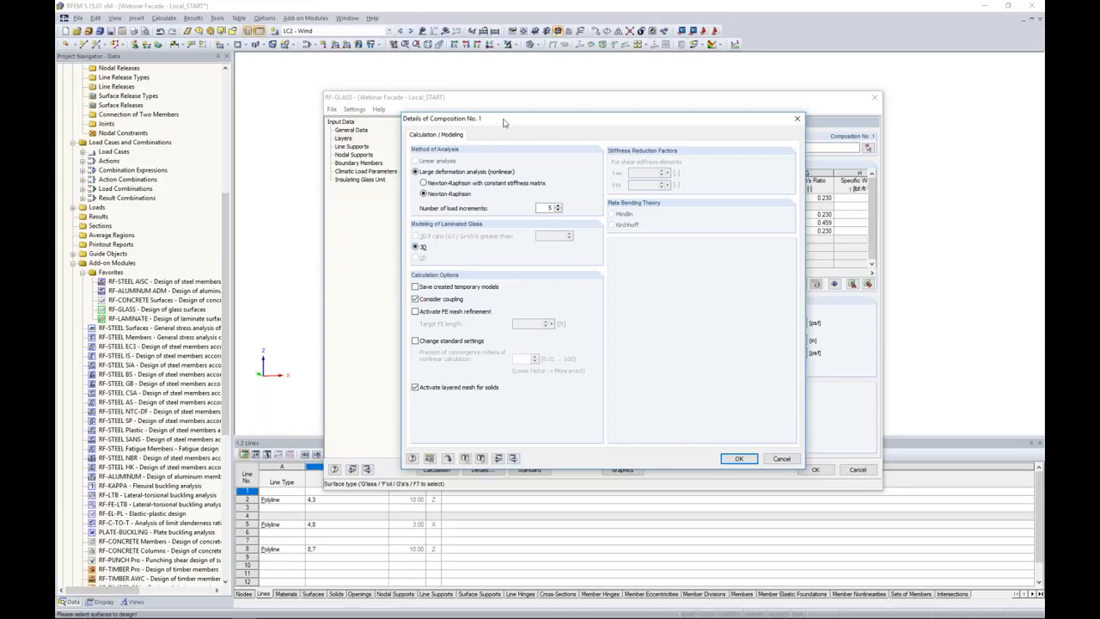
pyautogui.click(419, 299)
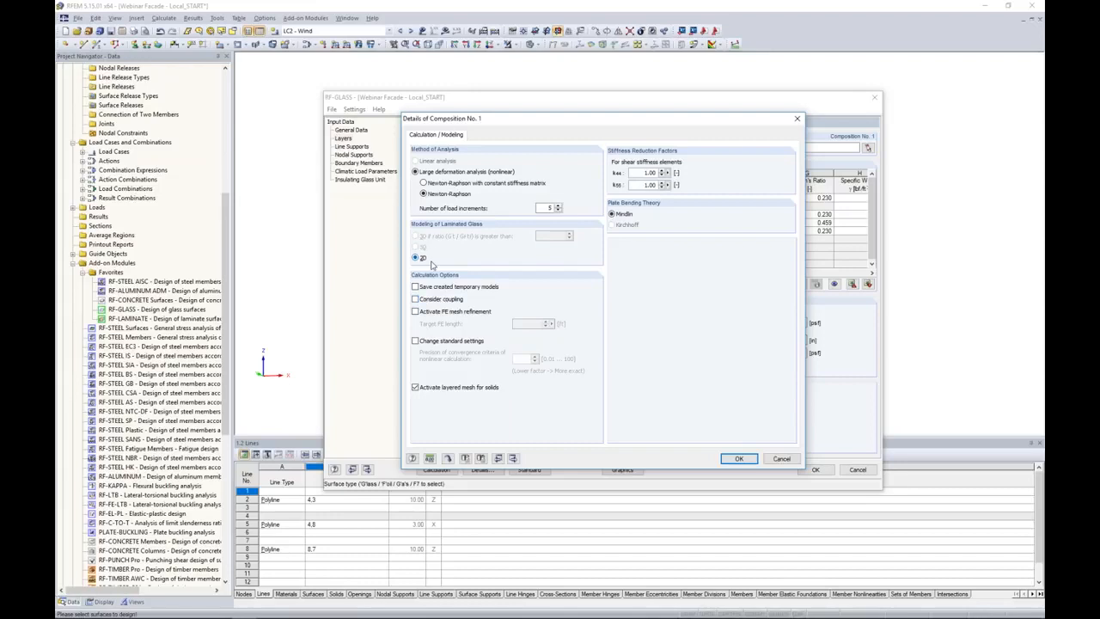
pyautogui.moveTo(504, 120)
pyautogui.mouseDown()
pyautogui.moveTo(669, 115)
pyautogui.moveTo(492, 112)
pyautogui.mouseUp()
pyautogui.click(410, 289)
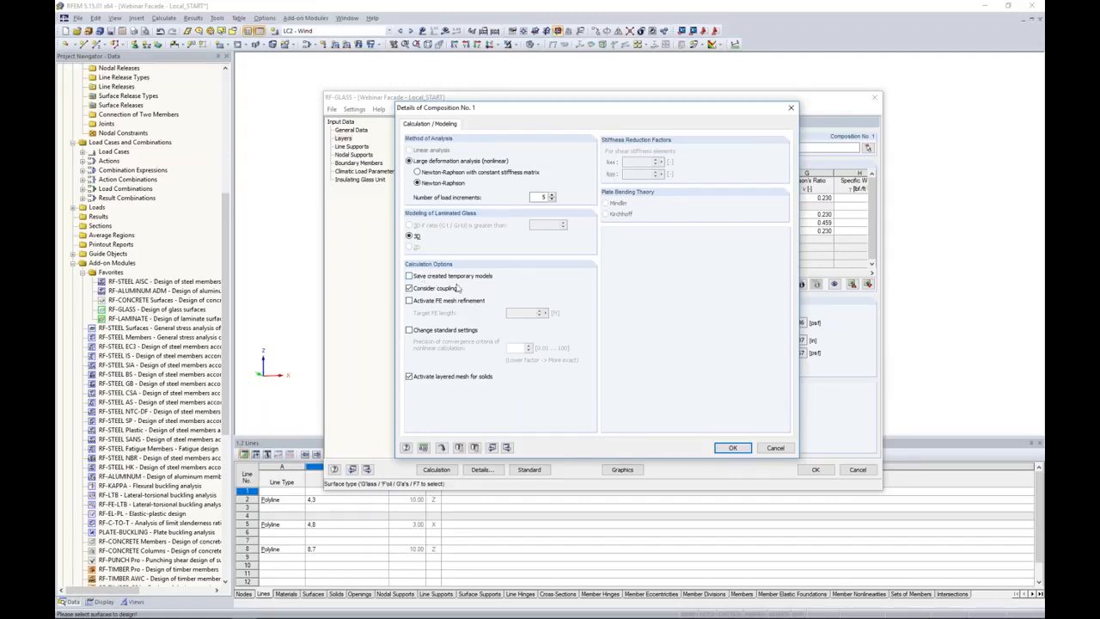
pyautogui.click(410, 276)
pyautogui.click(732, 448)
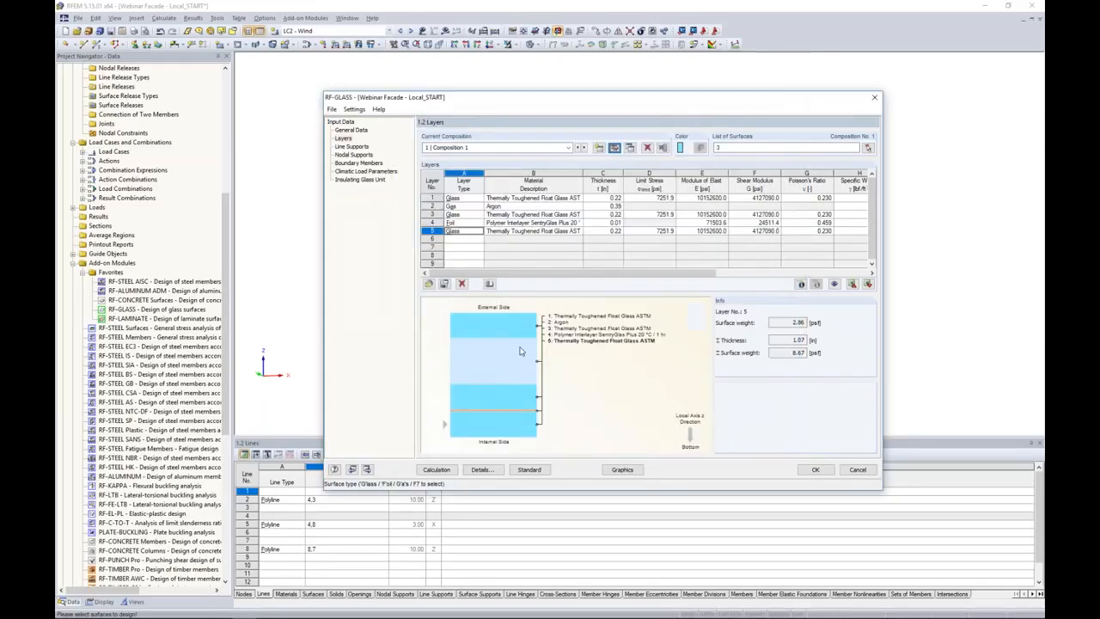
# Open the nodal supports of Composition 1 and examine the supports at the panel's lower corners.
pyautogui.click(356, 148)
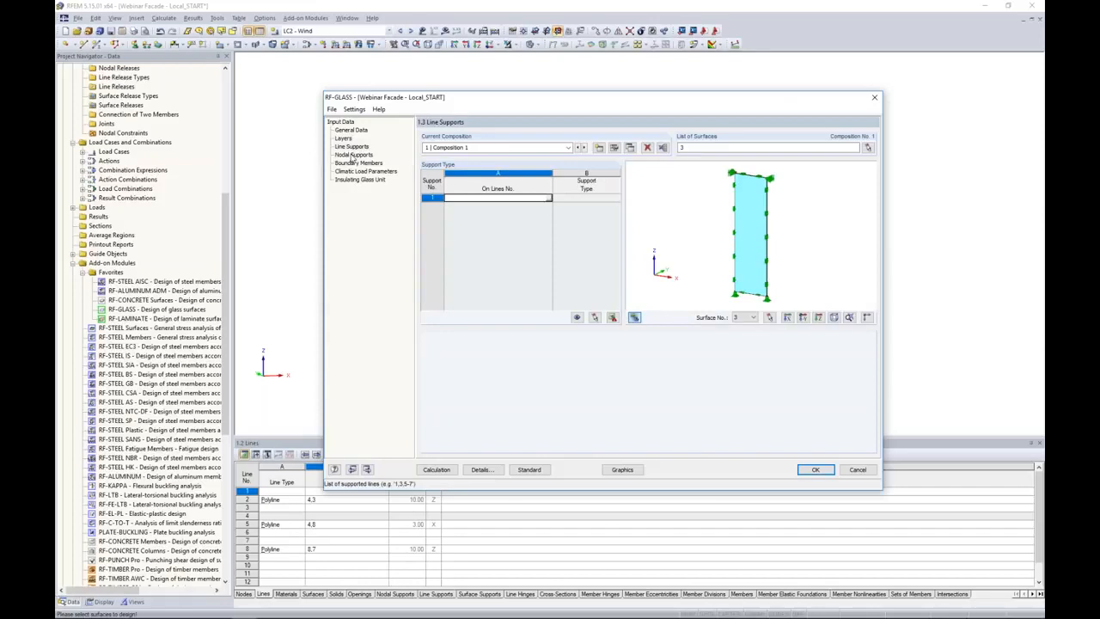
pyautogui.click(353, 155)
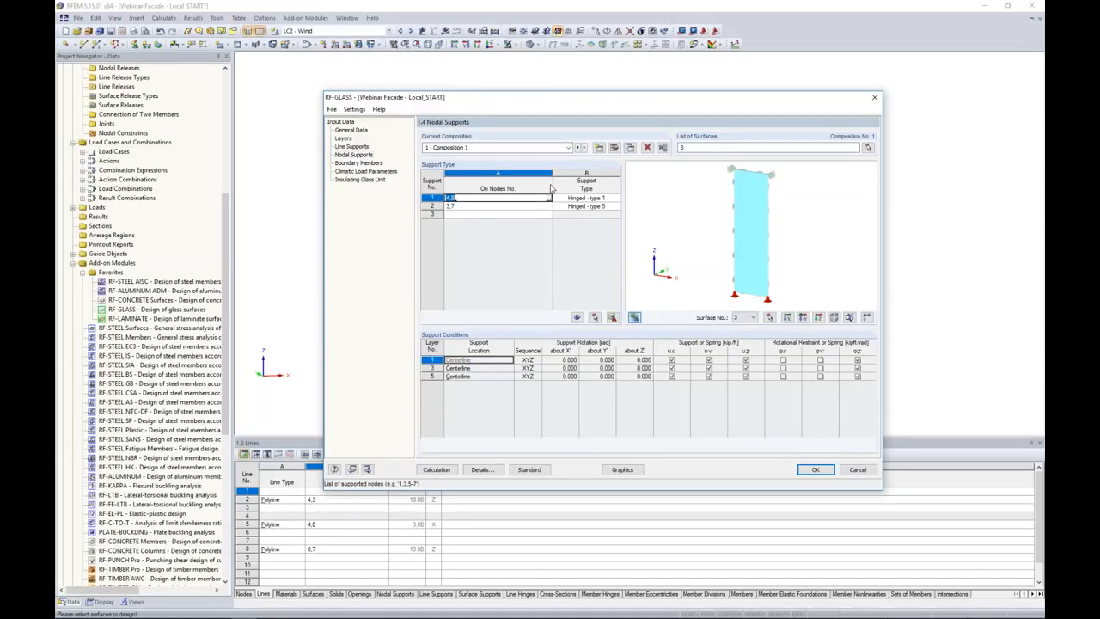
pyautogui.moveTo(566, 98); pyautogui.dragTo(525, 380)
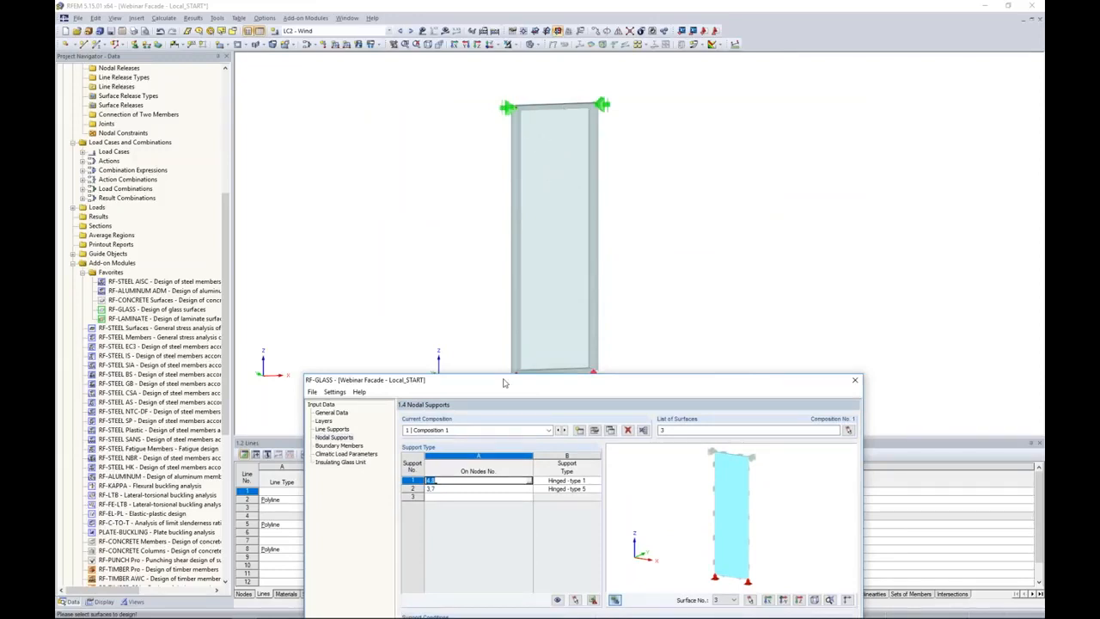
pyautogui.moveTo(642, 164); pyautogui.dragTo(643, 111)
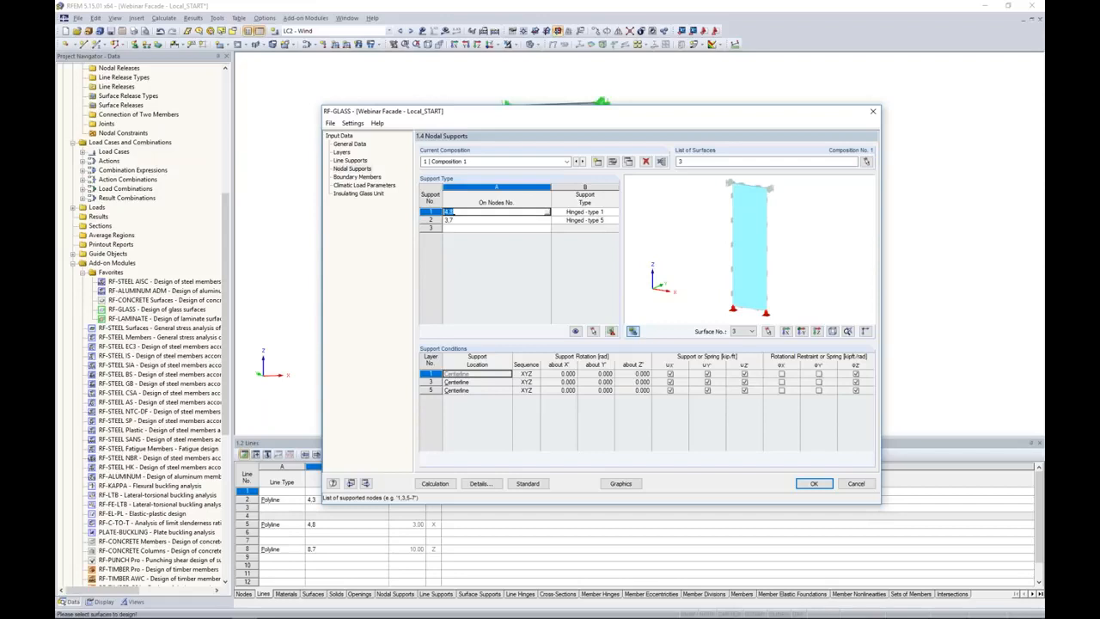
pyautogui.keyDown('ctrl'); pyautogui.moveTo(705, 307); pyautogui.dragTo(757, 256, button='middle'); pyautogui.keyUp('ctrl')
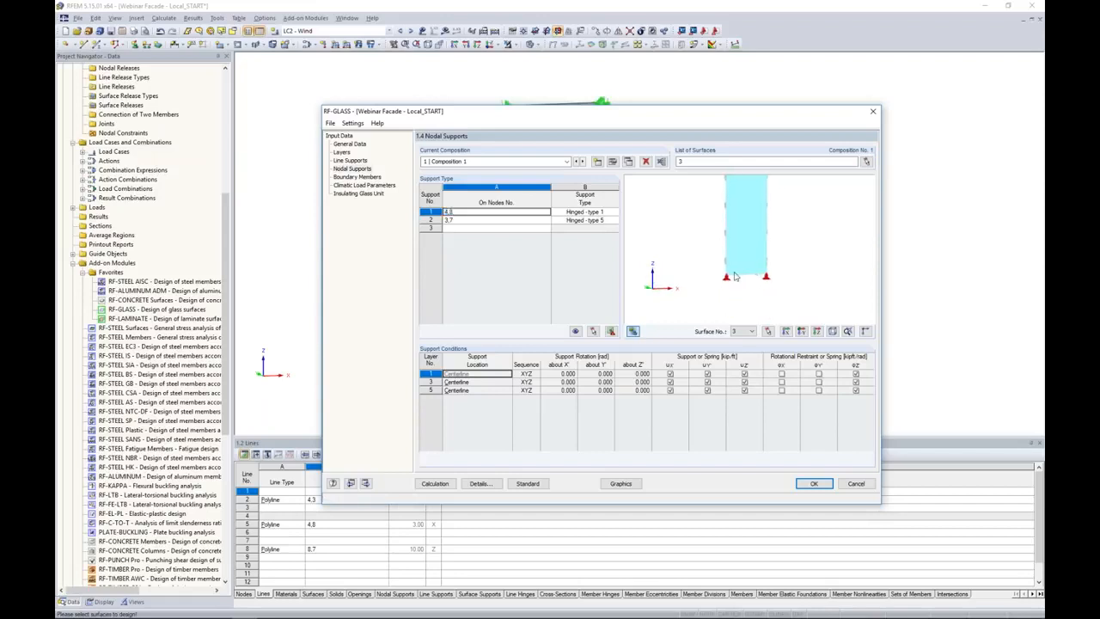
pyautogui.scroll(5, 736, 272)
# Set the support type on nodes 4 and 8 to Hinged - type 3.
pyautogui.click(582, 213)
pyautogui.click(616, 213)
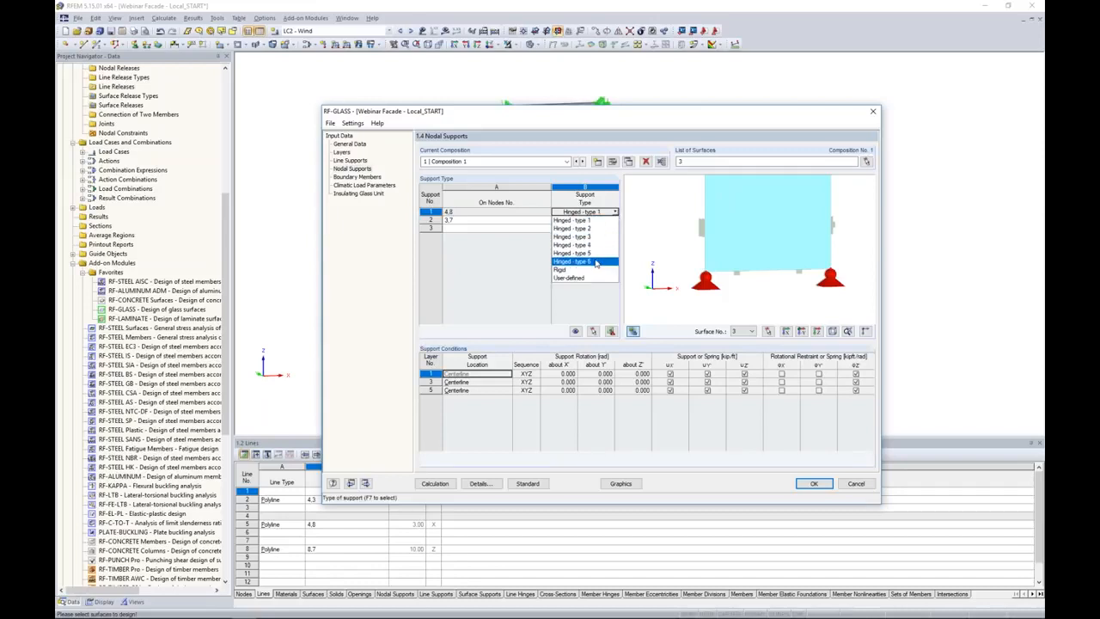
pyautogui.click(593, 239)
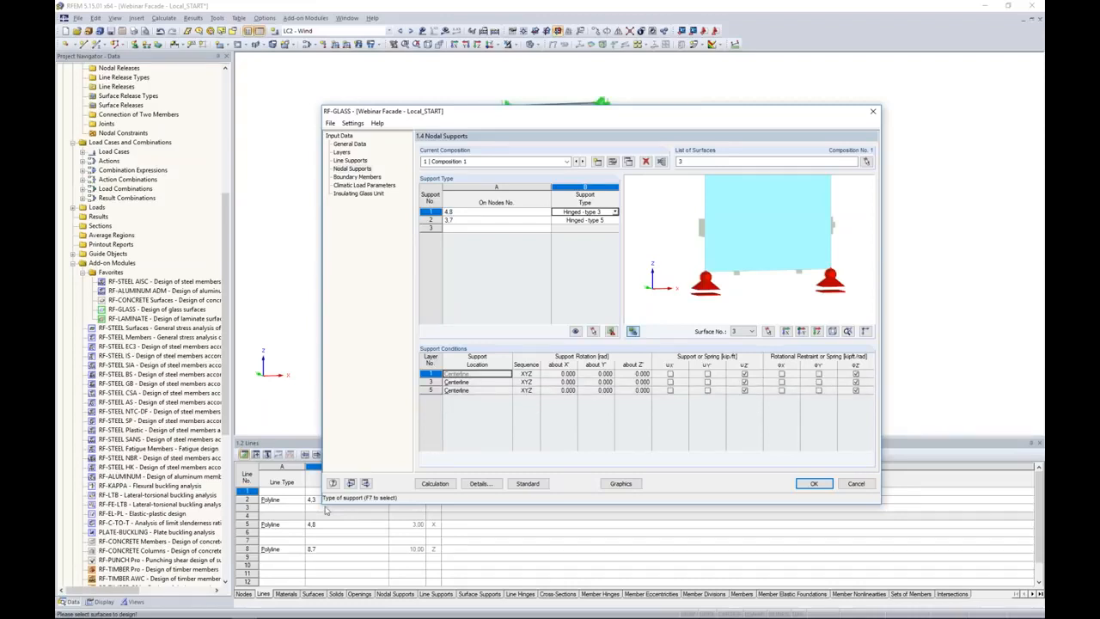
pyautogui.click(616, 211)
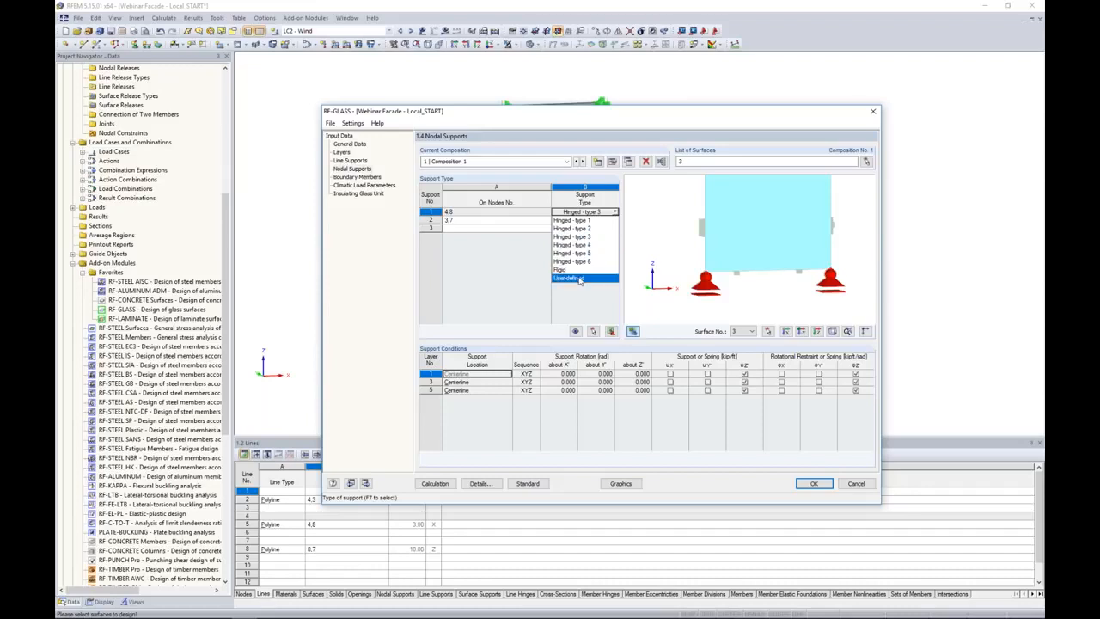
pyautogui.click(507, 271)
# Remove the nodal support on nodes 3 and 7 and restrict the first support to node 4 only.
pyautogui.click(497, 220)
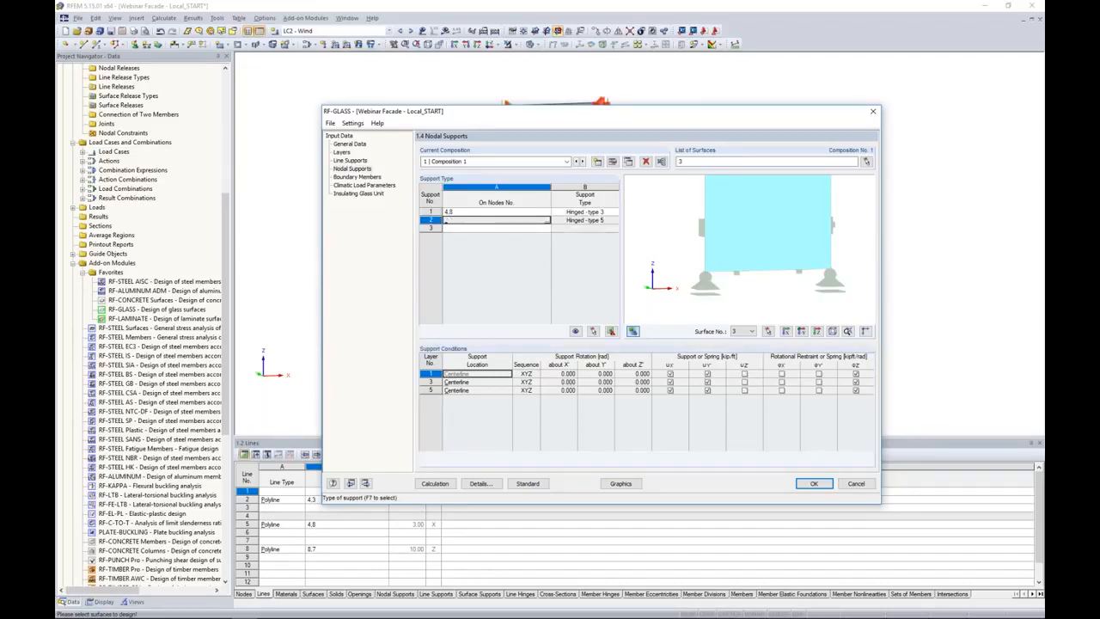
pyautogui.click(477, 211)
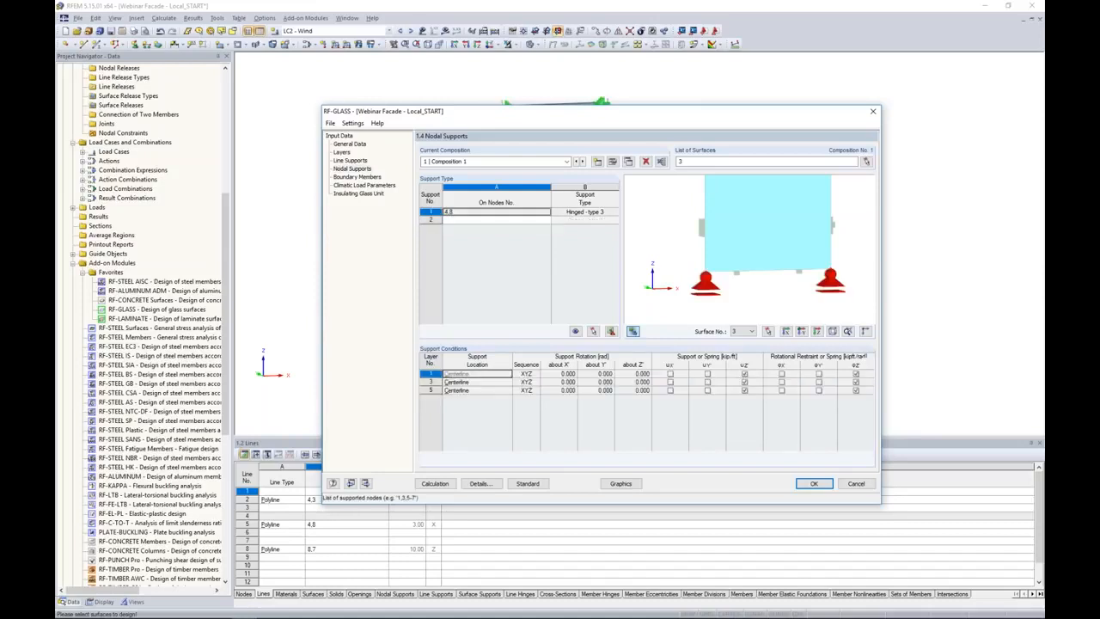
pyautogui.click(454, 211)
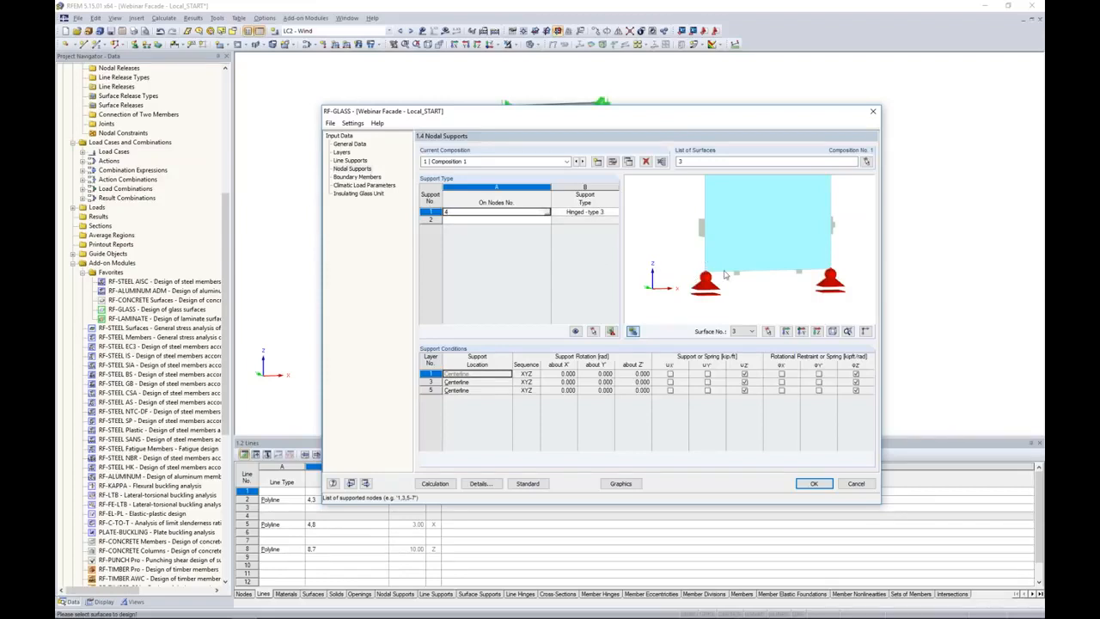
# Make the node 4 support User-defined and set the support location of layer 3 to None.
pyautogui.click(603, 212)
pyautogui.click(615, 211)
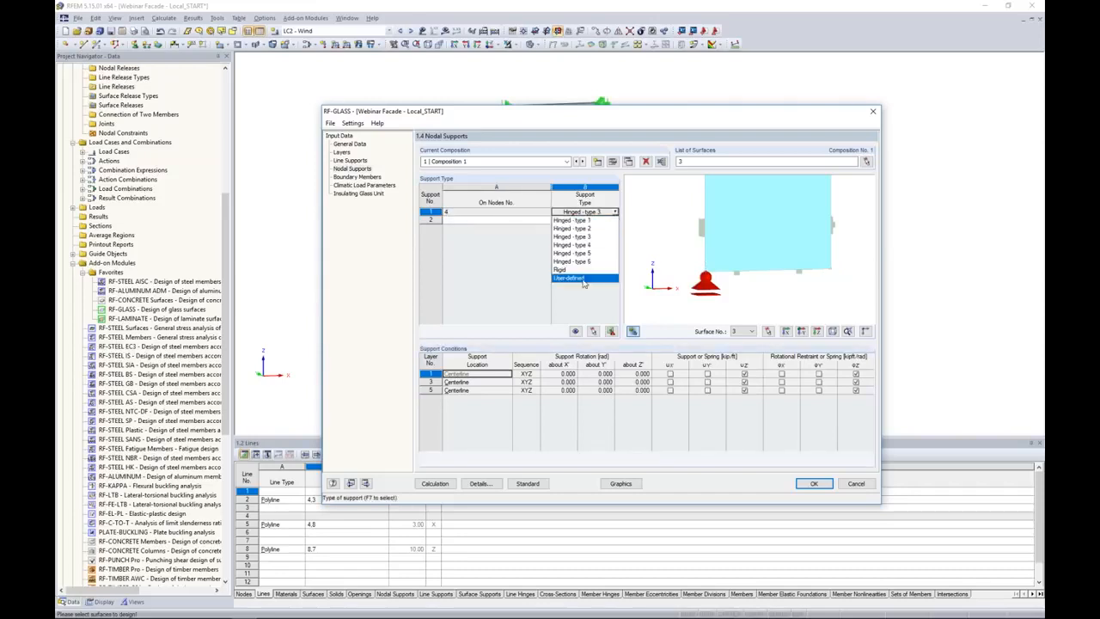
pyautogui.click(583, 281)
pyautogui.keyDown('ctrl'); pyautogui.moveTo(690, 283); pyautogui.dragTo(715, 278, button='middle'); pyautogui.keyUp('ctrl')
pyautogui.scroll(8, 713, 278)
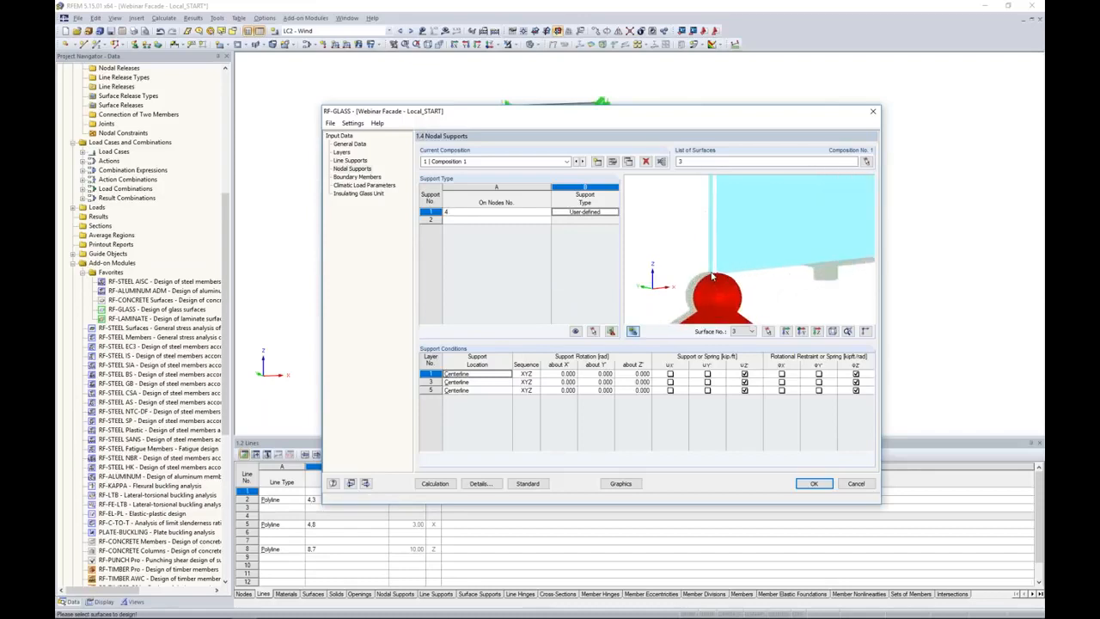
pyautogui.scroll(4, 711, 277)
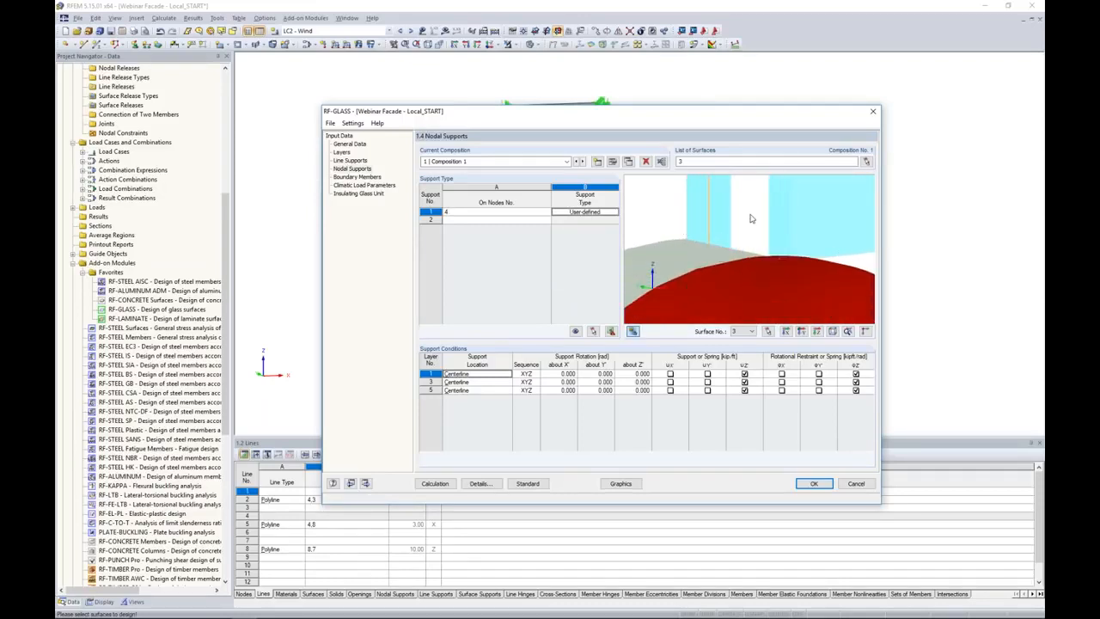
pyautogui.click(429, 382)
pyautogui.click(477, 381)
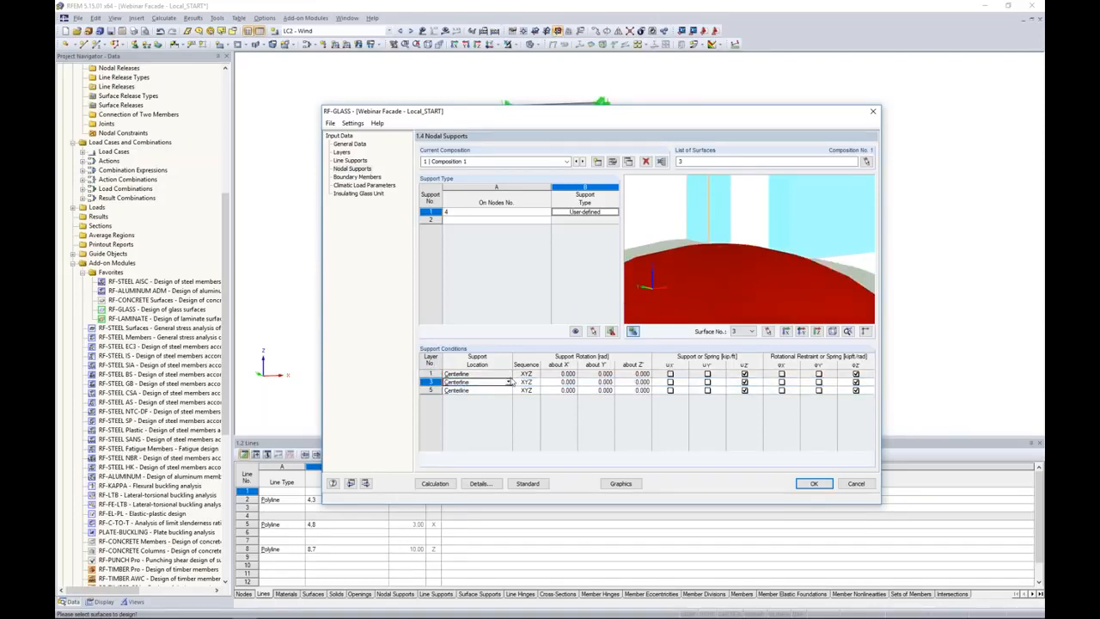
pyautogui.click(508, 382)
pyautogui.click(487, 423)
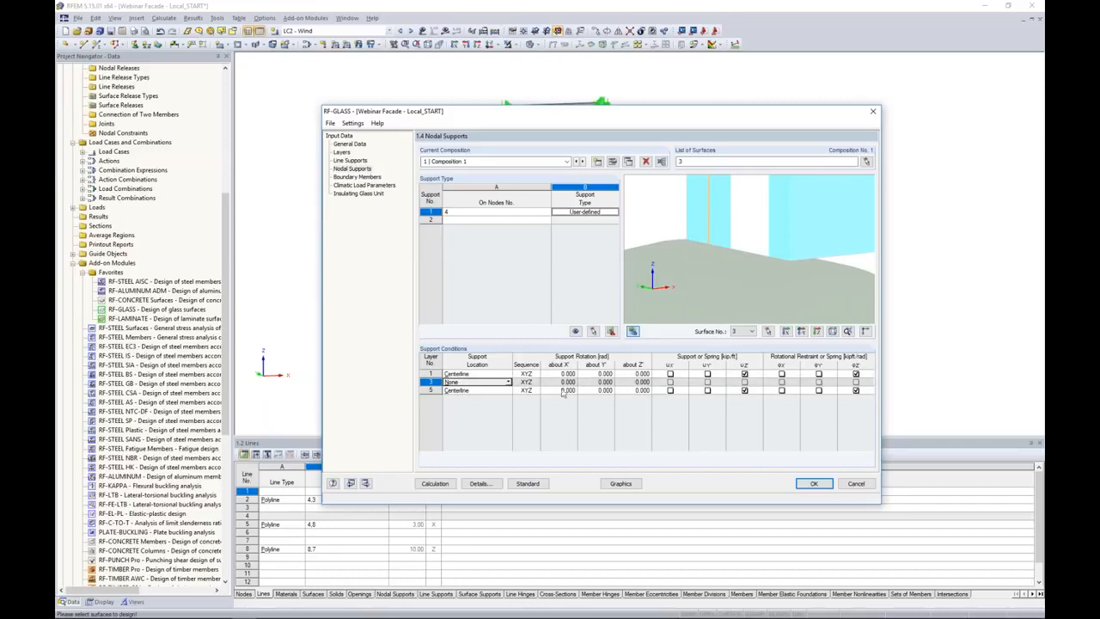
# Fix the X and Y displacements of layers 1 and 5 in the node 4 support.
pyautogui.click(670, 375)
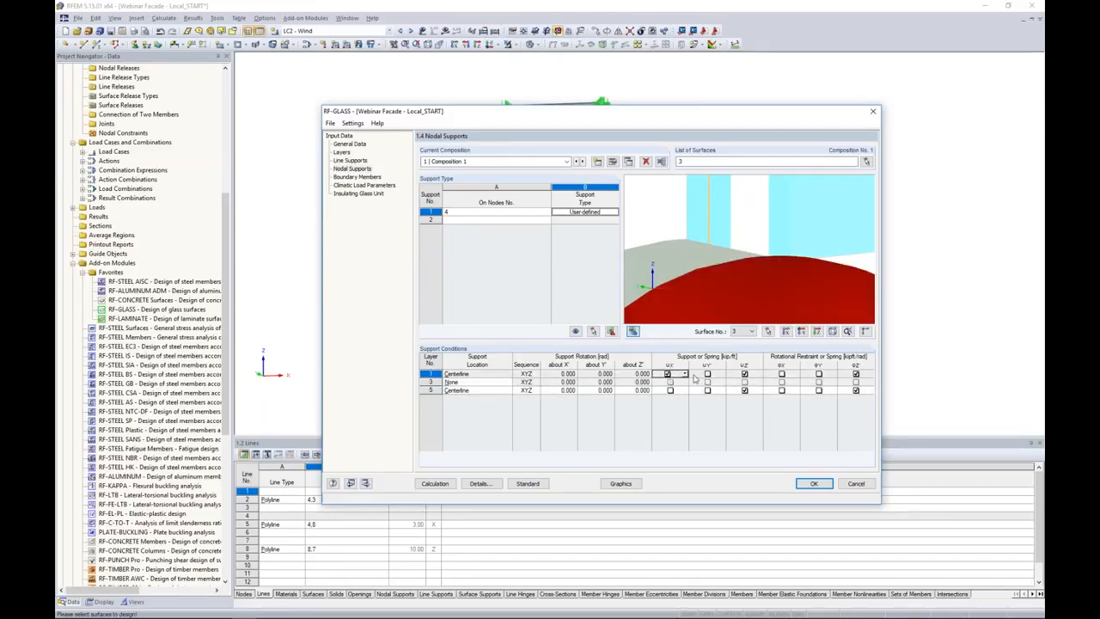
pyautogui.click(707, 375)
pyautogui.click(672, 391)
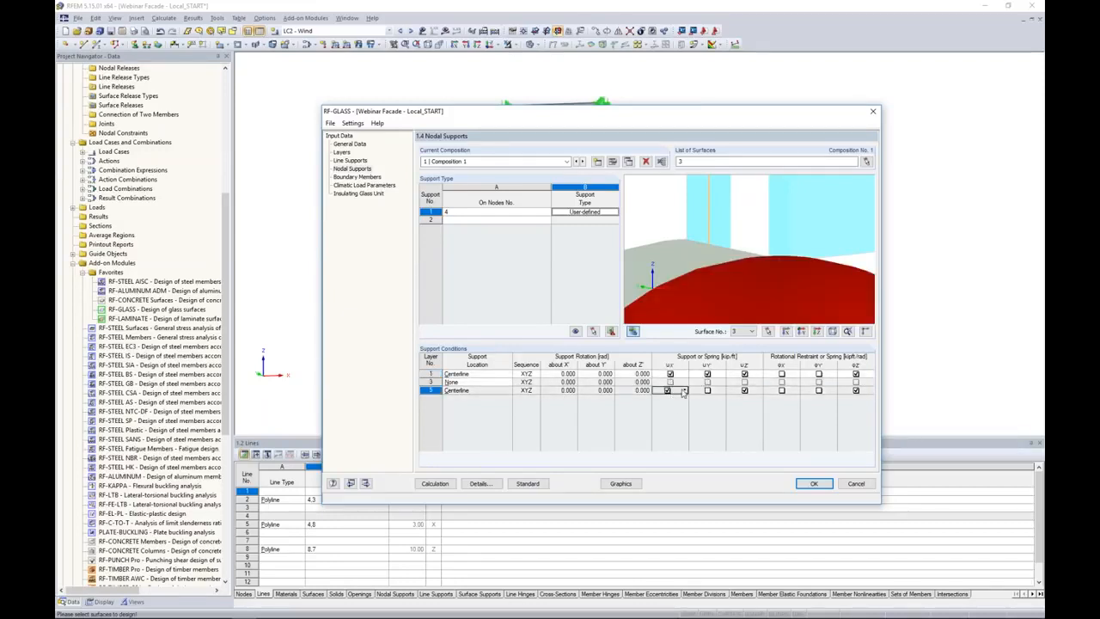
pyautogui.click(707, 391)
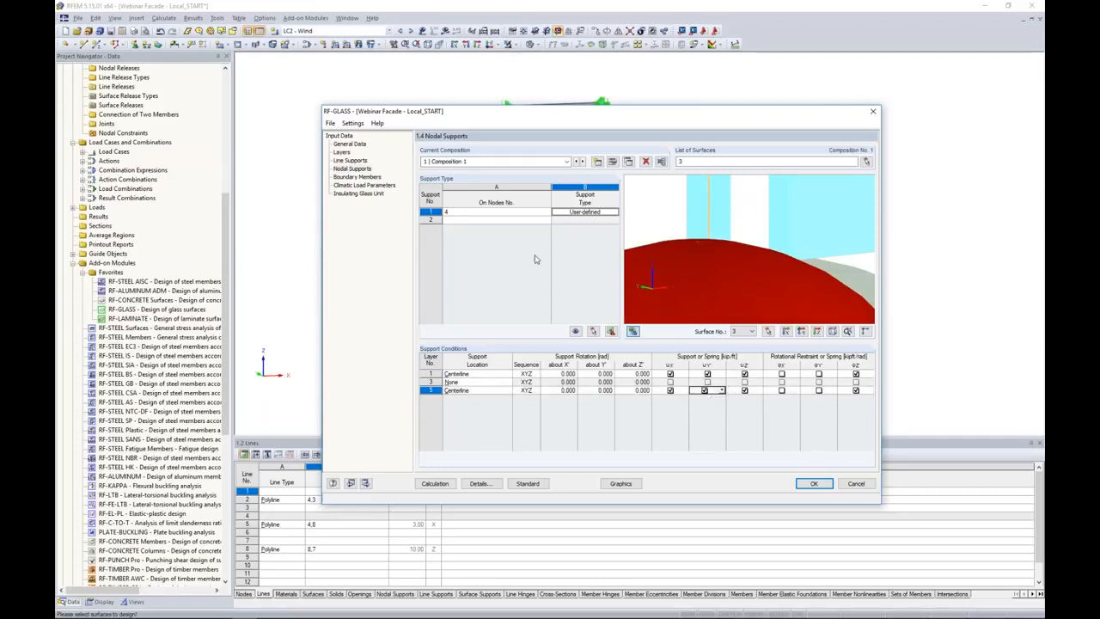
# Add a second nodal support on nodes 3 and 7 at the panel's upper corners.
pyautogui.click(523, 220)
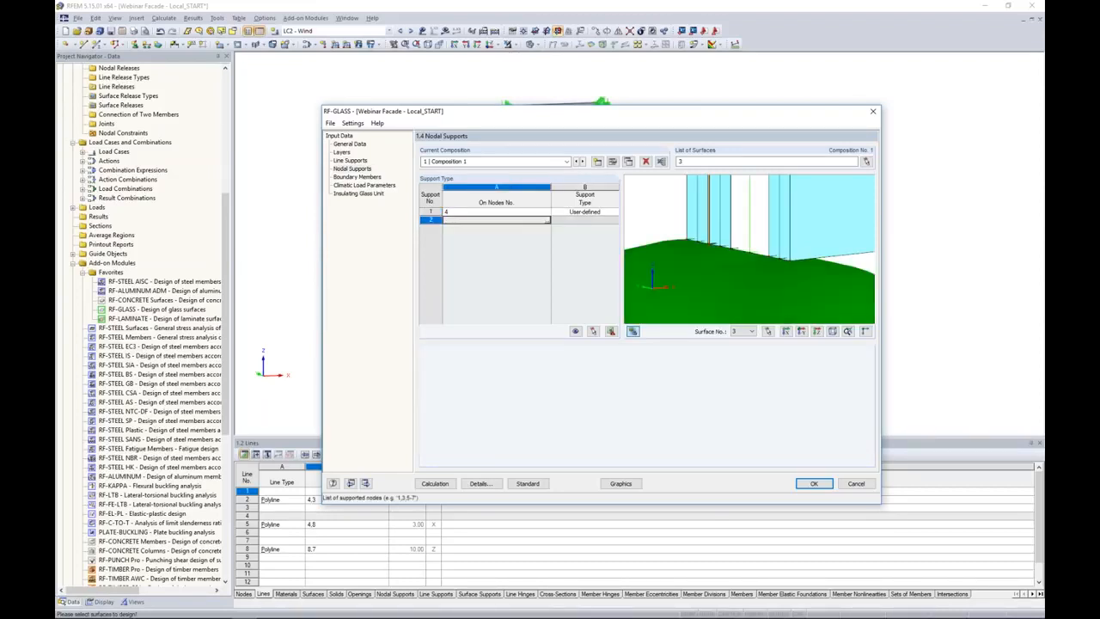
pyautogui.click(547, 221)
pyautogui.click(509, 107)
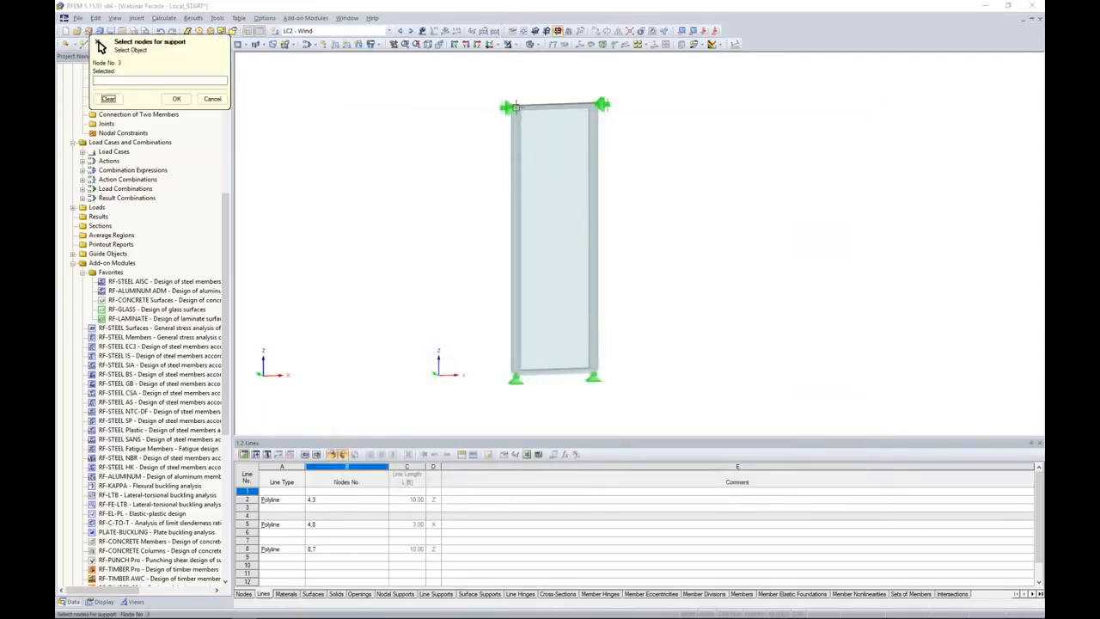
pyautogui.click(601, 105)
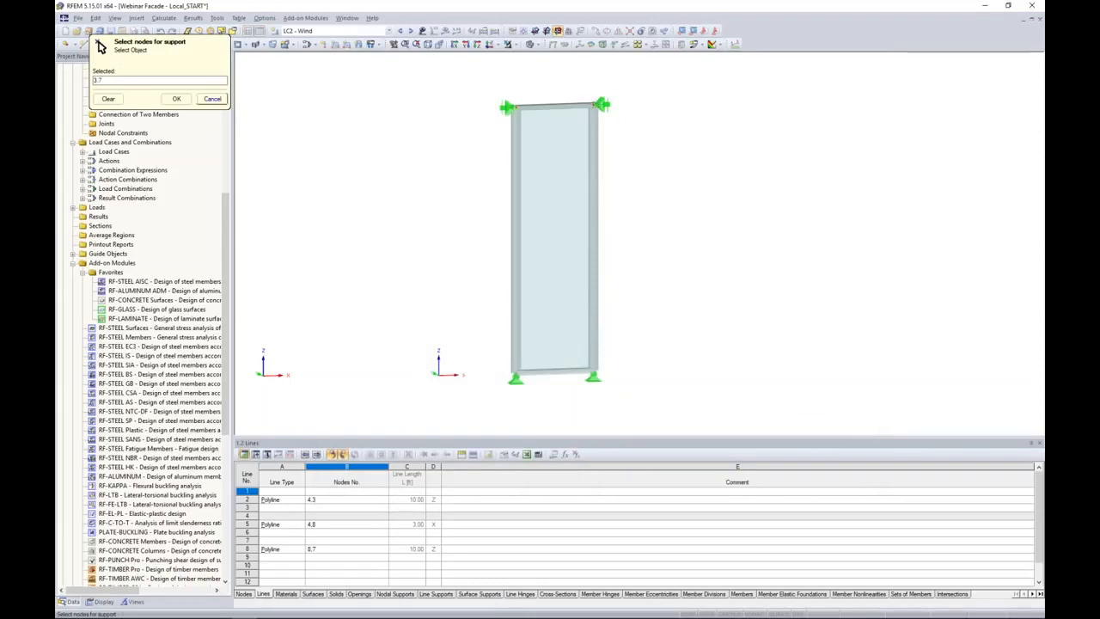
pyautogui.click(176, 98)
# Make the support on nodes 3 and 7 User-defined and set the support location of layer 3 to None.
pyautogui.click(595, 221)
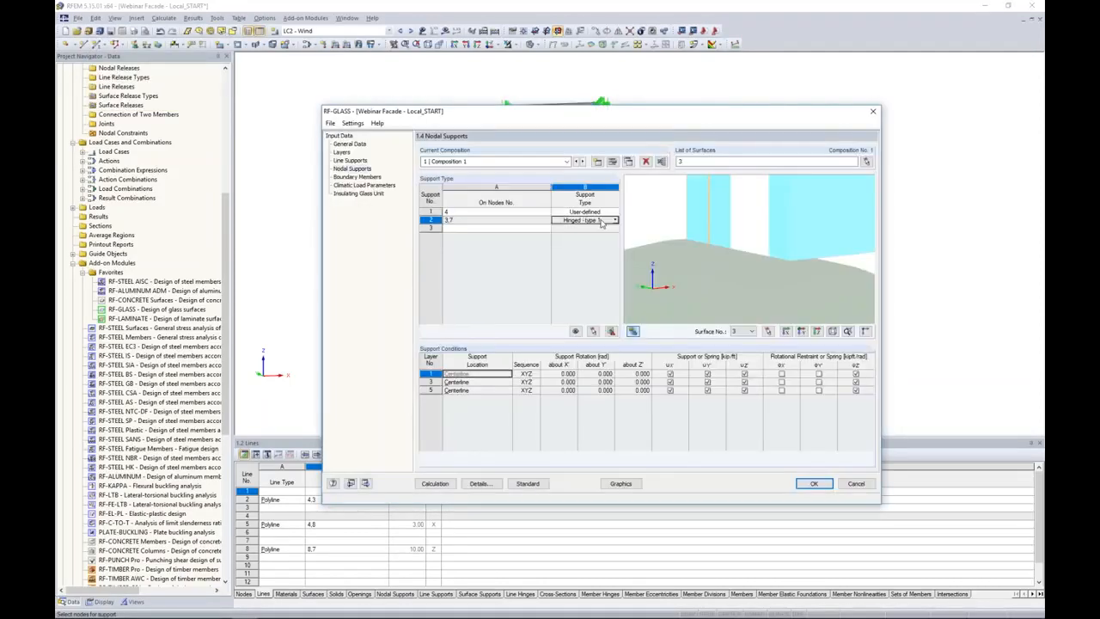
pyautogui.click(615, 220)
pyautogui.click(575, 287)
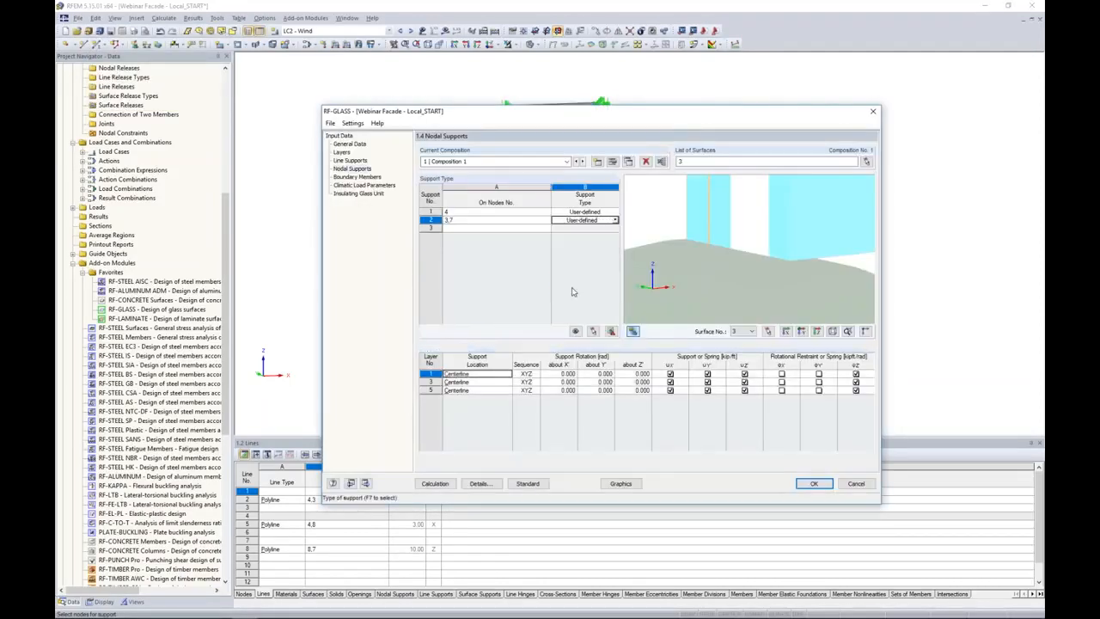
pyautogui.click(505, 383)
pyautogui.click(508, 383)
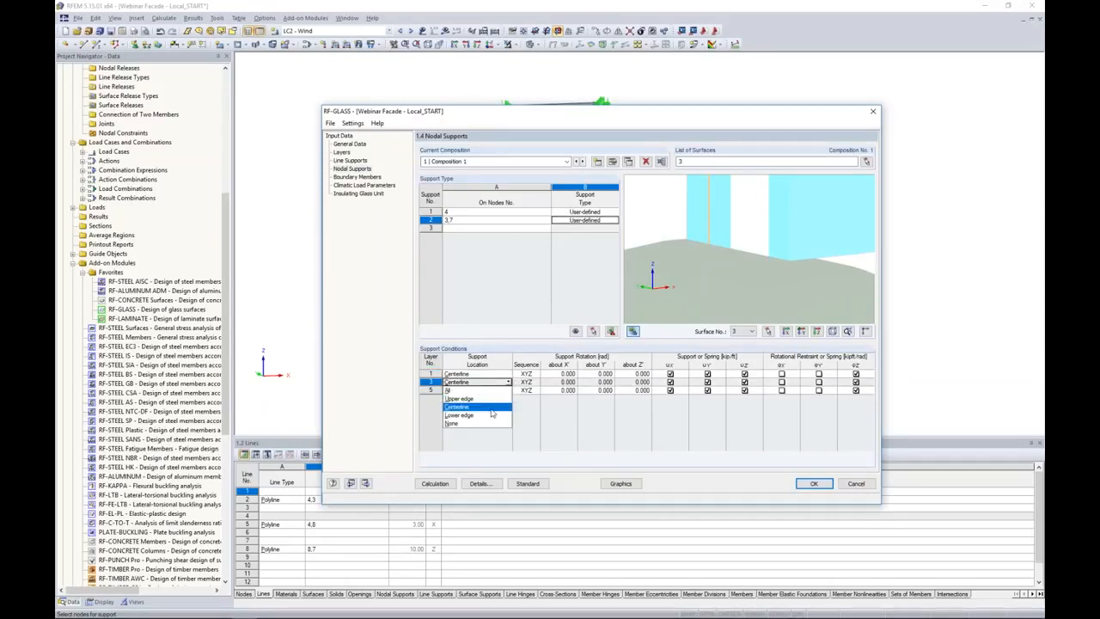
pyautogui.click(484, 428)
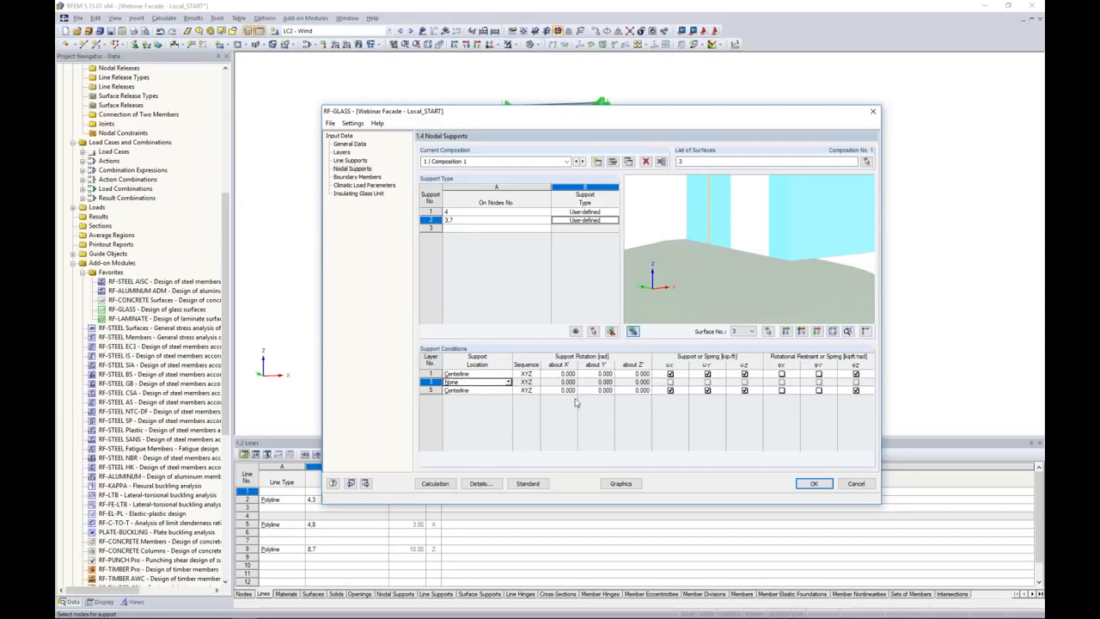
# Release the X and Z displacements of layers 1 and 5 in the support on nodes 3 and 7.
pyautogui.click(670, 374)
pyautogui.click(671, 391)
pyautogui.click(744, 374)
pyautogui.click(743, 391)
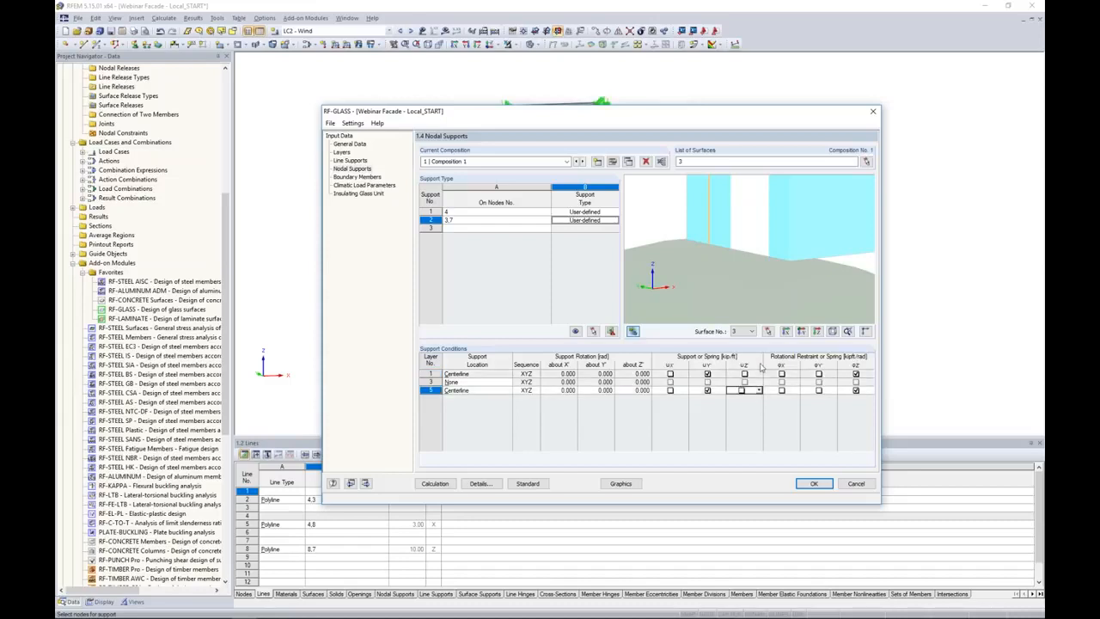
# Examine the supports at the panel's upper corners and how they attach to the glass layers.
pyautogui.scroll(-8, 785, 241)
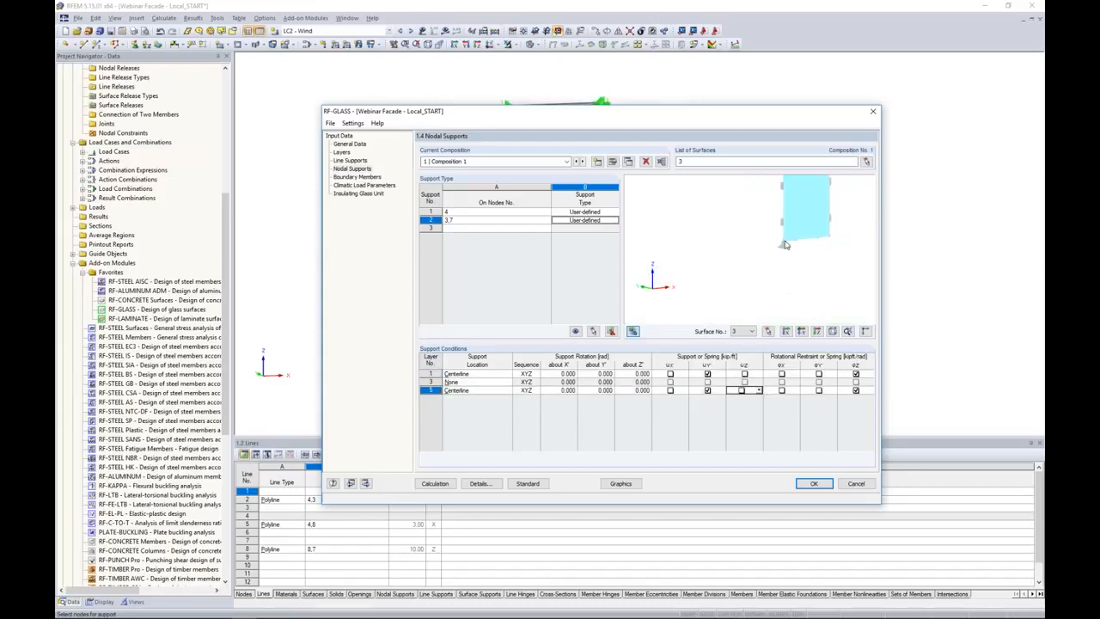
pyautogui.scroll(-2, 786, 244)
pyautogui.moveTo(794, 223); pyautogui.dragTo(762, 334, button='middle')
pyautogui.scroll(3, 753, 294)
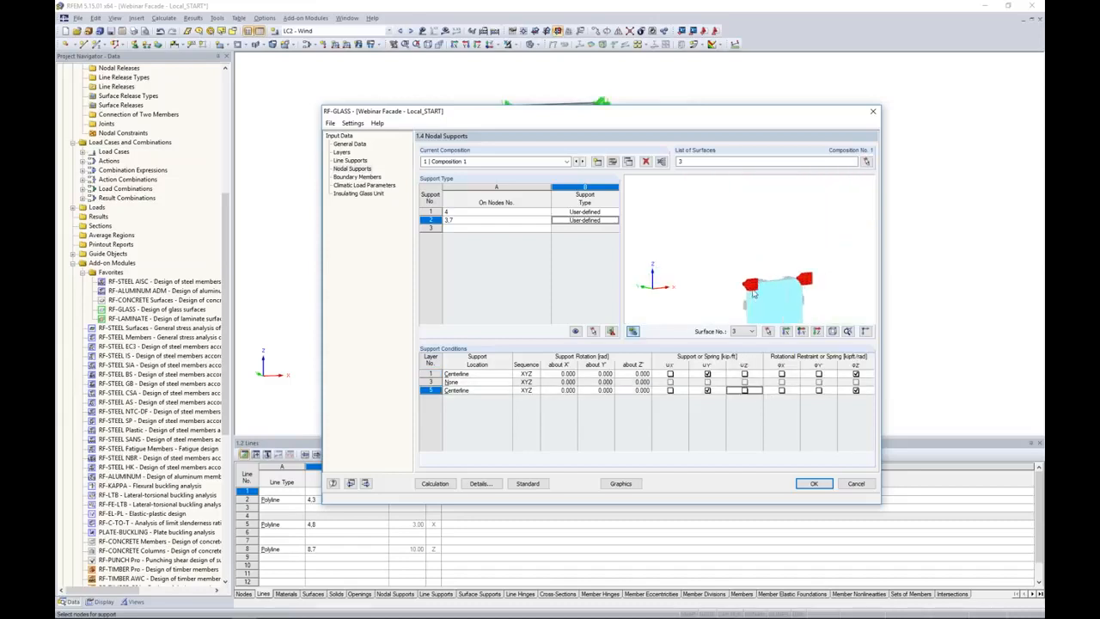
pyautogui.scroll(4, 754, 294)
pyautogui.keyDown('ctrl'); pyautogui.moveTo(756, 294); pyautogui.dragTo(849, 309, button='middle'); pyautogui.keyUp('ctrl')
pyautogui.scroll(4, 780, 296)
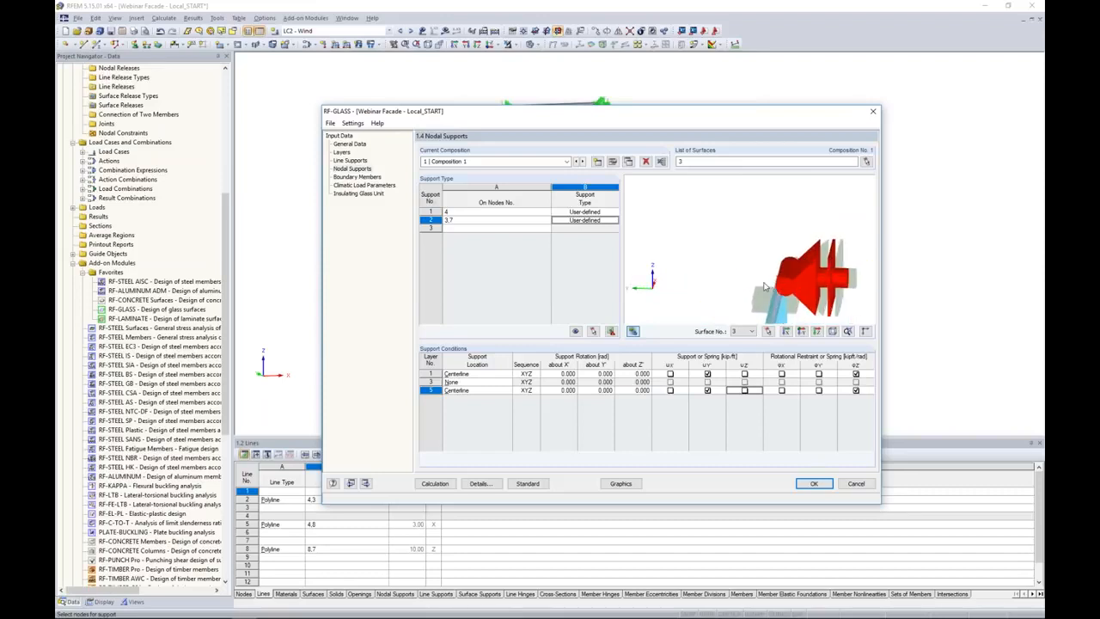
pyautogui.scroll(6, 765, 286)
pyautogui.moveTo(650, 296); pyautogui.dragTo(817, 275, button='middle')
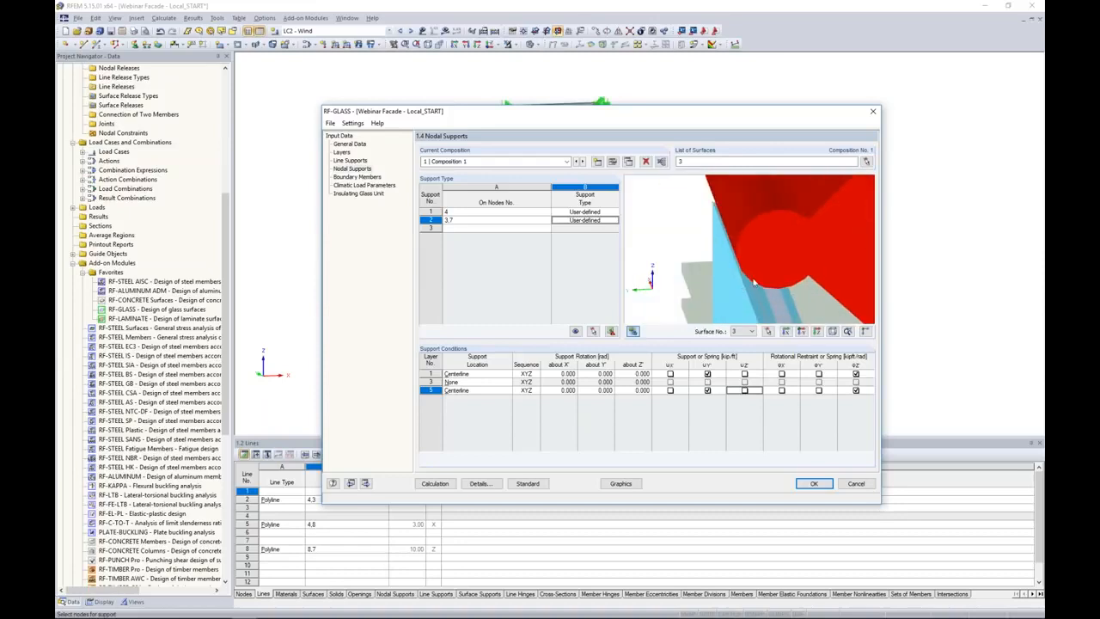
# Add a third nodal support on node 8 at the panel's remaining lower corner.
pyautogui.click(471, 230)
pyautogui.click(551, 230)
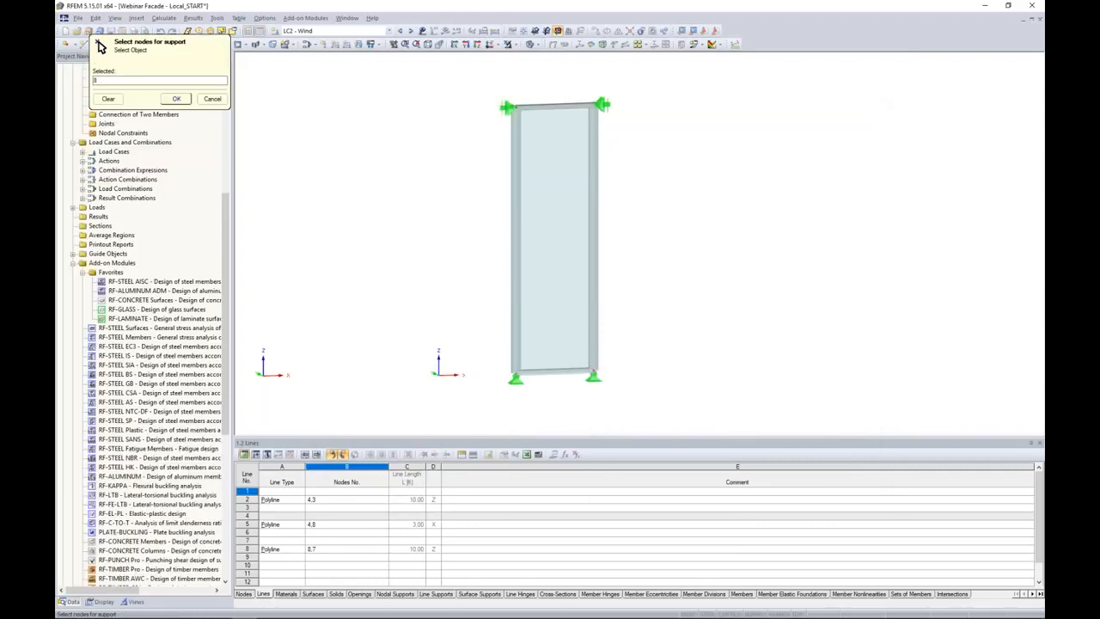
pyautogui.click(176, 99)
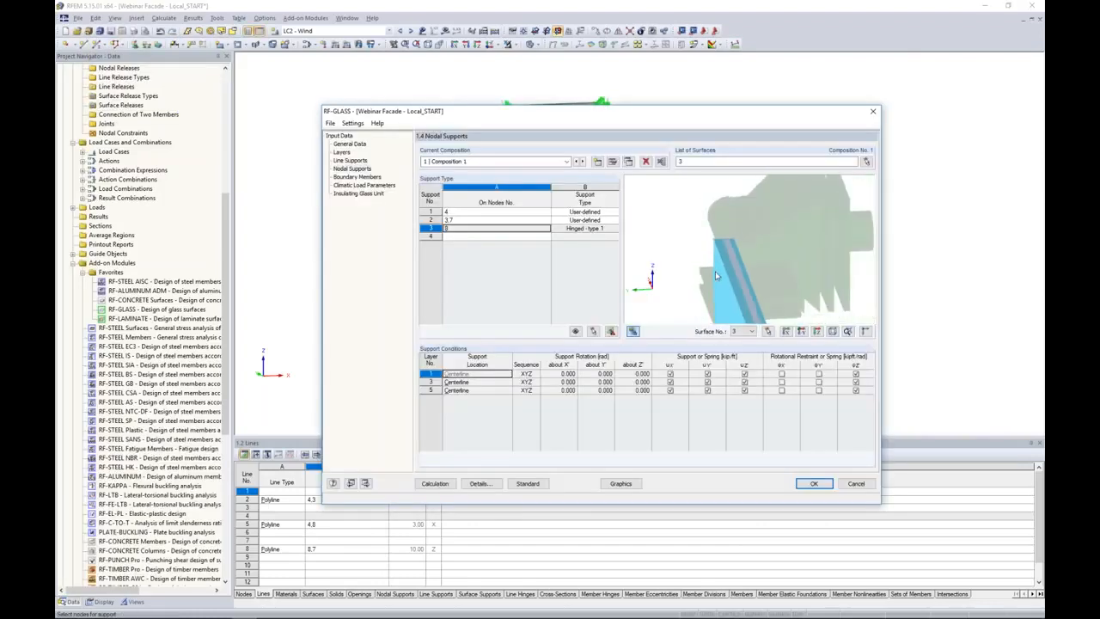
# Make the support on node 8 User-defined and set the support location of its layer 3 to None.
pyautogui.keyDown('ctrl'); pyautogui.moveTo(756, 307); pyautogui.dragTo(662, 294, button='middle'); pyautogui.keyUp('ctrl')
pyautogui.moveTo(790, 306)
pyautogui.keyDown('ctrl'); pyautogui.mouseDown(button='middle')
pyautogui.moveTo(709, 299)
pyautogui.moveTo(744, 208)
pyautogui.mouseUp(button='middle'); pyautogui.keyUp('ctrl')
pyautogui.moveTo(720, 289); pyautogui.dragTo(762, 230, button='middle')
pyautogui.moveTo(780, 301)
pyautogui.mouseDown(button='middle')
pyautogui.moveTo(770, 270)
pyautogui.moveTo(783, 248)
pyautogui.moveTo(710, 298)
pyautogui.moveTo(746, 312)
pyautogui.mouseUp(button='middle')
pyautogui.scroll(3, 745, 318)
pyautogui.scroll(4, 744, 318)
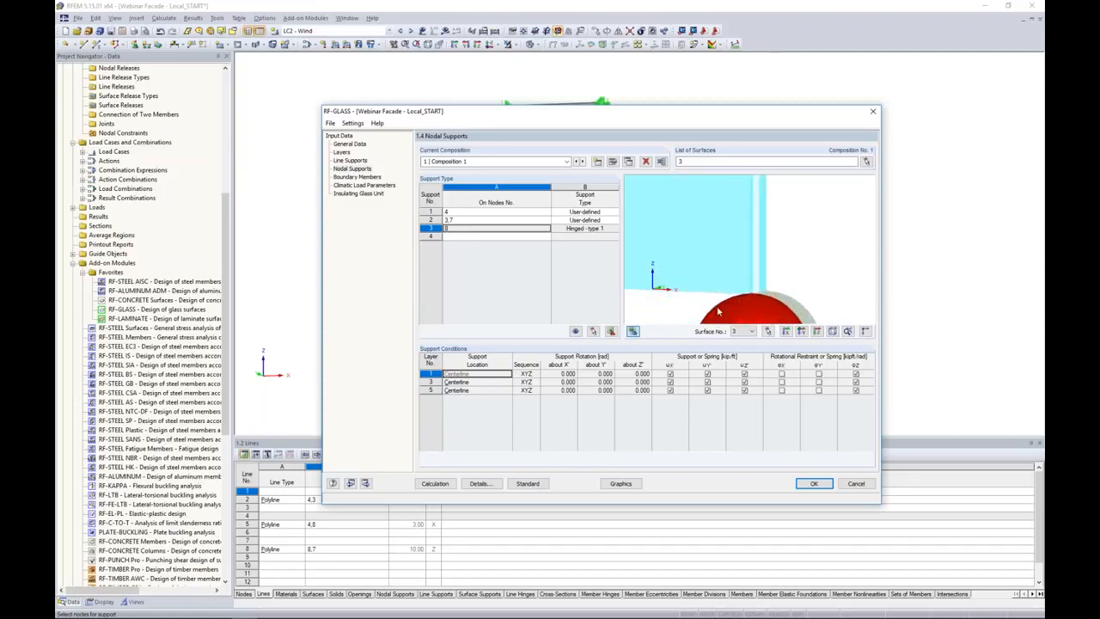
pyautogui.click(475, 392)
pyautogui.click(584, 229)
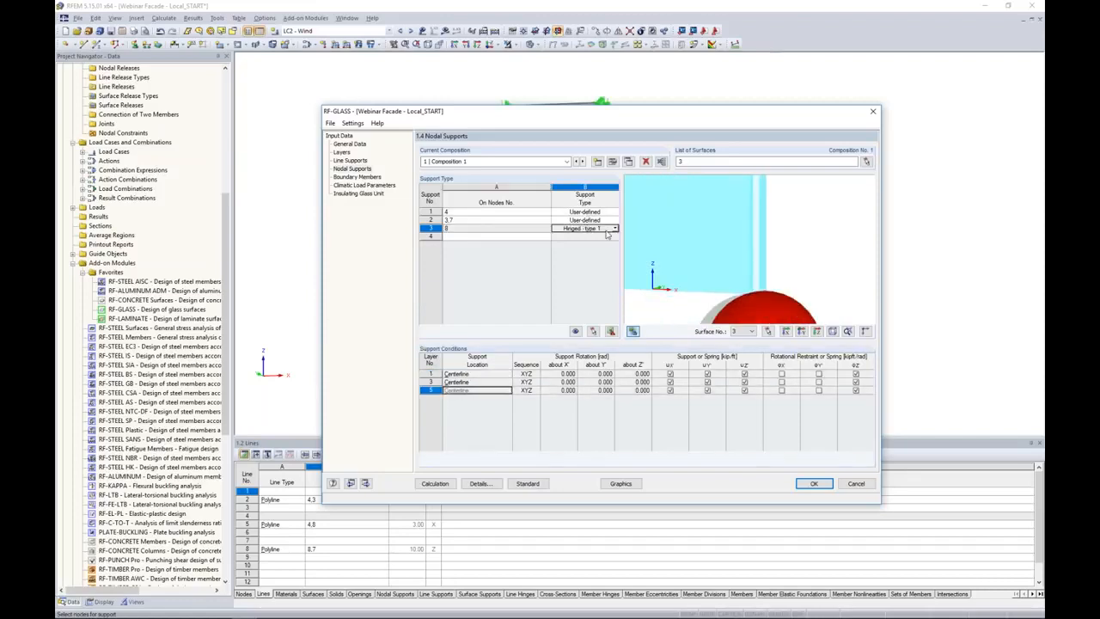
pyautogui.click(615, 228)
pyautogui.click(586, 294)
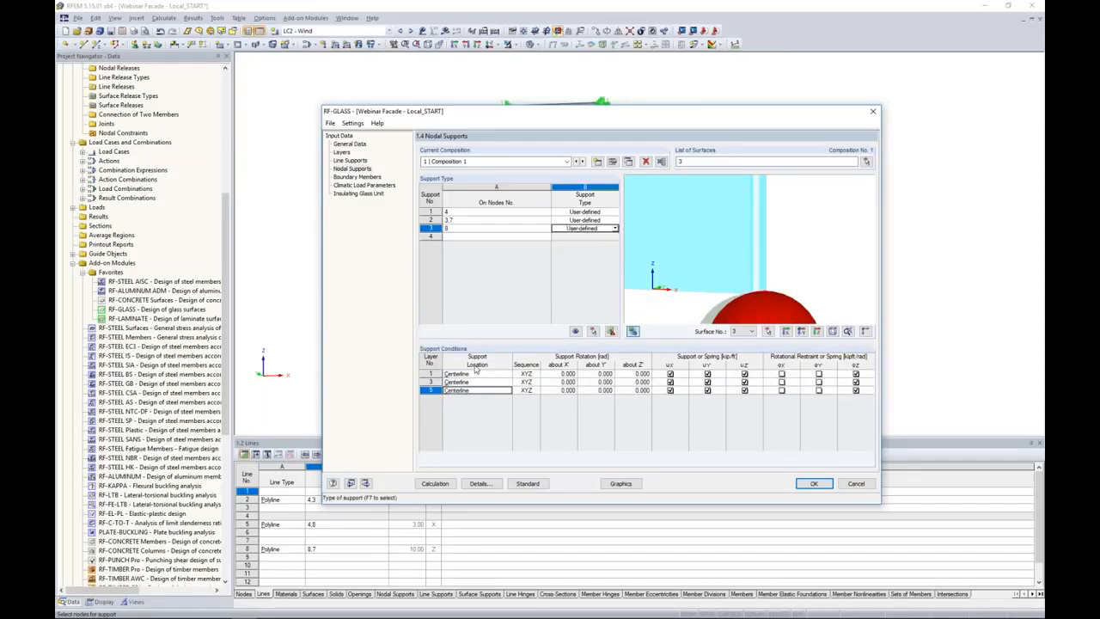
pyautogui.click(471, 385)
pyautogui.click(508, 382)
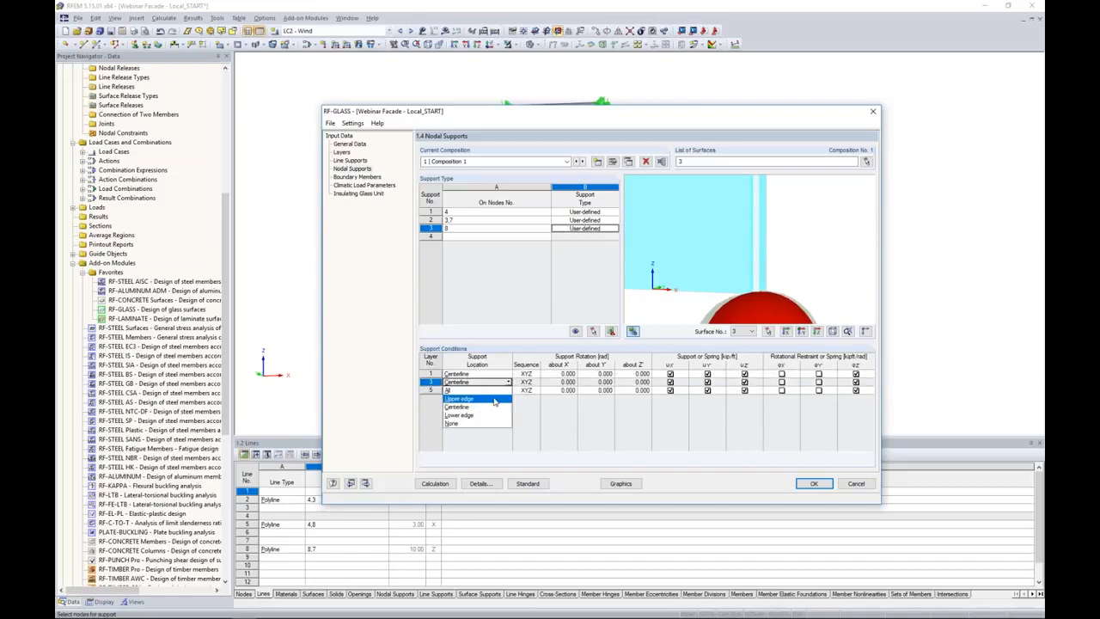
pyautogui.click(478, 425)
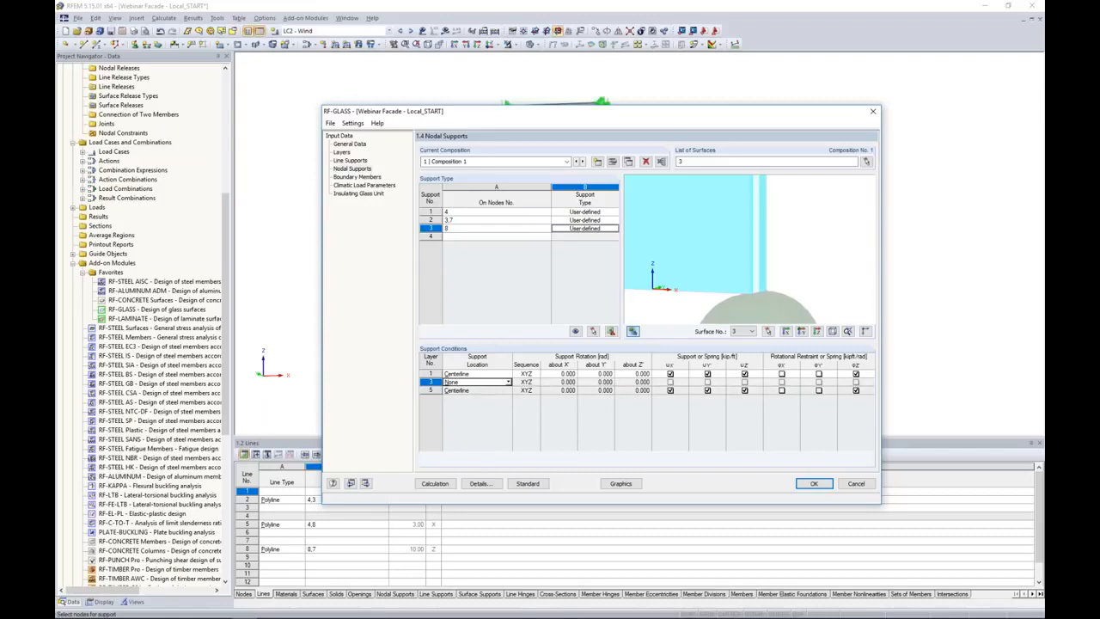
# Release the X displacement of layers 1 and 5 in the support on node 8.
pyautogui.click(671, 390)
pyautogui.click(670, 391)
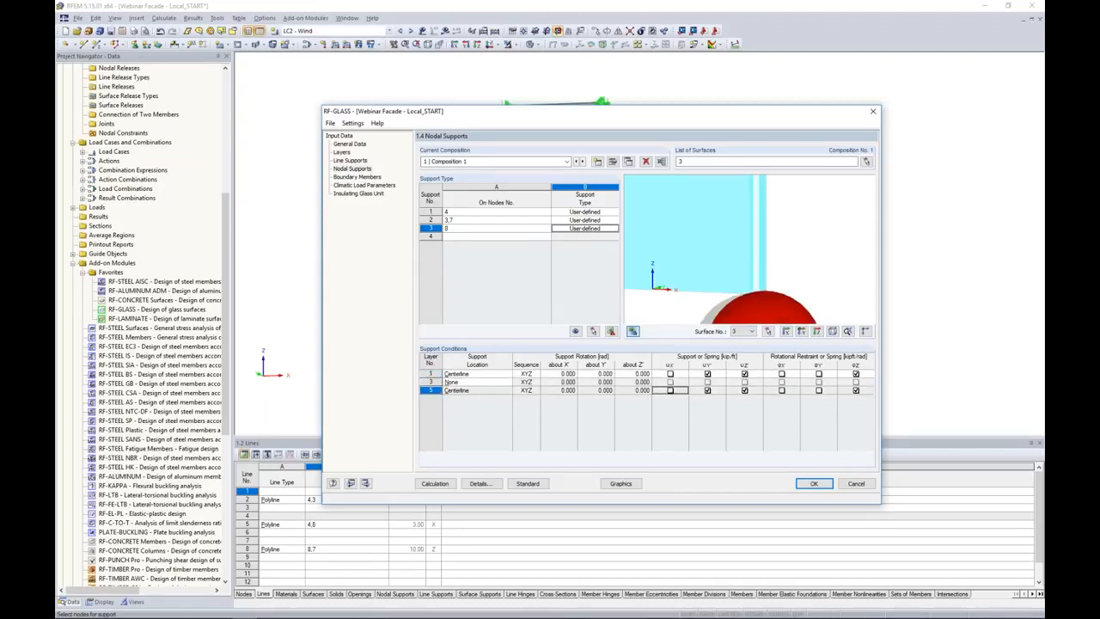
pyautogui.moveTo(717, 281); pyautogui.dragTo(699, 226, button='middle')
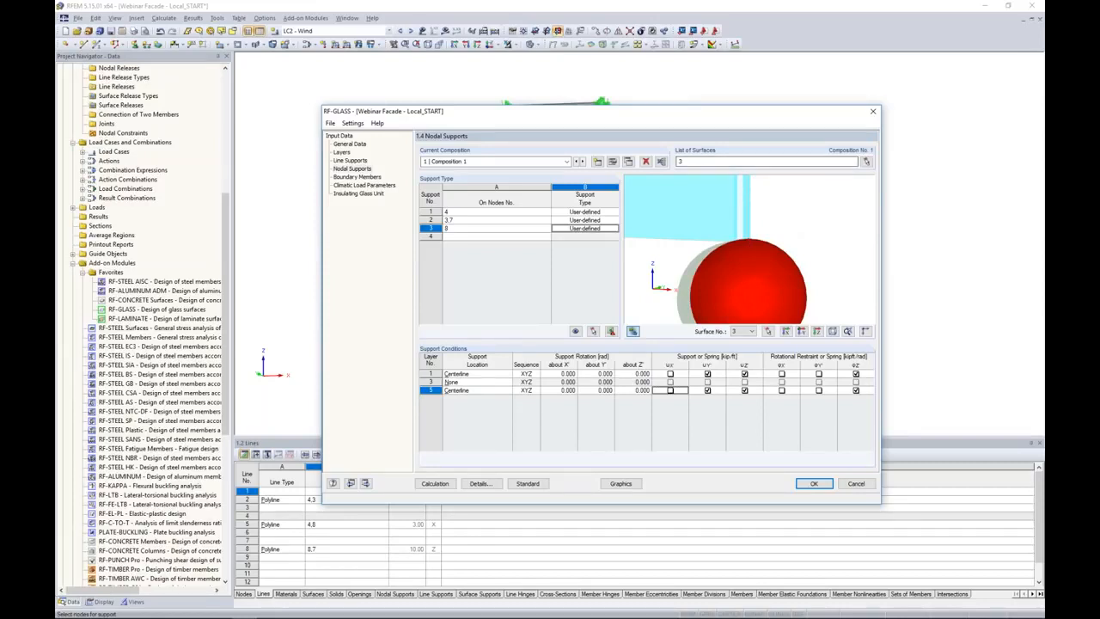
# Examine the boundary members assigned to the panel's edge lines and how their frame profile encloses the glass layers.
pyautogui.click(355, 177)
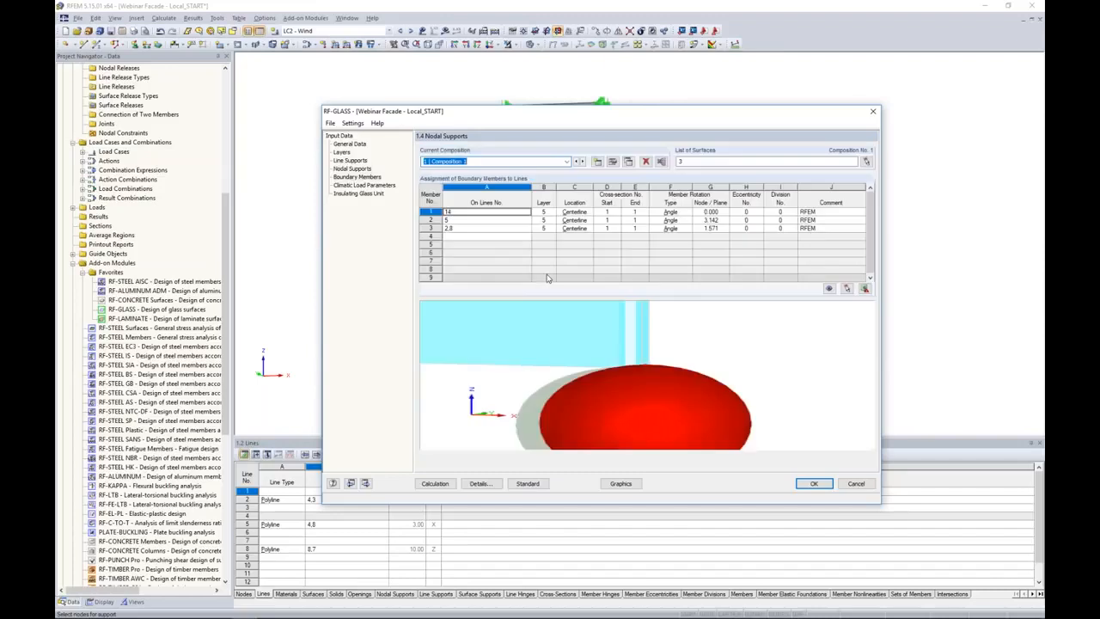
pyautogui.keyDown('ctrl'); pyautogui.moveTo(623, 355); pyautogui.dragTo(731, 339, button='middle'); pyautogui.keyUp('ctrl')
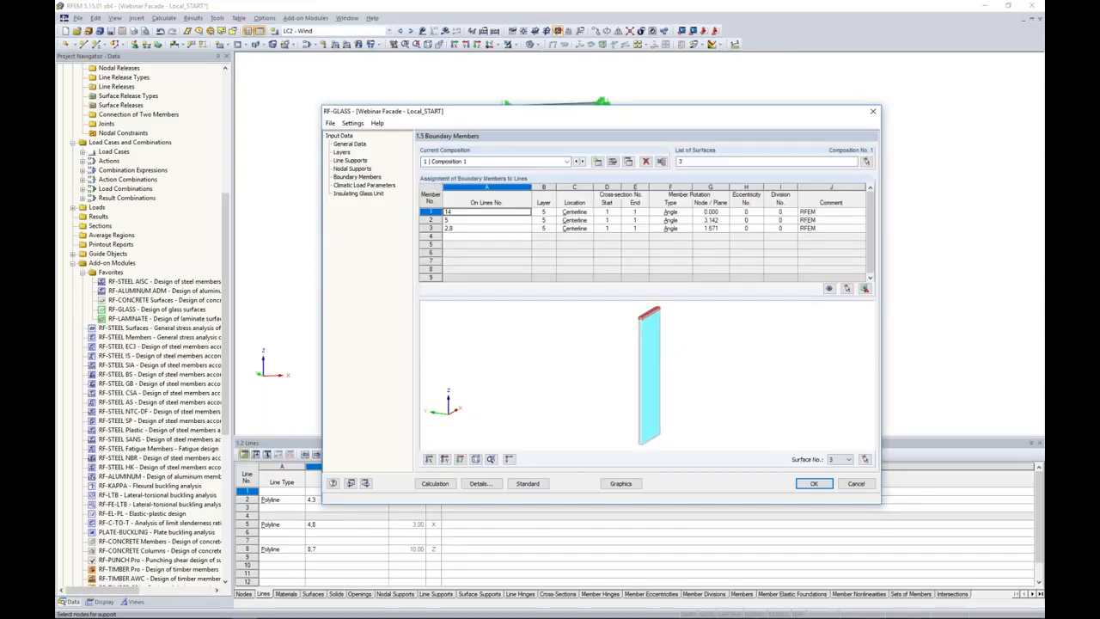
pyautogui.scroll(5, 643, 319)
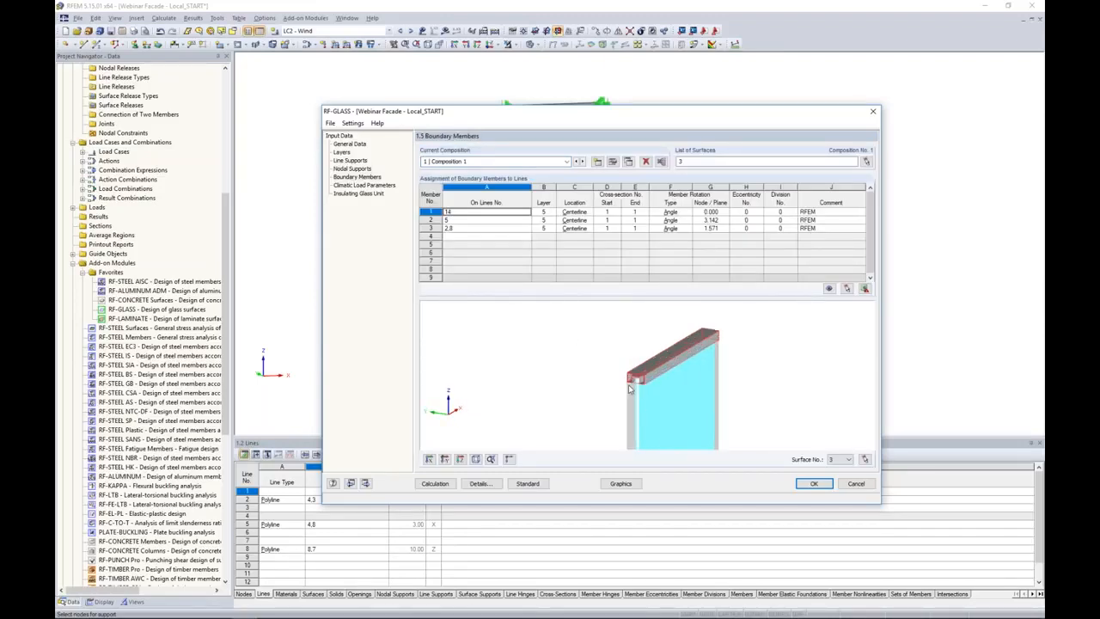
pyautogui.scroll(3, 641, 378)
pyautogui.moveTo(634, 410); pyautogui.dragTo(624, 379, button='middle')
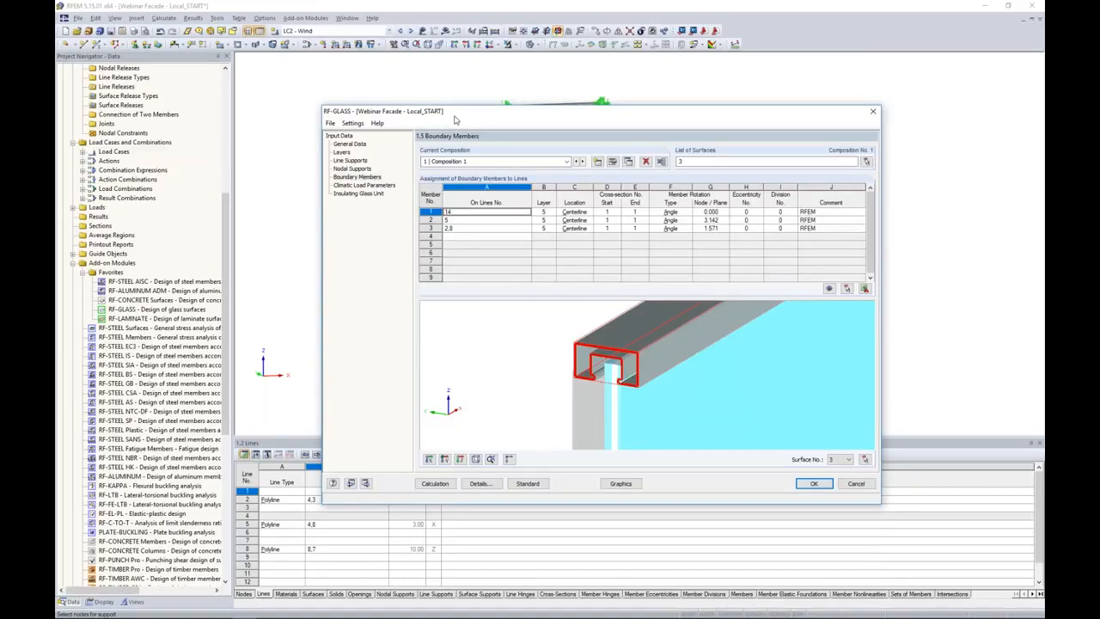
pyautogui.moveTo(455, 120); pyautogui.dragTo(462, 245)
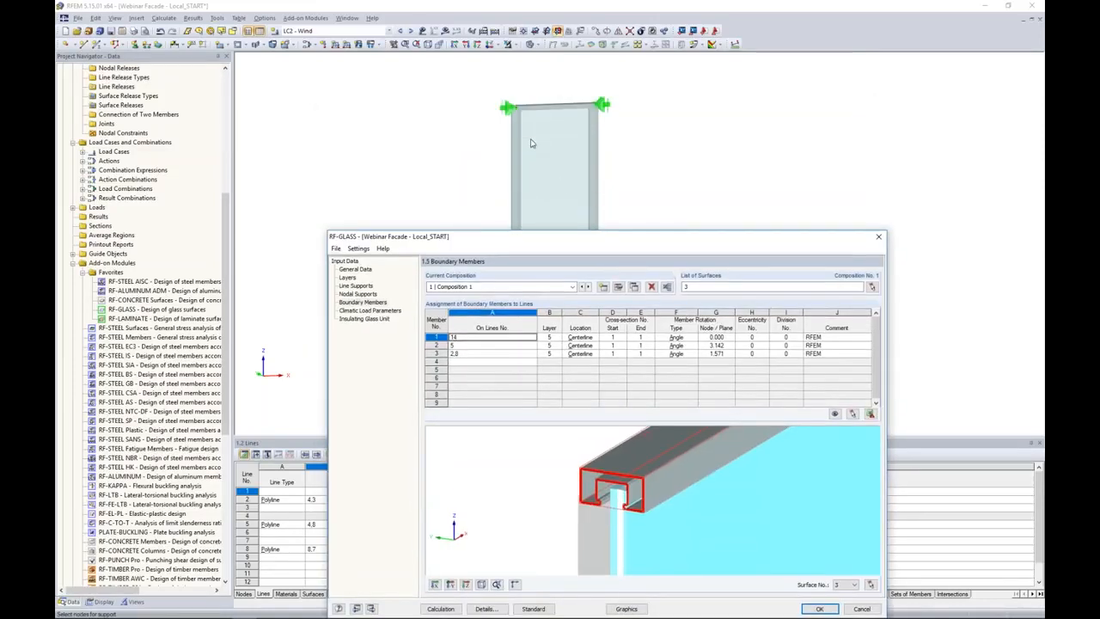
pyautogui.moveTo(615, 240); pyautogui.dragTo(633, 104)
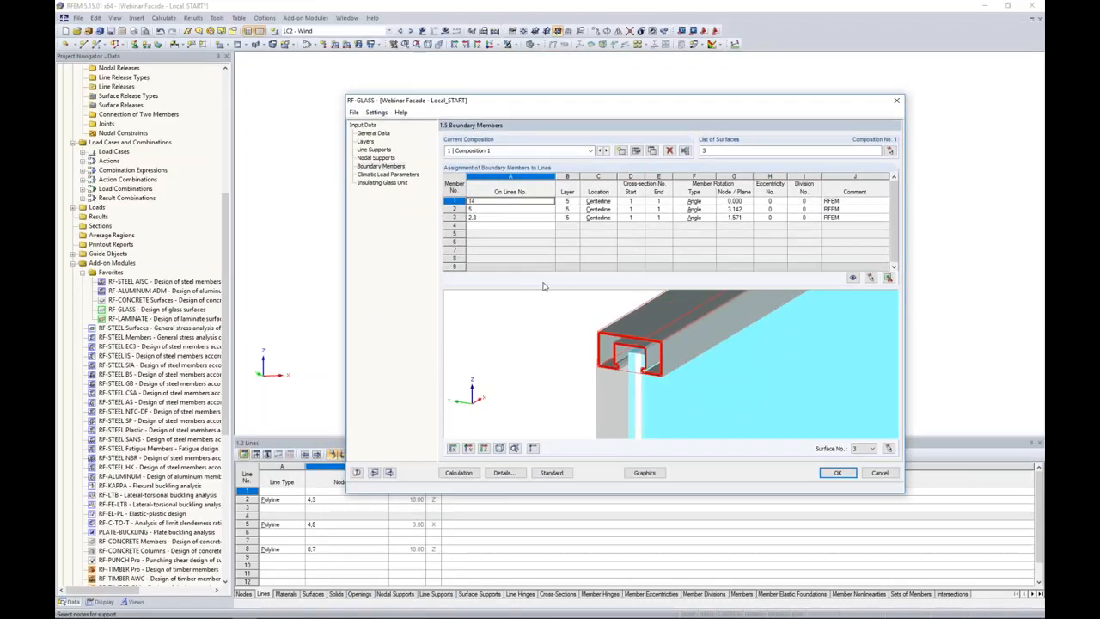
# Check the available layer and location options for the boundary member on line 14, leaving its assignment as it is.
pyautogui.click(568, 201)
pyautogui.click(575, 201)
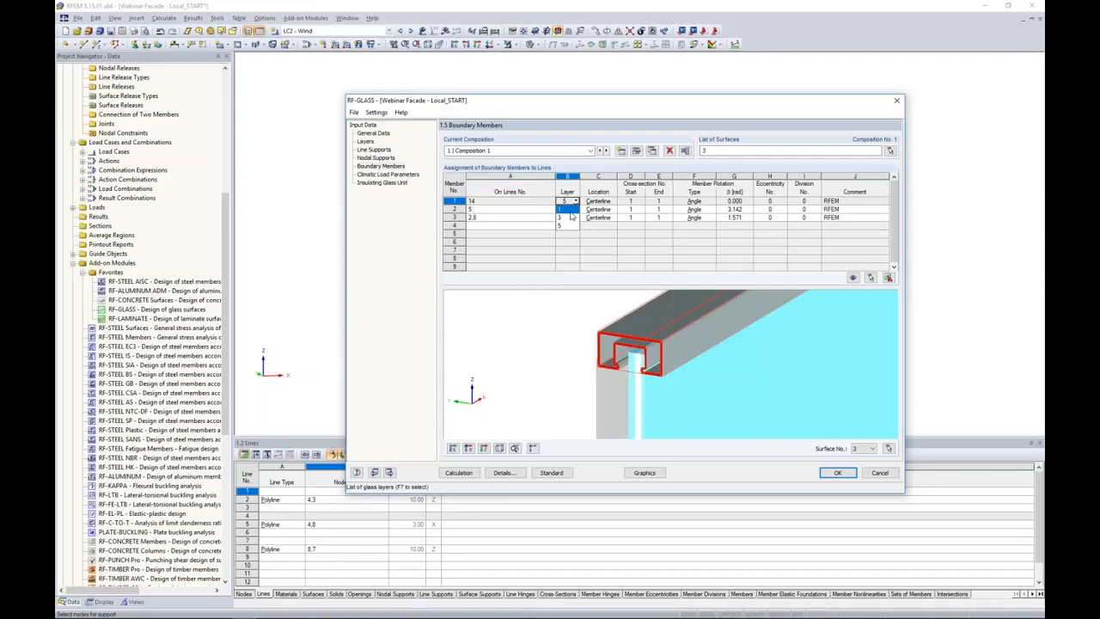
pyautogui.click(599, 202)
pyautogui.click(601, 202)
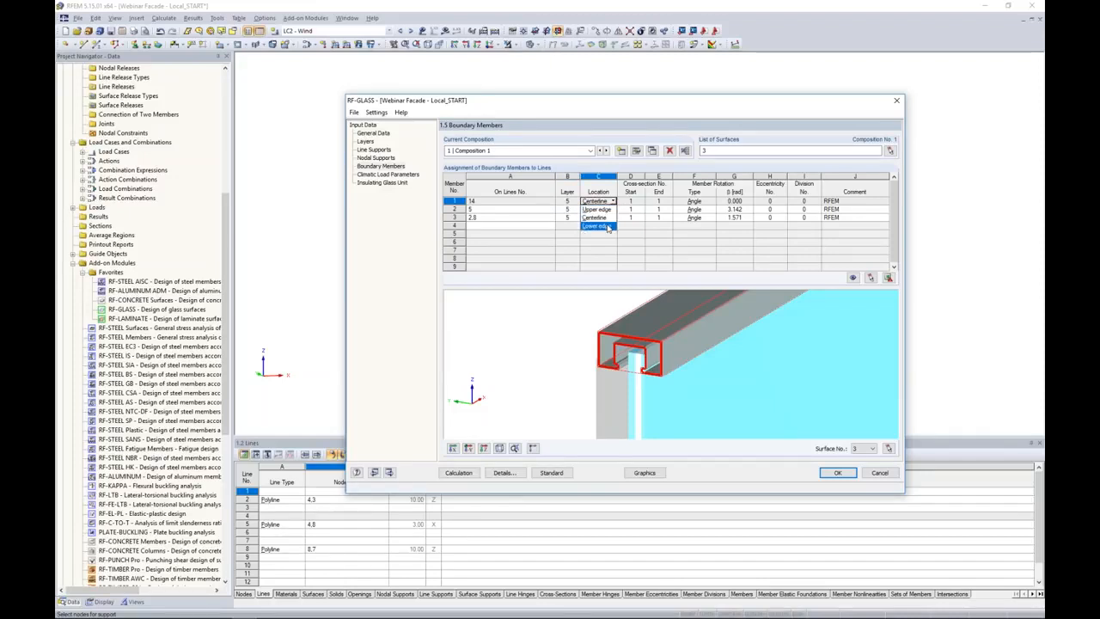
pyautogui.click(599, 251)
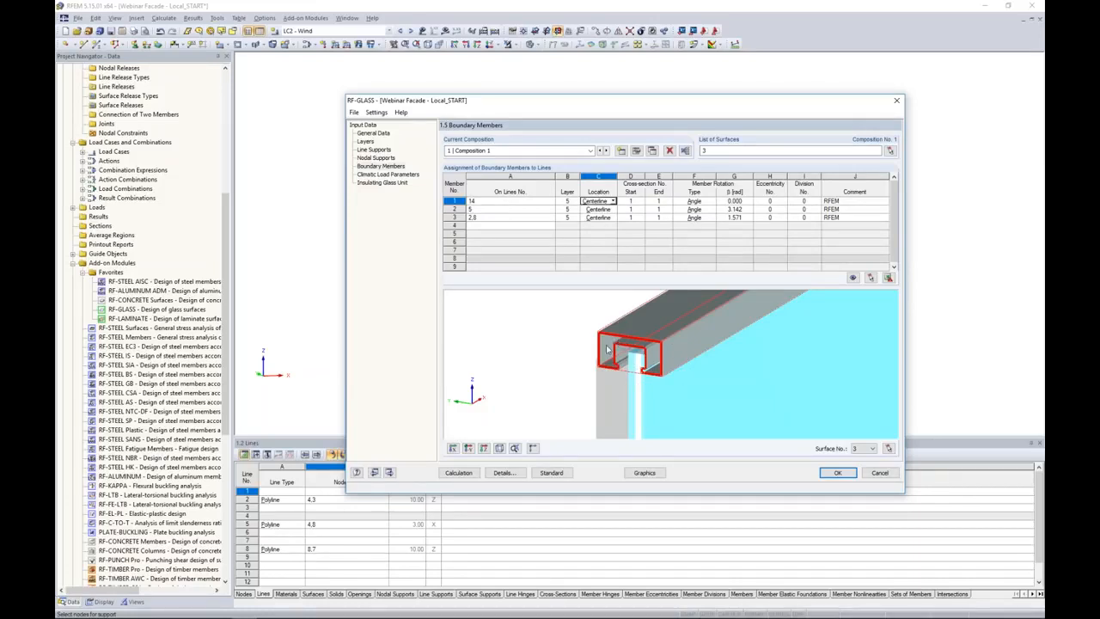
# Review the summer climatic load parameters with automatic gas temperature calculation enabled, and disable that calculation again.
pyautogui.click(387, 174)
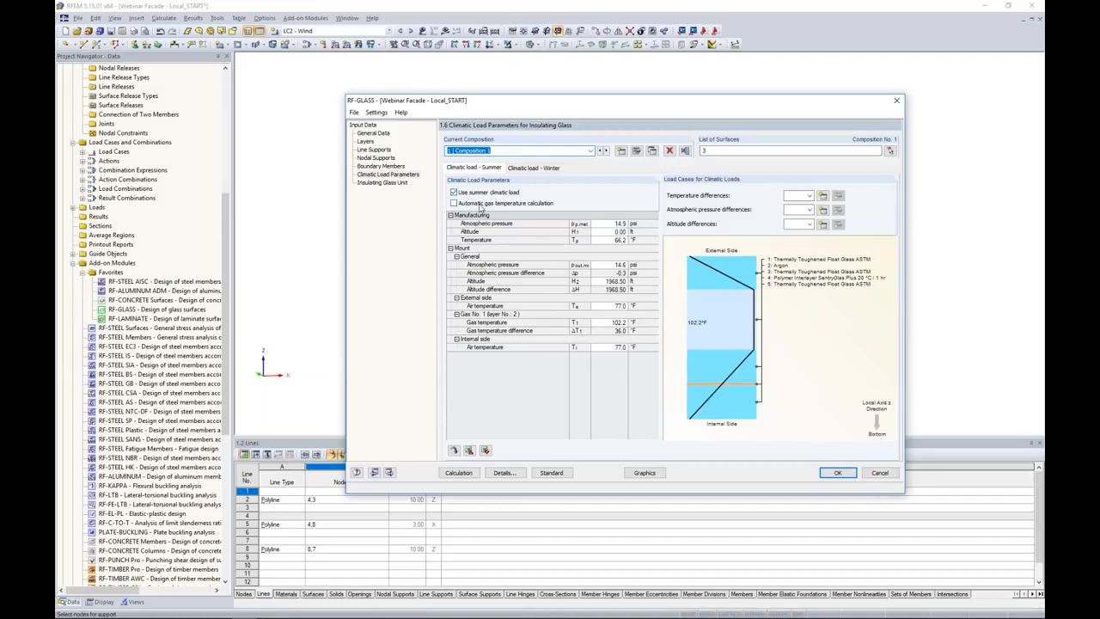
pyautogui.click(455, 203)
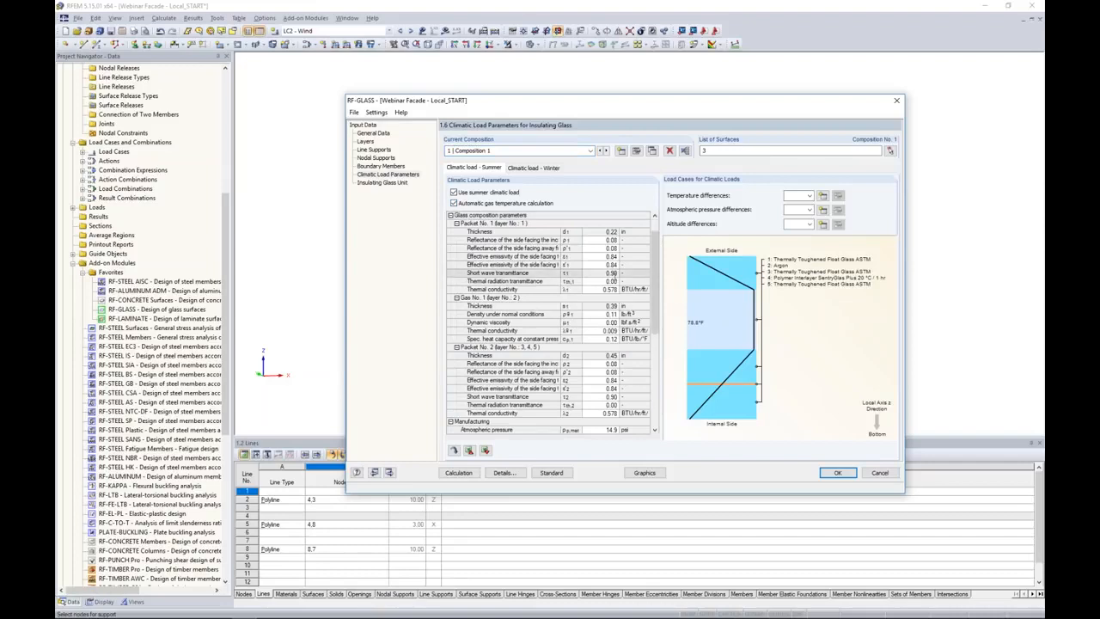
pyautogui.scroll(-8, 550, 322)
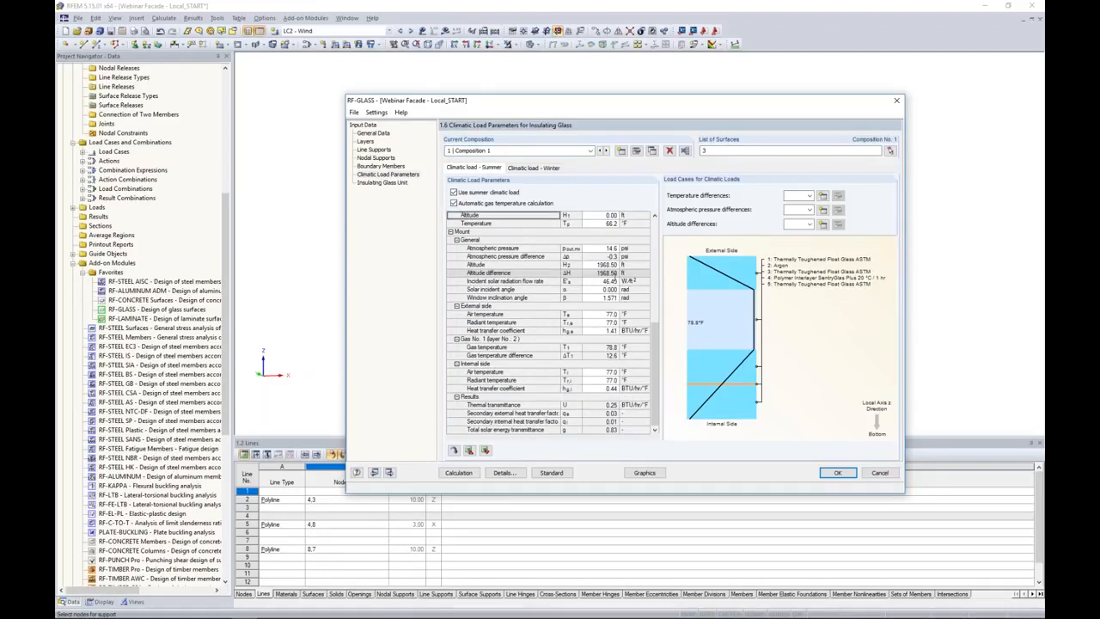
pyautogui.scroll(6, 550, 322)
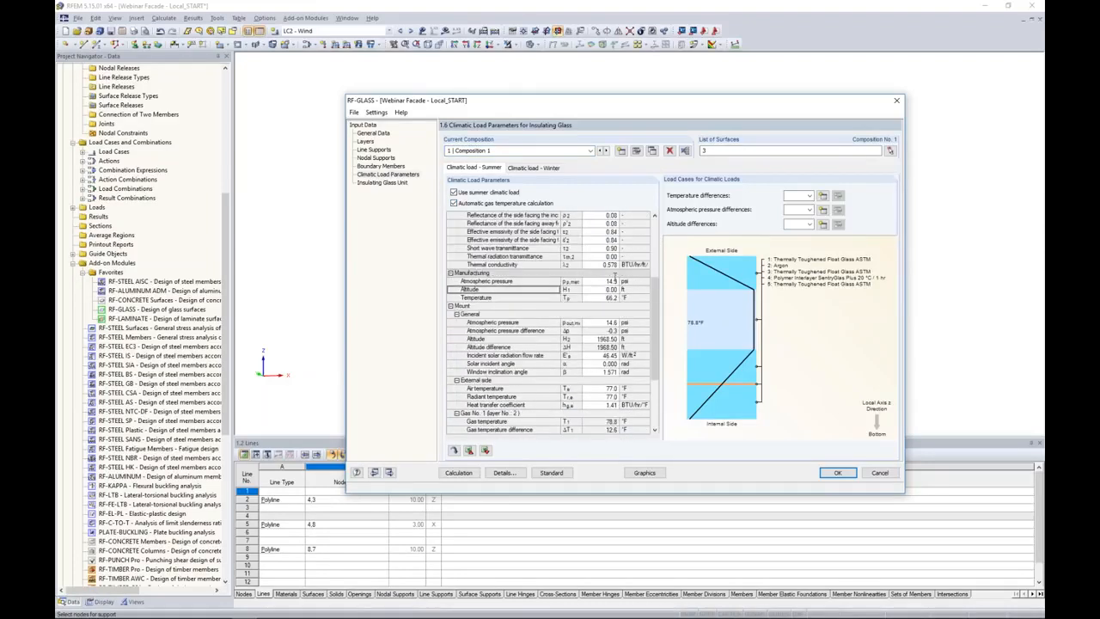
pyautogui.click(454, 204)
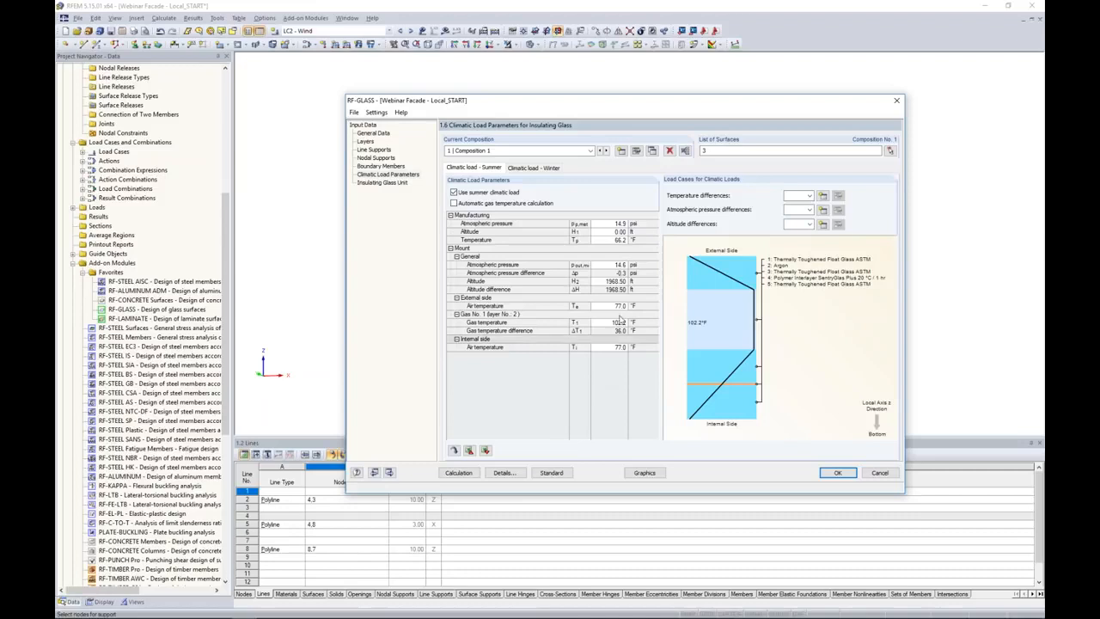
# Set the summer manufacturing conditions to an atmospheric pressure of 14.7 psi and a temperature of 65 °F.
pyautogui.doubleClick(605, 223)
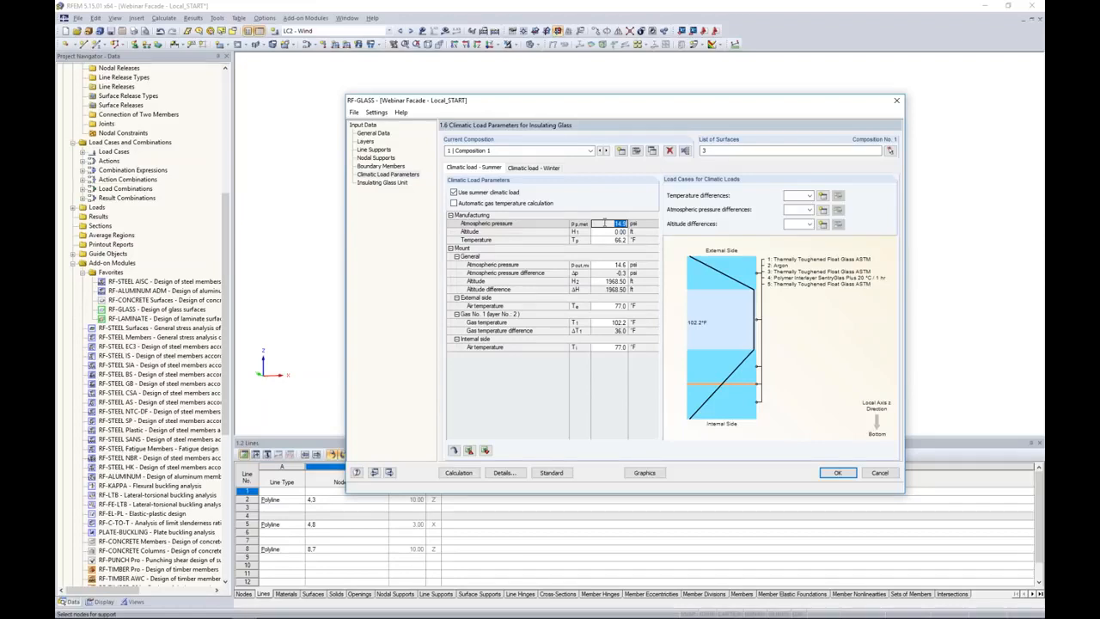
pyautogui.write('14.7')
pyautogui.press('Return')
pyautogui.press('Return')
pyautogui.write('65.0')
# Set the summer mounting conditions to an atmospheric pressure of 12.7 psi and an altitude of 4000 ft.
pyautogui.press('Return')
pyautogui.press('Return')
pyautogui.press('Return')
pyautogui.press('Return')
pyautogui.write('4000')
pyautogui.press('Return')
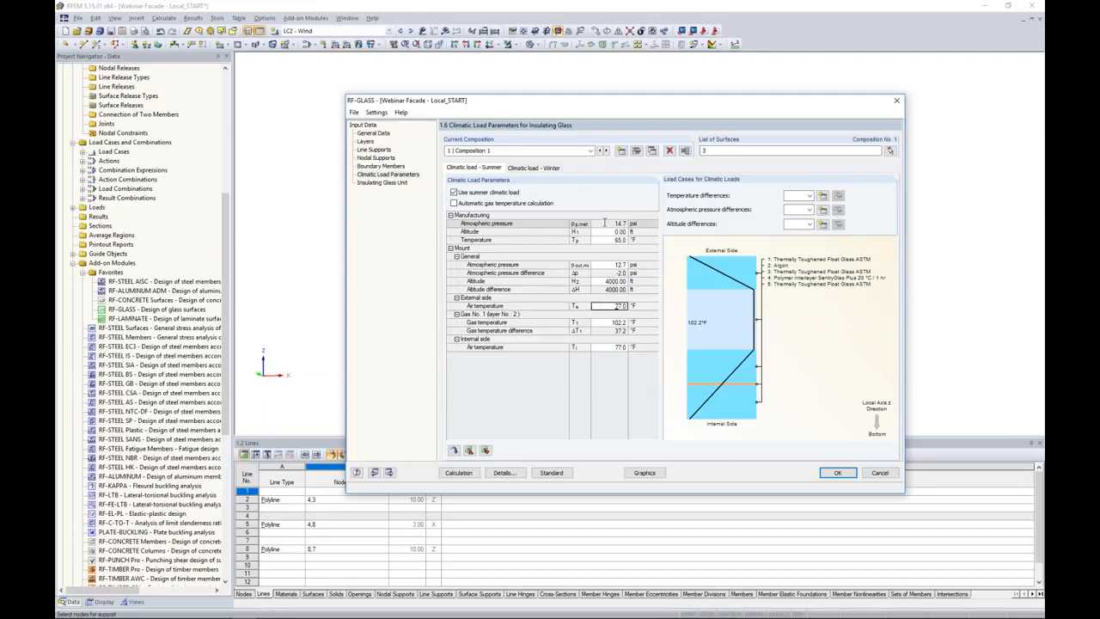
# Set the summer external air temperature to 90 °F, the gas temperature to 102 °F and the internal air temperature to 70 °F.
pyautogui.write('90.0')
pyautogui.press('Return')
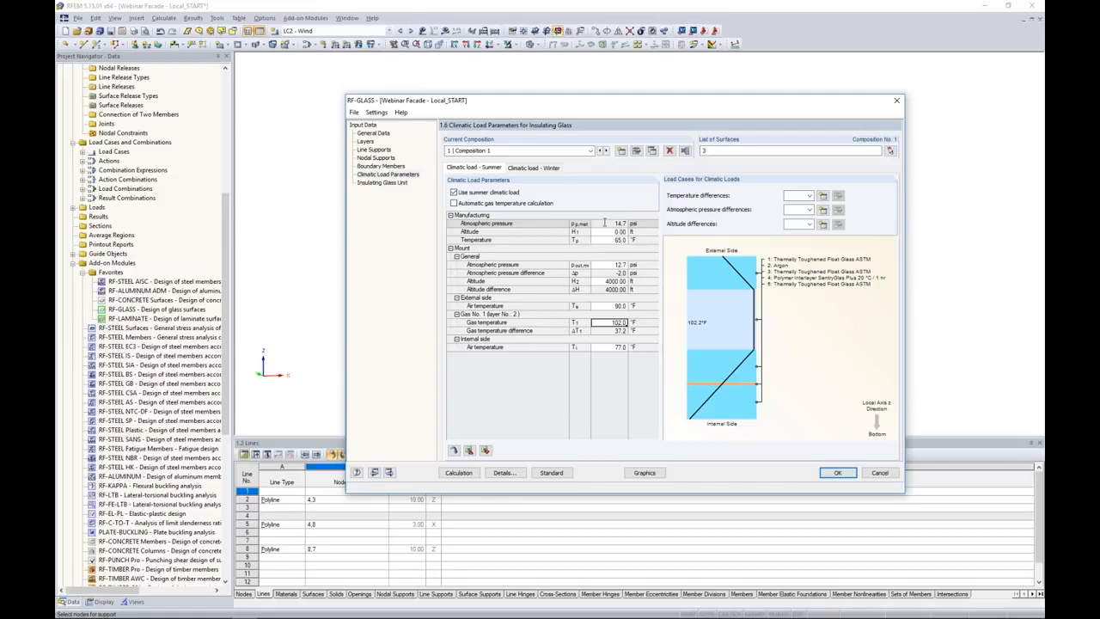
pyautogui.press('Return')
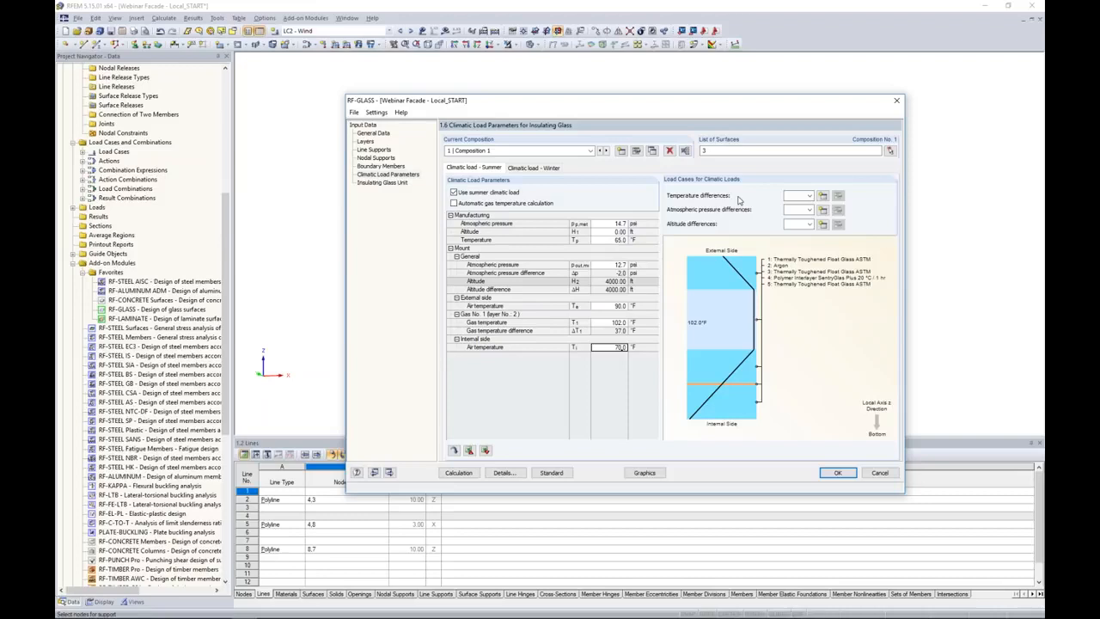
# Create a new load case "Temp" with the Self-Straining Force action category for the temperature differences.
pyautogui.click(808, 197)
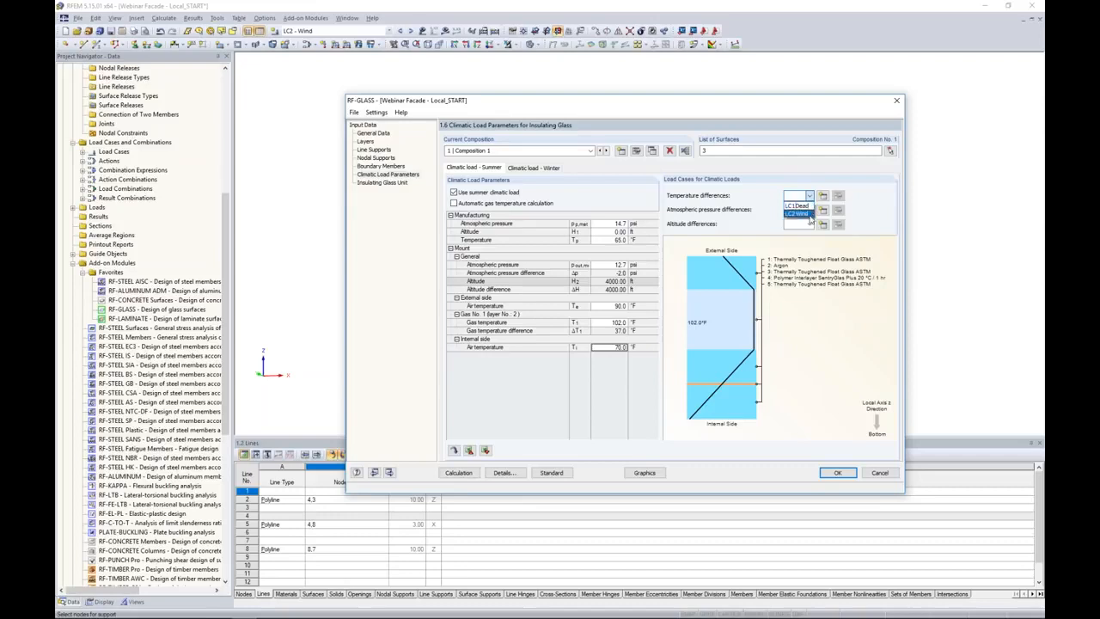
pyautogui.click(823, 197)
pyautogui.click(823, 196)
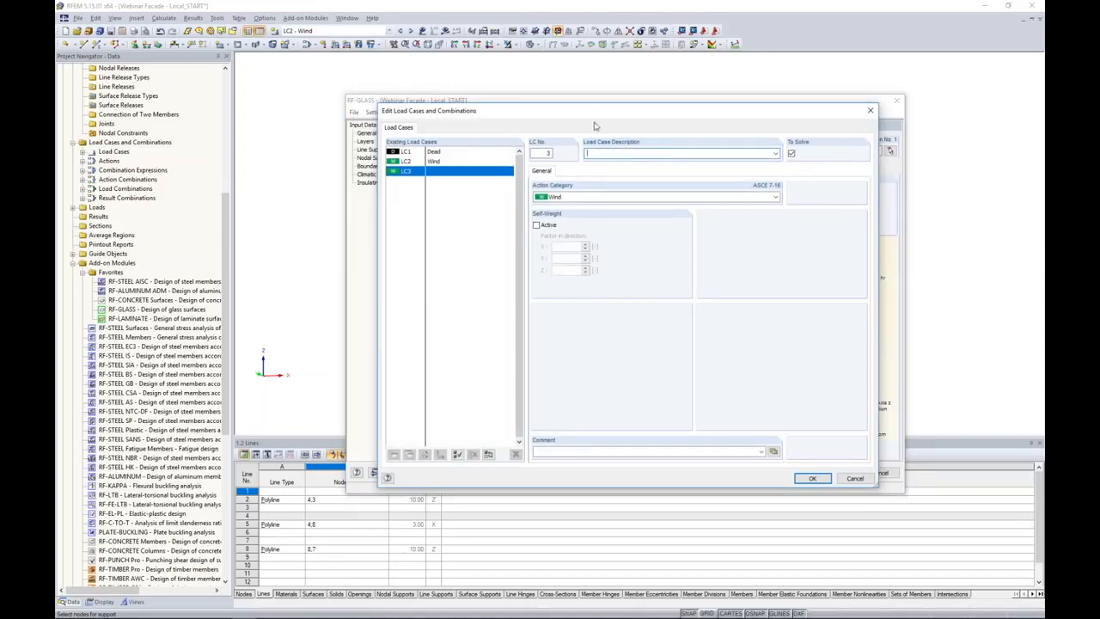
pyautogui.click(592, 153)
pyautogui.write('Temp')
pyautogui.click(597, 197)
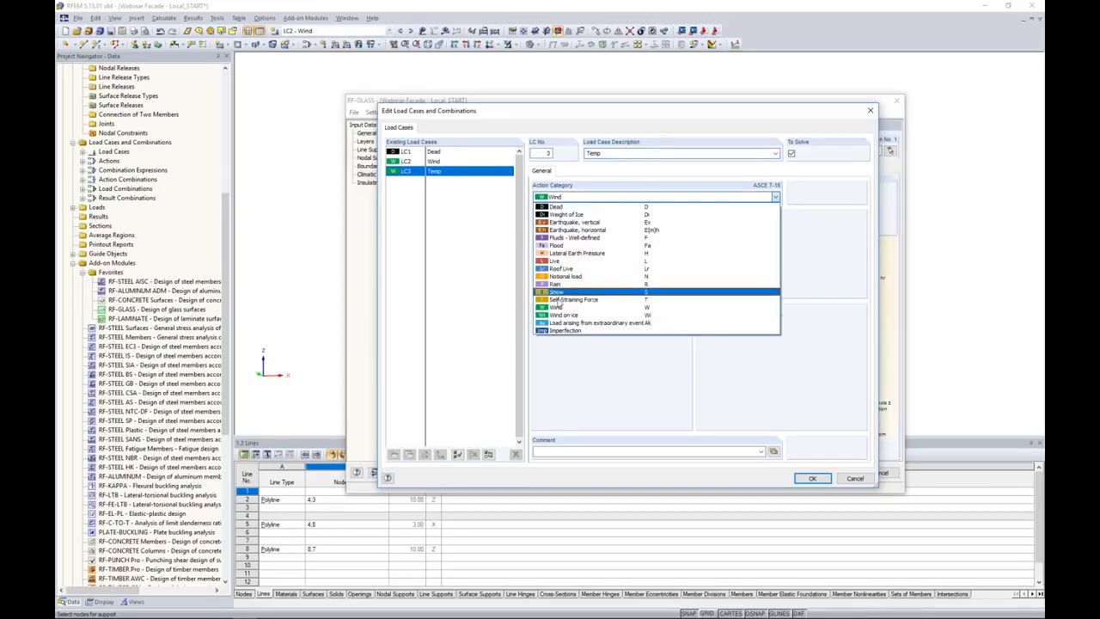
pyautogui.click(563, 300)
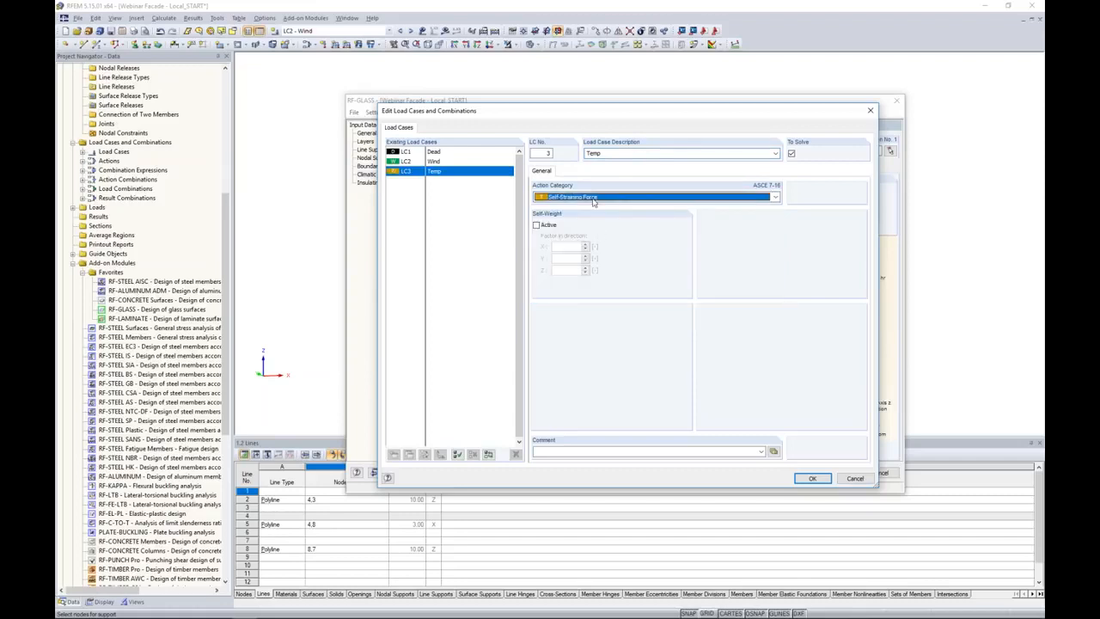
pyautogui.click(811, 478)
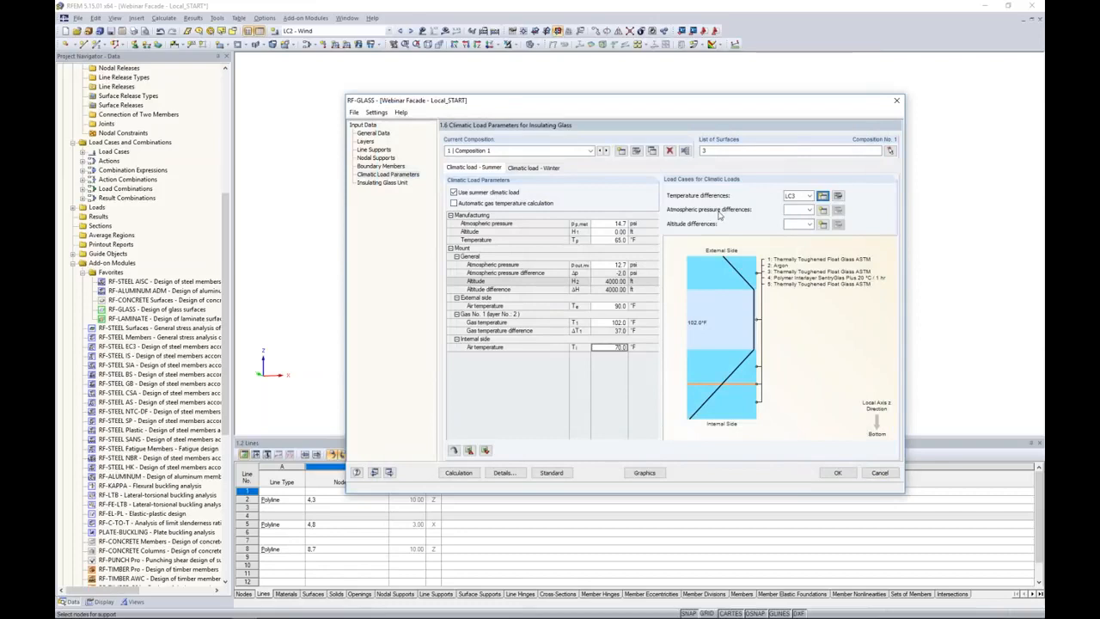
# Create a new Self-Straining Force load case "Atmos" for the atmospheric pressure differences.
pyautogui.click(822, 212)
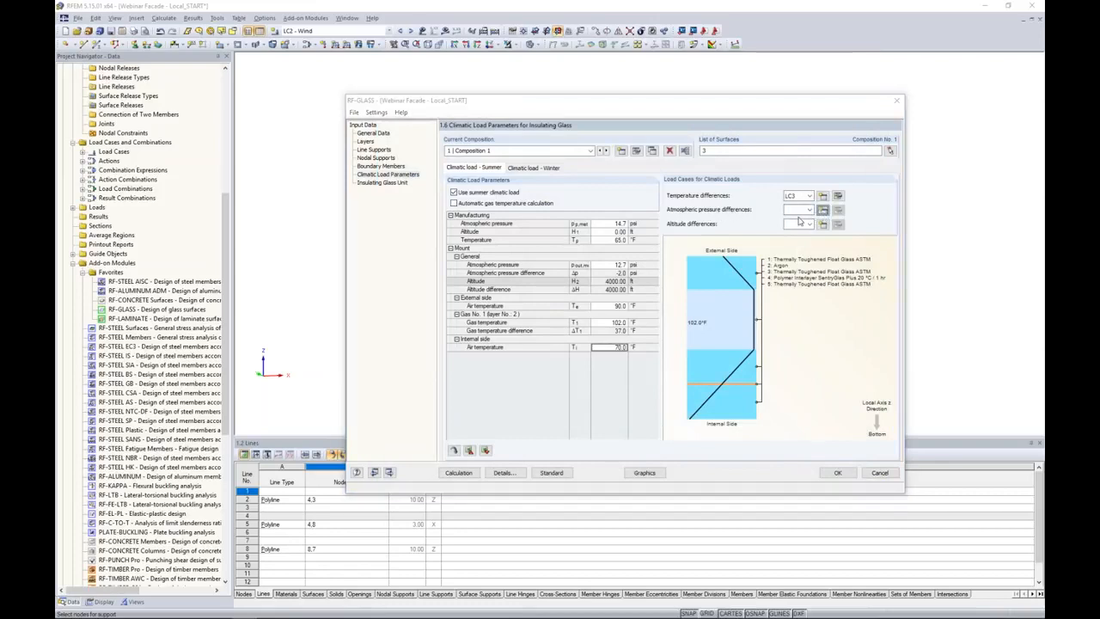
pyautogui.write('Atm')
pyautogui.write('mos')
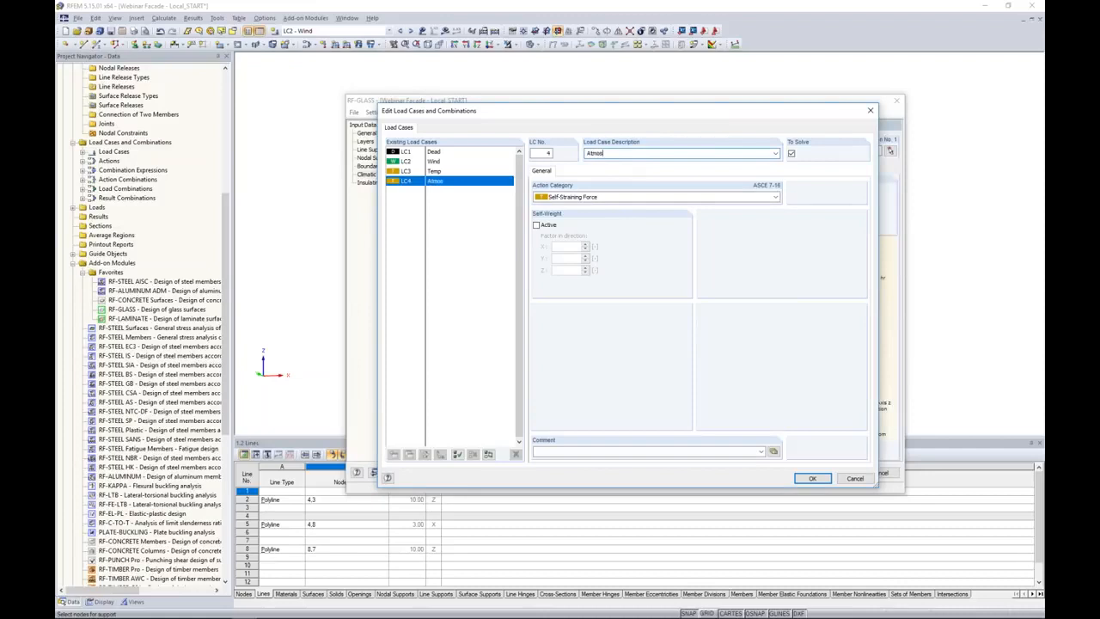
pyautogui.click(813, 477)
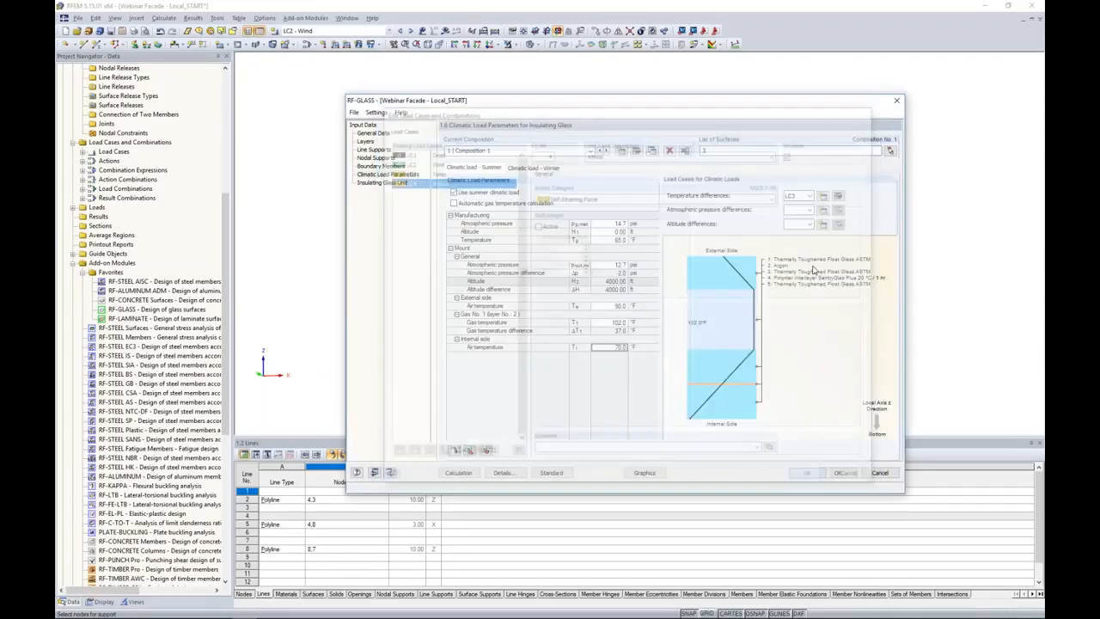
# Create a new Self-Straining Force load case "Alt" for the summer altitude differences.
pyautogui.click(823, 224)
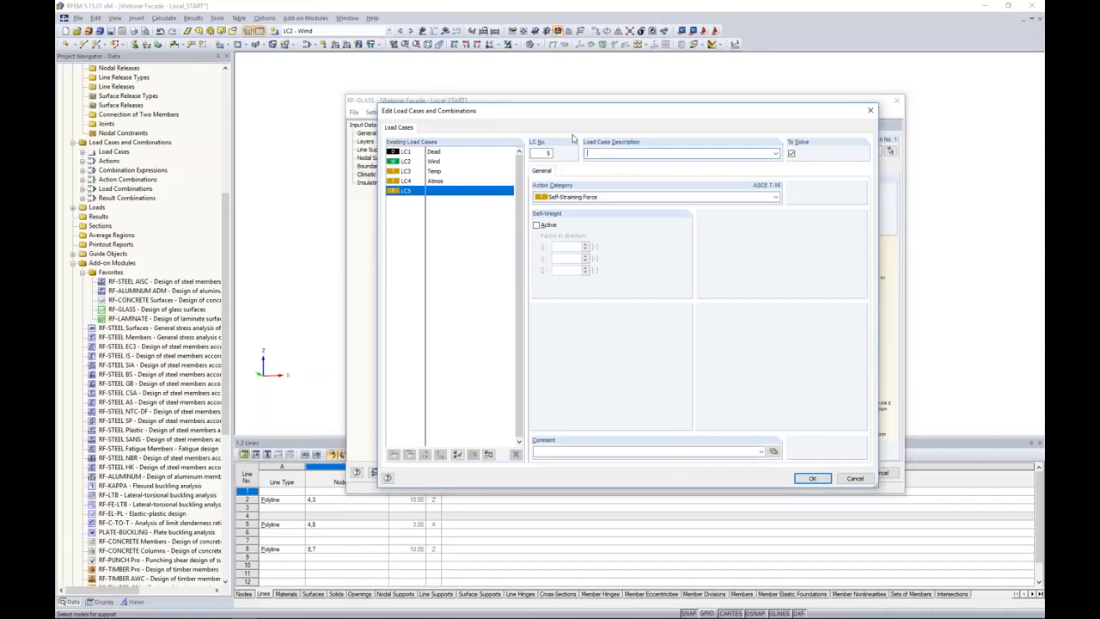
pyautogui.write('Altt')
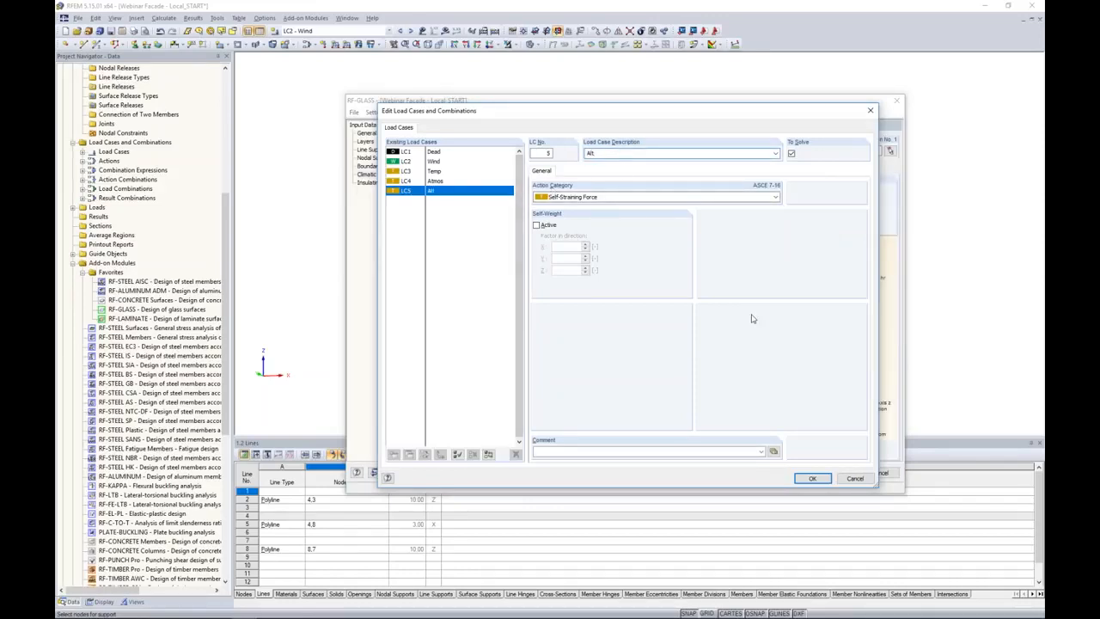
pyautogui.click(812, 478)
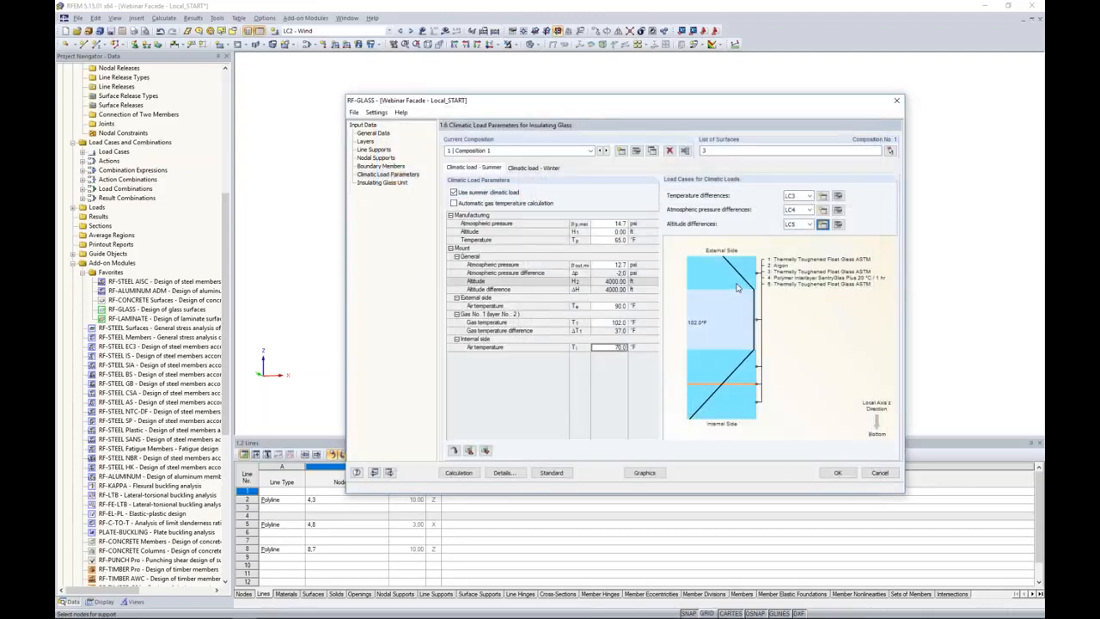
# Assign LC3 to the winter temperature differences, LC4 to the atmospheric pressure differences and LC5 to the altitude differences.
pyautogui.click(539, 168)
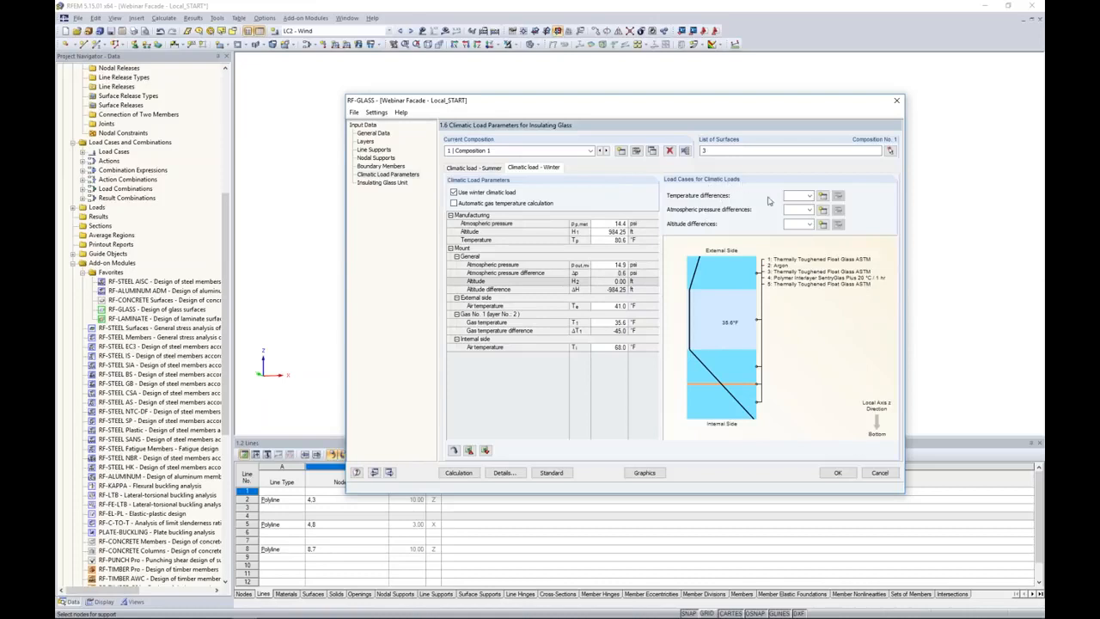
pyautogui.click(799, 196)
pyautogui.click(799, 222)
pyautogui.click(799, 210)
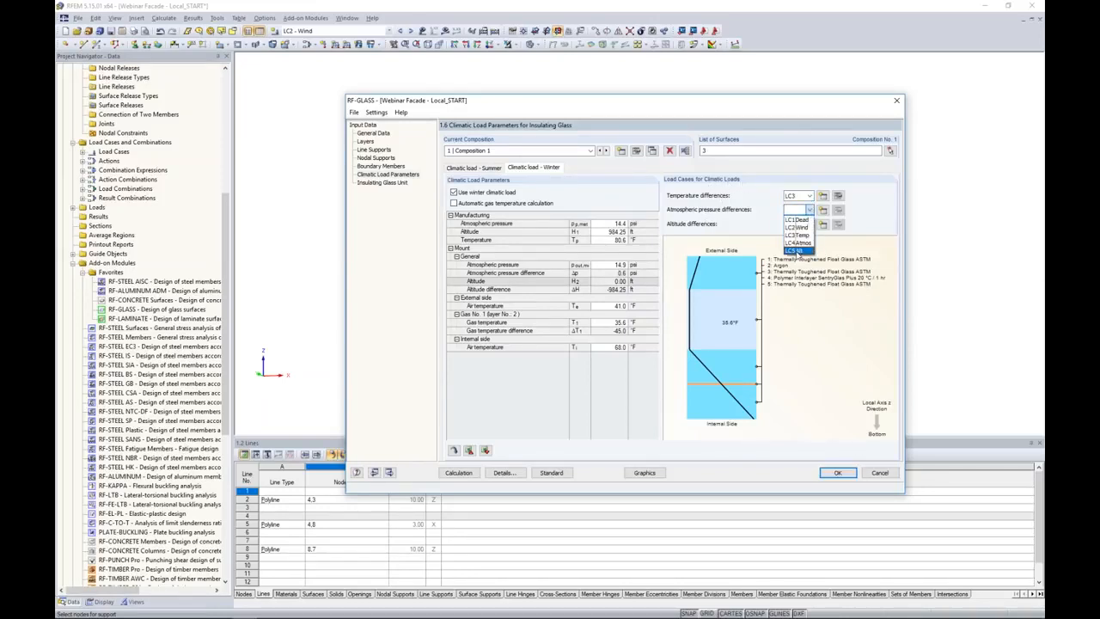
pyautogui.click(797, 242)
pyautogui.click(799, 224)
pyautogui.click(799, 264)
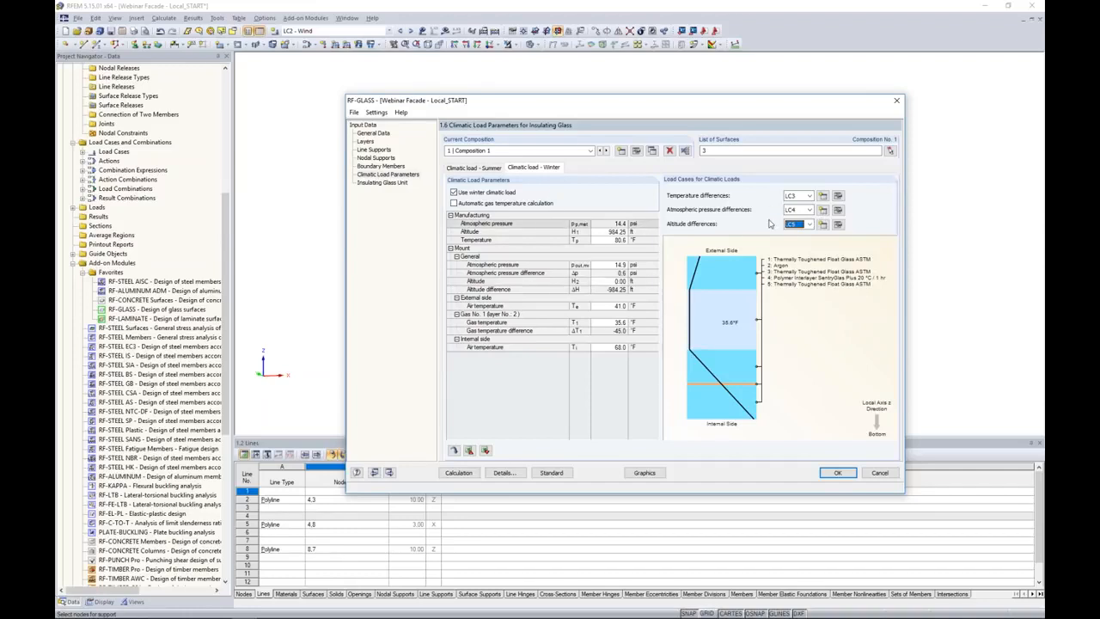
# Accept the RF-GLASS input and generate the load combinations that include the climatic load cases, reviewing their list.
pyautogui.click(384, 134)
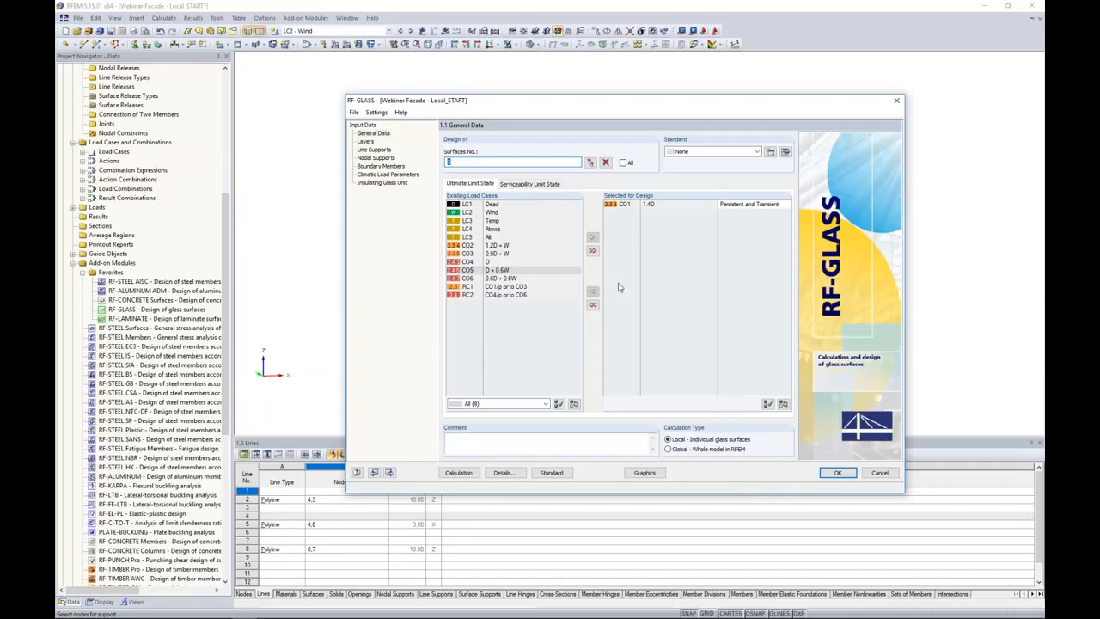
pyautogui.click(838, 474)
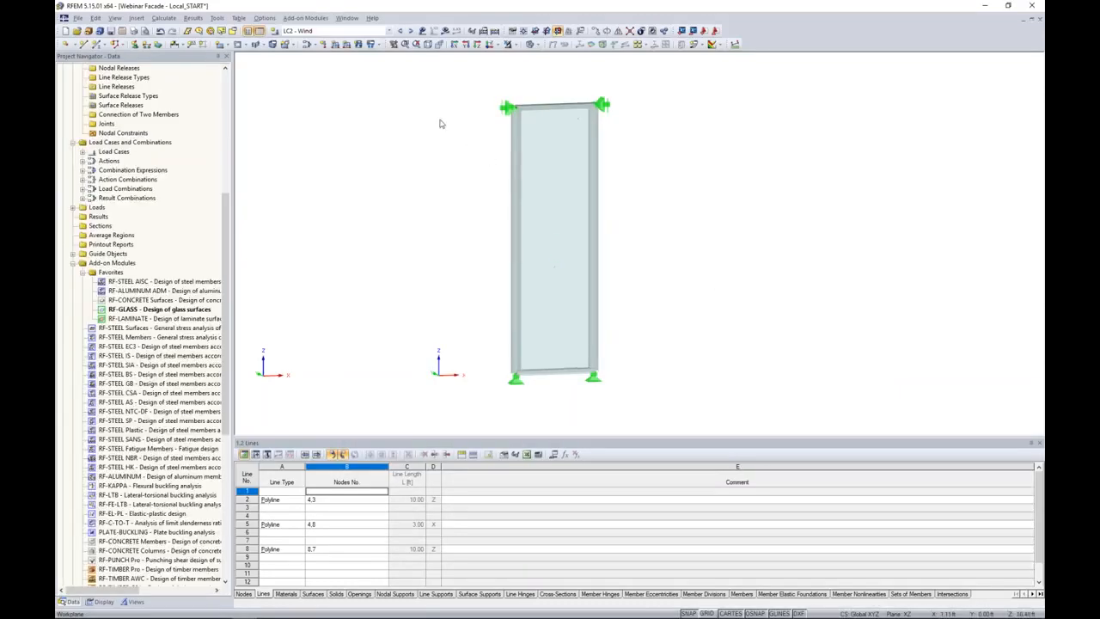
pyautogui.click(390, 32)
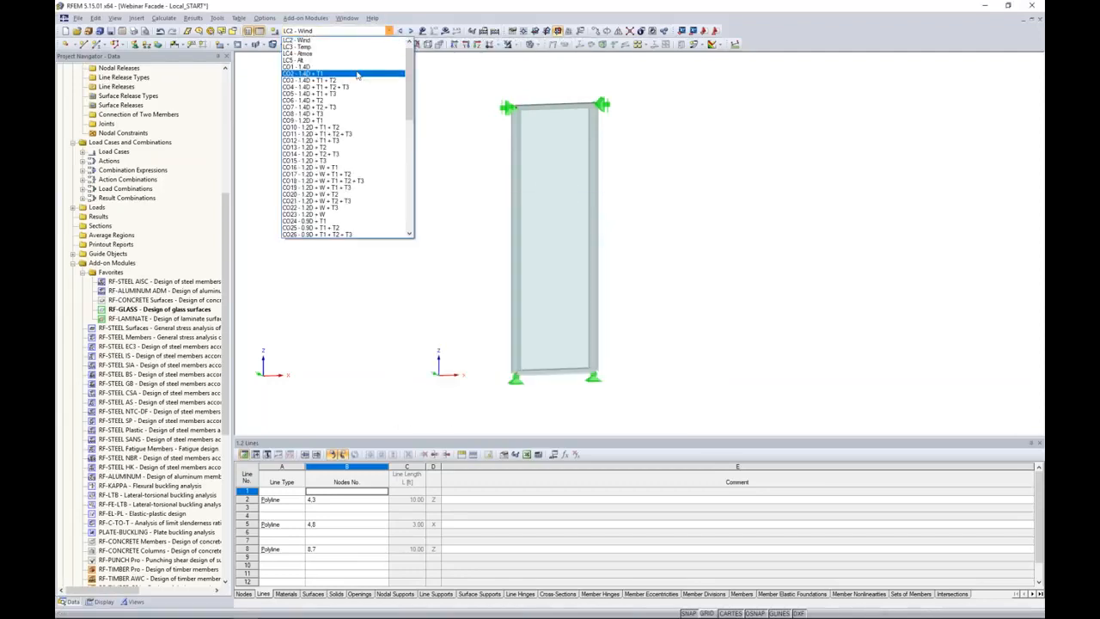
pyautogui.scroll(-5, 352, 103)
pyautogui.scroll(-8, 352, 103)
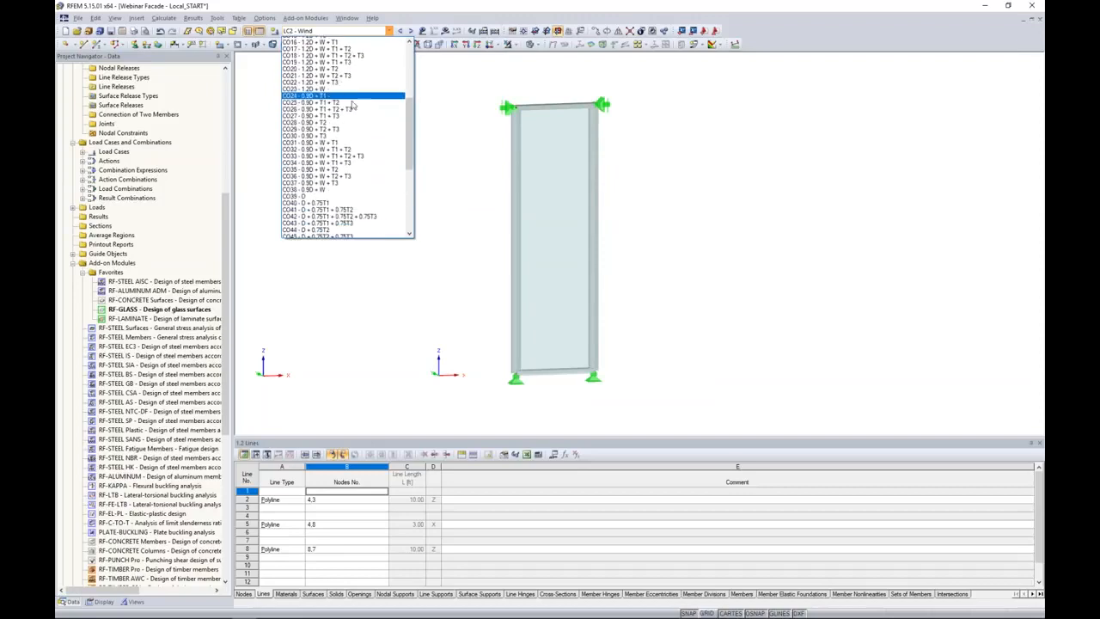
pyautogui.scroll(-2, 353, 104)
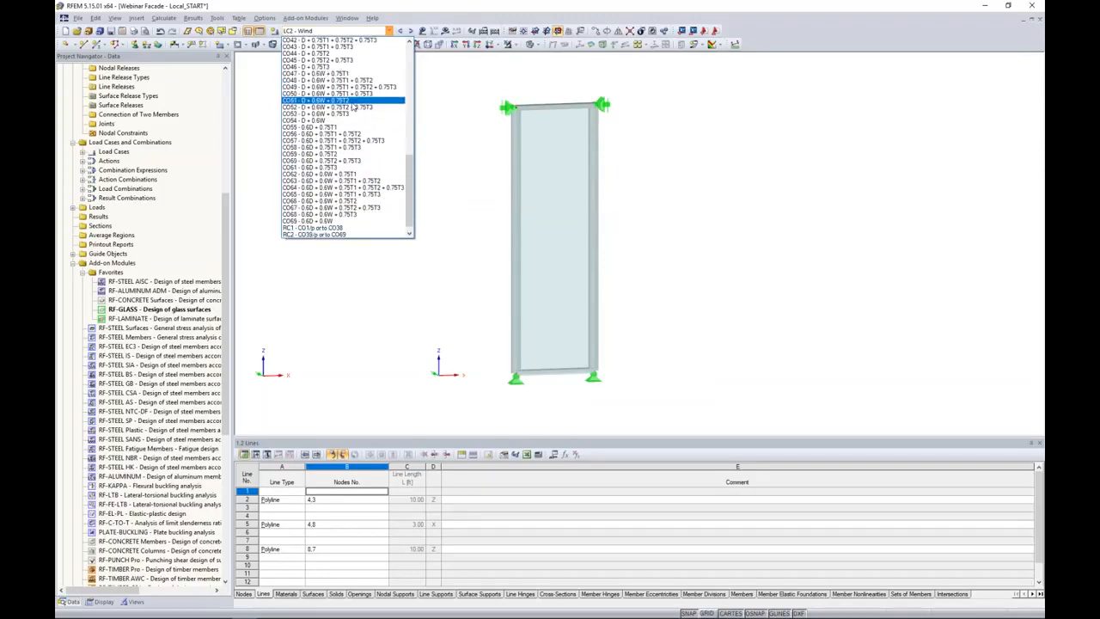
pyautogui.scroll(7, 354, 112)
pyautogui.scroll(4, 368, 143)
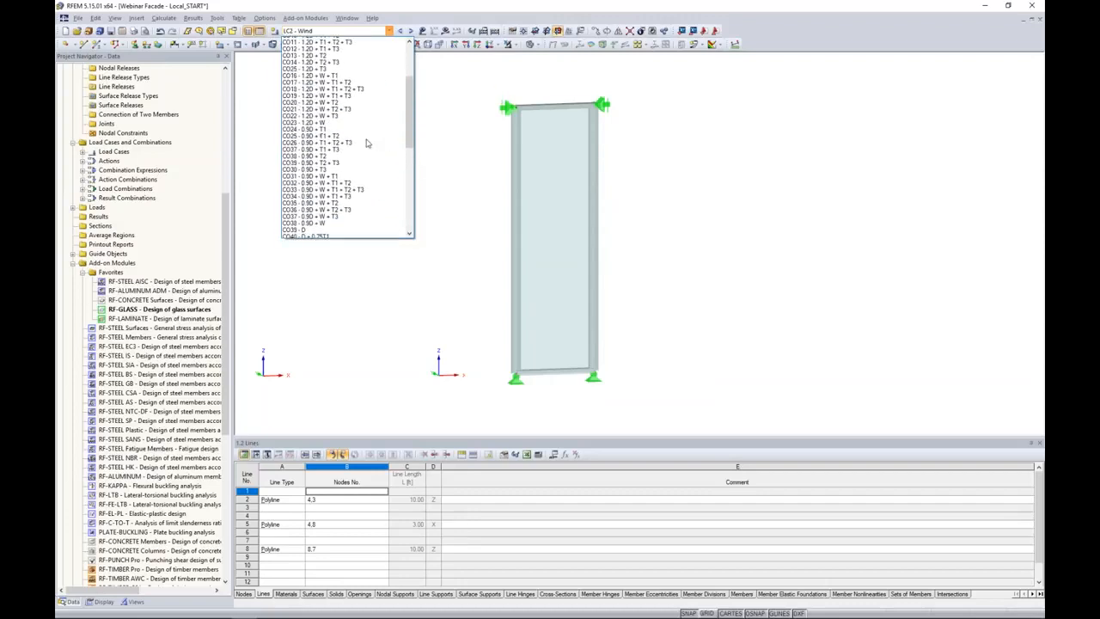
pyautogui.click(434, 150)
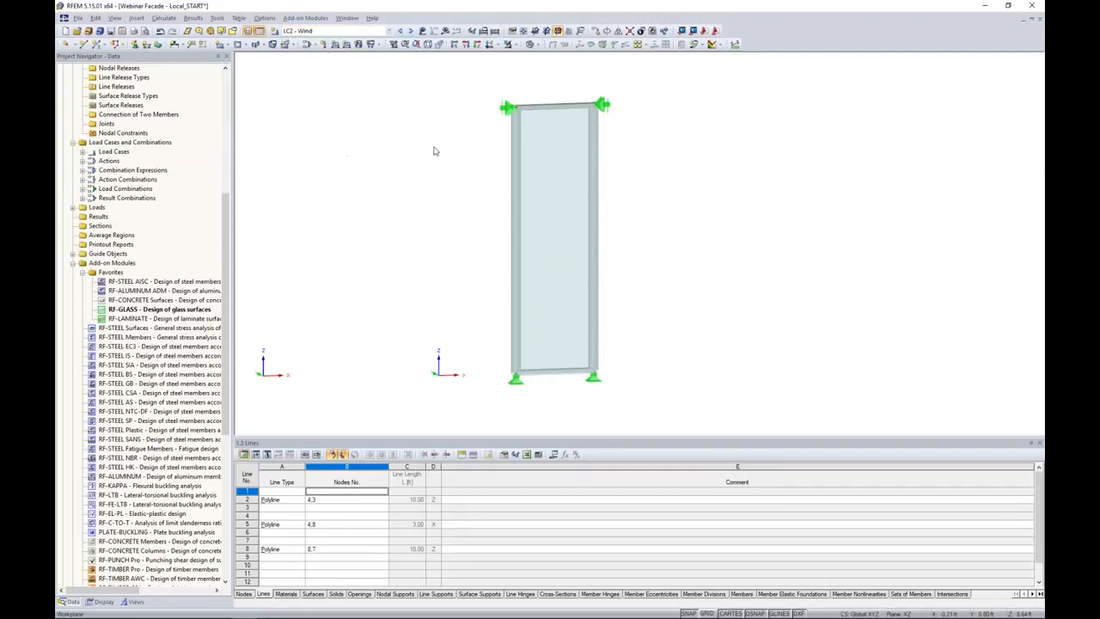
# Reopen RF-GLASS and add load combinations CO2 through CO38 to the ultimate limit state design.
pyautogui.doubleClick(172, 308)
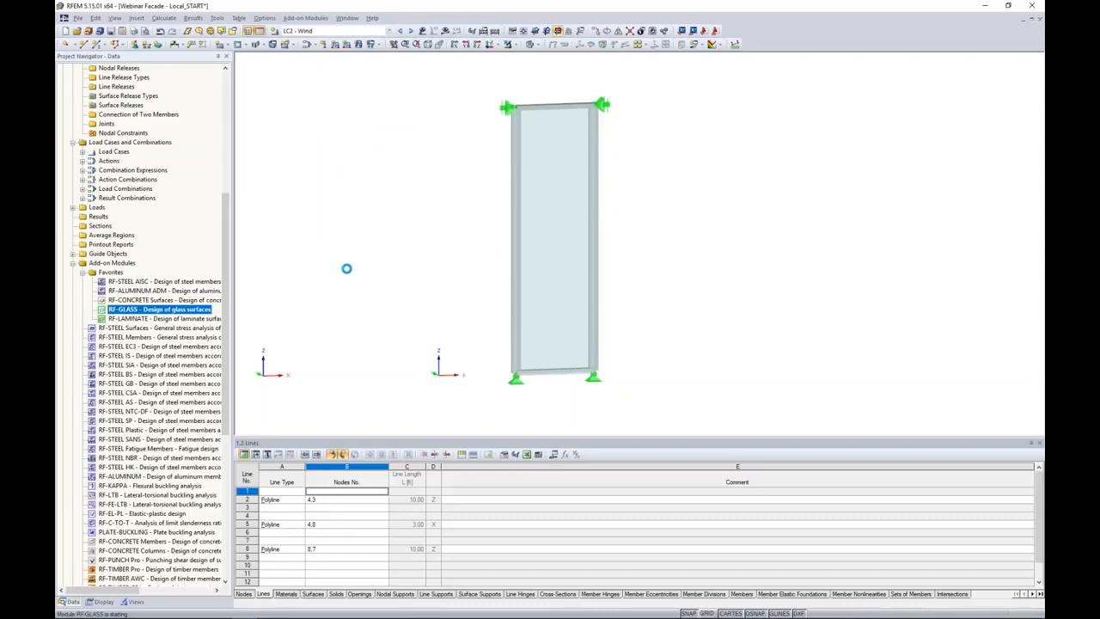
pyautogui.click(424, 261)
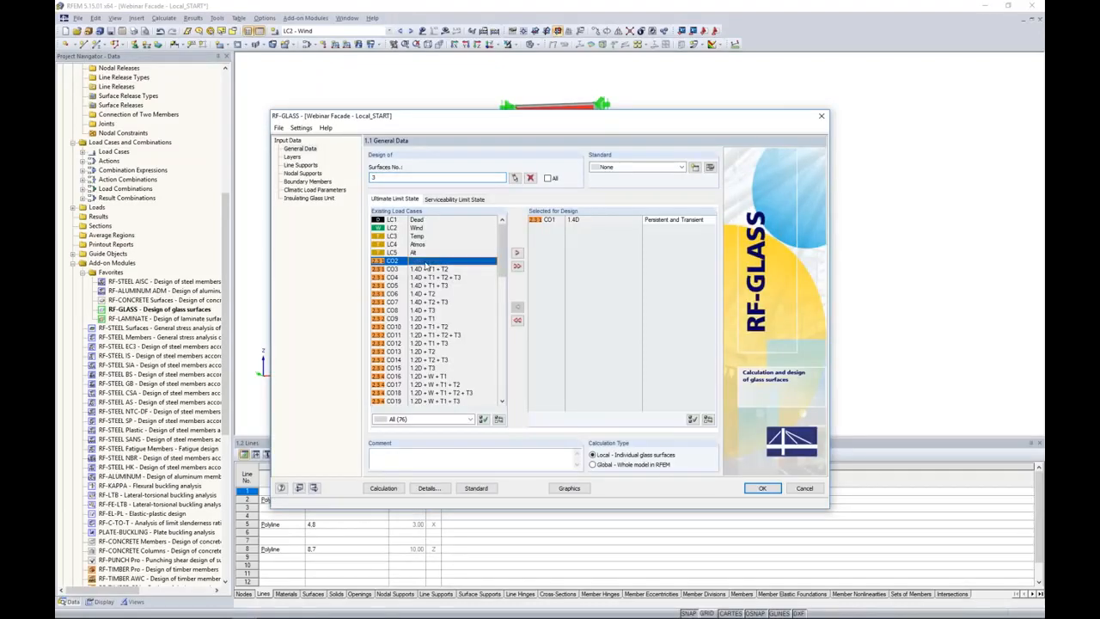
pyautogui.scroll(-8, 439, 309)
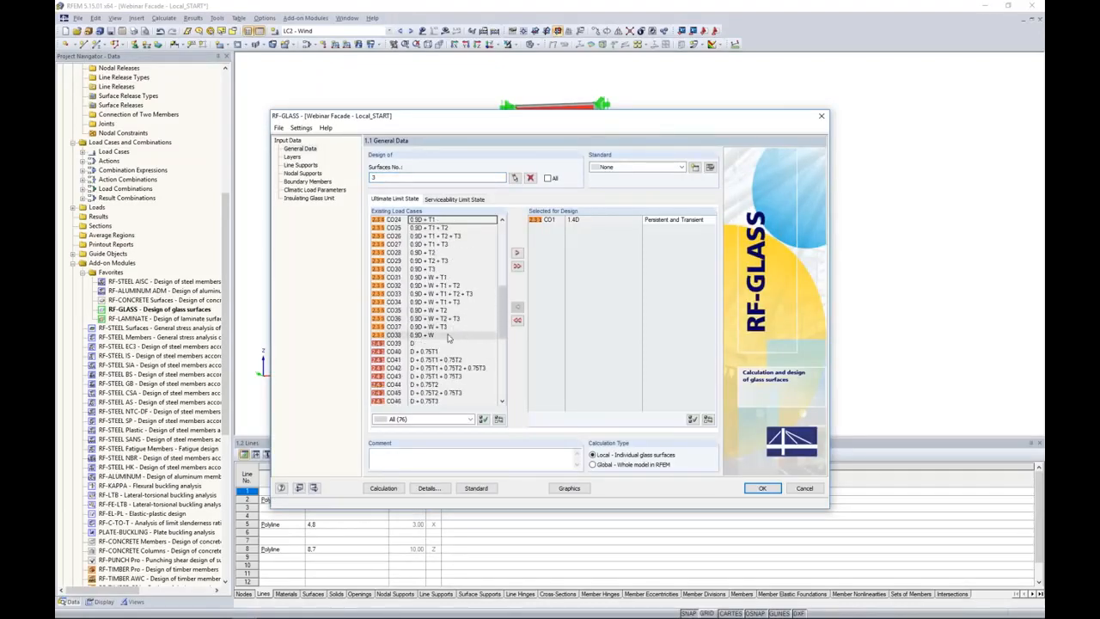
pyautogui.keyDown('shift'); pyautogui.click(448, 337); pyautogui.keyUp('shift')
pyautogui.click(517, 253)
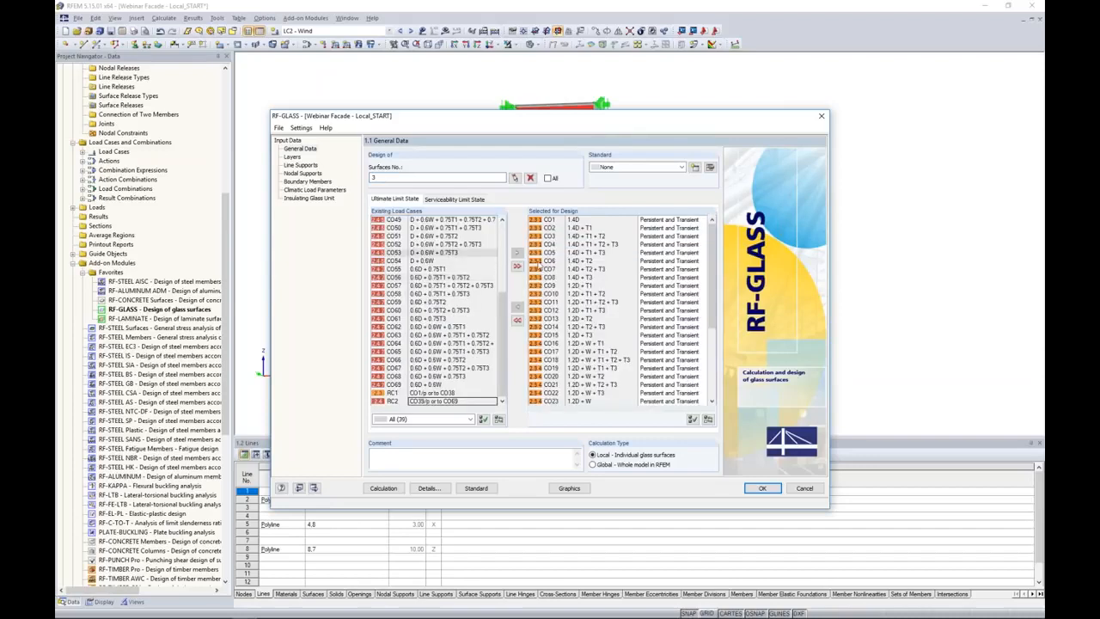
# Add load combinations CO39 through CO69 to the serviceability limit state design.
pyautogui.click(469, 200)
pyautogui.scroll(-12, 455, 270)
pyautogui.scroll(-3, 456, 271)
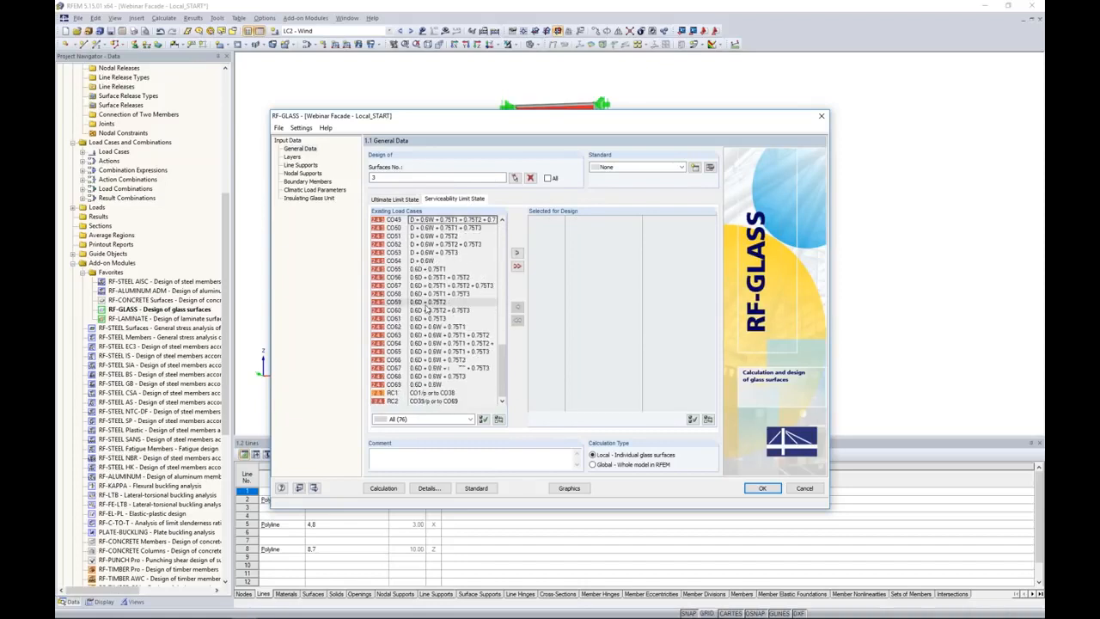
pyautogui.keyDown('shift'); pyautogui.click(425, 385); pyautogui.keyUp('shift')
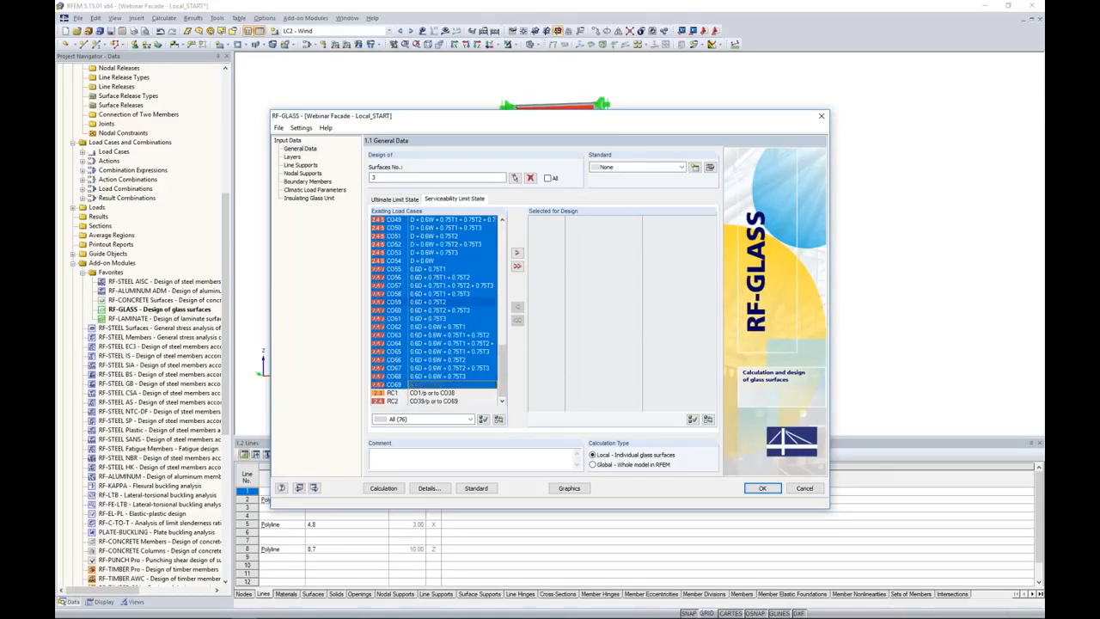
pyautogui.click(517, 253)
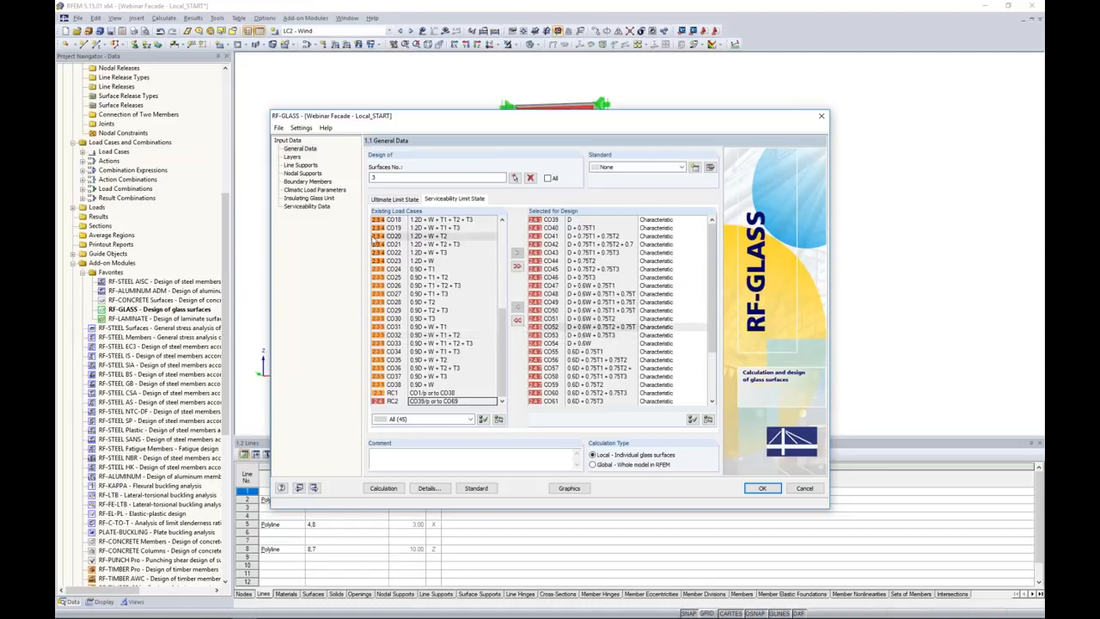
# Display the insulating glass unit's secondary seal settings and switch to the PowerPoint slide show on RF-GLASS helper supports.
pyautogui.click(325, 200)
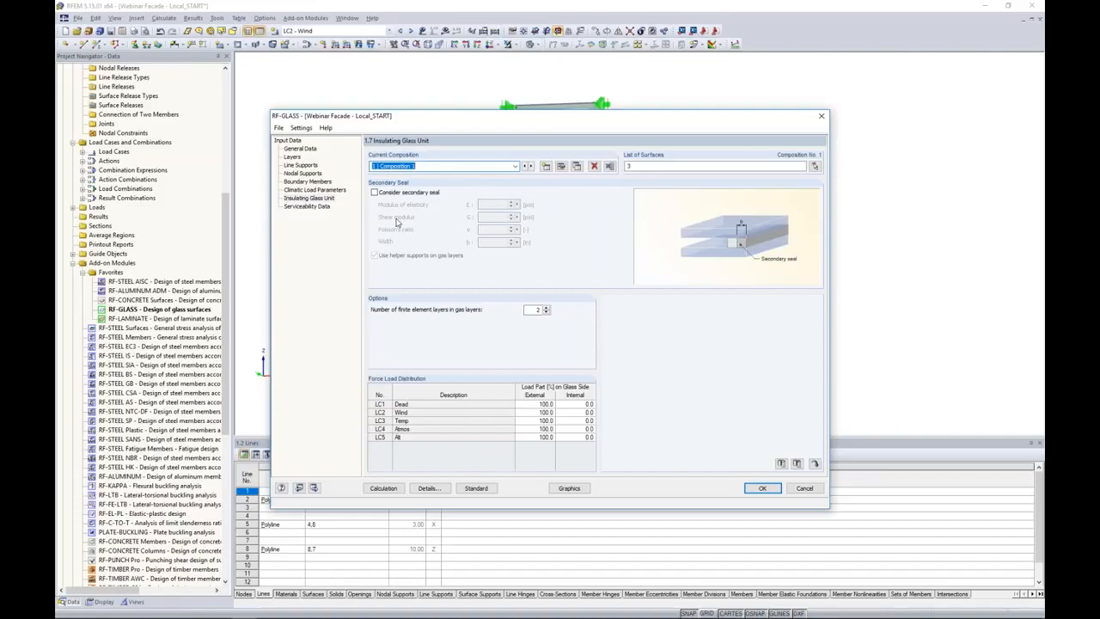
pyautogui.press('super+Tab')
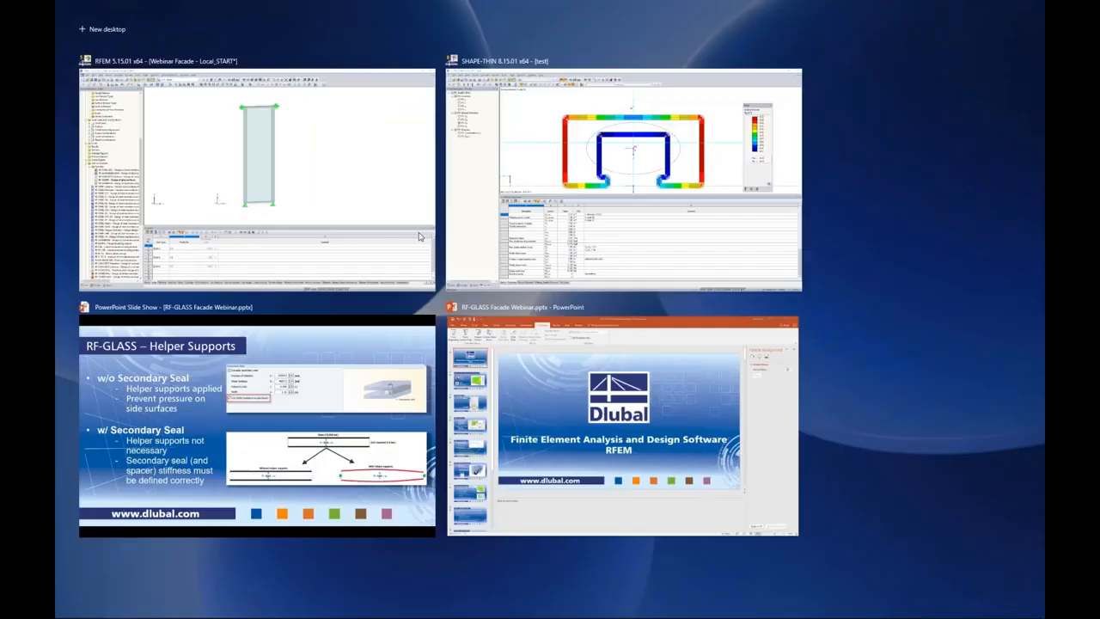
pyautogui.click(371, 394)
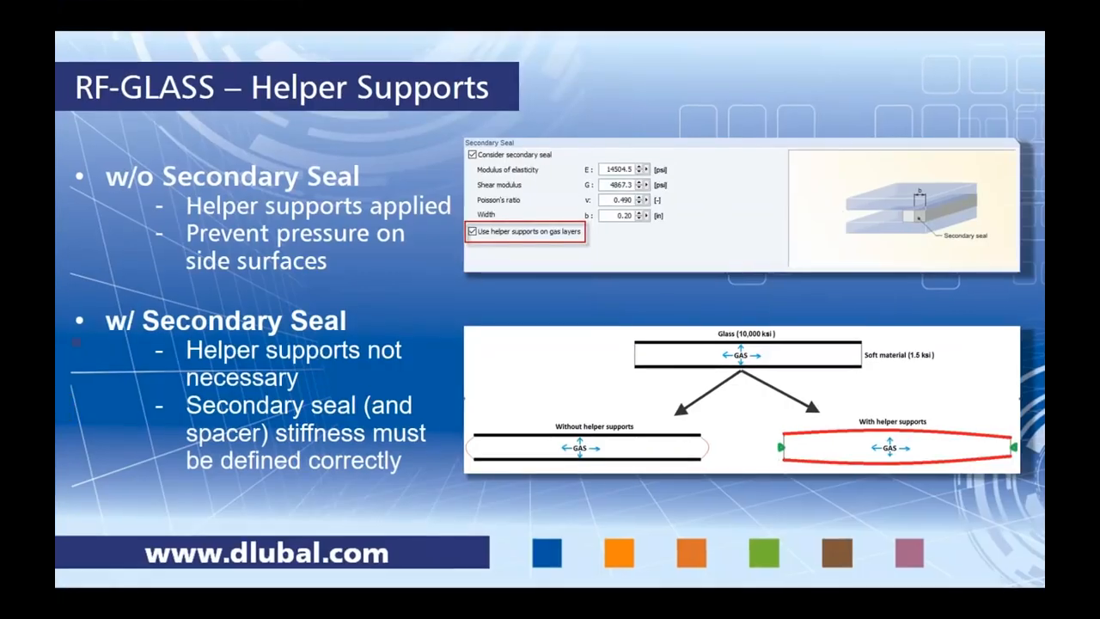
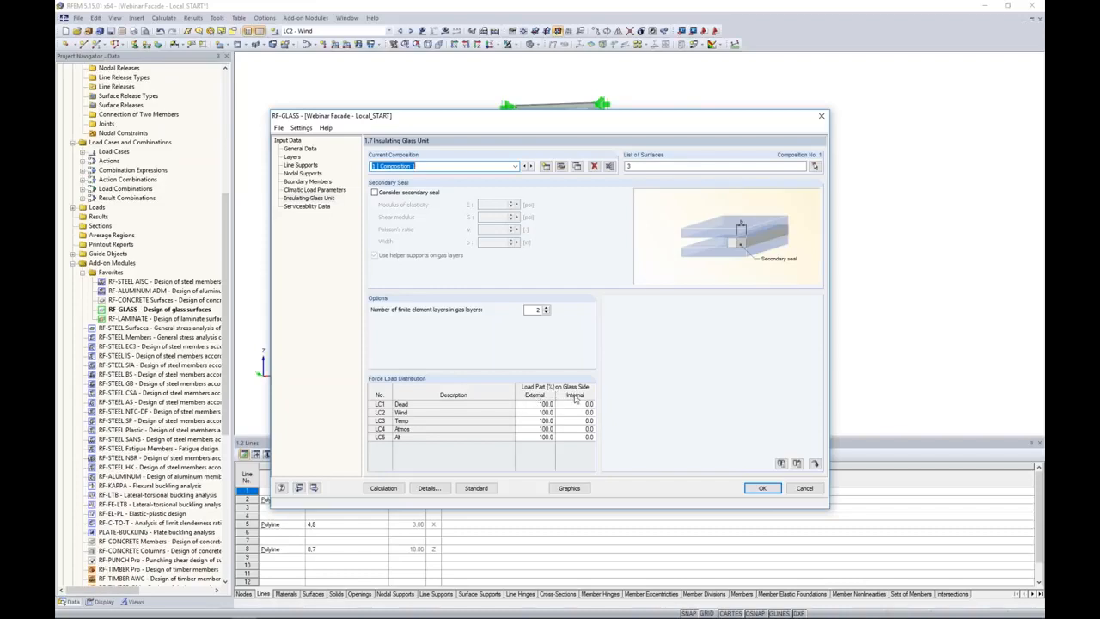
# Split the dead load case LC1 evenly between the glass sides, with 50% external and 50% internal load part.
pyautogui.click(558, 403)
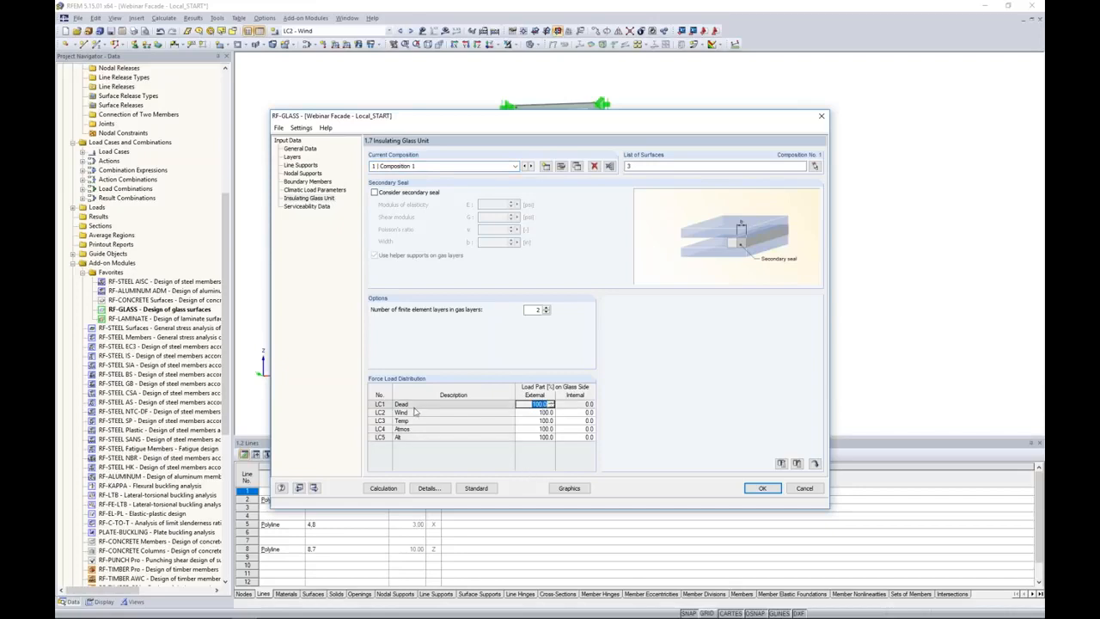
pyautogui.write('50')
pyautogui.press('Tab')
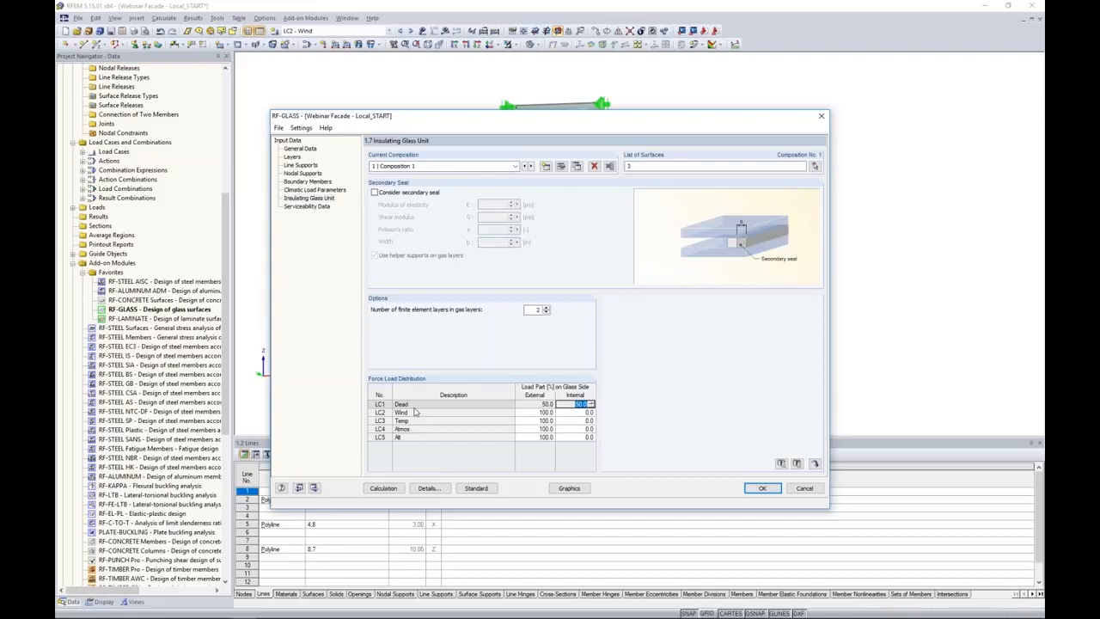
pyautogui.press('Down')
pyautogui.press('Left')
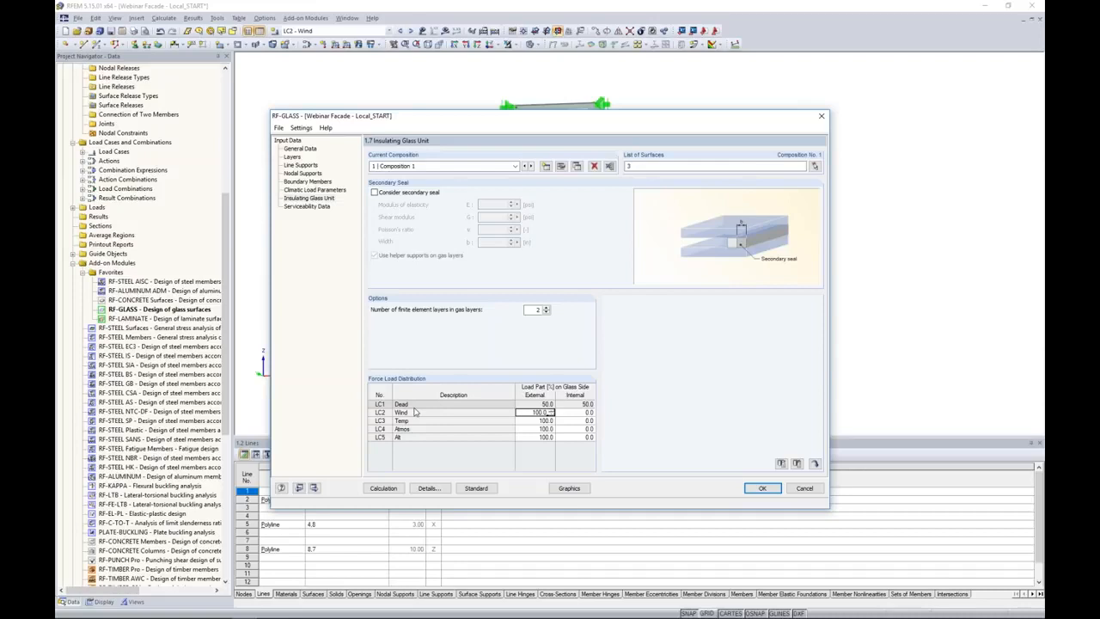
# Set the load parts of the Temp, Atmos and Alt load cases to 50% on the external and internal glass sides.
pyautogui.press('Down')
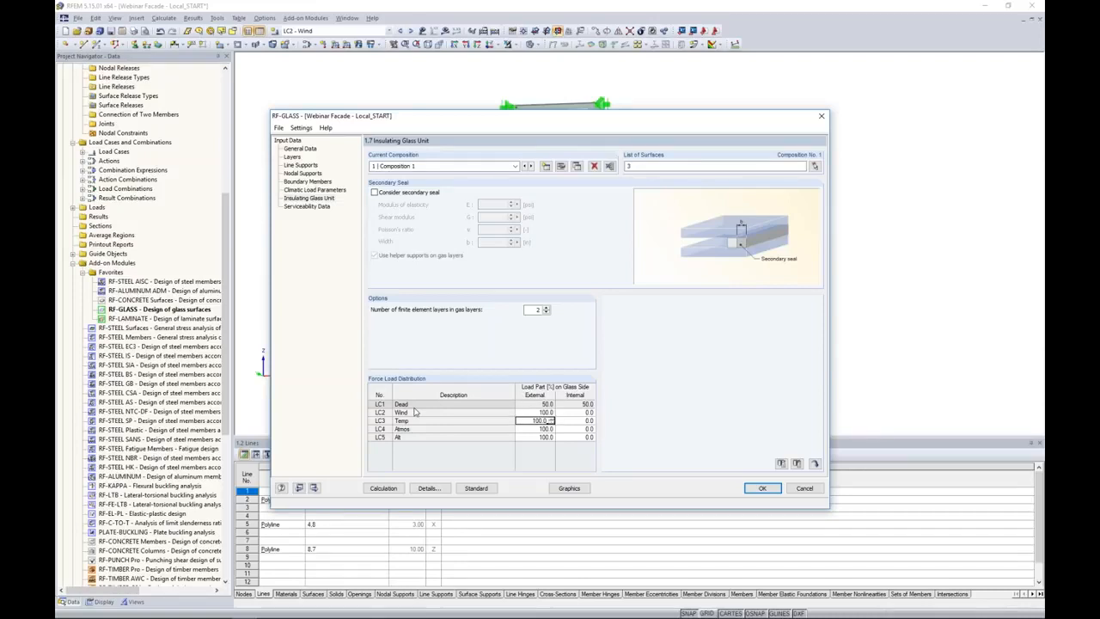
pyautogui.press('BackSpace')
pyautogui.press('Tab')
pyautogui.press('Down')
pyautogui.press('Left')
pyautogui.write('50')
pyautogui.press('BackSpace')
pyautogui.press('BackSpace')
pyautogui.press('BackSpace')
pyautogui.press('BackSpace')
pyautogui.press('BackSpace')
pyautogui.press('BackSpace')
pyautogui.press('BackSpace')
pyautogui.write('50')
pyautogui.press('Down')
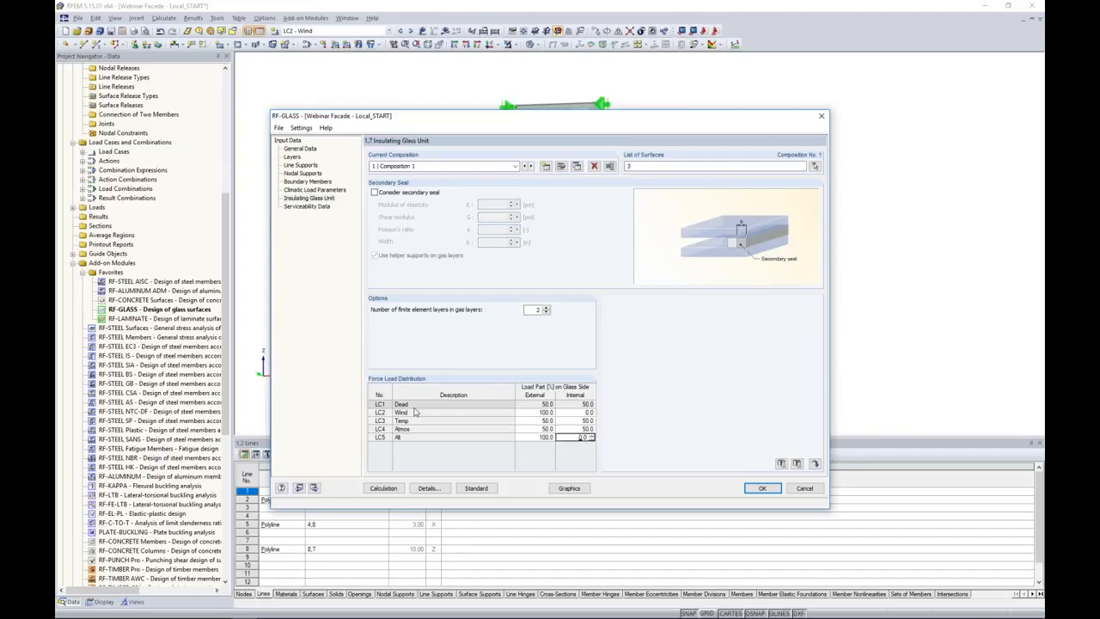
pyautogui.write('50')
pyautogui.press('BackSpace')
pyautogui.press('BackSpace')
pyautogui.press('BackSpace')
pyautogui.press('BackSpace')
pyautogui.press('BackSpace')
pyautogui.press('BackSpace')
pyautogui.press('BackSpace')
pyautogui.press('Tab')
# Assign surface 3 in the serviceability data with the maximum boundary line as reference length, and accept the RF-GLASS input.
pyautogui.click(322, 208)
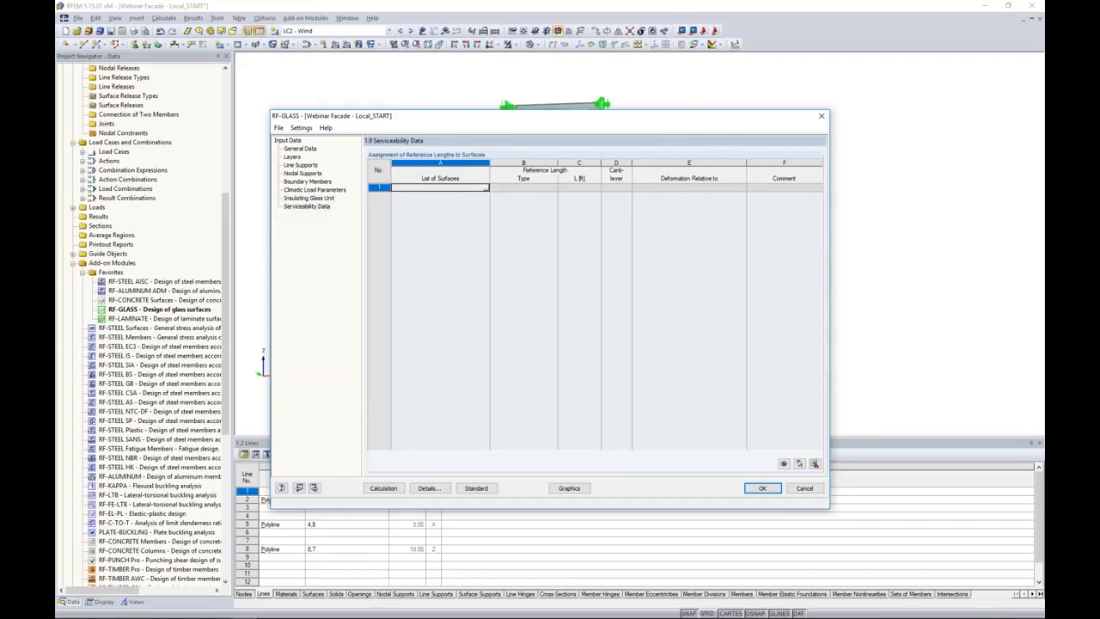
pyautogui.click(487, 187)
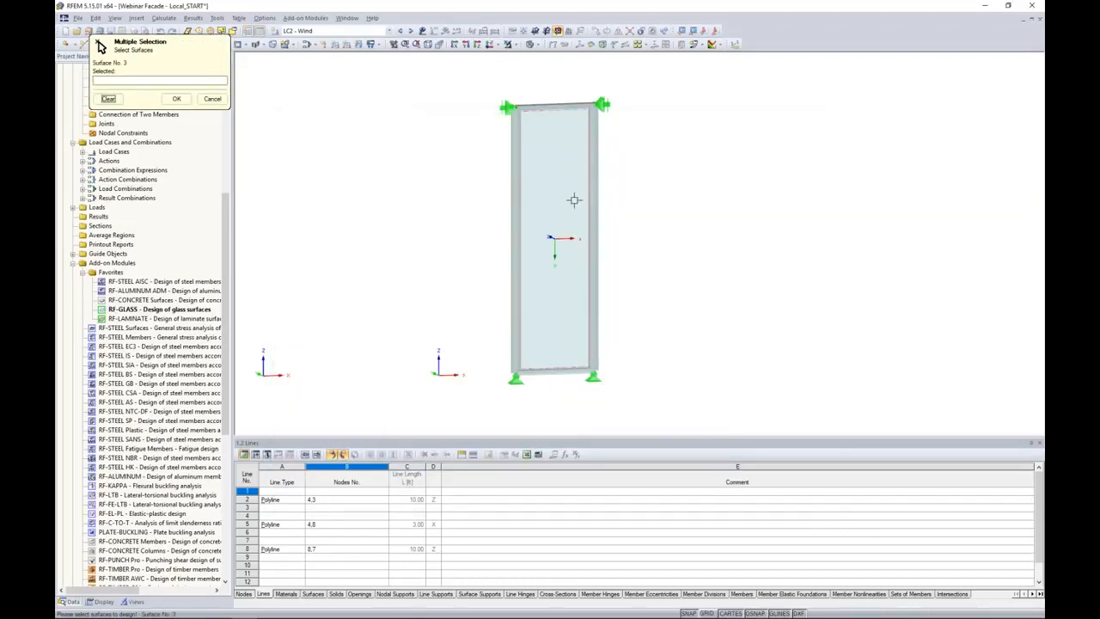
pyautogui.click(559, 240)
pyautogui.click(177, 99)
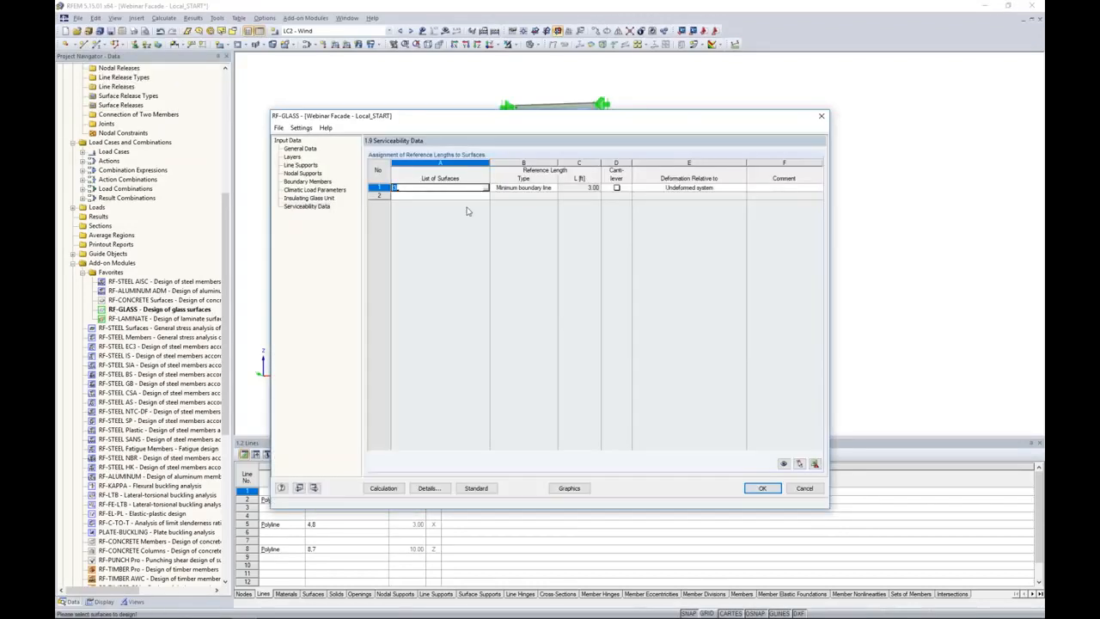
pyautogui.click(553, 187)
pyautogui.click(533, 205)
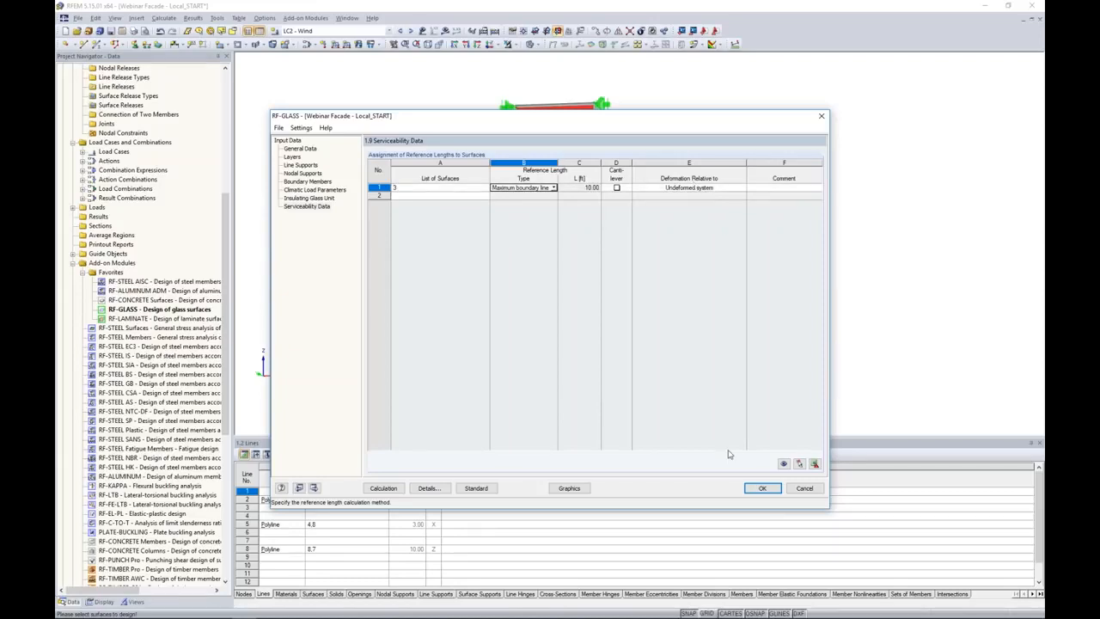
pyautogui.click(756, 488)
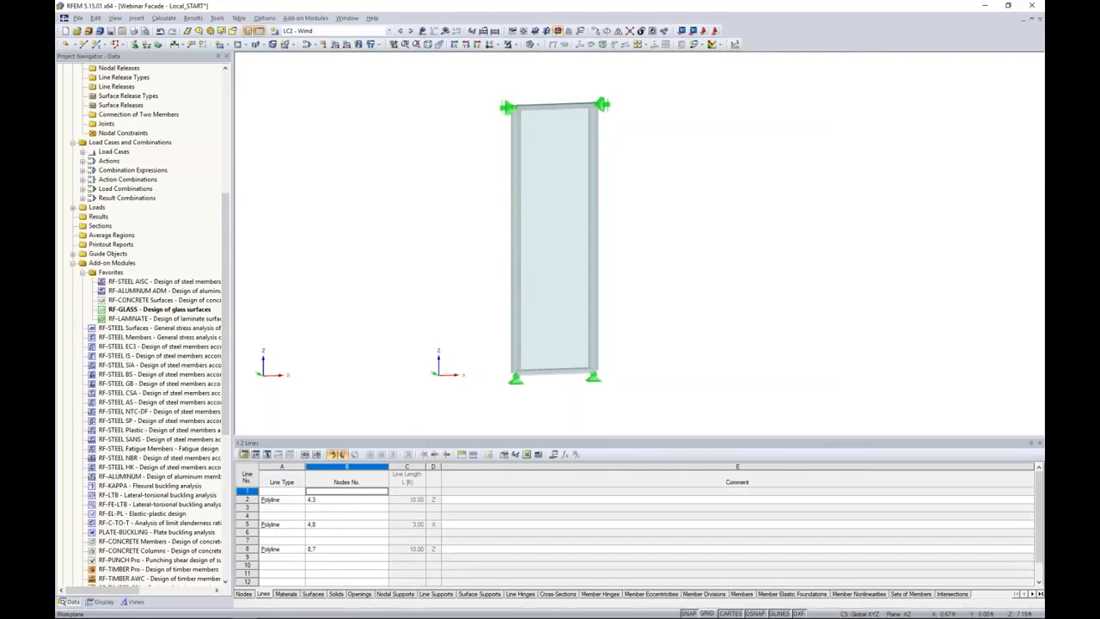
# Switch to the Webinar Facade - Local_FINISH model and open its RF-GLASS result tables.
pyautogui.click(390, 31)
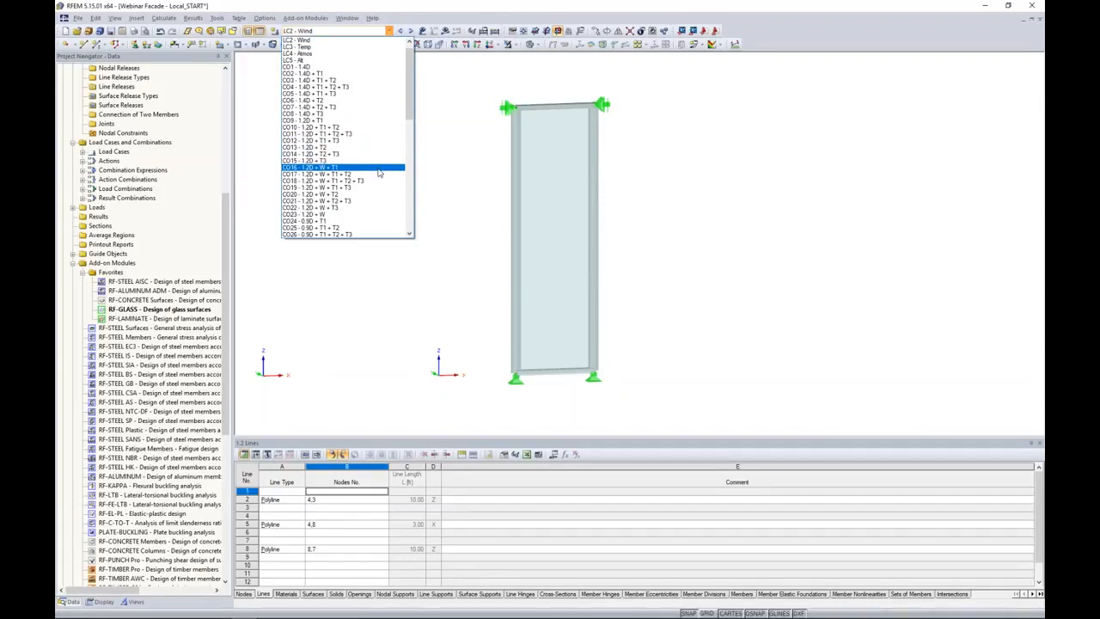
pyautogui.click(443, 169)
pyautogui.click(347, 18)
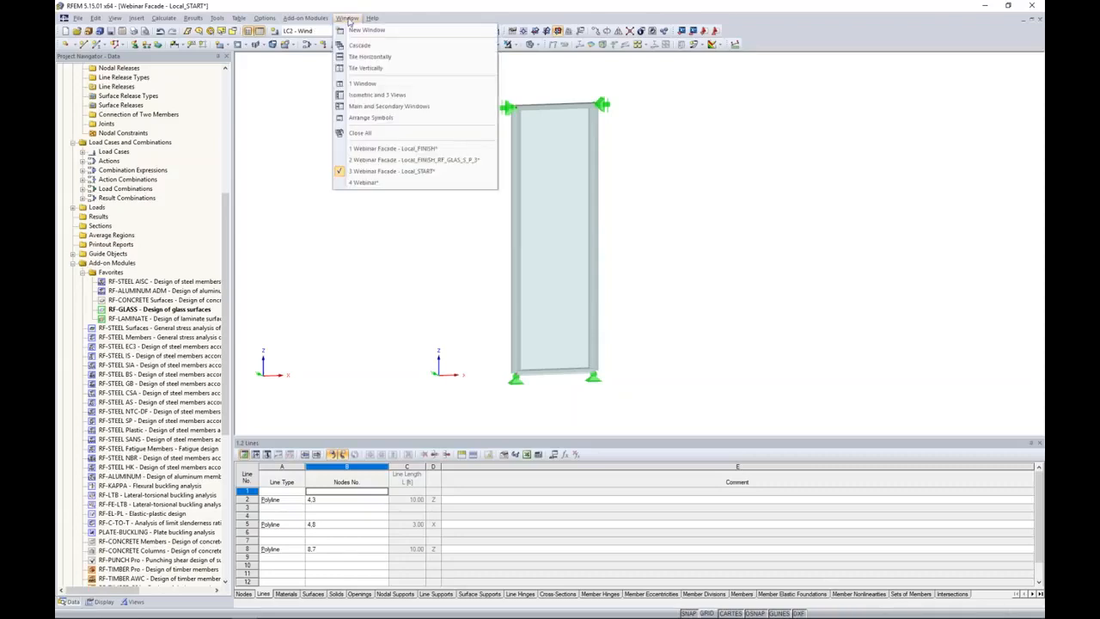
pyautogui.click(392, 148)
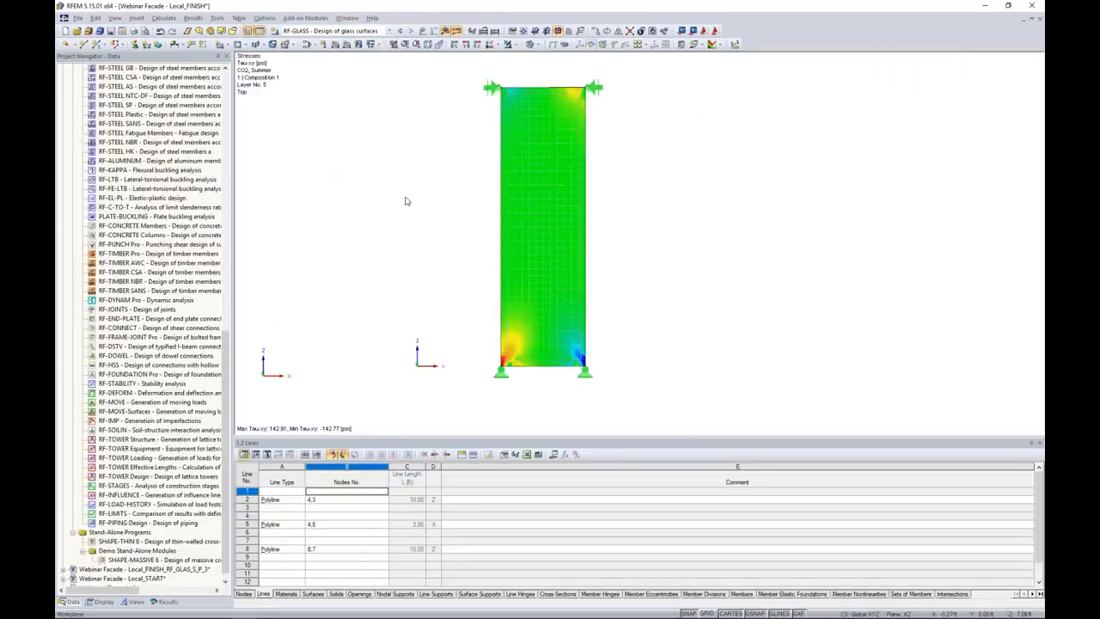
pyautogui.click(167, 602)
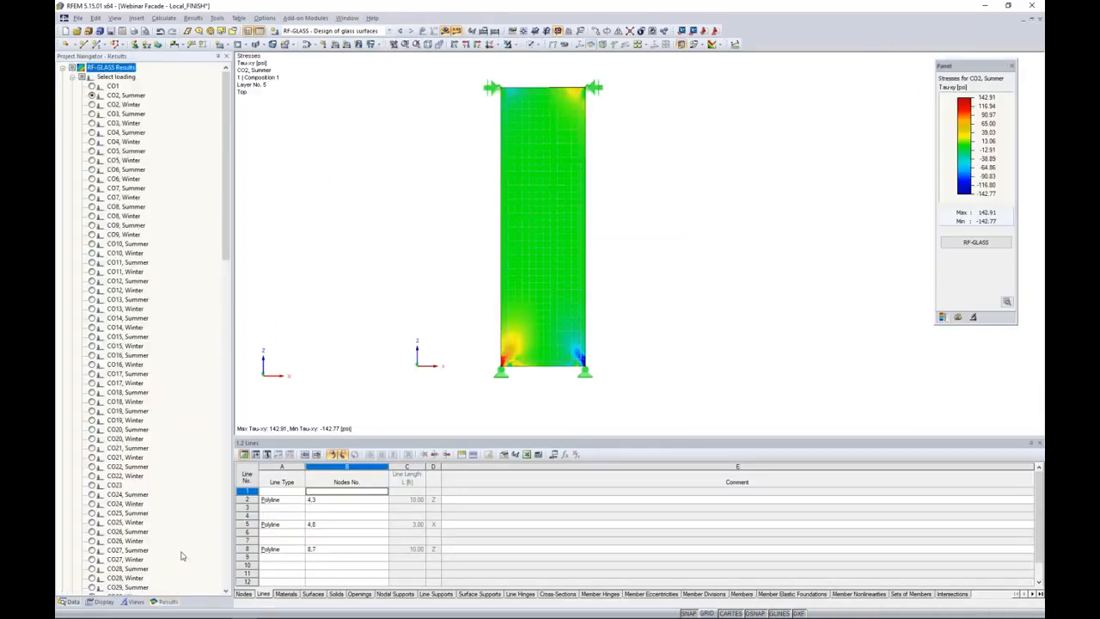
pyautogui.click(977, 242)
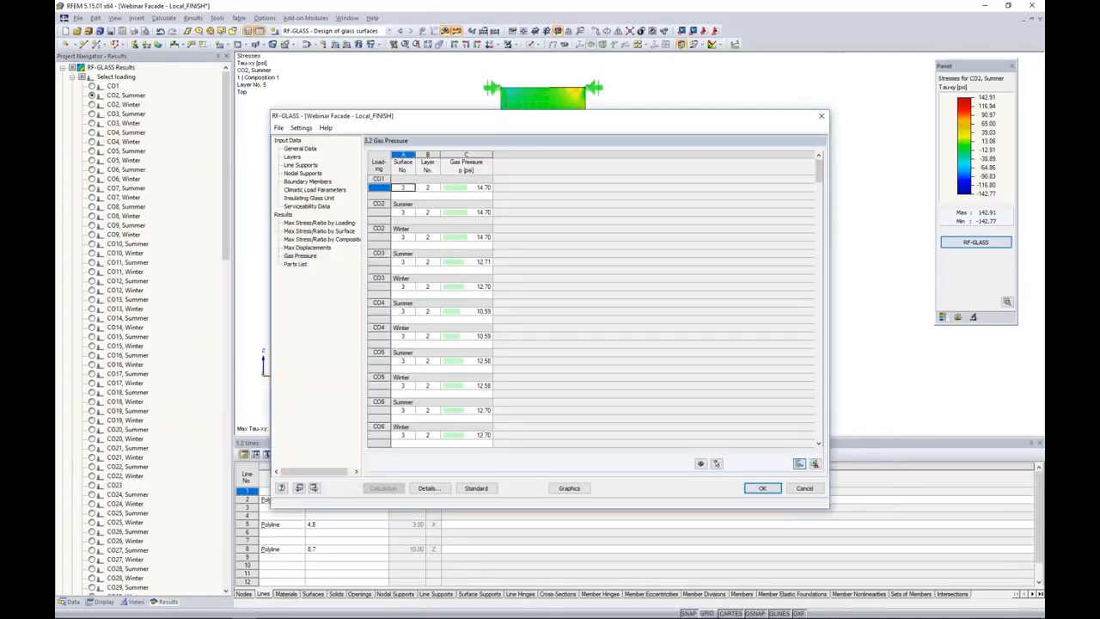
# Review the maximum stress ratios by loading and by surface, checking the stress plot behind the RF-GLASS window.
pyautogui.click(344, 224)
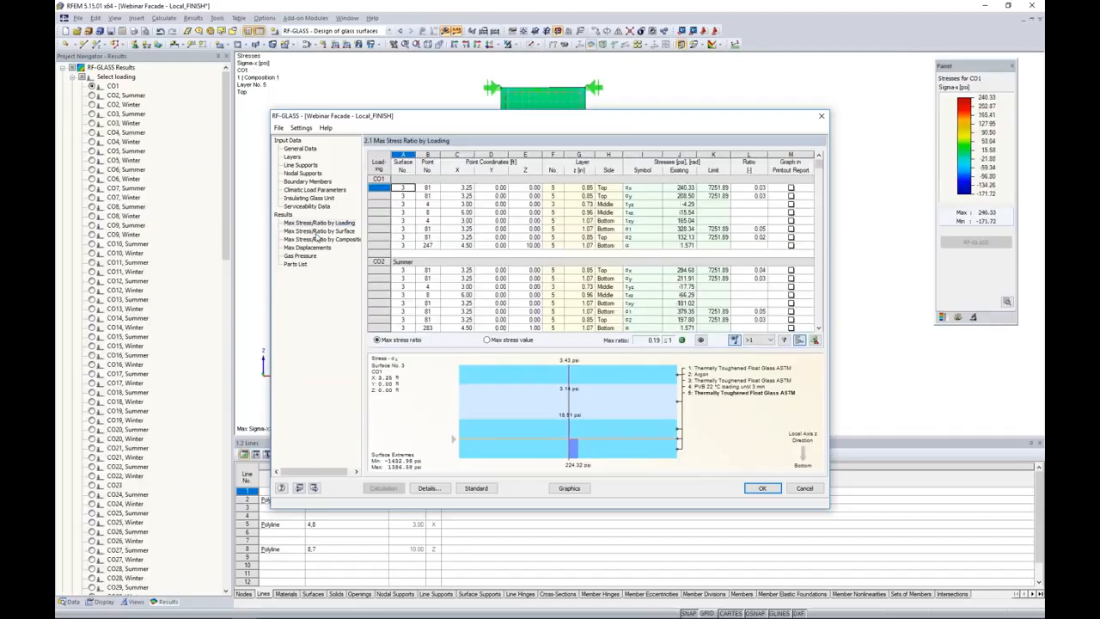
pyautogui.click(327, 233)
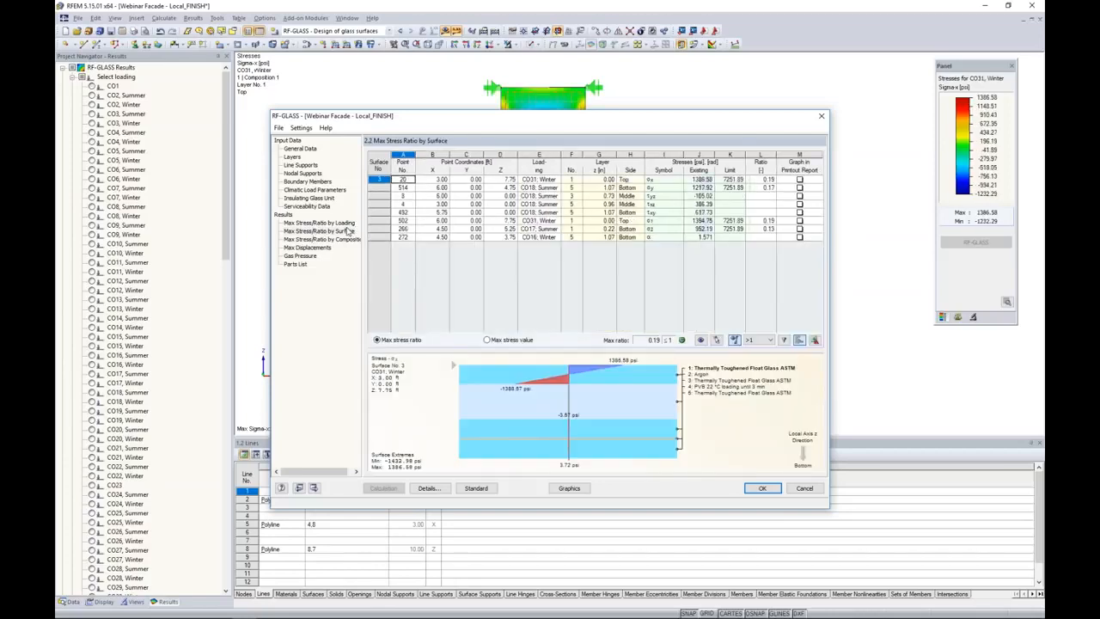
pyautogui.moveTo(451, 123); pyautogui.dragTo(451, 328)
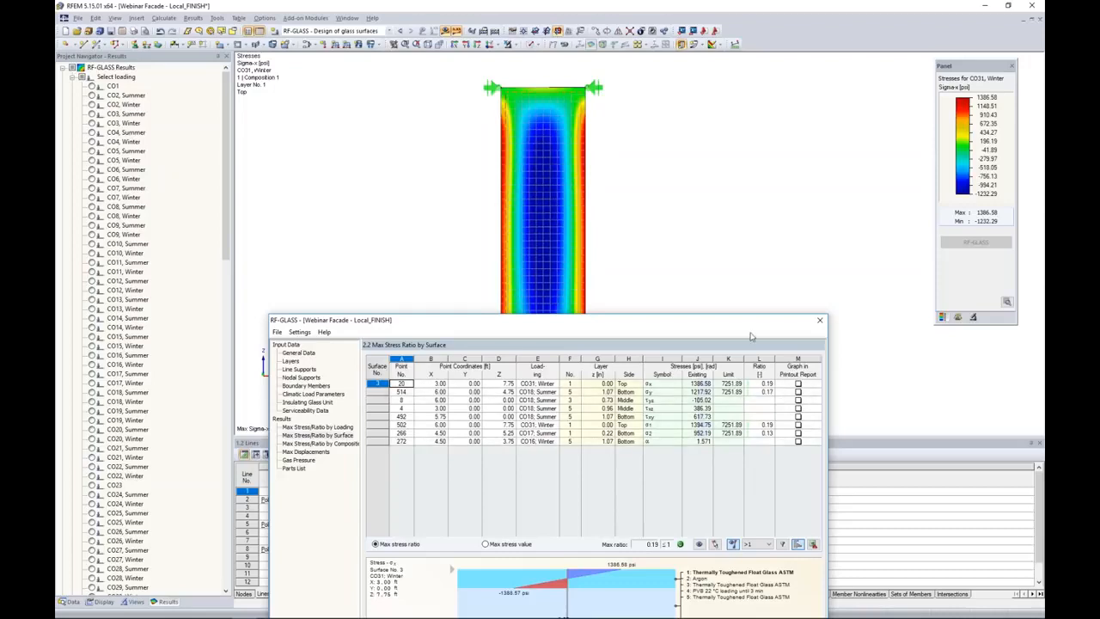
pyautogui.moveTo(745, 324); pyautogui.dragTo(768, 149)
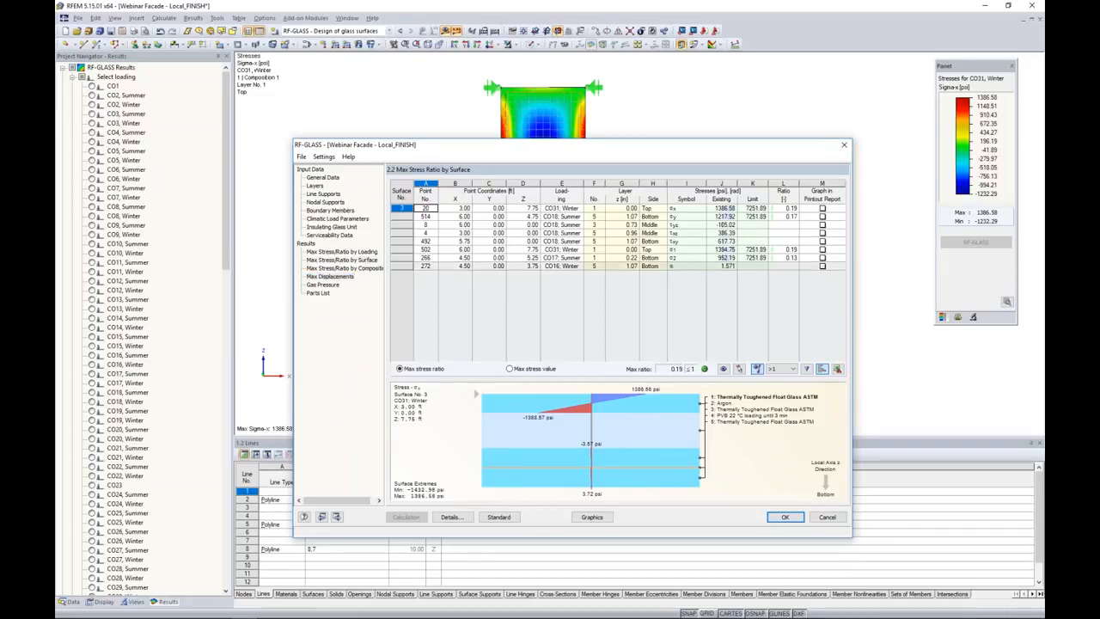
# Review the maximum displacements and the gas pressure for each load combination.
pyautogui.click(330, 276)
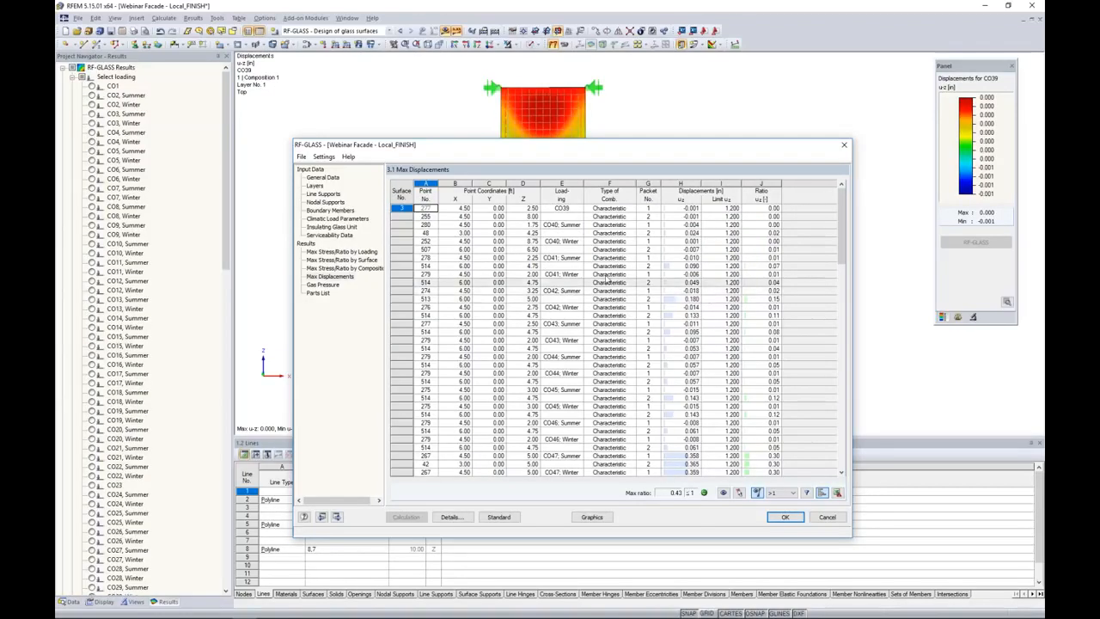
pyautogui.click(338, 287)
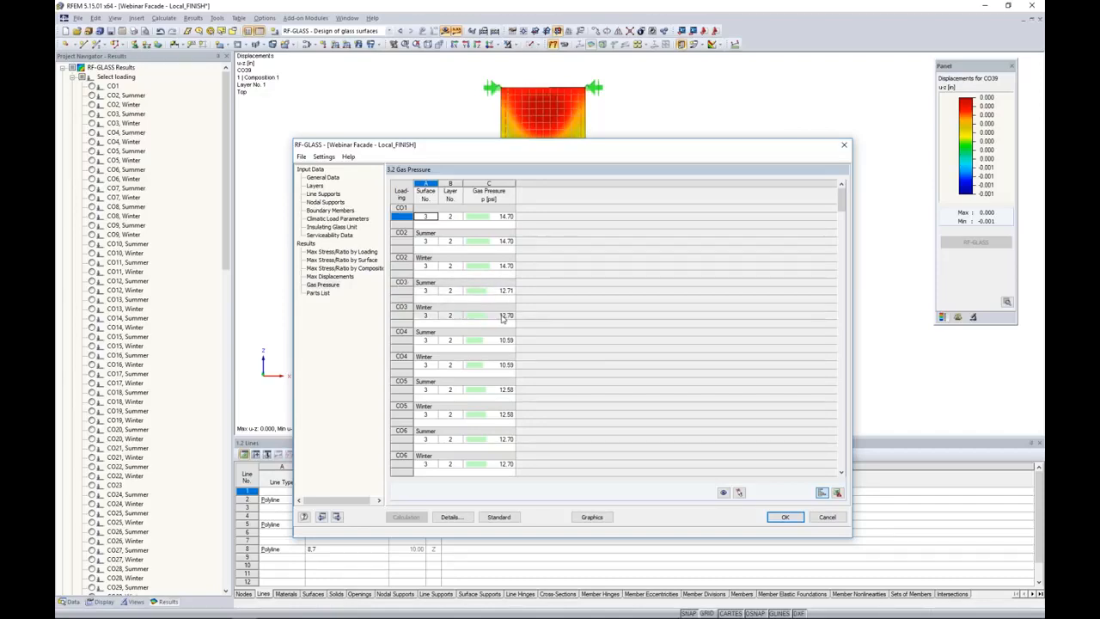
pyautogui.scroll(-7, 521, 396)
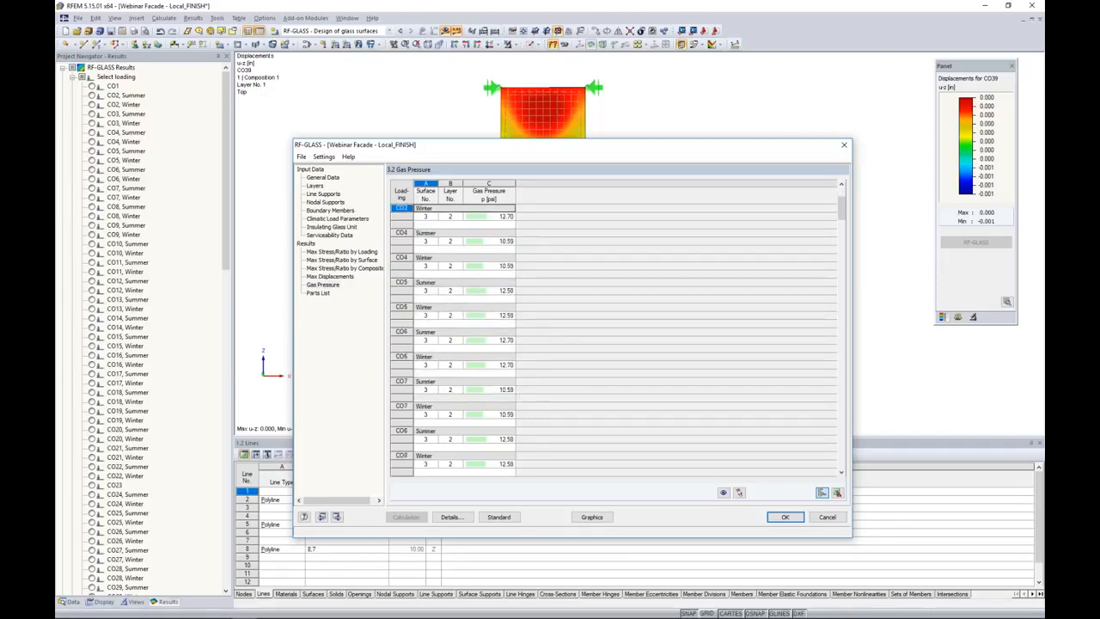
pyautogui.scroll(-10, 525, 339)
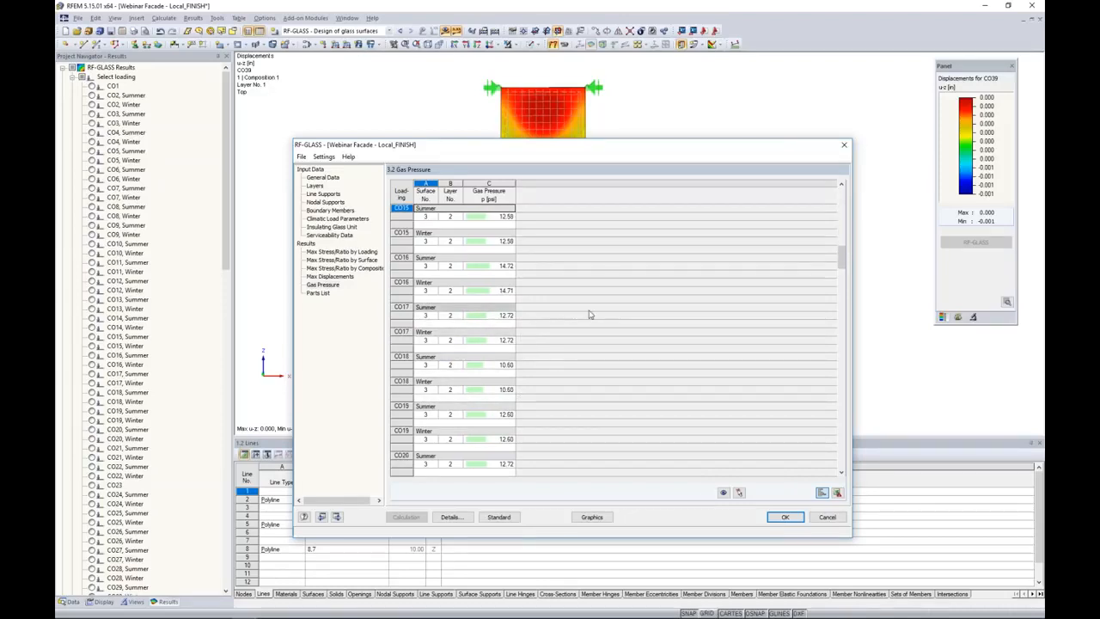
# Show the RF-GLASS results graphically on the model and display the stresses for CO2, Summer.
pyautogui.click(591, 517)
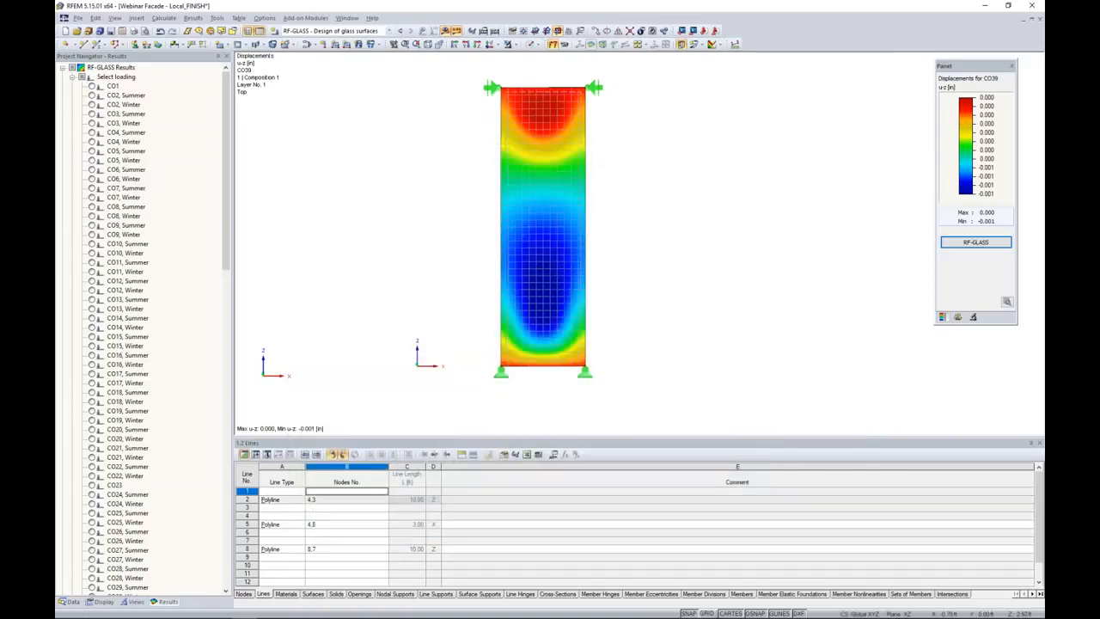
pyautogui.scroll(-8, 203, 190)
pyautogui.scroll(-15, 202, 191)
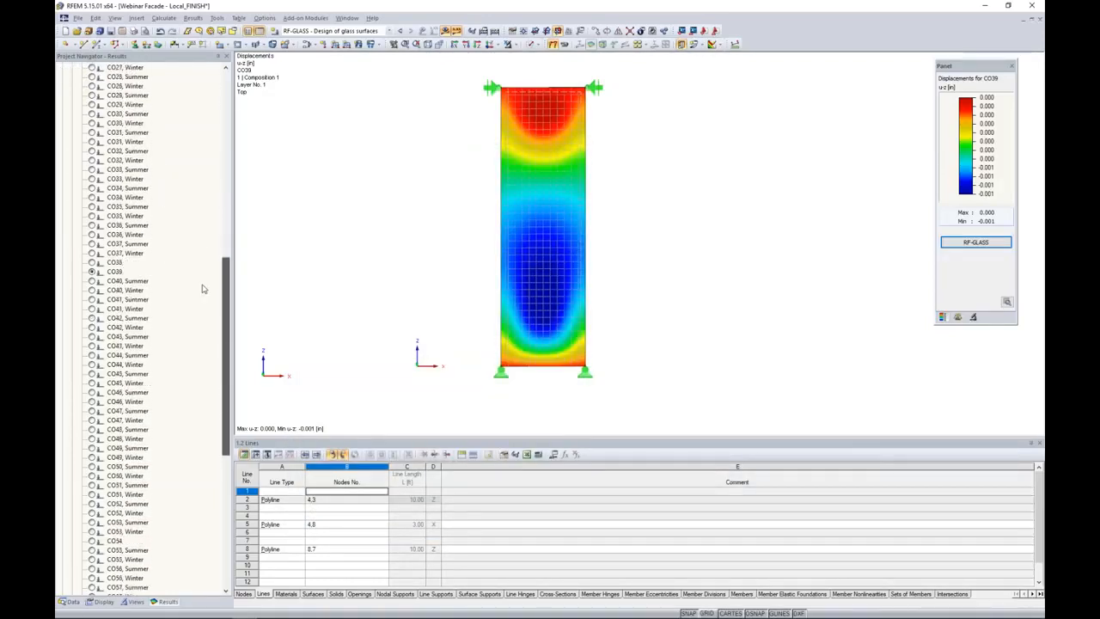
pyautogui.scroll(-2, 205, 348)
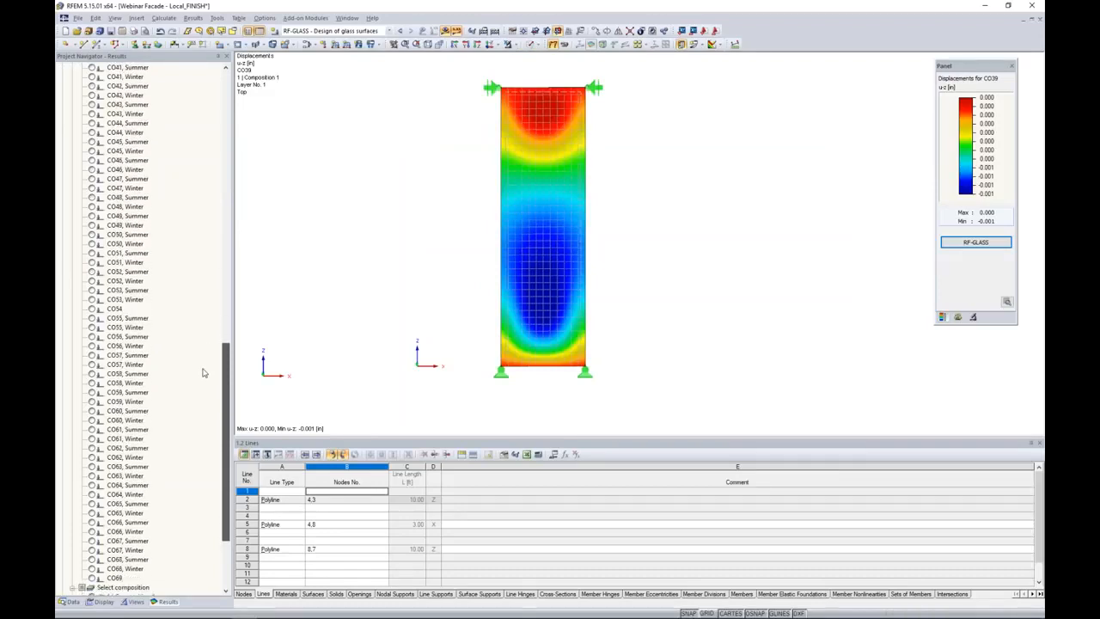
pyautogui.scroll(-2, 207, 391)
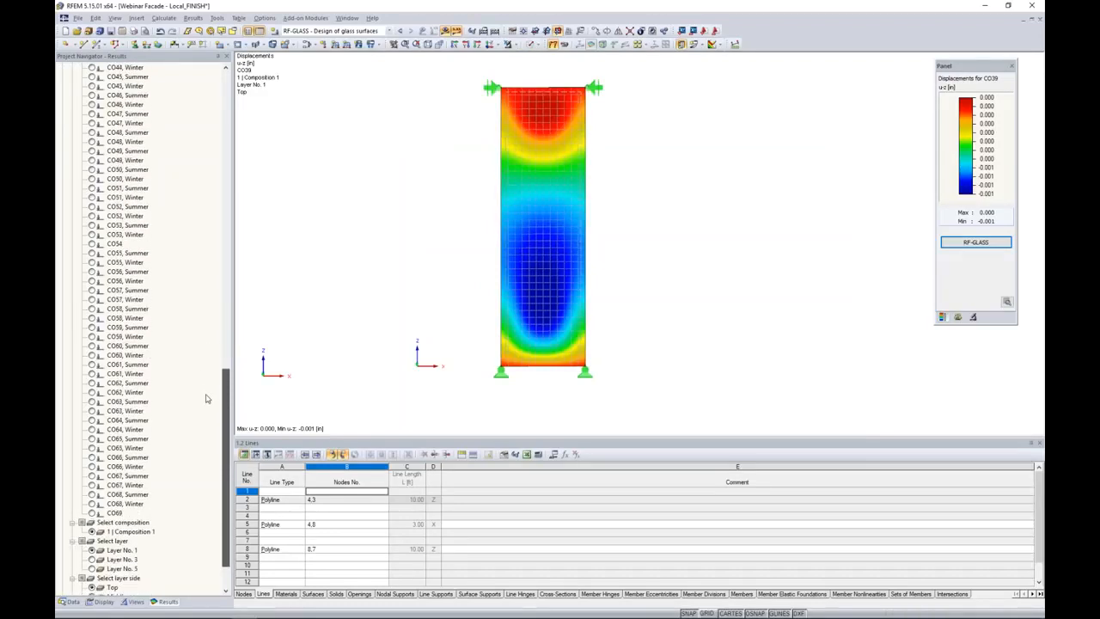
pyautogui.scroll(15, 206, 398)
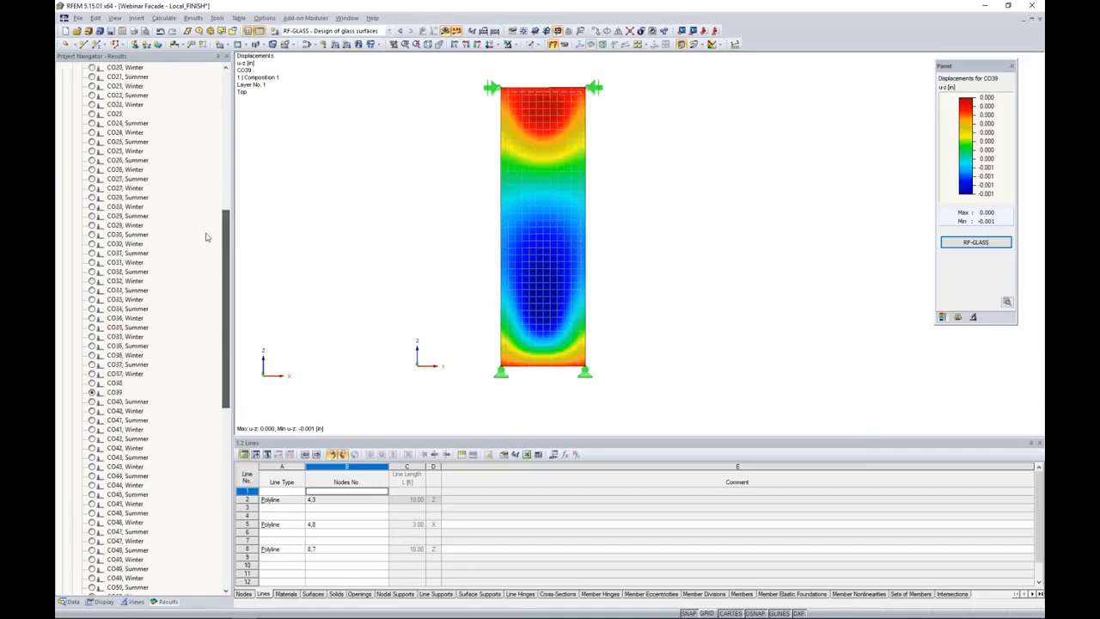
pyautogui.scroll(12, 207, 230)
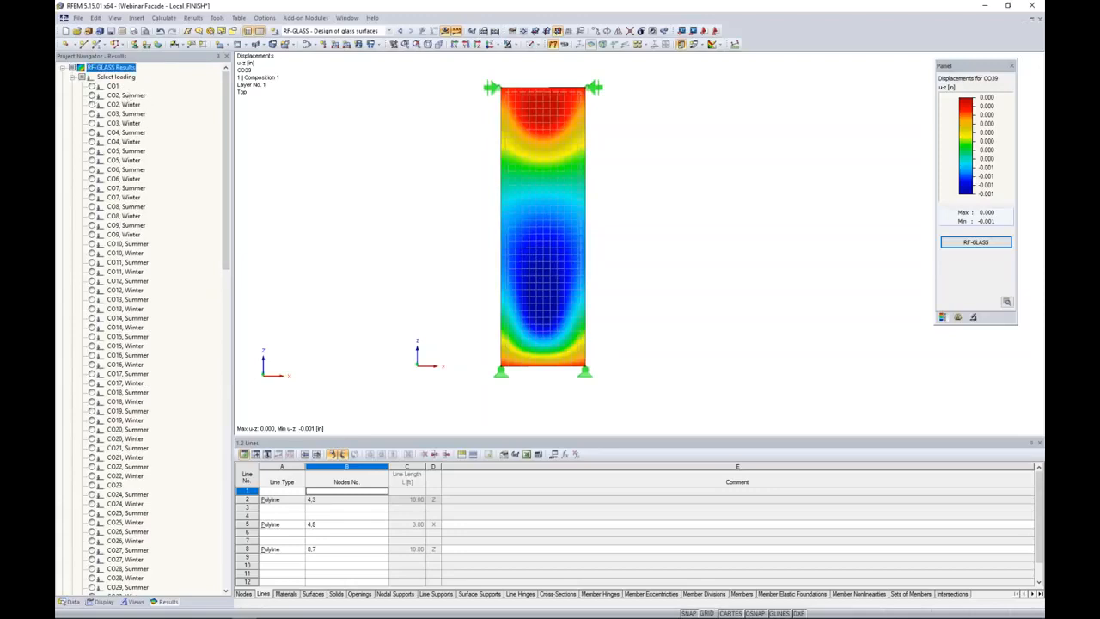
pyautogui.click(92, 96)
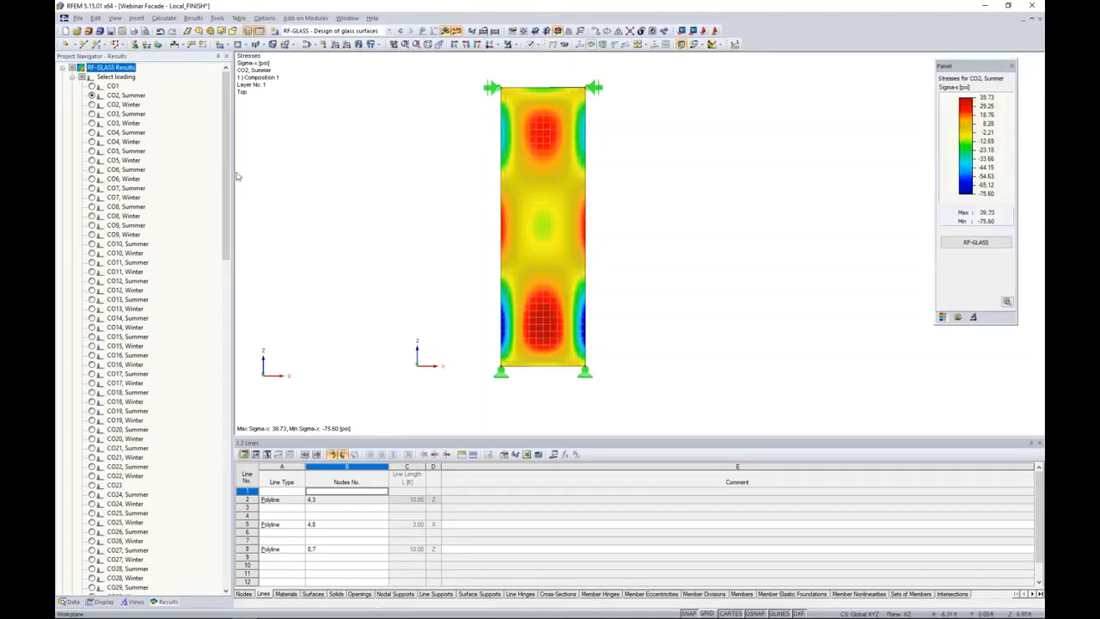
# Display the Tau-xy shear stresses in Layer No. 3 of the glass composition.
pyautogui.moveTo(221, 167); pyautogui.dragTo(222, 493)
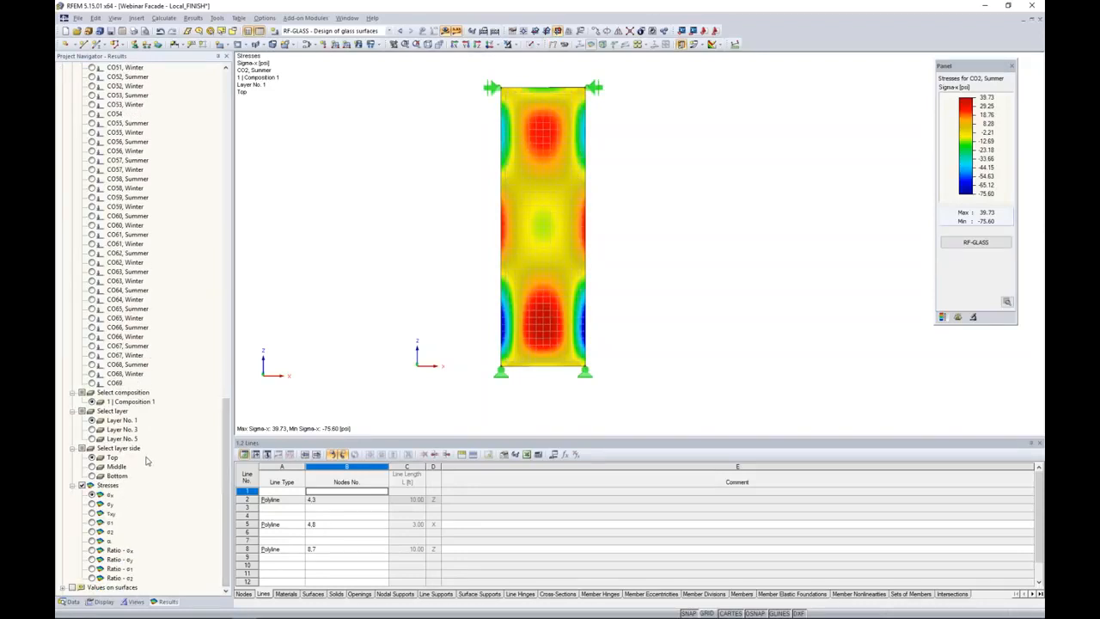
pyautogui.click(92, 430)
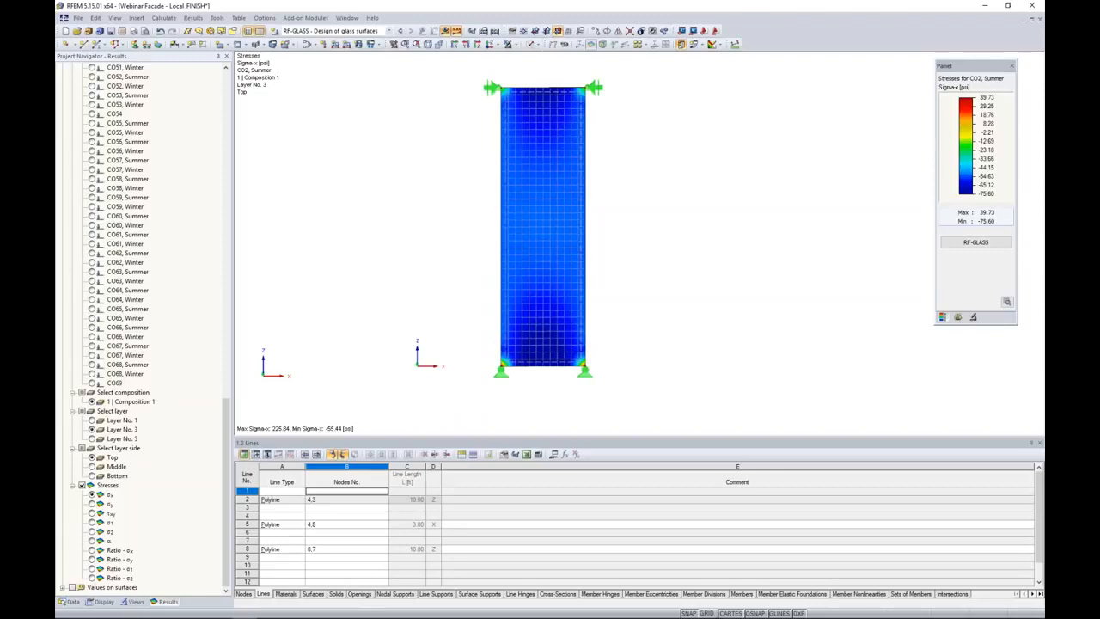
pyautogui.click(93, 504)
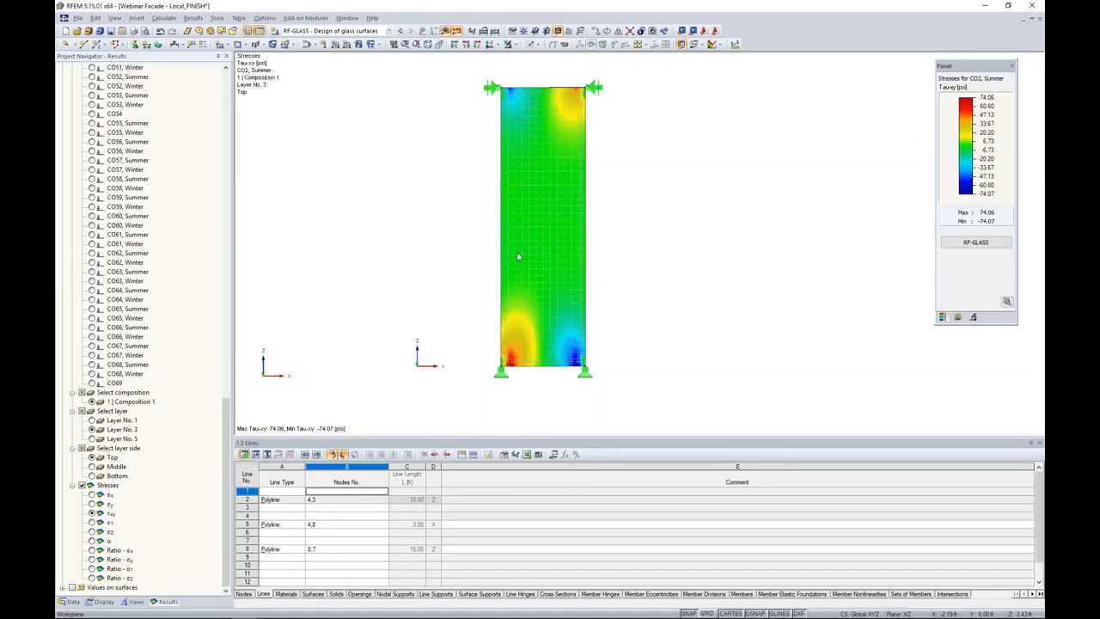
# Switch to the webinar folder in File Explorer and select the file Webinar Facade - Local_FINISH_RF_GLAS_S_P_3.rf5.
pyautogui.moveTo(1099, 110); pyautogui.dragTo(599, 112)
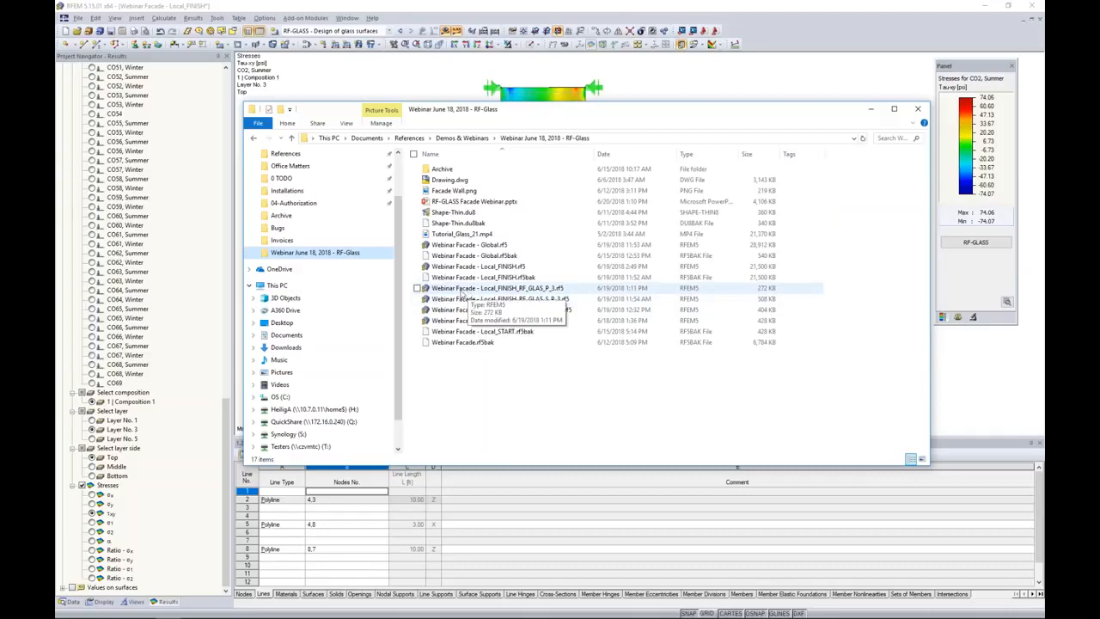
pyautogui.click(526, 300)
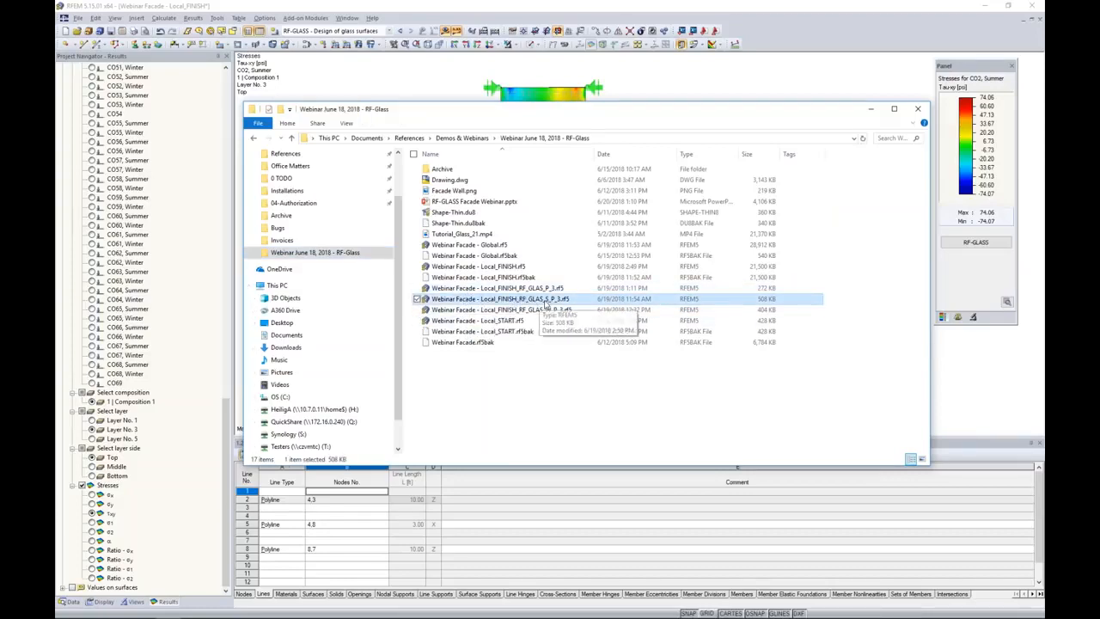
# Leave File Explorer and bring the open RFEM model Webinar Facade - Local_FINISH_RF_GLAS_S_P_3 to the front.
pyautogui.click(543, 310)
pyautogui.click(541, 291)
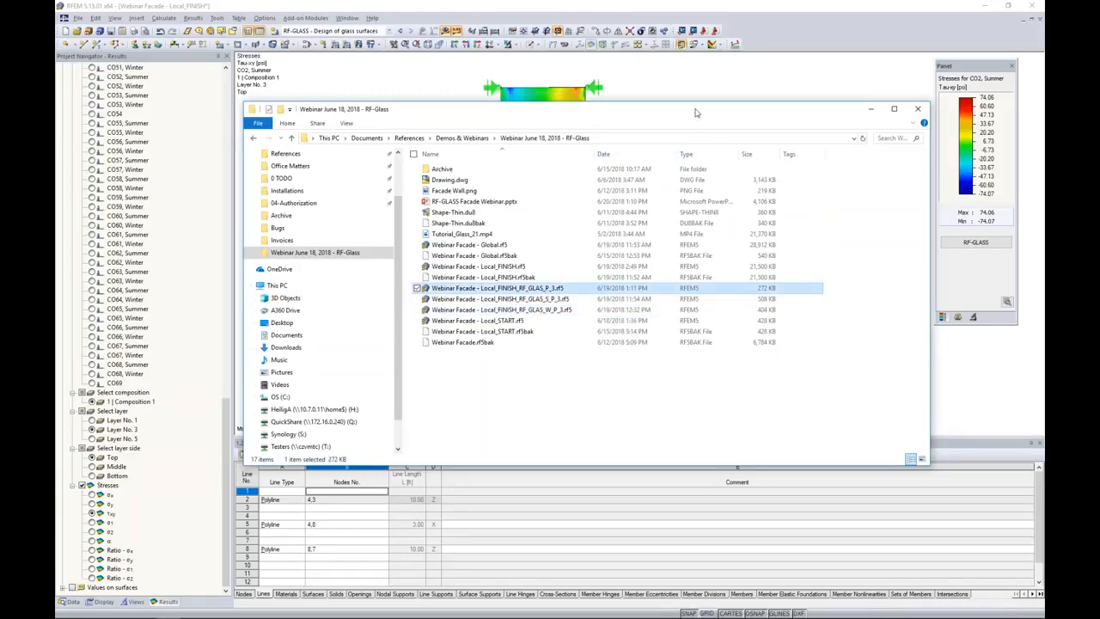
pyautogui.click(871, 109)
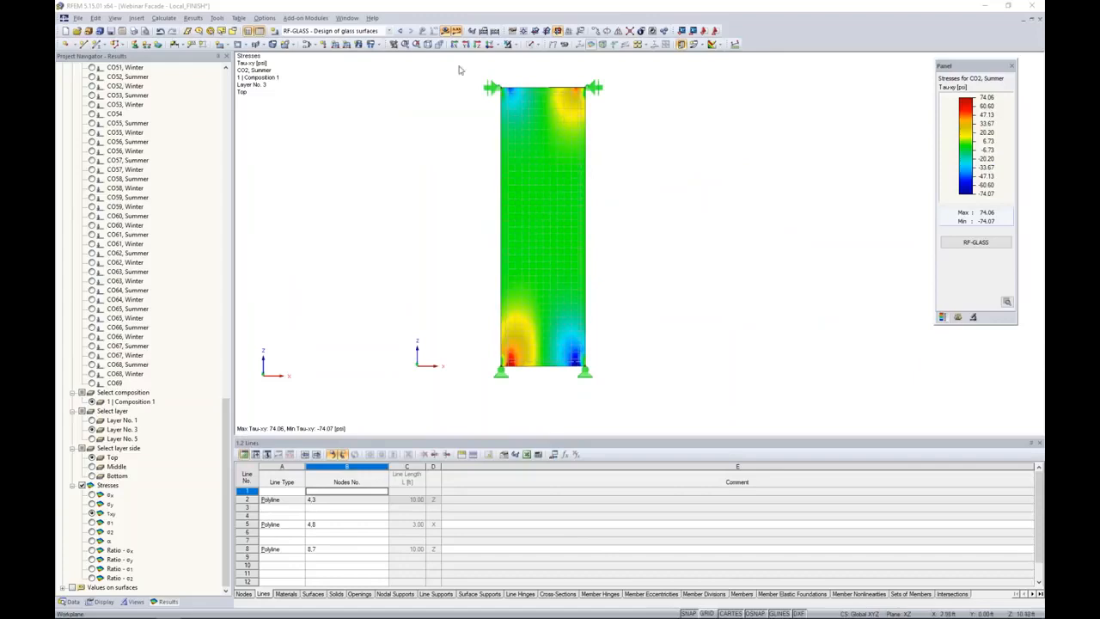
pyautogui.click(348, 17)
pyautogui.click(387, 160)
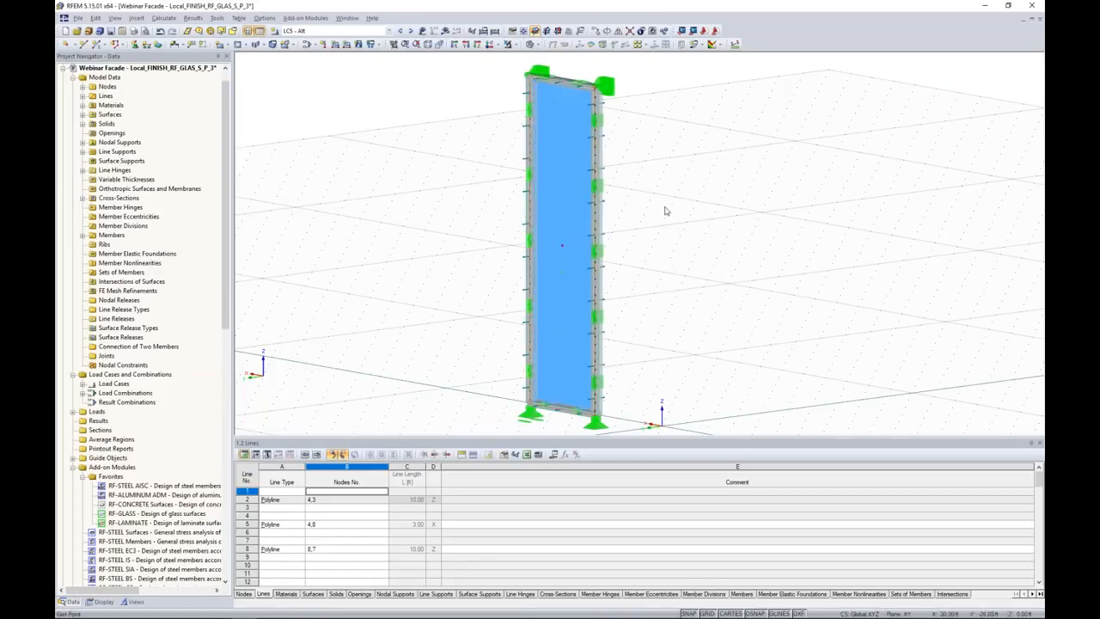
# Hide the members and nodal supports and examine the solid layers of the glass panel at its upper corner.
pyautogui.scroll(5, 637, 165)
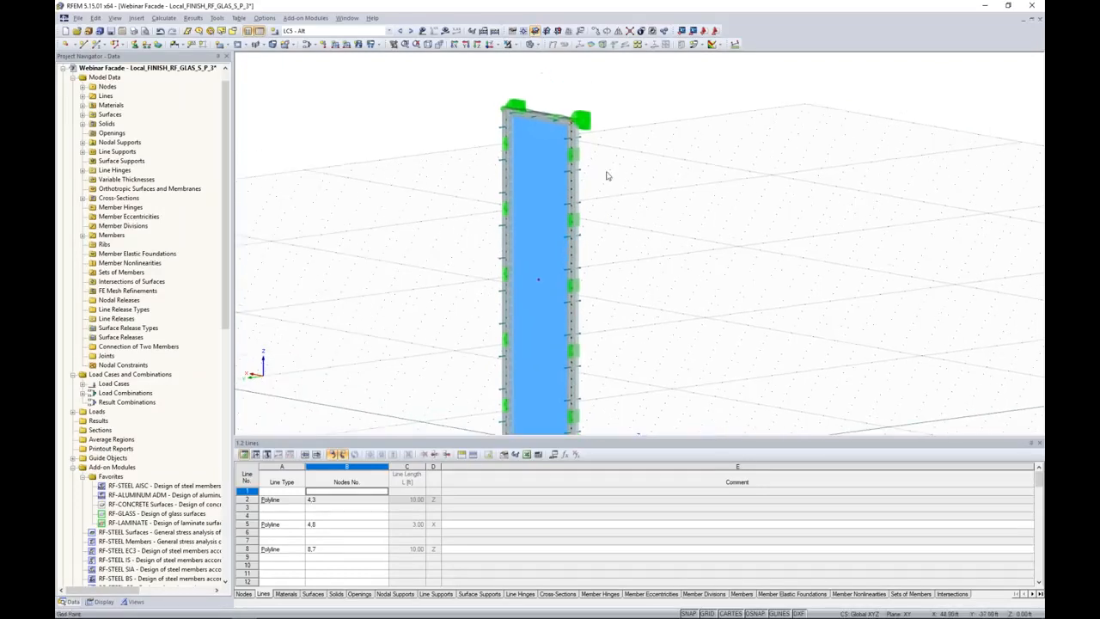
pyautogui.click(101, 601)
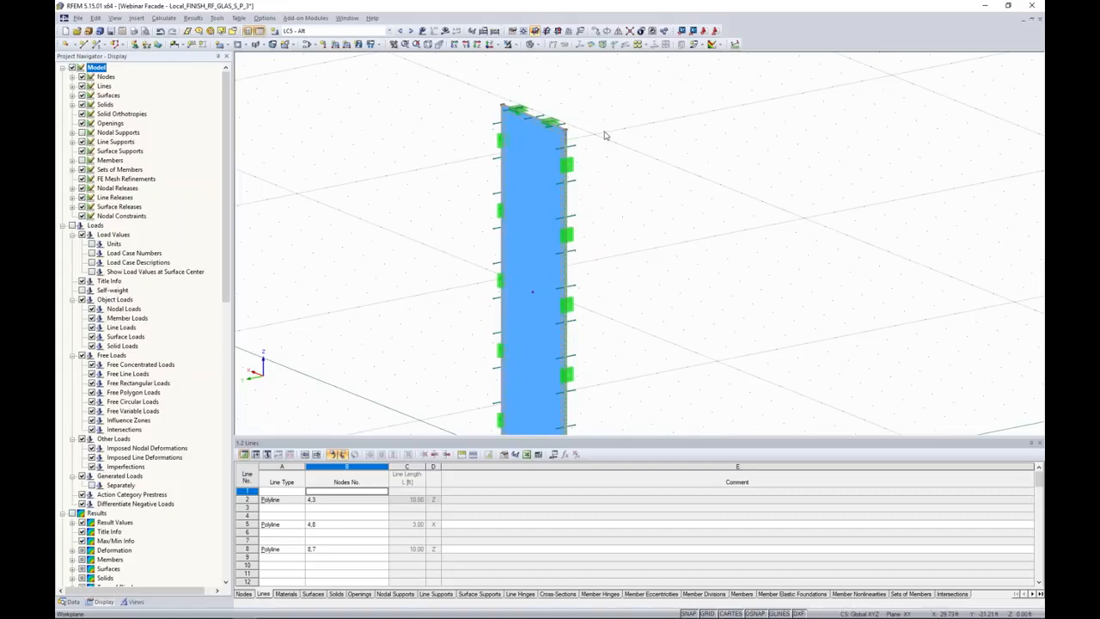
pyautogui.scroll(4, 569, 130)
pyautogui.scroll(3, 565, 131)
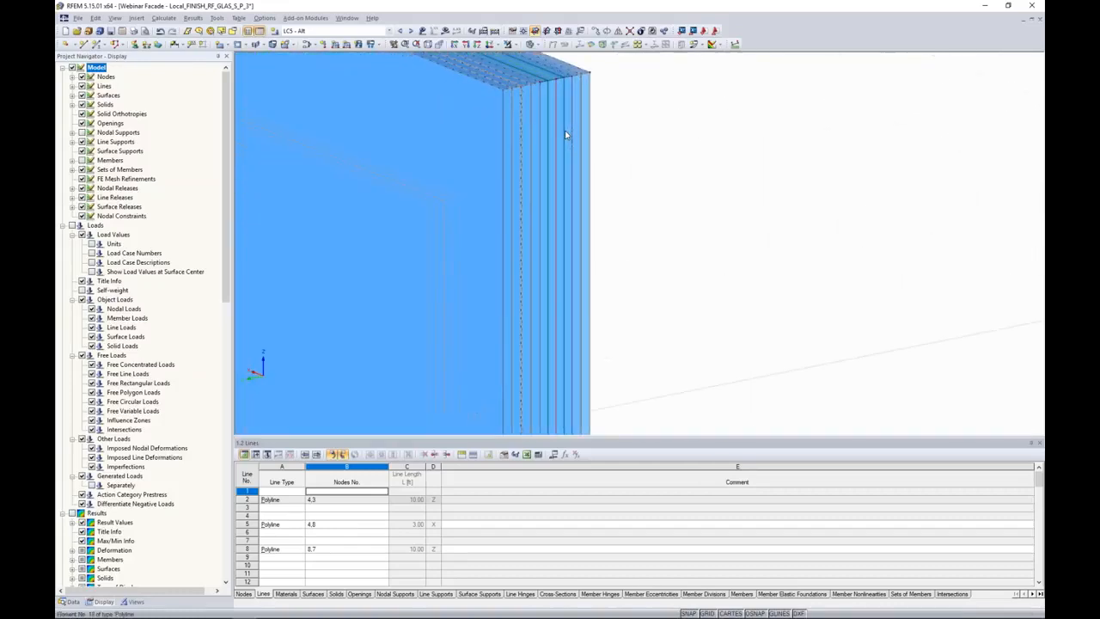
pyautogui.keyDown('ctrl'); pyautogui.moveTo(612, 163); pyautogui.dragTo(590, 184, button='middle'); pyautogui.keyUp('ctrl')
pyautogui.moveTo(500, 198); pyautogui.dragTo(675, 160, button='middle')
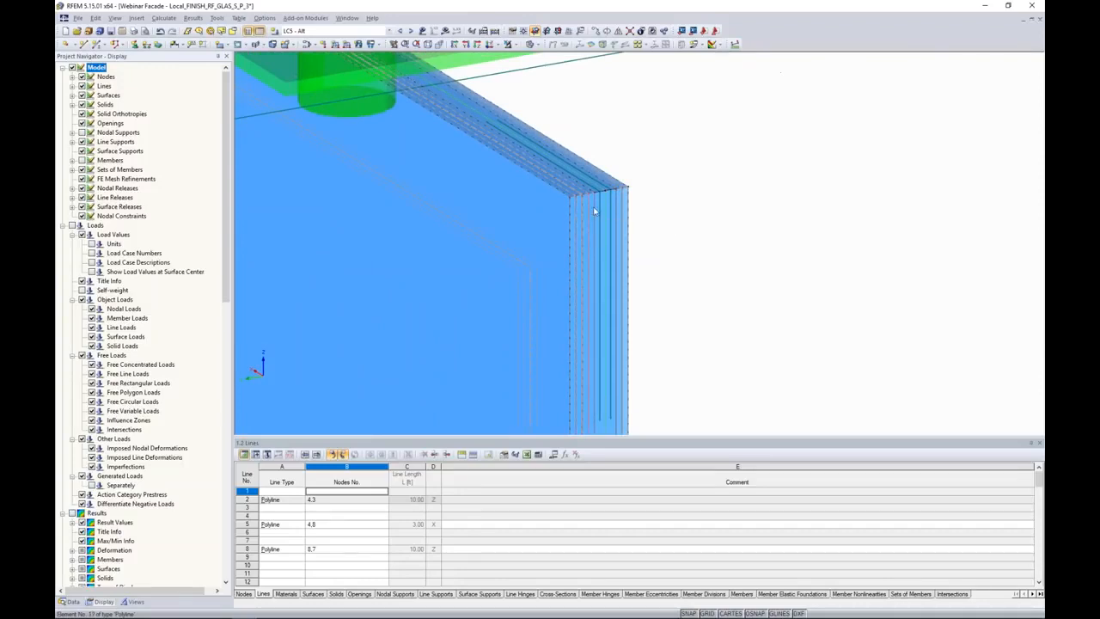
pyautogui.scroll(2, 592, 208)
pyautogui.scroll(1, 592, 206)
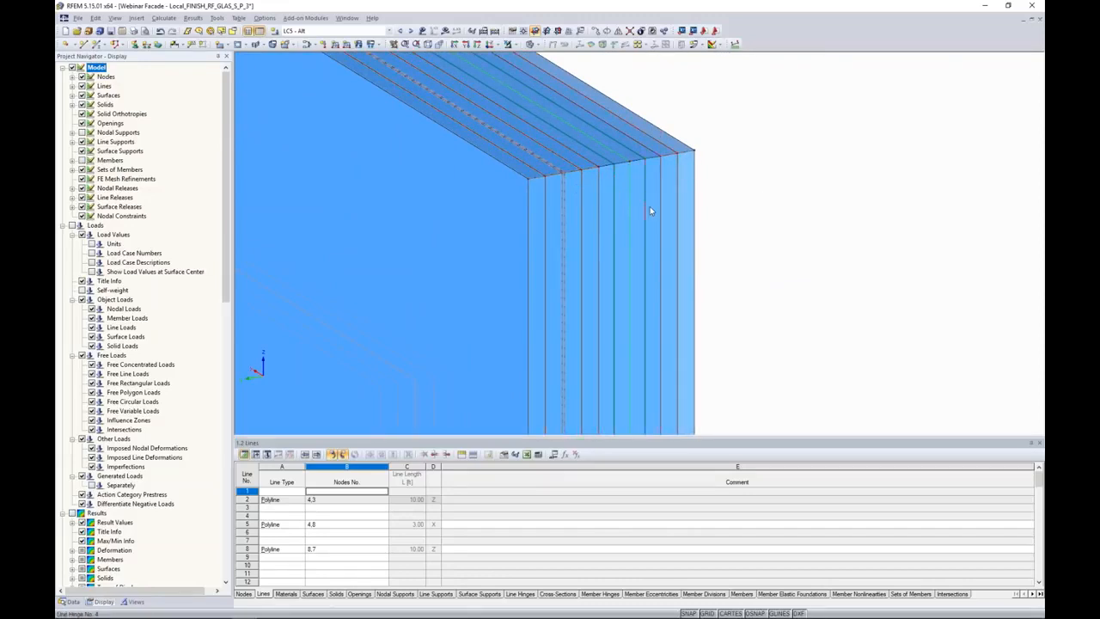
pyautogui.scroll(-5, 634, 212)
pyautogui.moveTo(634, 212); pyautogui.dragTo(593, 148, button='middle')
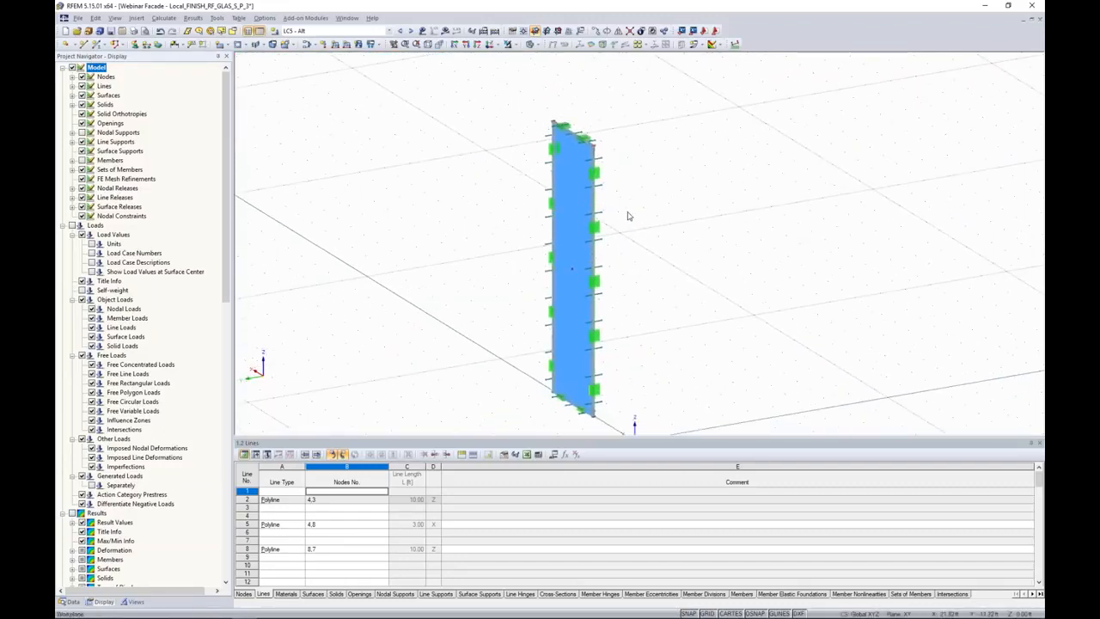
# Inspect the line supports along the vertical edge of the glass panel.
pyautogui.scroll(3, 628, 216)
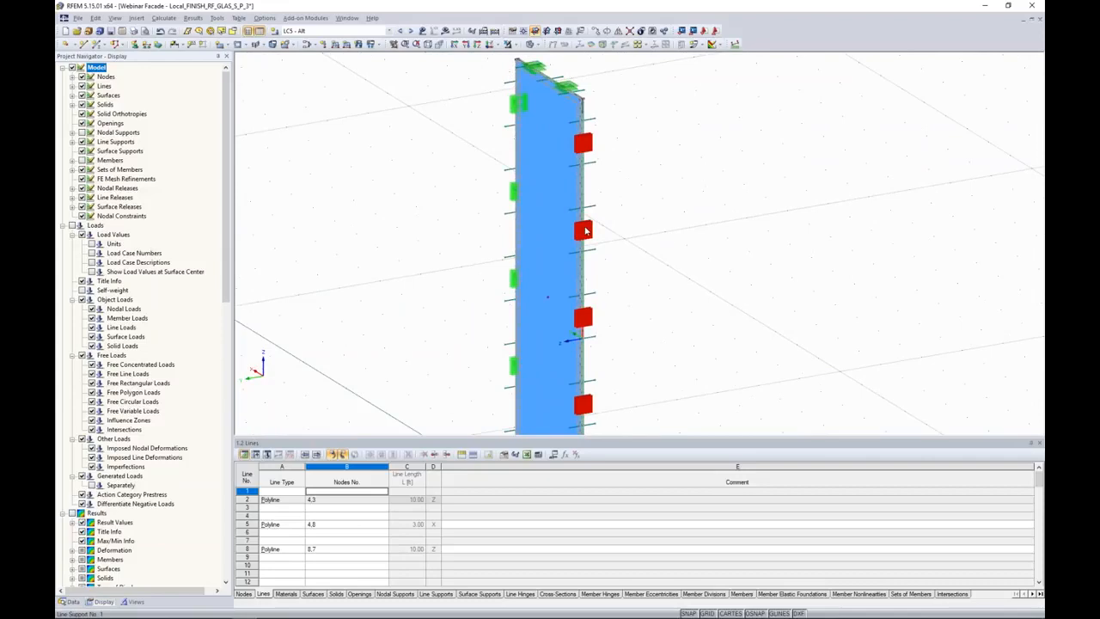
pyautogui.moveTo(580, 315)
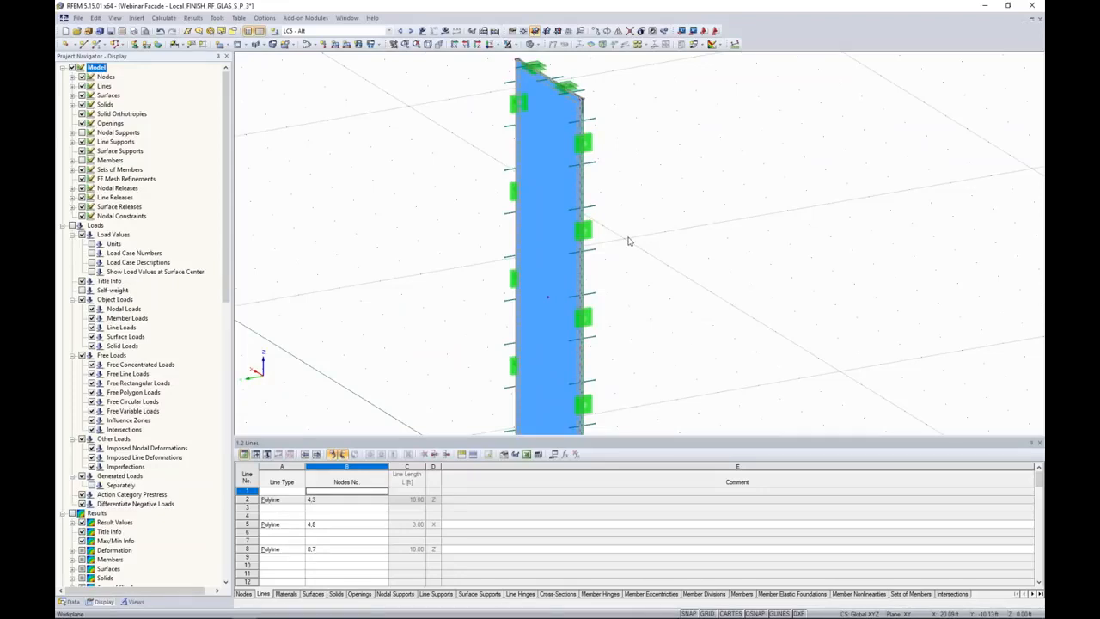
pyautogui.scroll(-1, 628, 238)
pyautogui.moveTo(624, 197); pyautogui.dragTo(603, 224, button='middle')
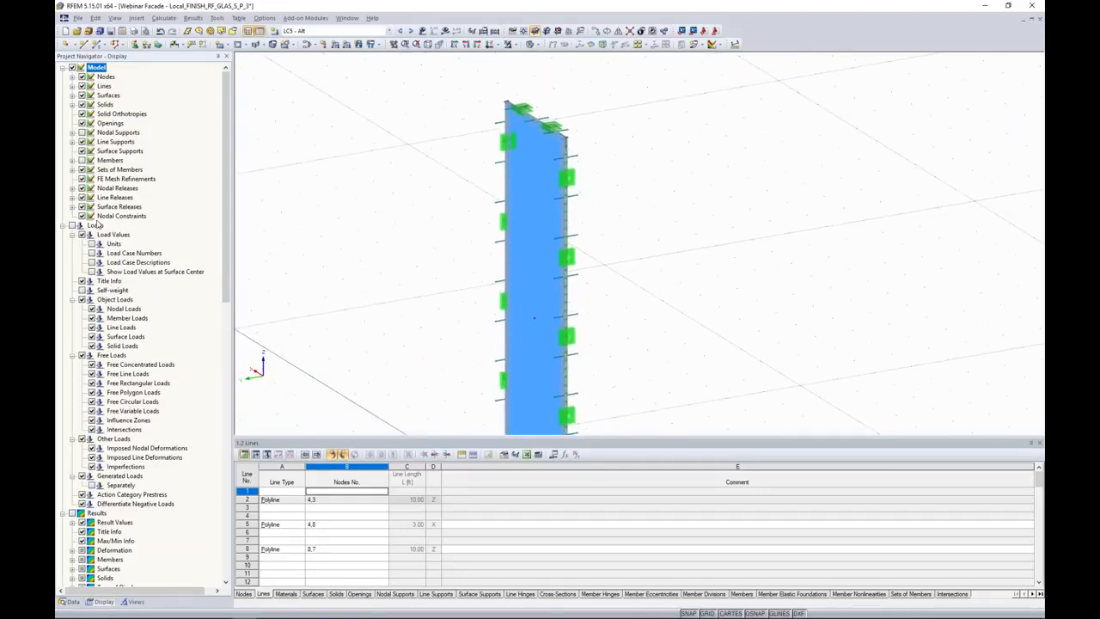
# Display the members again and inspect the frame cross-section enclosing the glass layers at the upper corner.
pyautogui.scroll(6, 569, 136)
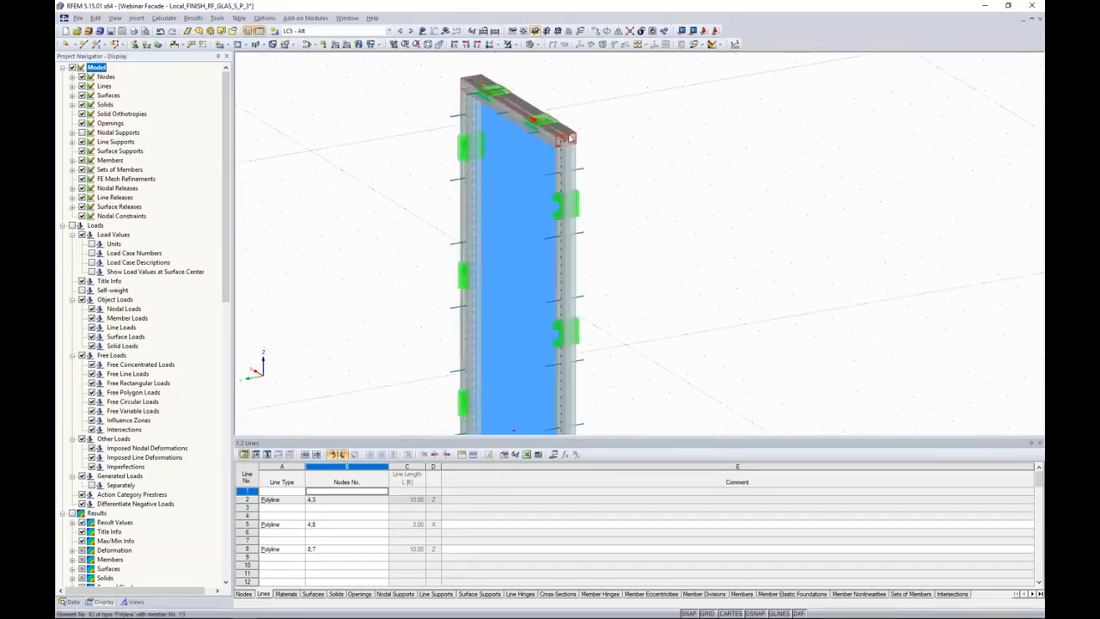
pyautogui.scroll(3, 569, 136)
pyautogui.scroll(-4, 569, 136)
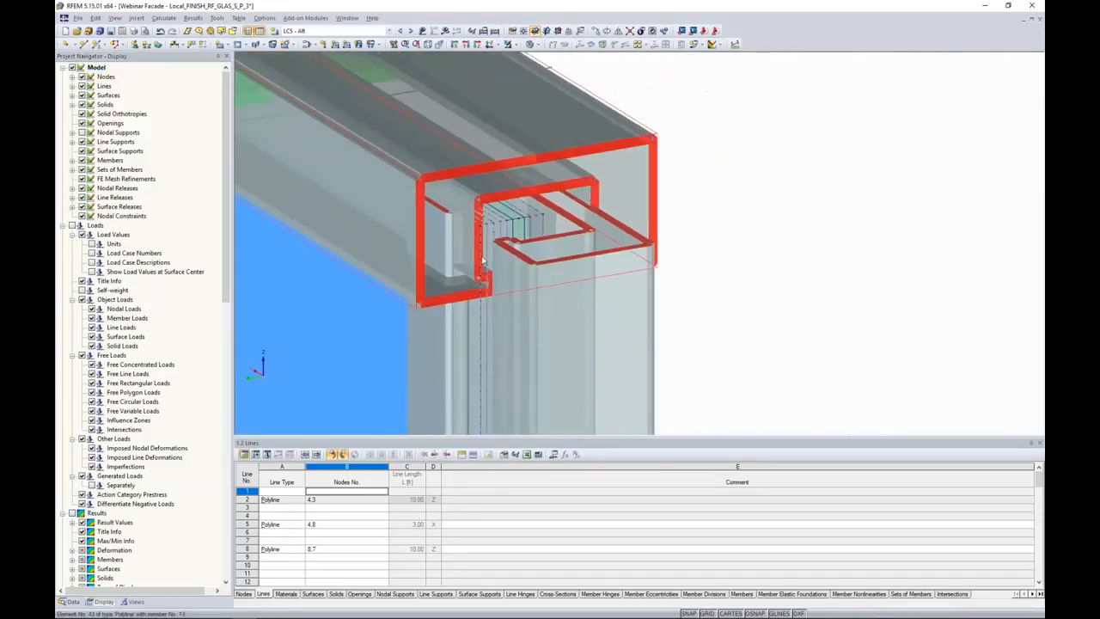
pyautogui.scroll(-4, 481, 250)
# Display the nodal supports again and inspect the support at the upper corner of the frame.
pyautogui.click(82, 133)
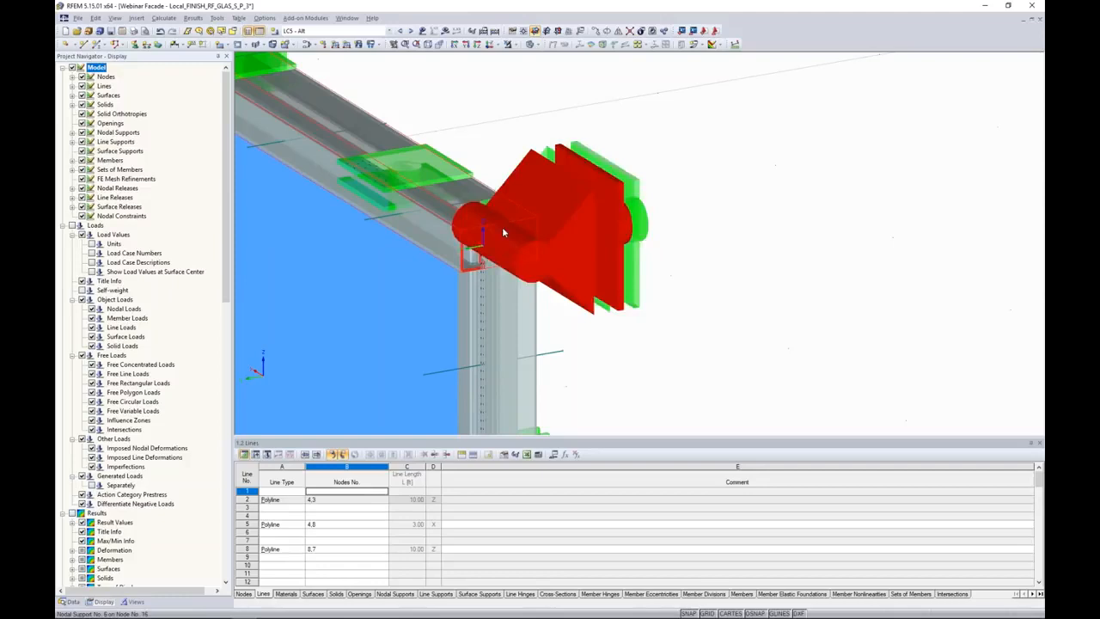
pyautogui.scroll(-5, 593, 209)
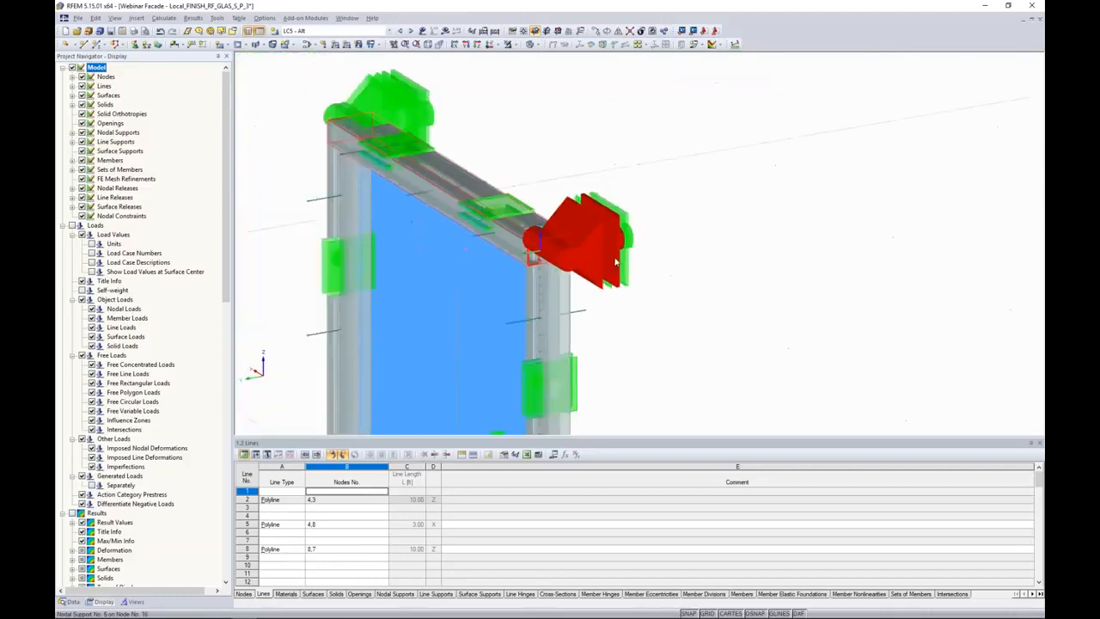
pyautogui.scroll(-5, 683, 246)
pyautogui.keyDown('ctrl'); pyautogui.moveTo(684, 248); pyautogui.dragTo(636, 201, button='middle'); pyautogui.keyUp('ctrl')
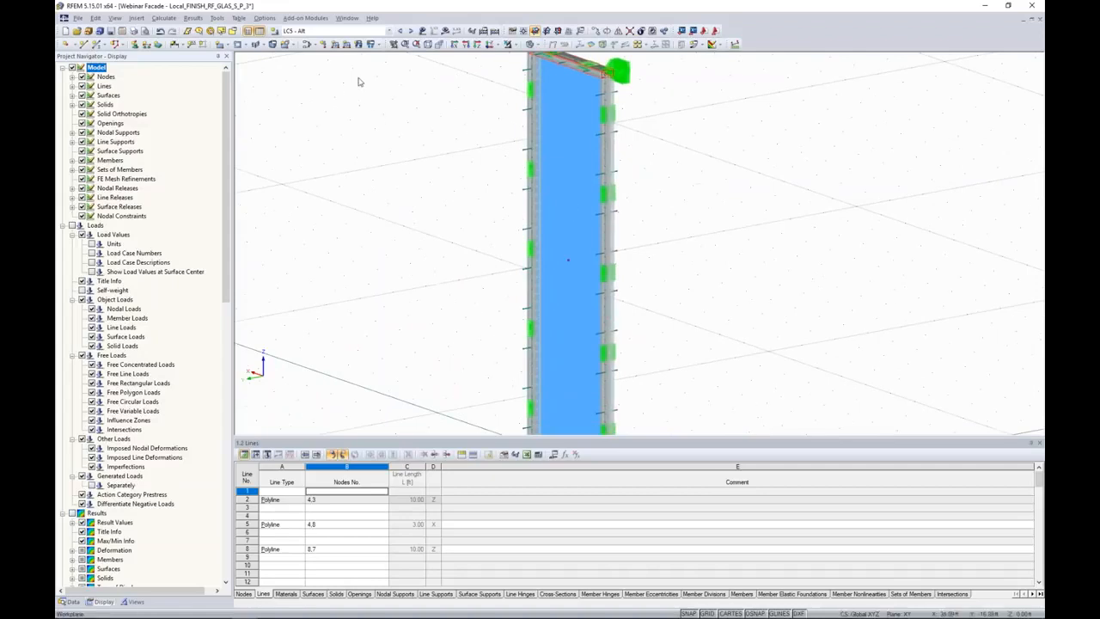
# Display the loads of load case LC4 - Atmos on the model, followed by those of LC5 - Alt.
pyautogui.click(344, 31)
pyautogui.scroll(2, 332, 55)
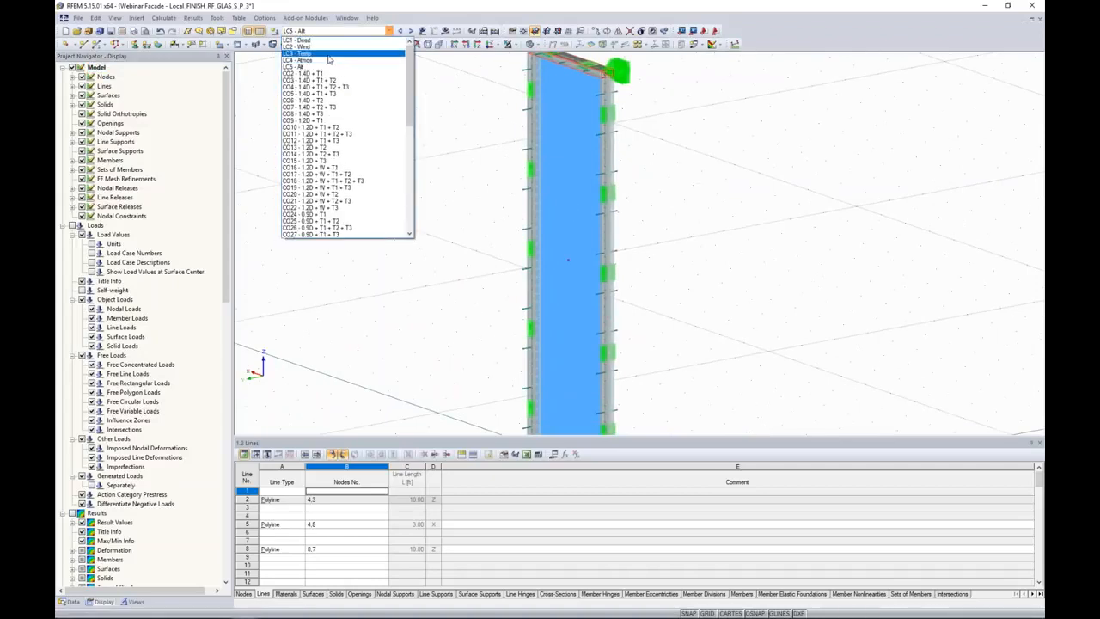
pyautogui.click(327, 61)
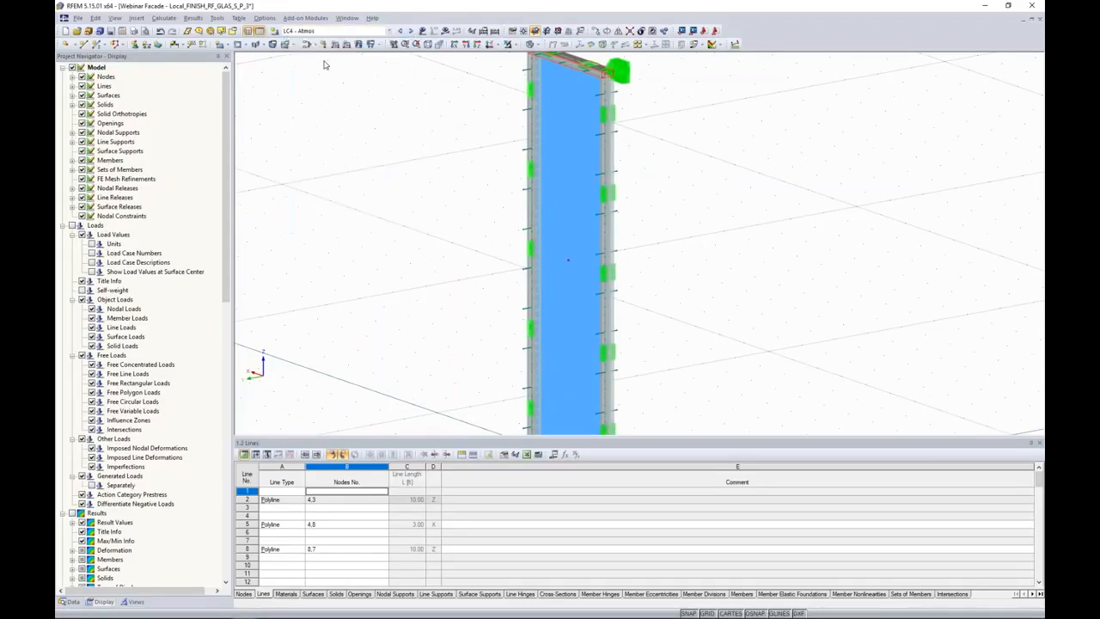
pyautogui.click(422, 32)
pyautogui.scroll(-2, 696, 198)
pyautogui.moveTo(694, 207); pyautogui.dragTo(645, 208, button='middle')
pyautogui.scroll(-1, 623, 241)
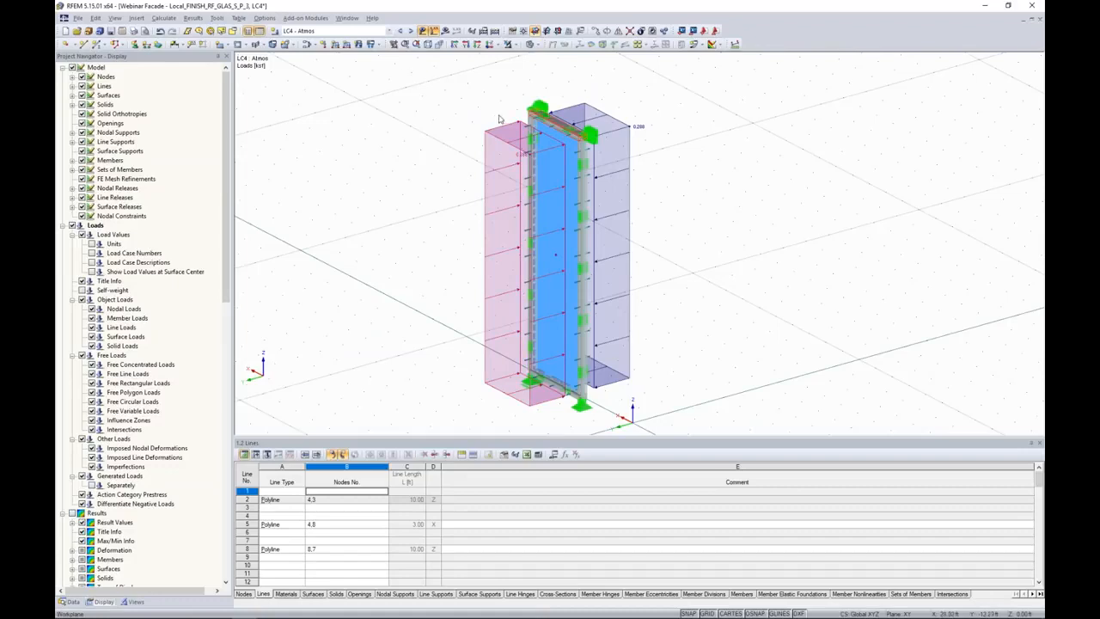
pyautogui.click(410, 30)
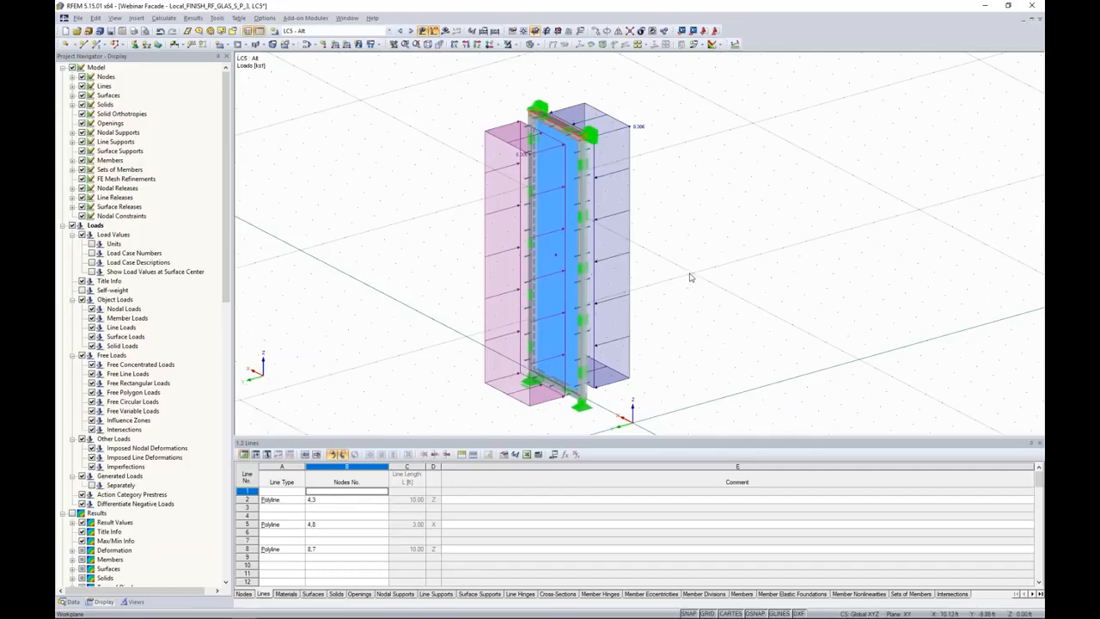
# Switch to the PowerPoint slide show of RF-GLASS Facade Webinar.pptx and advance past the Helper Supports slide.
pyautogui.press('super+Tab')
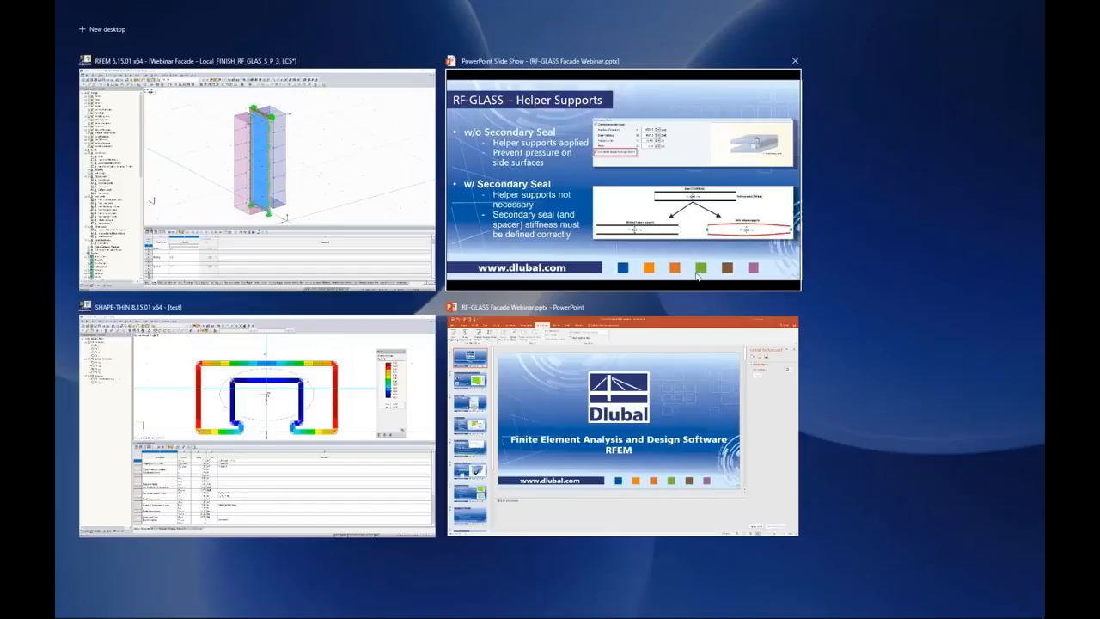
pyautogui.click(698, 273)
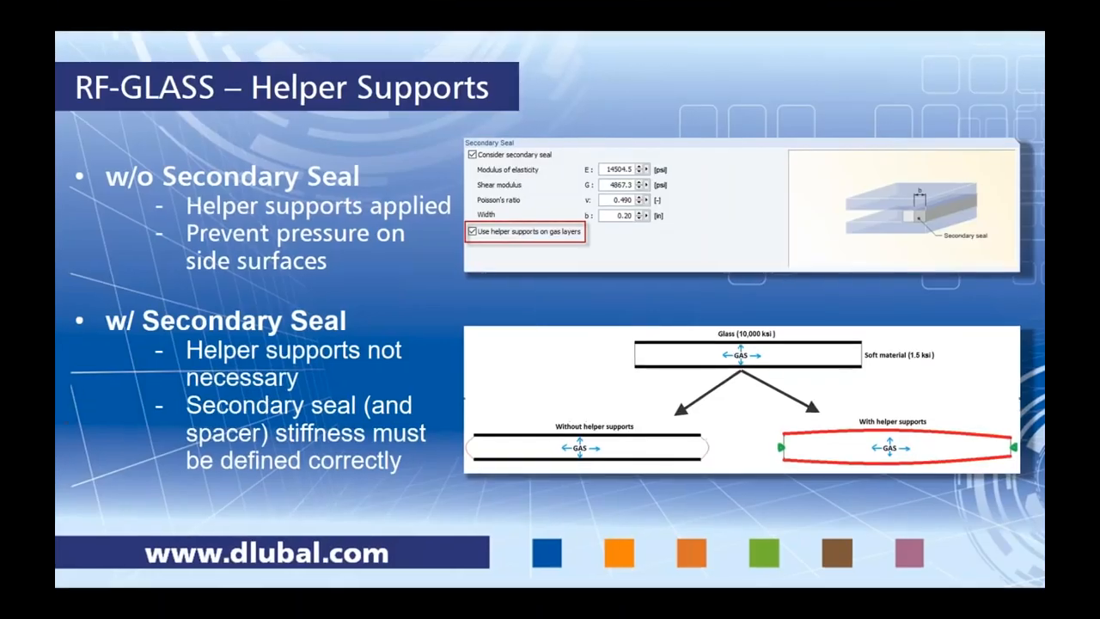
pyautogui.press('Right')
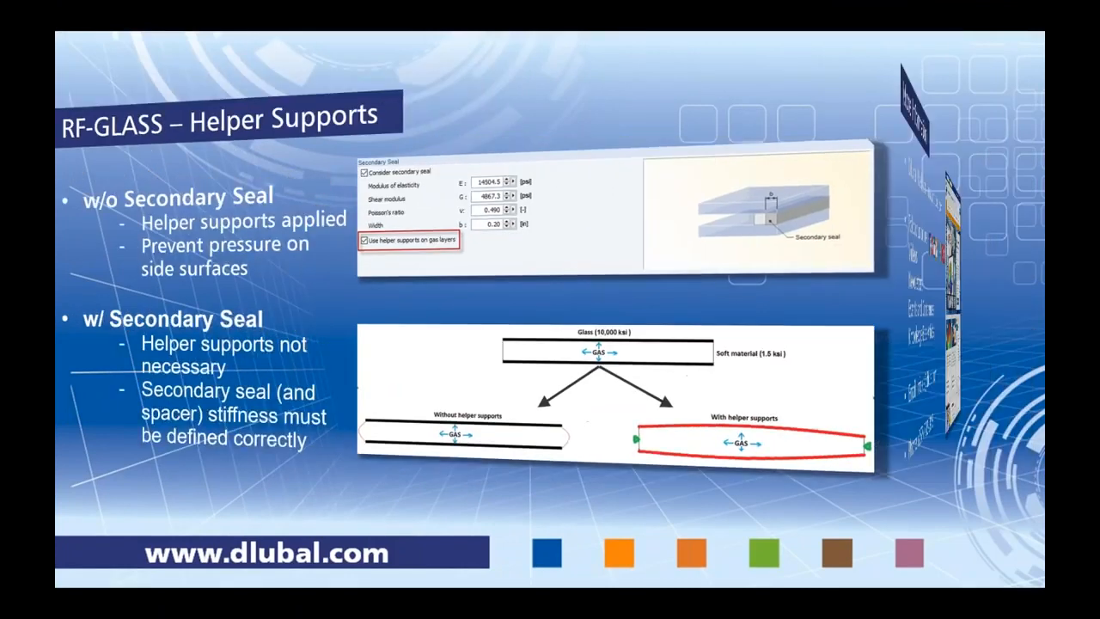